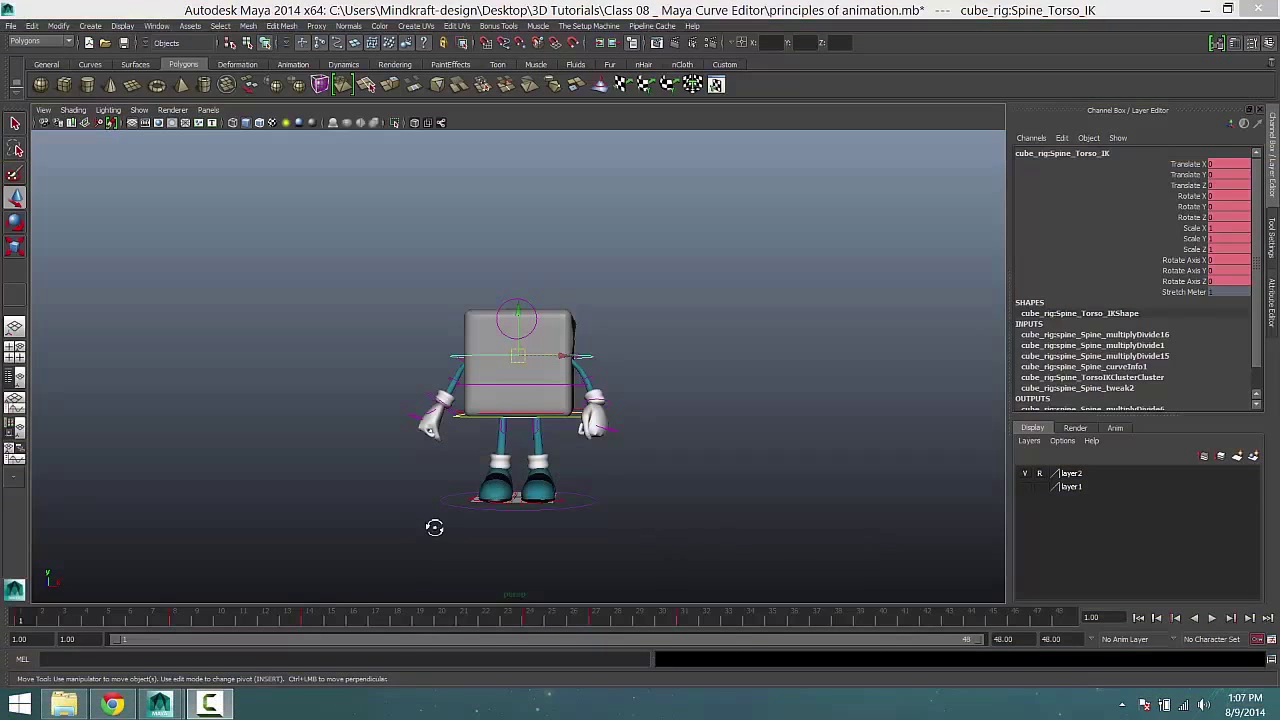
# Deselect the Spine_Torso_IK control and orbit the view to the cube character's side.
pyautogui.keyDown('alt'); pyautogui.moveTo(434, 527); pyautogui.dragTo(429, 526); pyautogui.keyUp('alt')
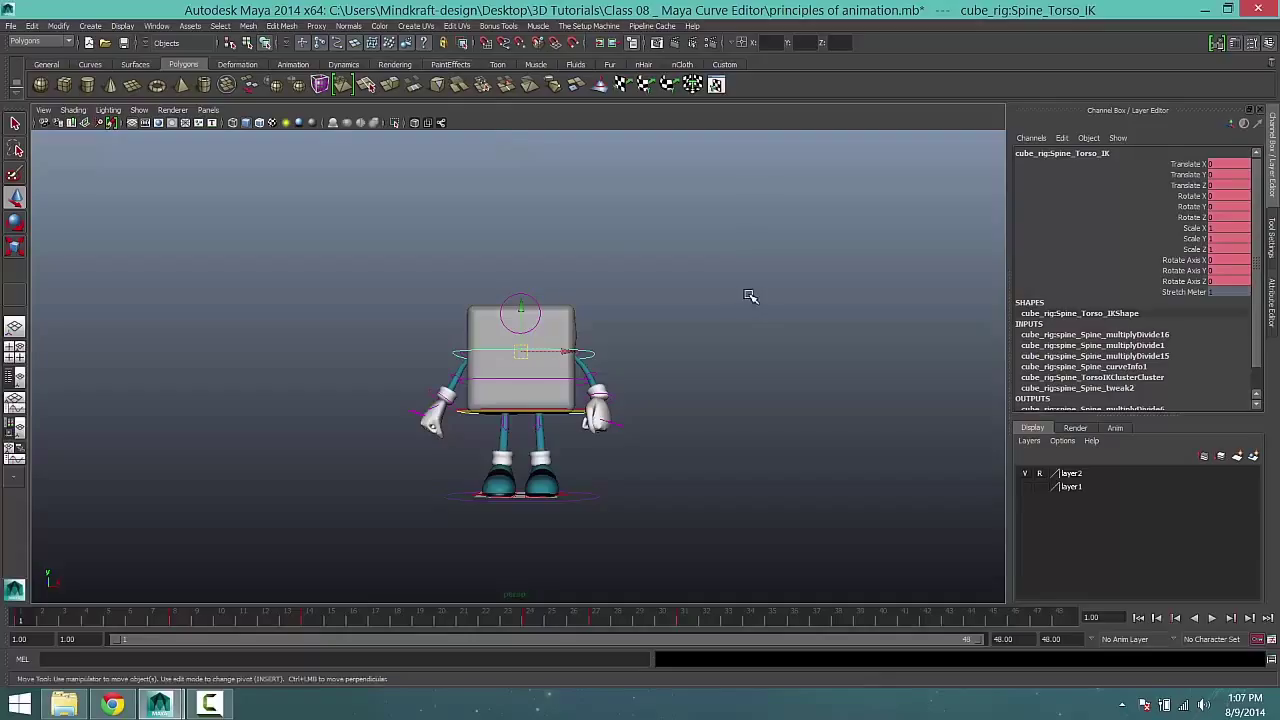
pyautogui.click(727, 347)
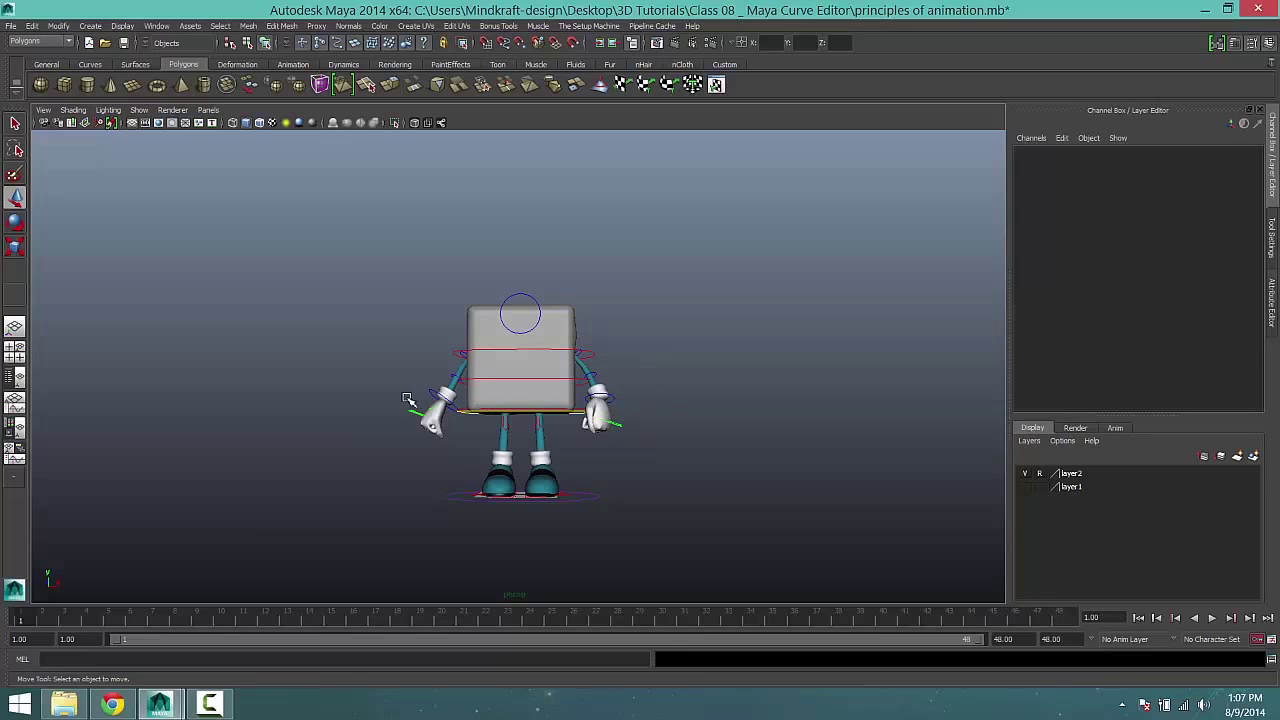
pyautogui.moveTo(409, 398)
pyautogui.keyDown('alt'); pyautogui.mouseDown()
pyautogui.moveTo(640, 400)
pyautogui.moveTo(394, 397)
pyautogui.mouseUp(); pyautogui.keyUp('alt')
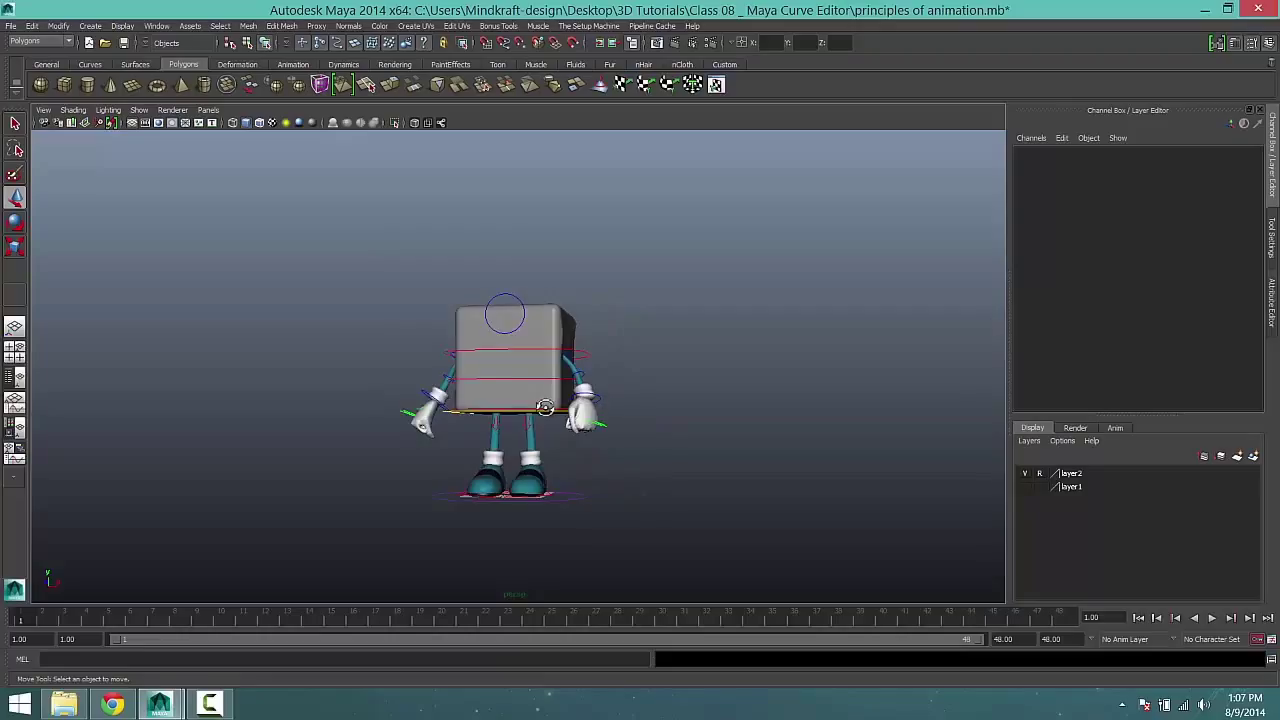
pyautogui.keyDown('alt'); pyautogui.moveTo(548, 408); pyautogui.dragTo(586, 400); pyautogui.keyUp('alt')
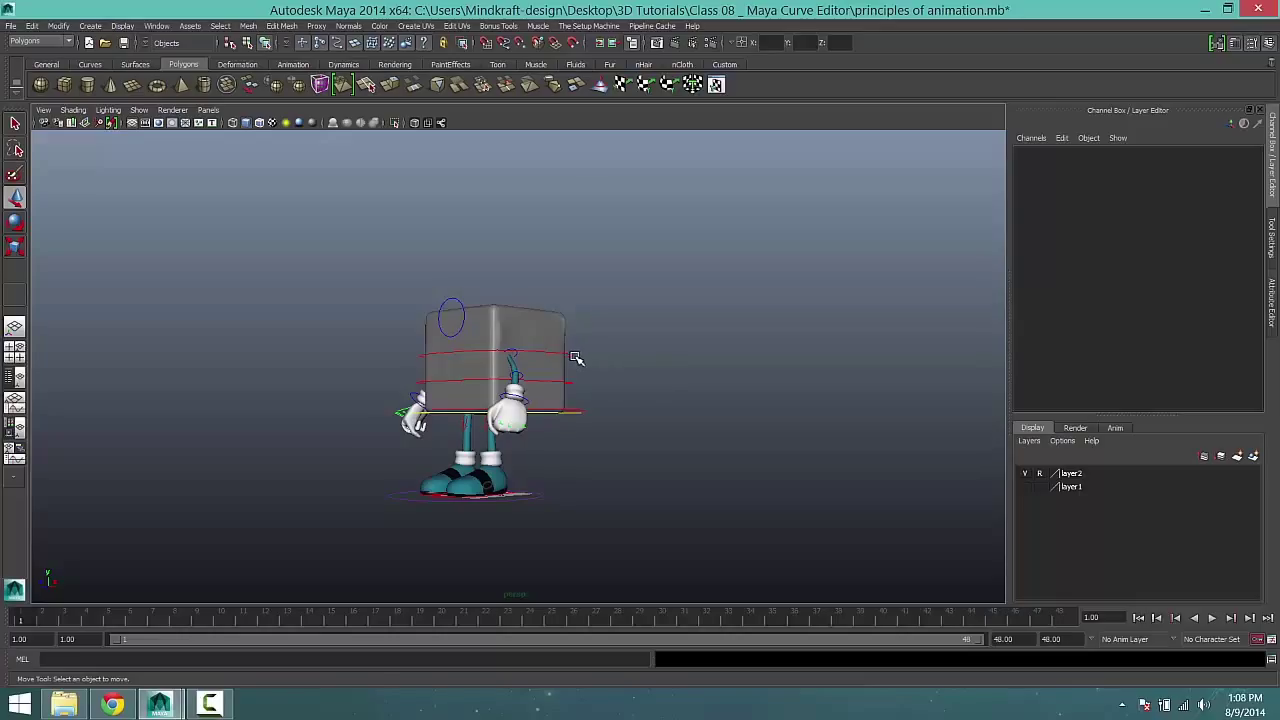
# Select the torso, pelvis, head and middle spine controls in turn, ending on the Character ground control.
pyautogui.click(575, 356)
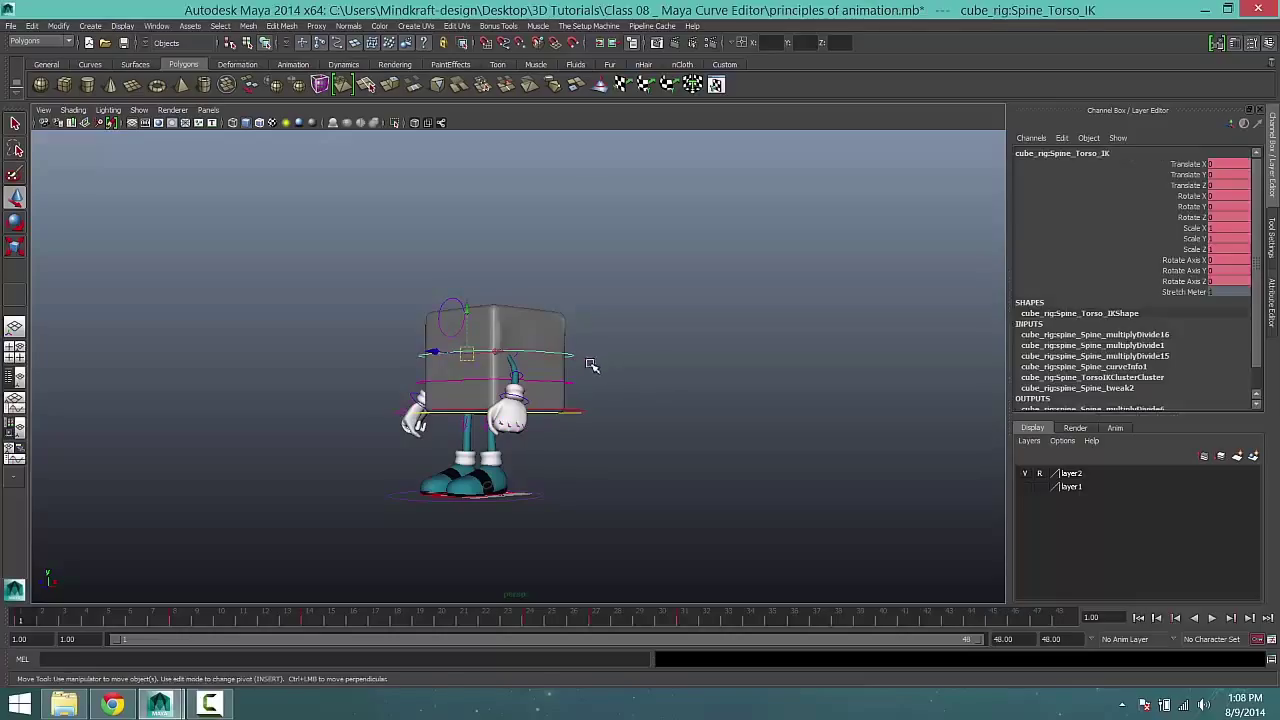
pyautogui.click(580, 410)
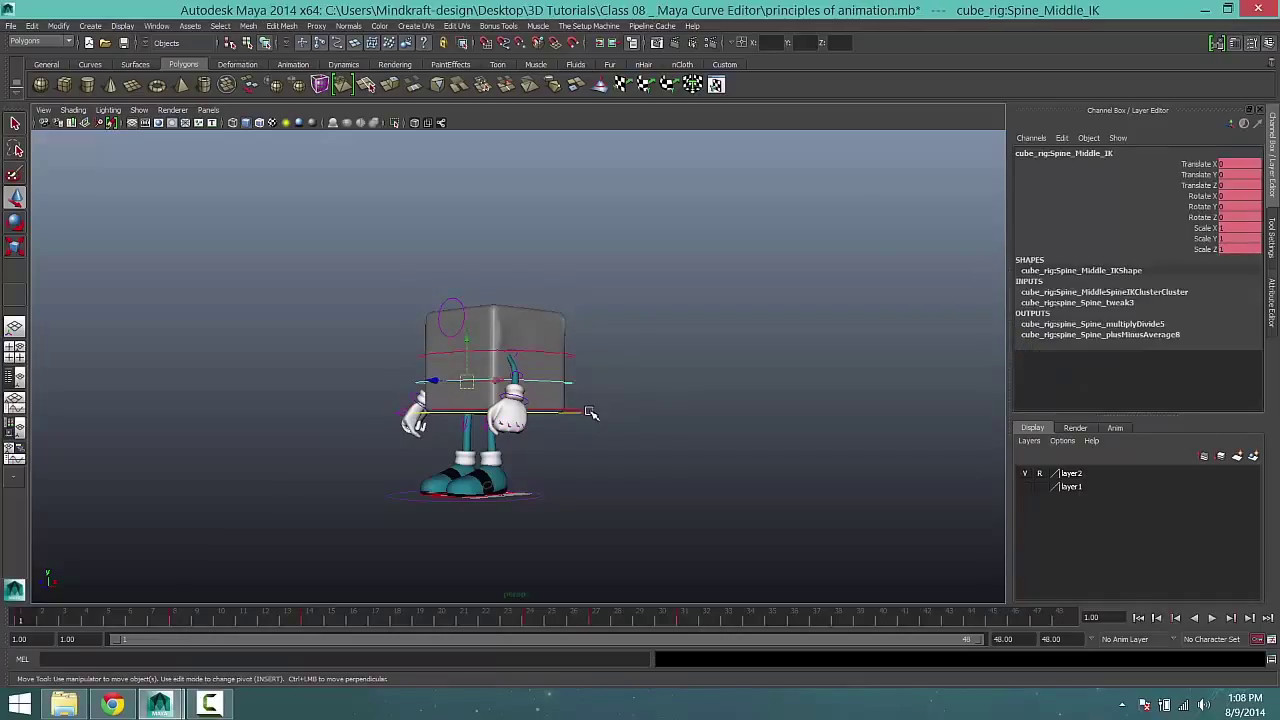
pyautogui.click(457, 304)
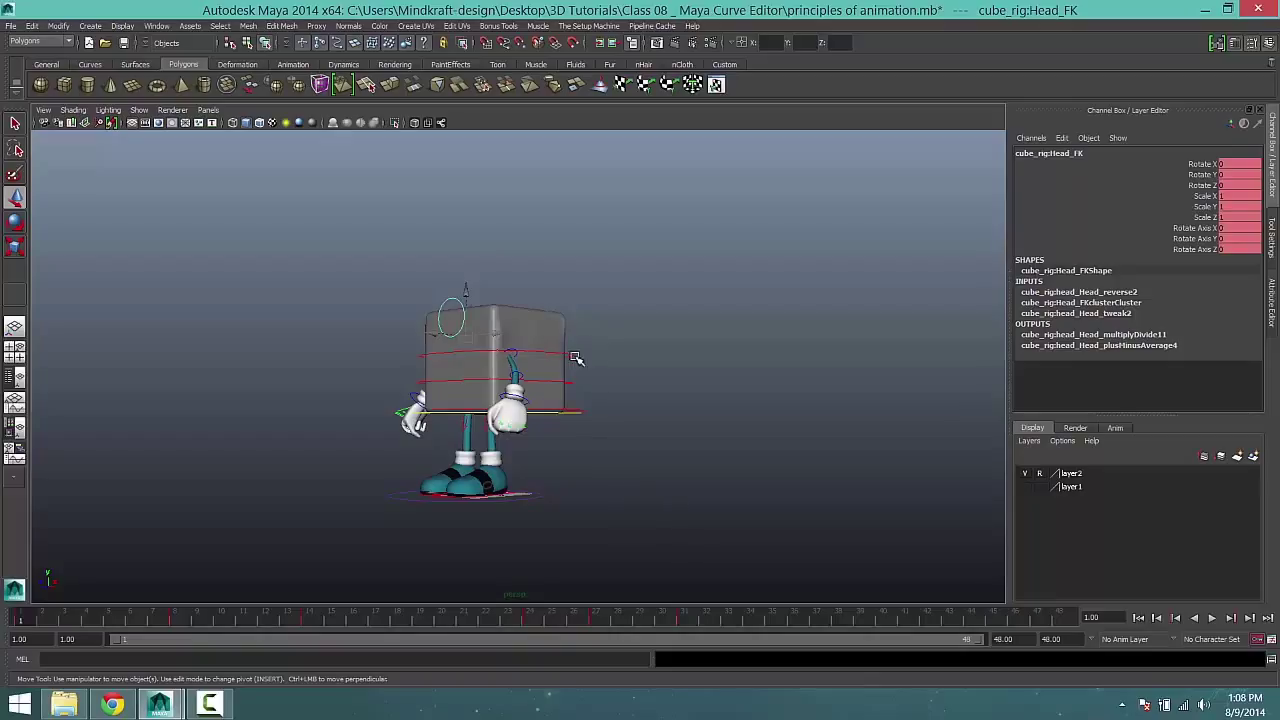
pyautogui.click(576, 410)
pyautogui.click(572, 384)
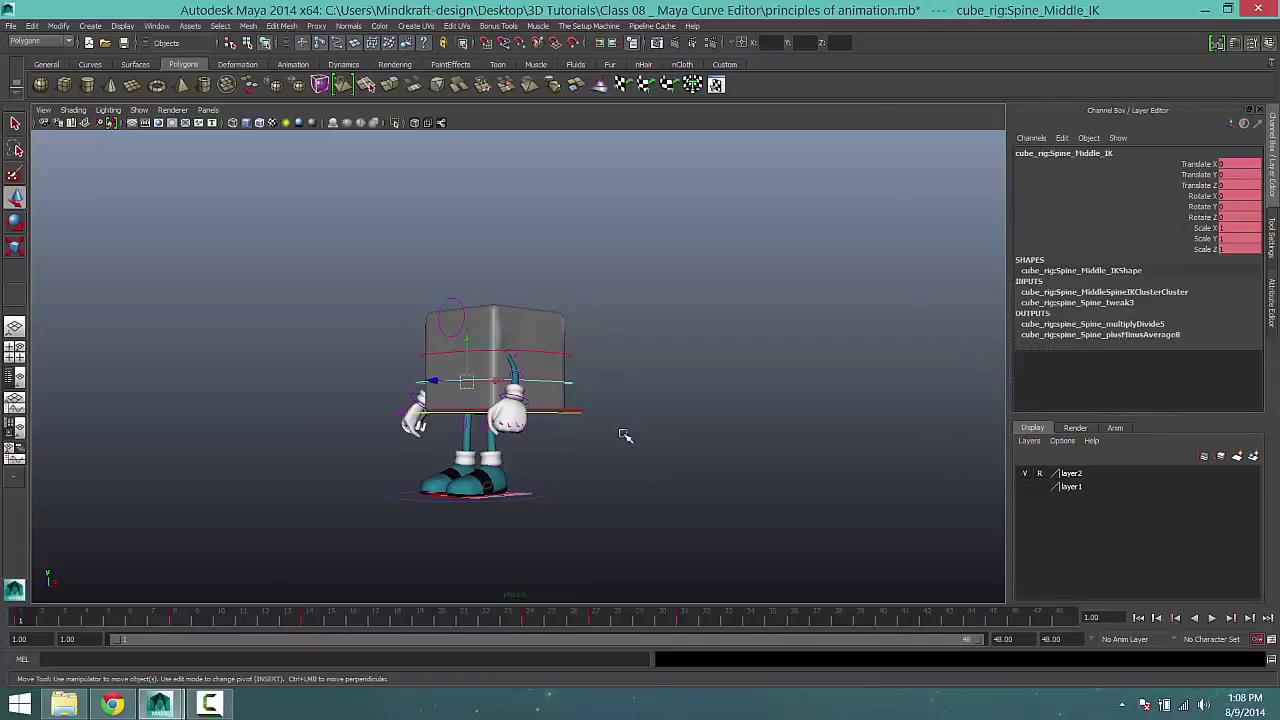
pyautogui.click(582, 411)
pyautogui.click(527, 500)
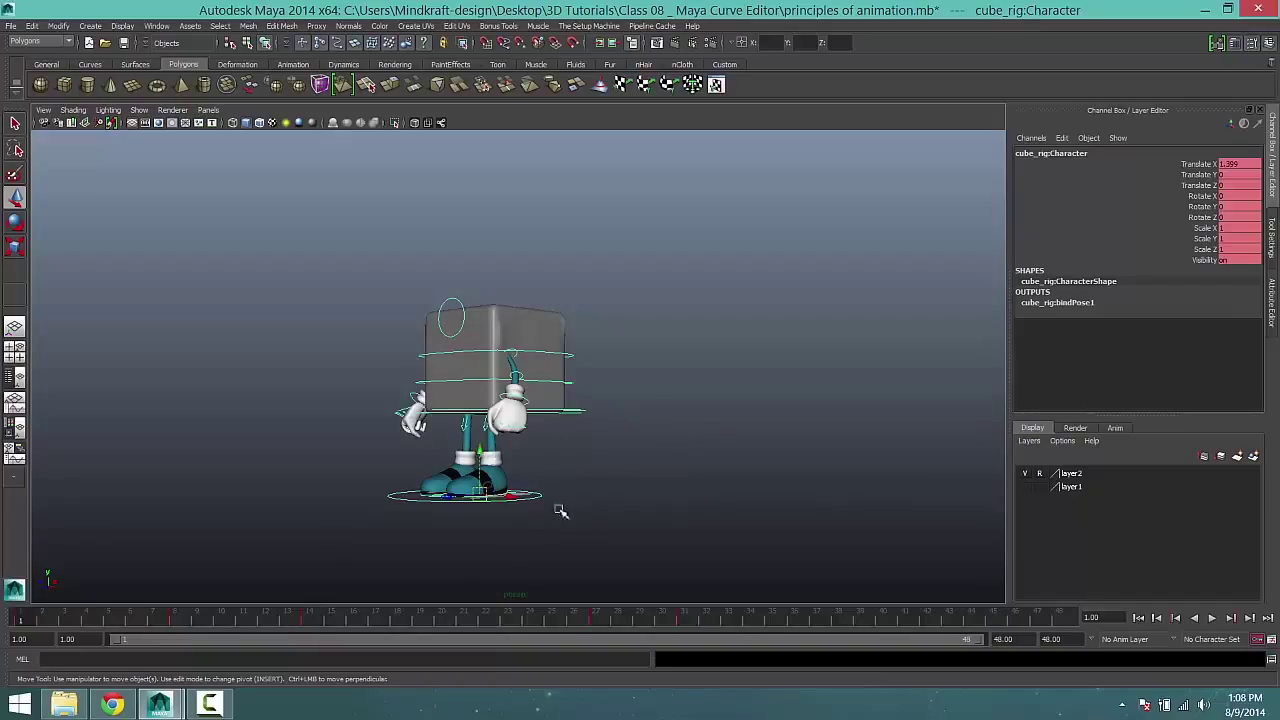
# Clear the reference on layer2 so the cube_man mesh can be selected, then test-select it.
pyautogui.click(632, 511)
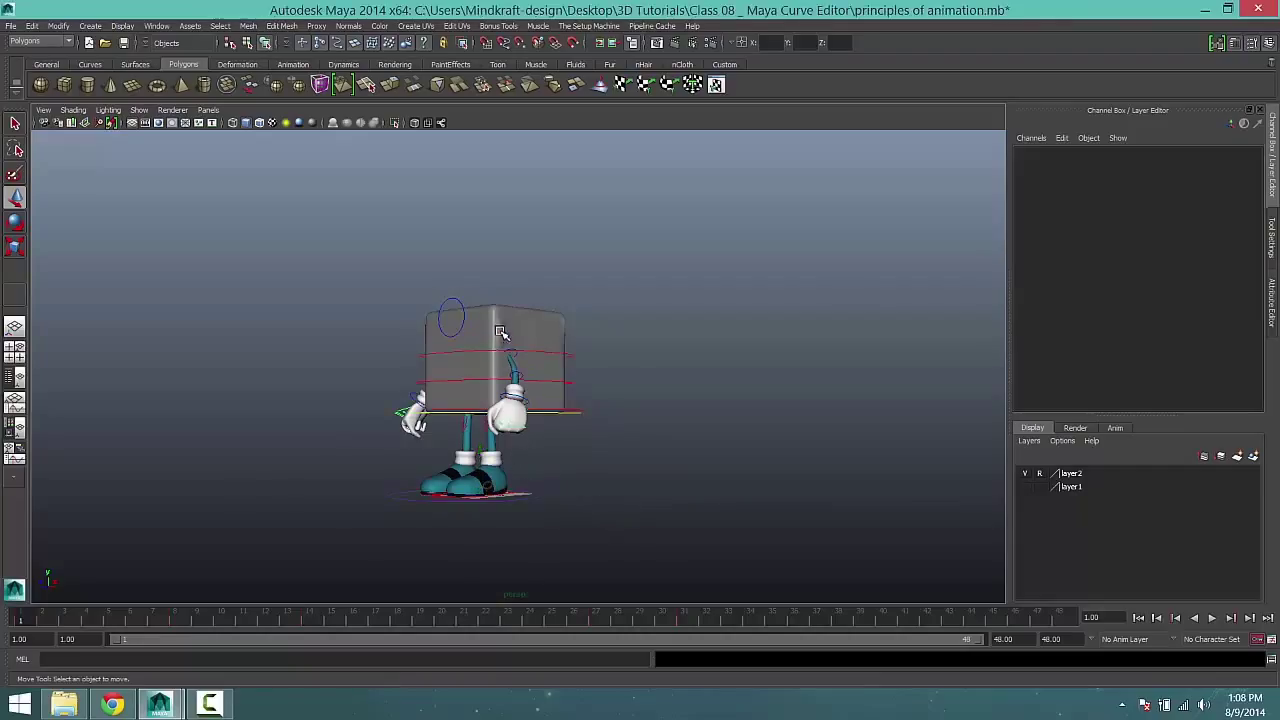
pyautogui.click(1039, 473)
pyautogui.click(520, 324)
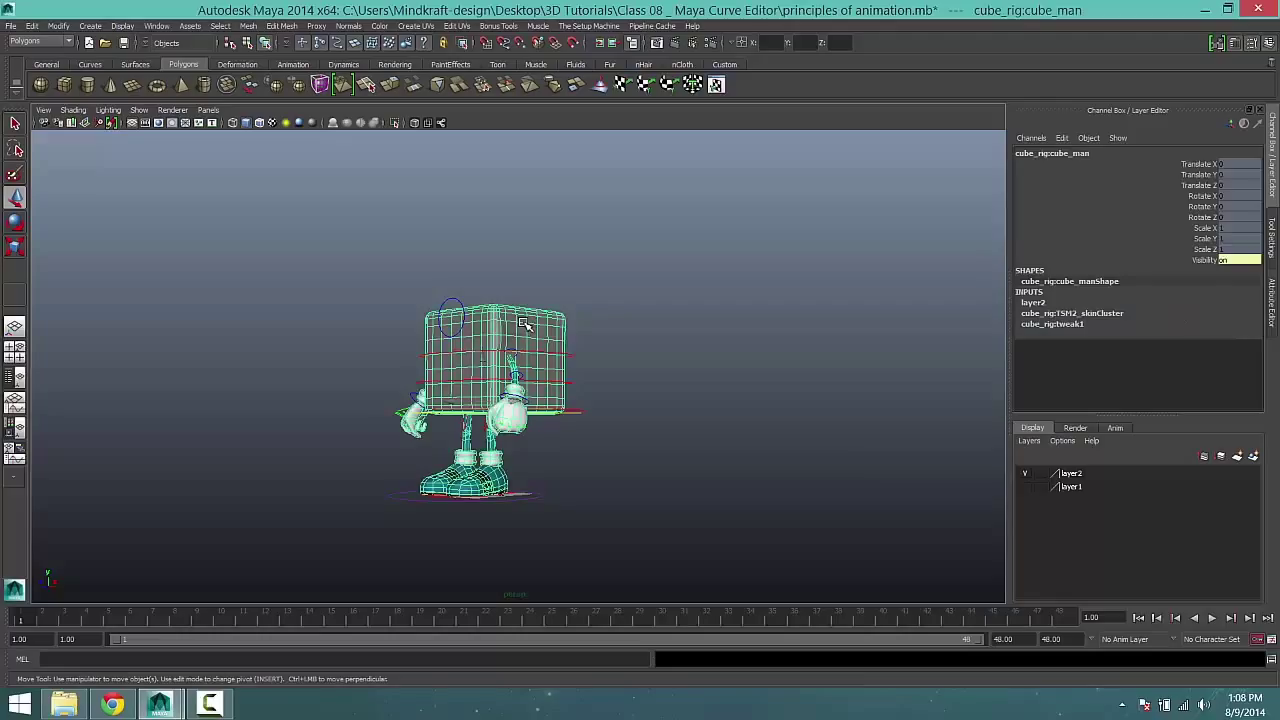
pyautogui.click(591, 457)
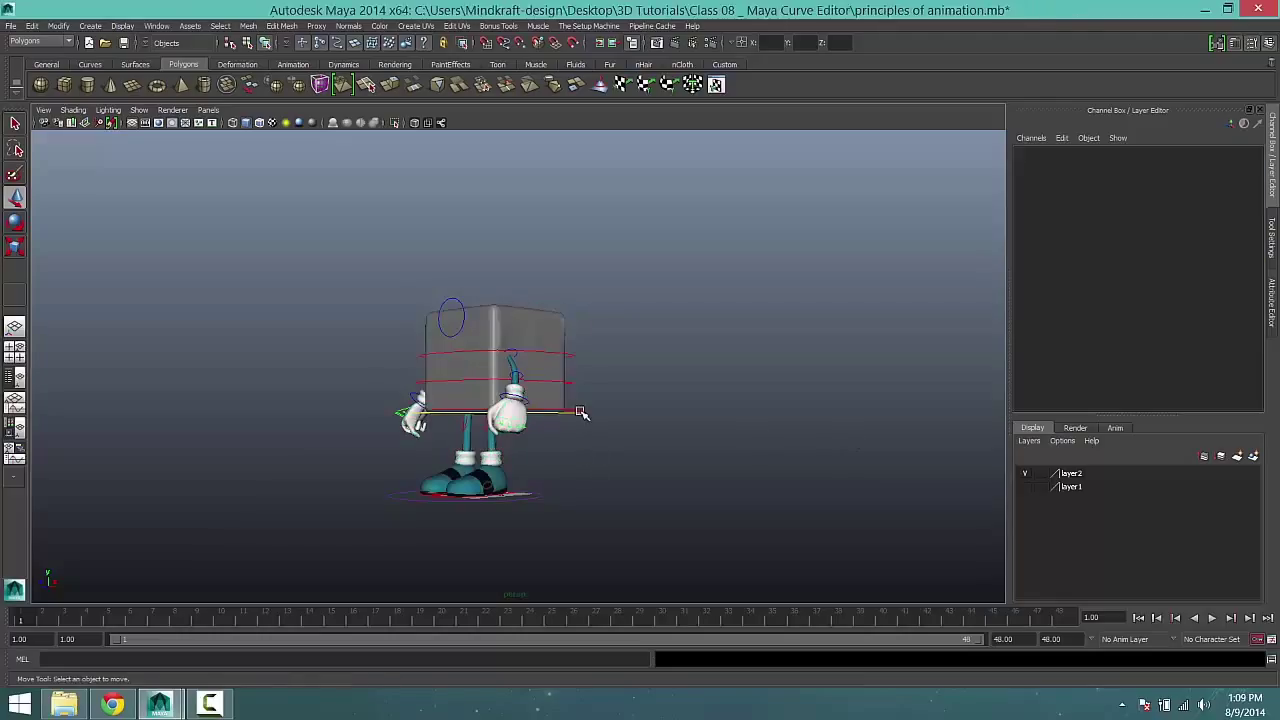
# Compare the cube_man mesh with the pelvis, spine, torso and Character controls by selecting each.
pyautogui.click(583, 411)
pyautogui.click(573, 355)
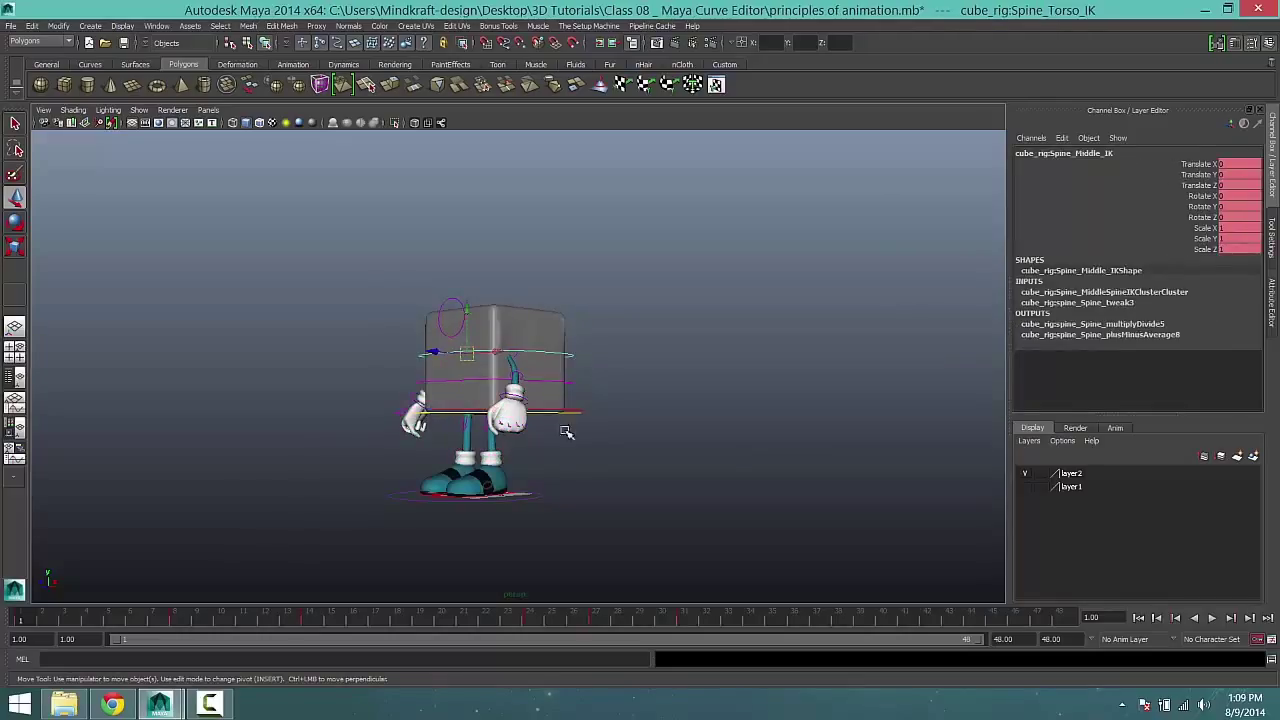
pyautogui.click(538, 498)
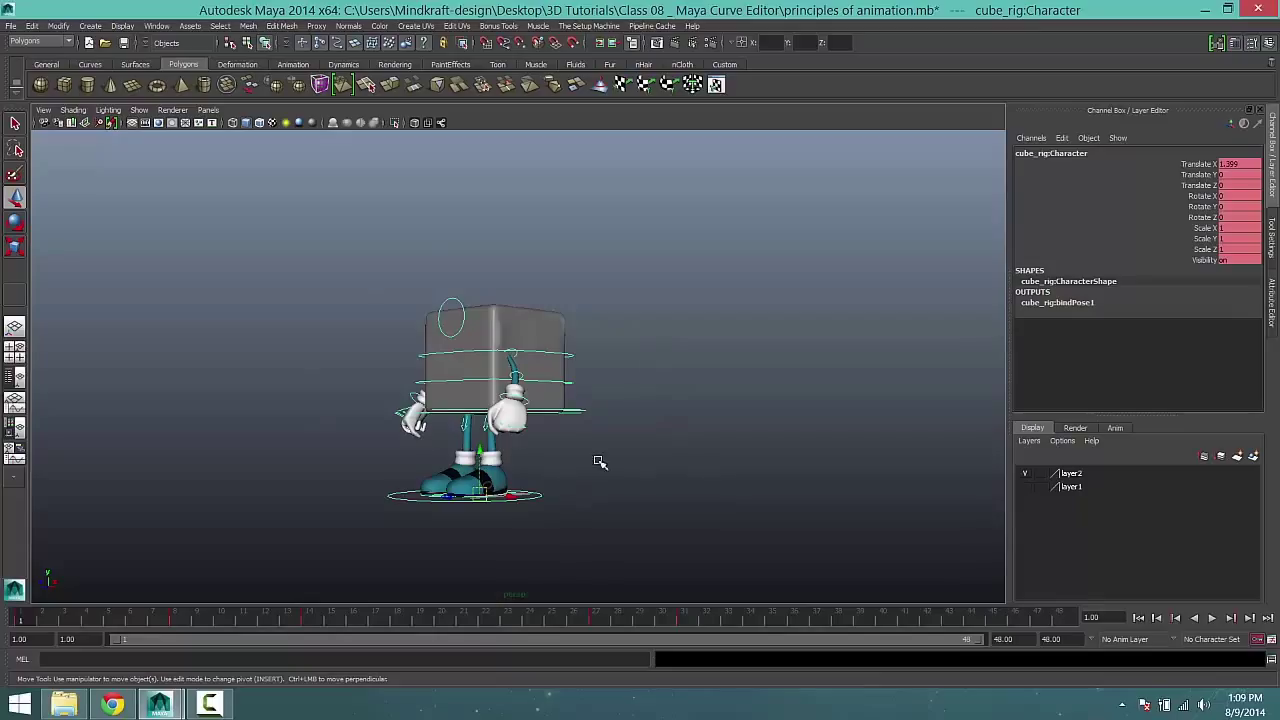
pyautogui.click(563, 319)
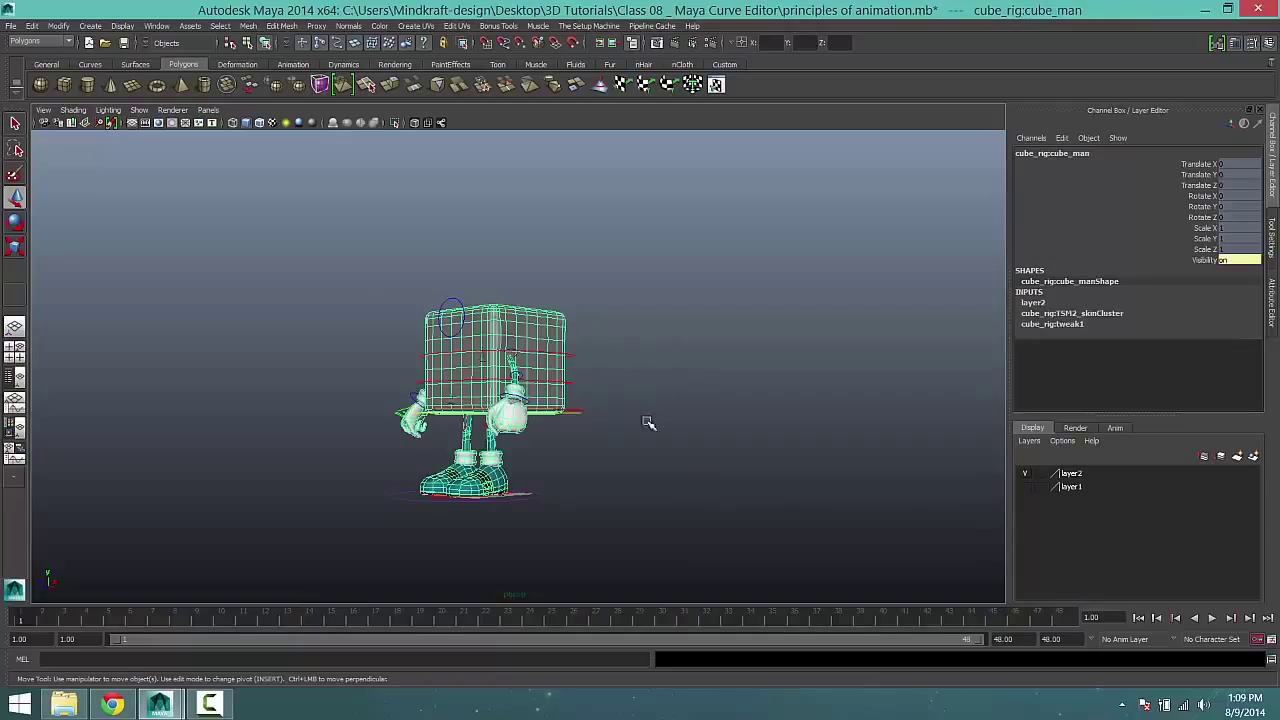
pyautogui.click(594, 422)
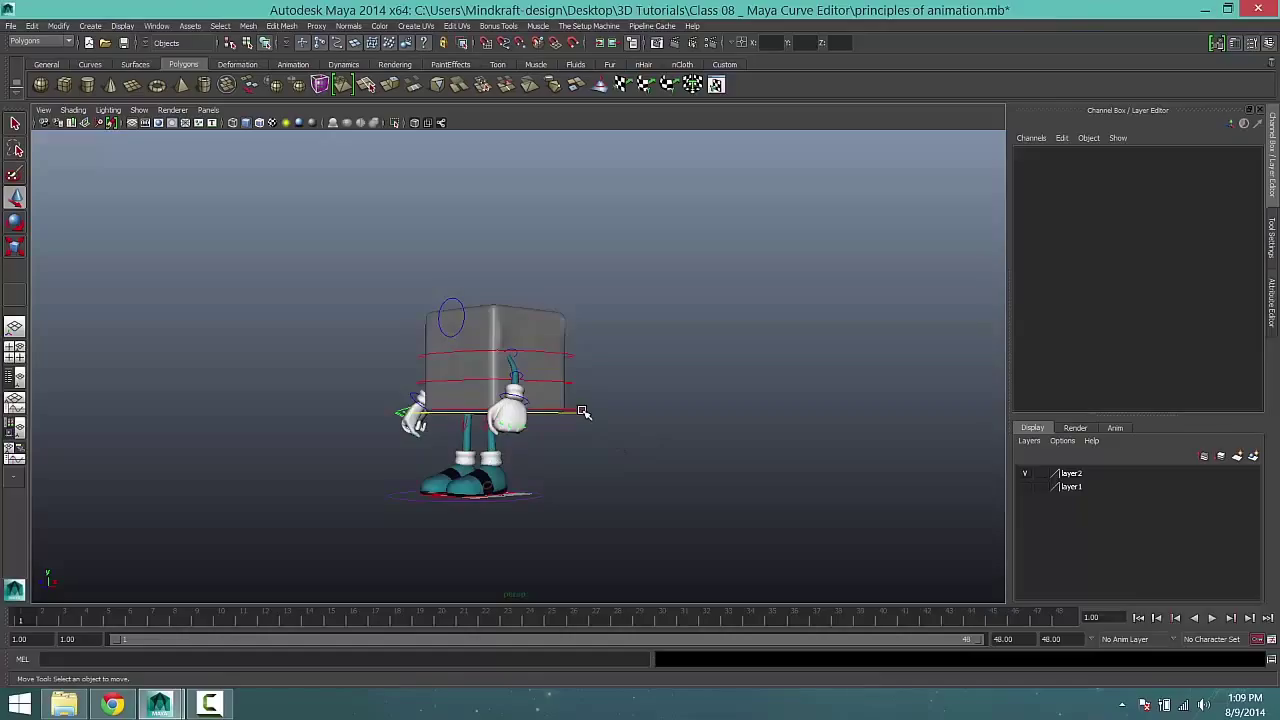
pyautogui.click(582, 411)
pyautogui.click(571, 377)
pyautogui.click(576, 410)
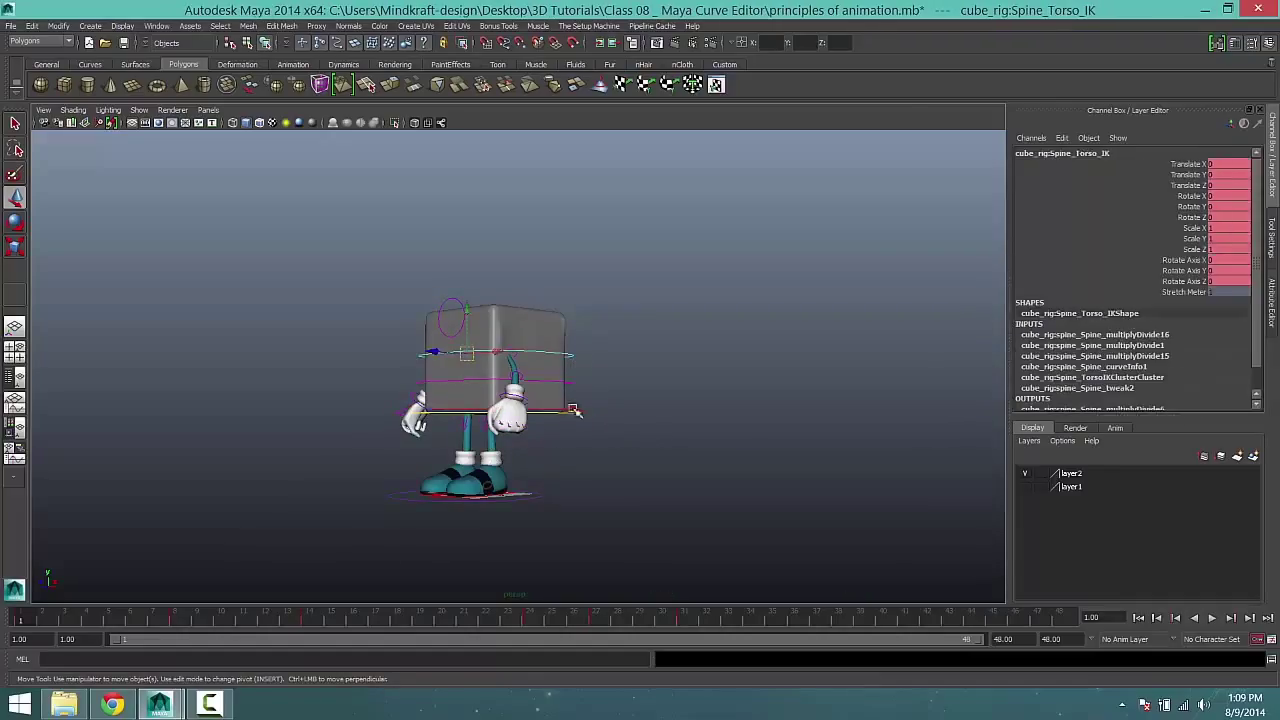
pyautogui.click(540, 496)
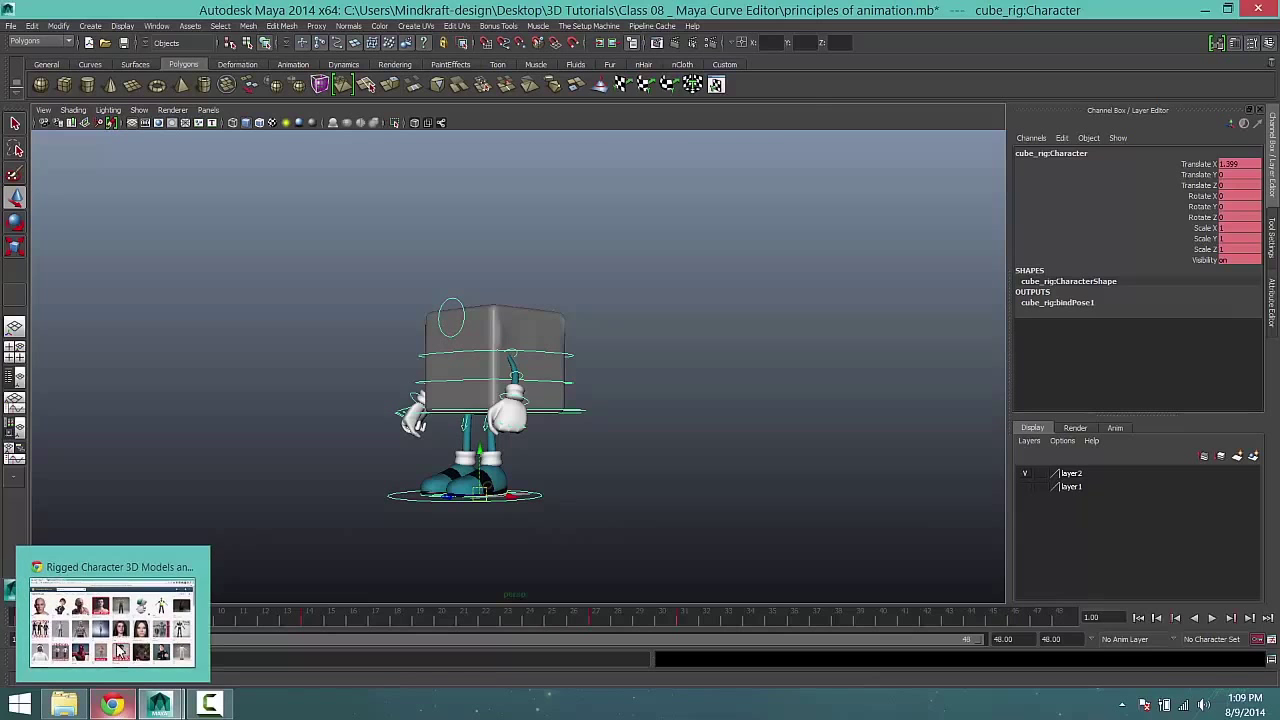
# In Chrome, compare the CreativeCrash results with the TurboSquid 'Rigged Character' results tab.
pyautogui.click(112, 642)
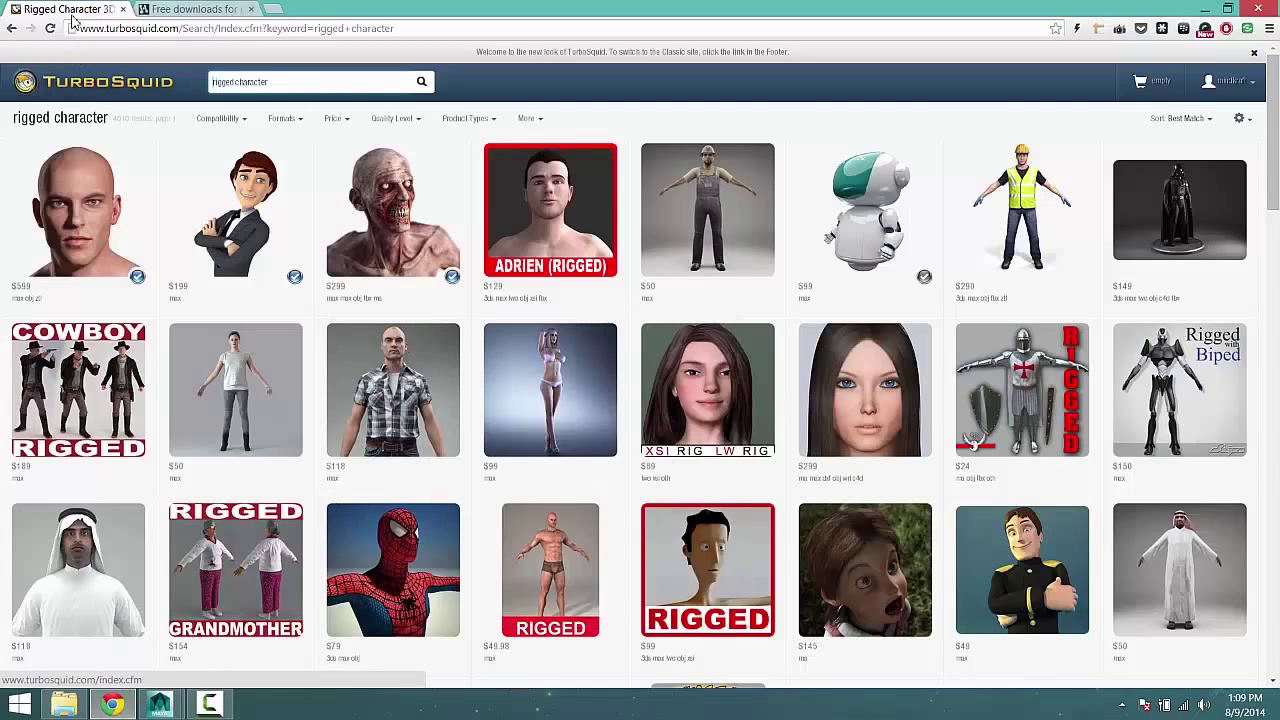
pyautogui.moveTo(408, 175)
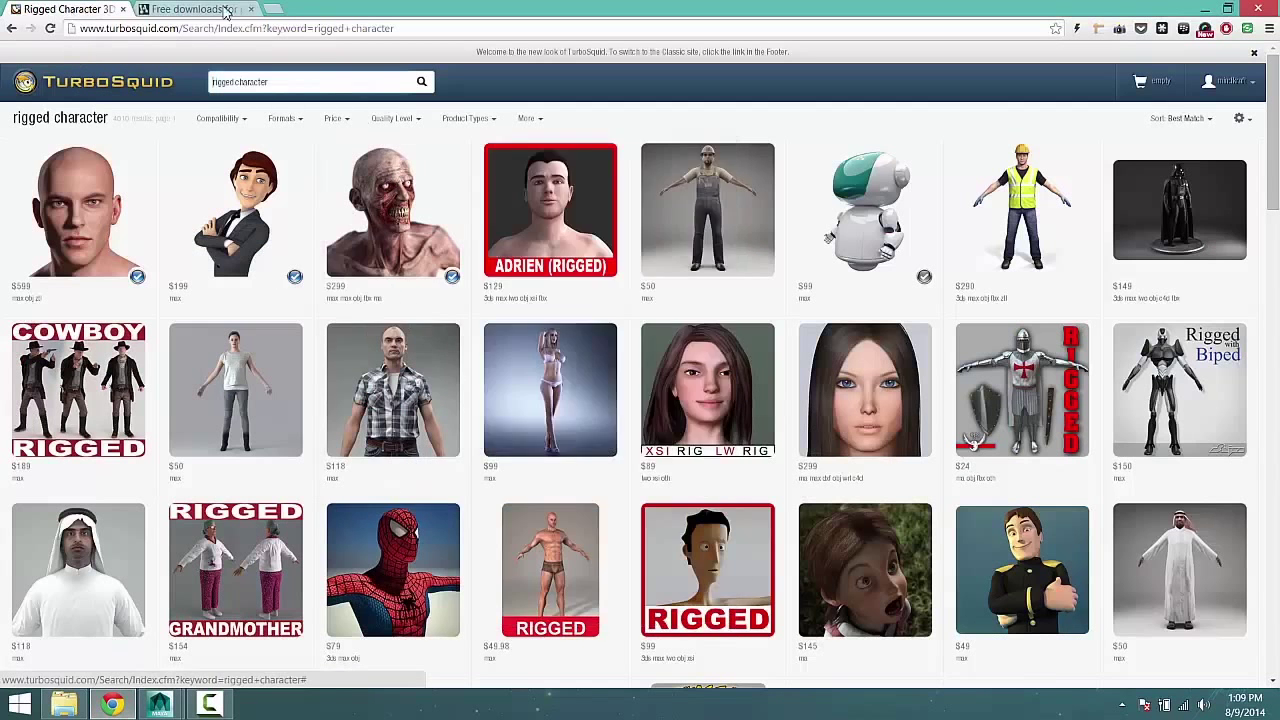
pyautogui.click(185, 9)
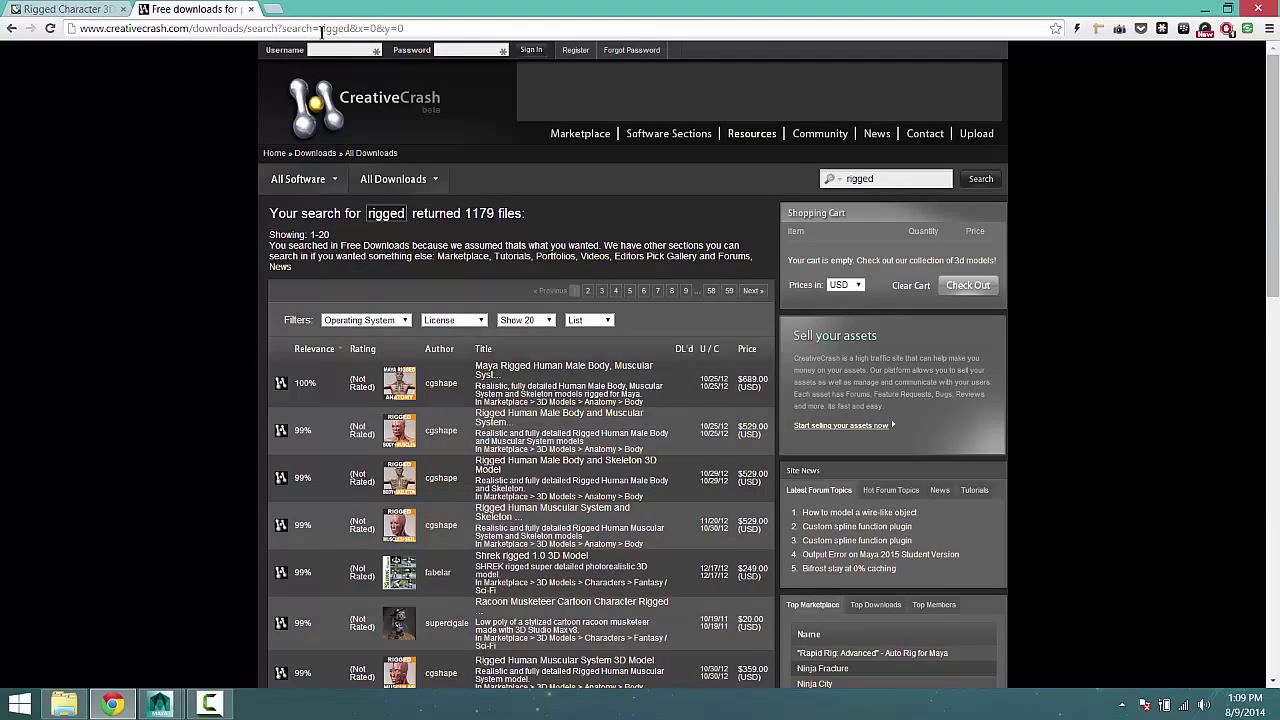
pyautogui.click(68, 9)
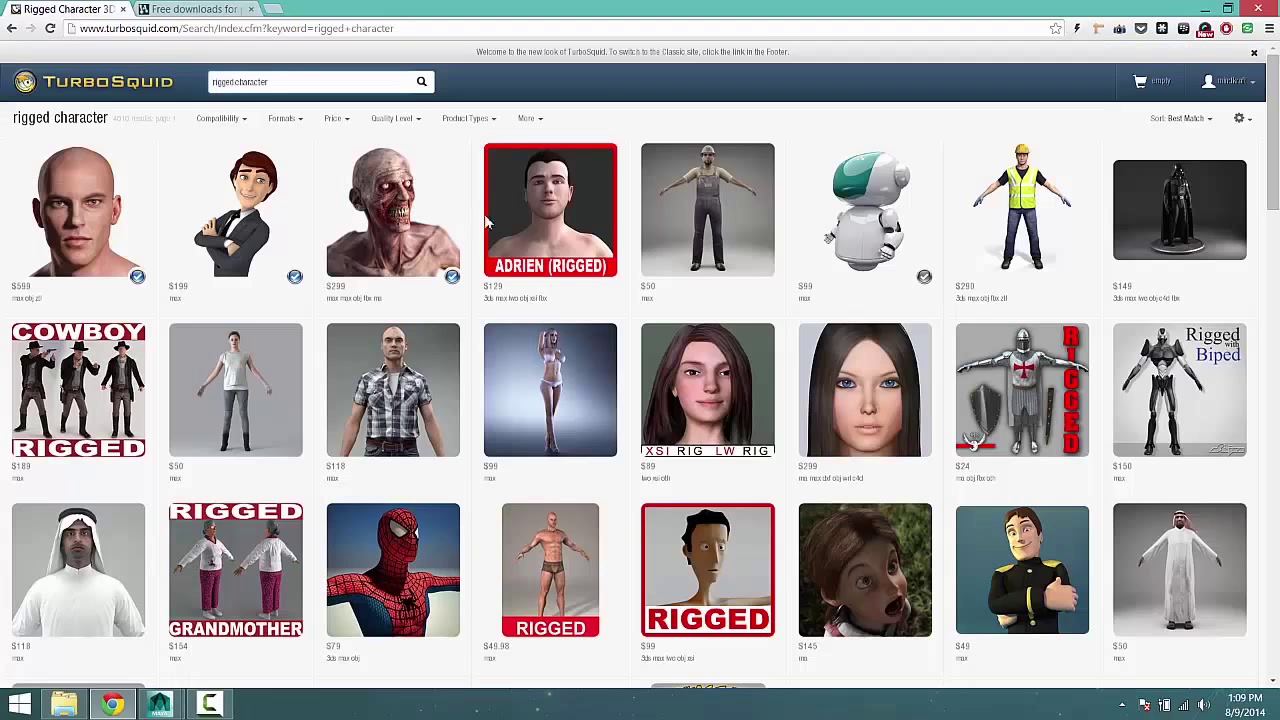
pyautogui.moveTo(555, 235)
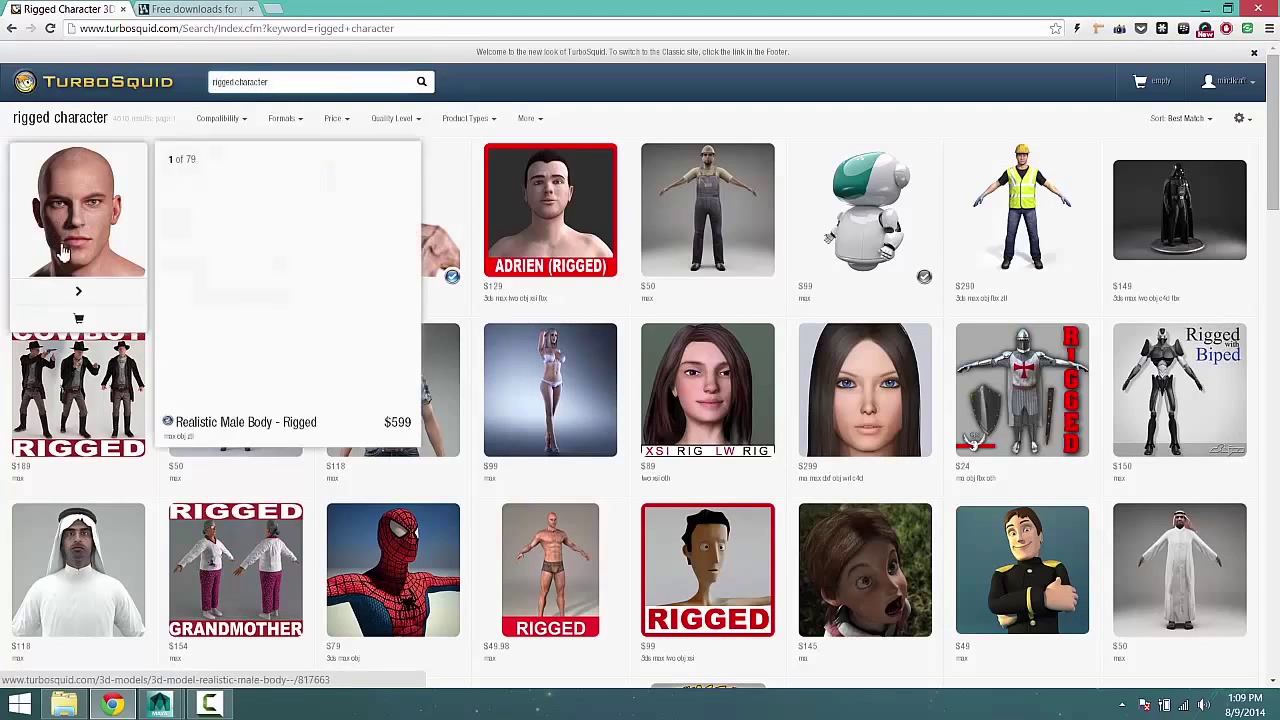
# Scroll down through the TurboSquid rigged character listings.
pyautogui.moveTo(100, 405)
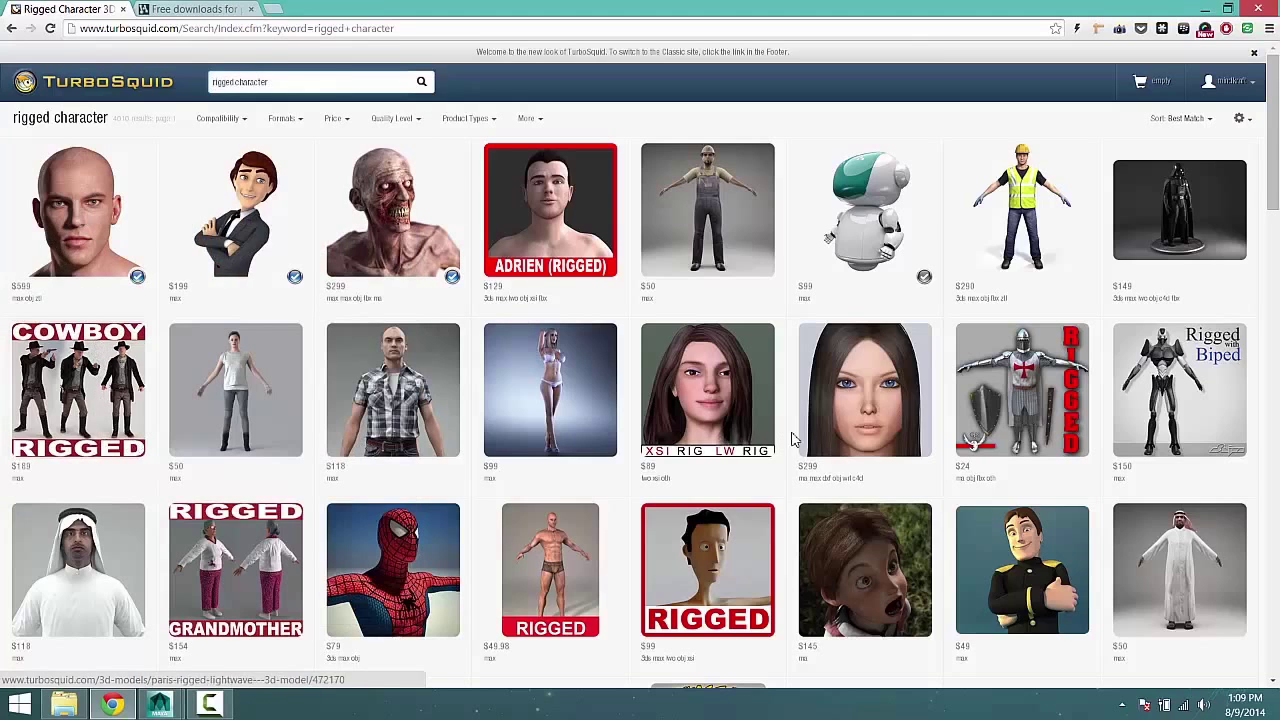
pyautogui.scroll(-1, 916, 438)
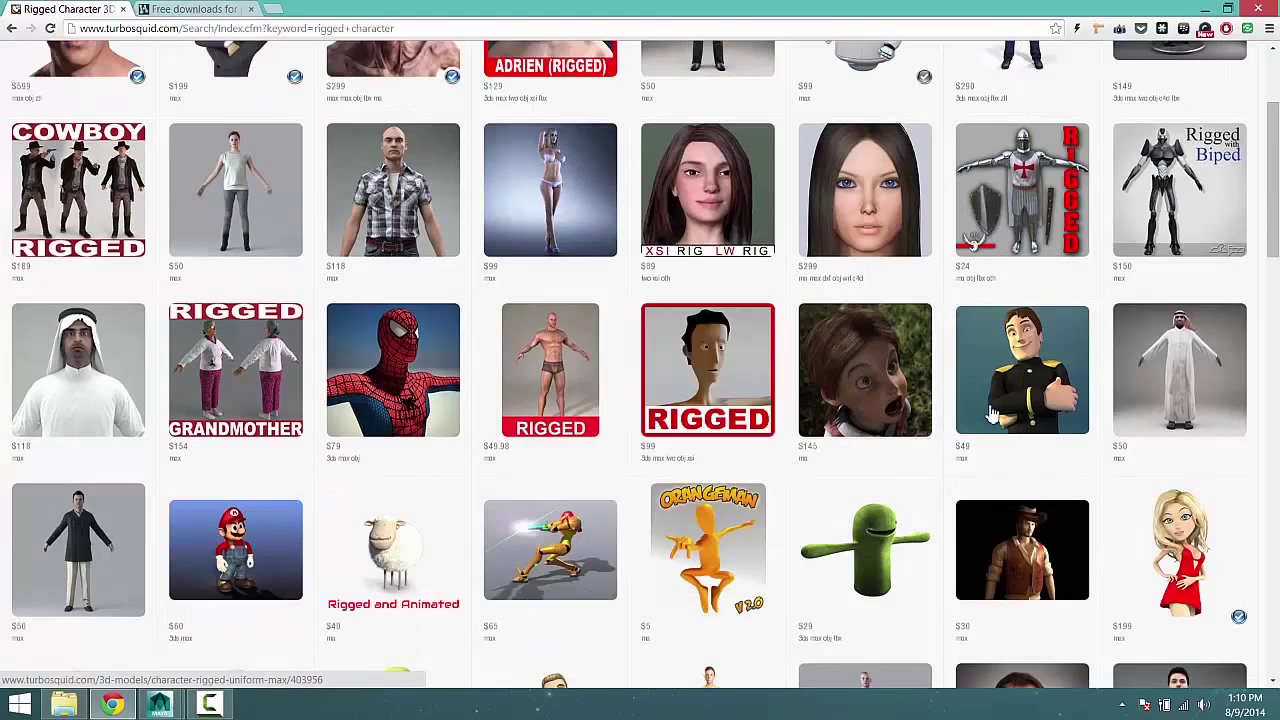
pyautogui.scroll(-2, 1040, 415)
pyautogui.scroll(-3, 1040, 420)
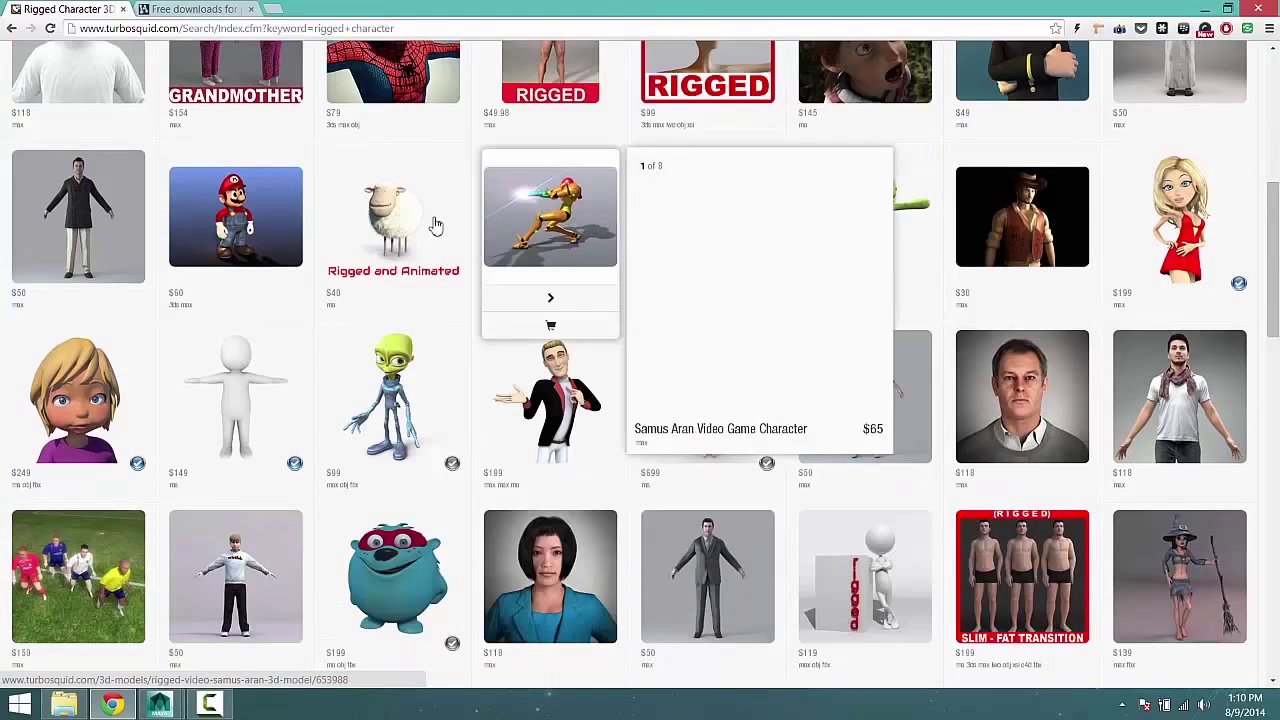
pyautogui.moveTo(372, 224)
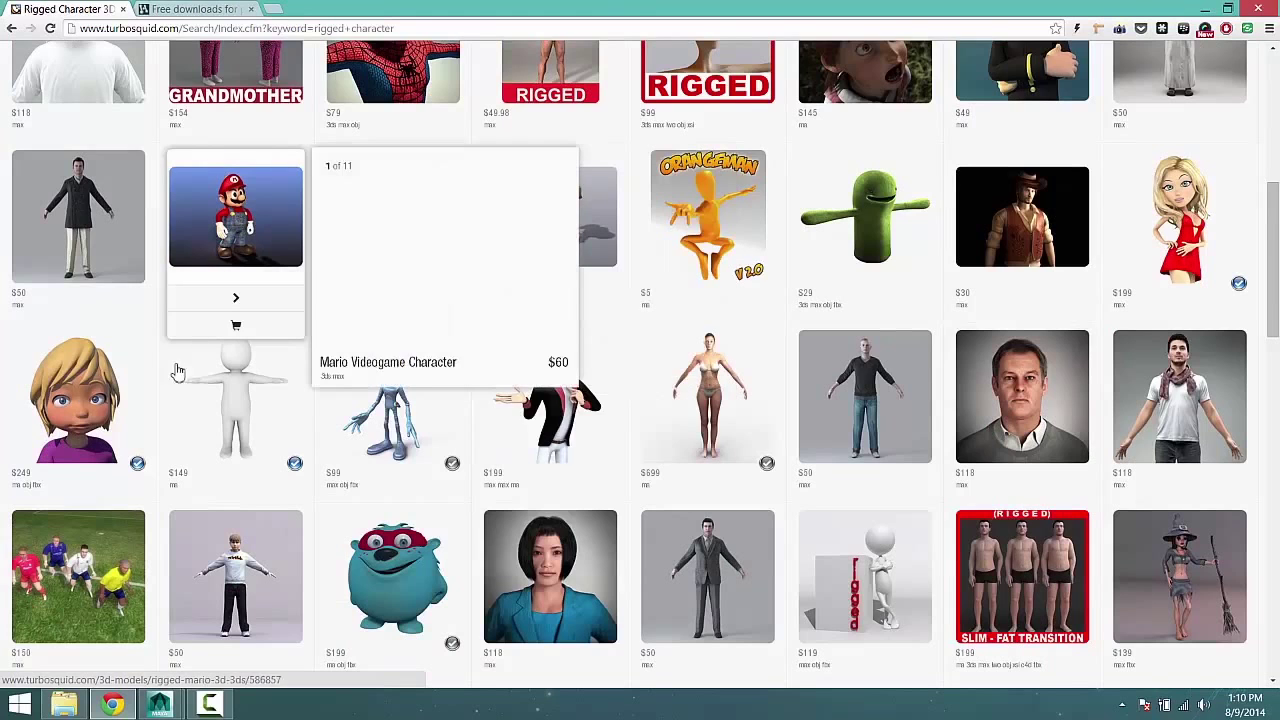
pyautogui.moveTo(418, 538)
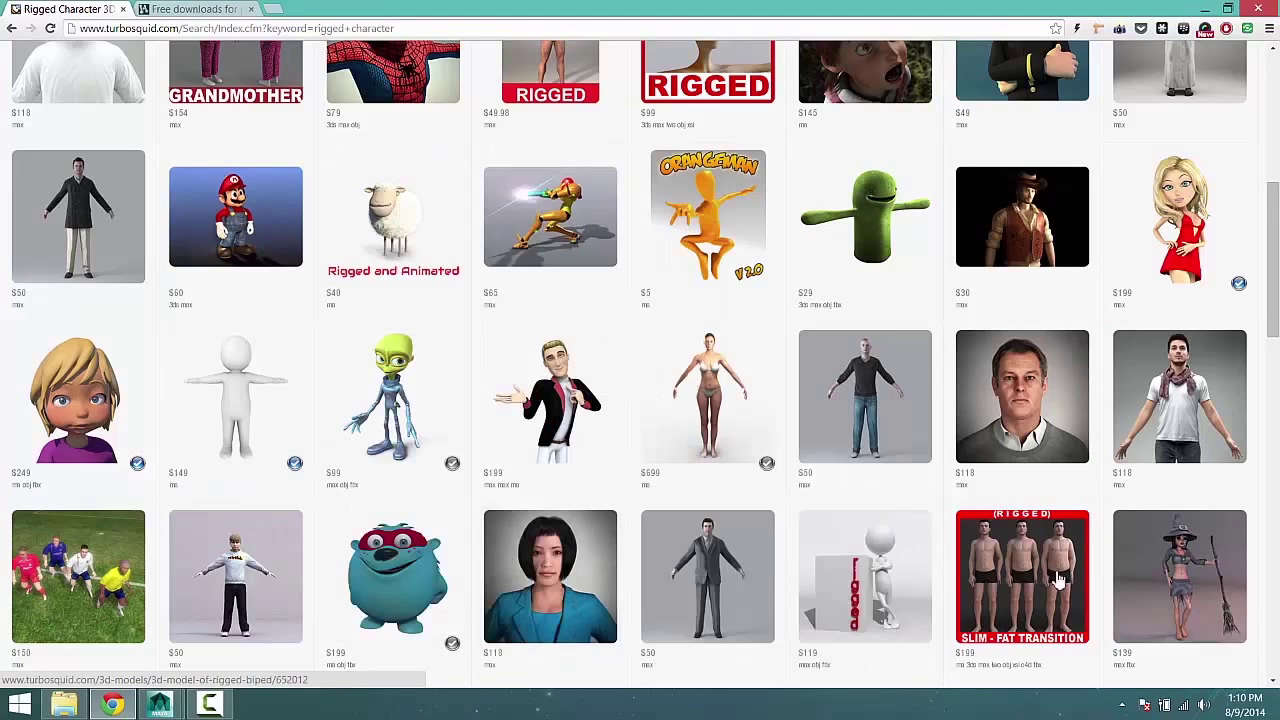
pyautogui.scroll(-1, 1175, 572)
pyautogui.scroll(-4, 1175, 572)
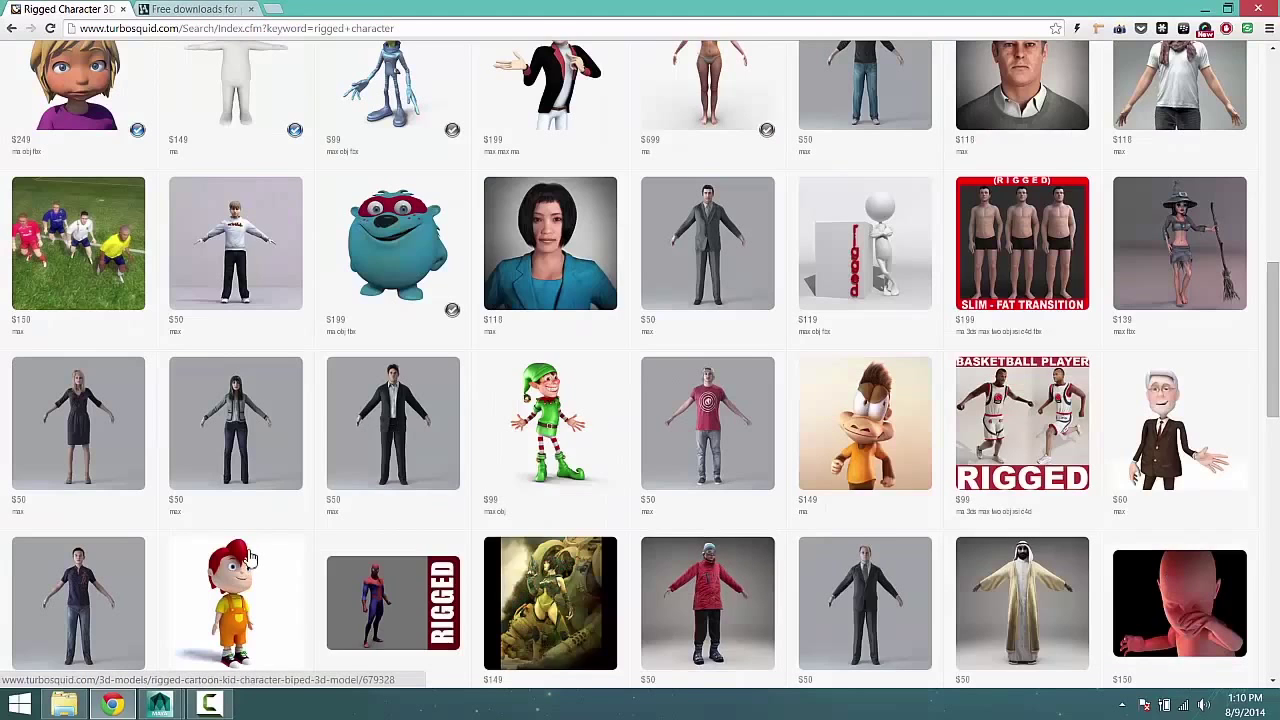
# Browse further down the TurboSquid listings, then switch to CreativeCrash's 'rigged' free-downloads results.
pyautogui.scroll(1, 252, 558)
pyautogui.scroll(-3, 252, 558)
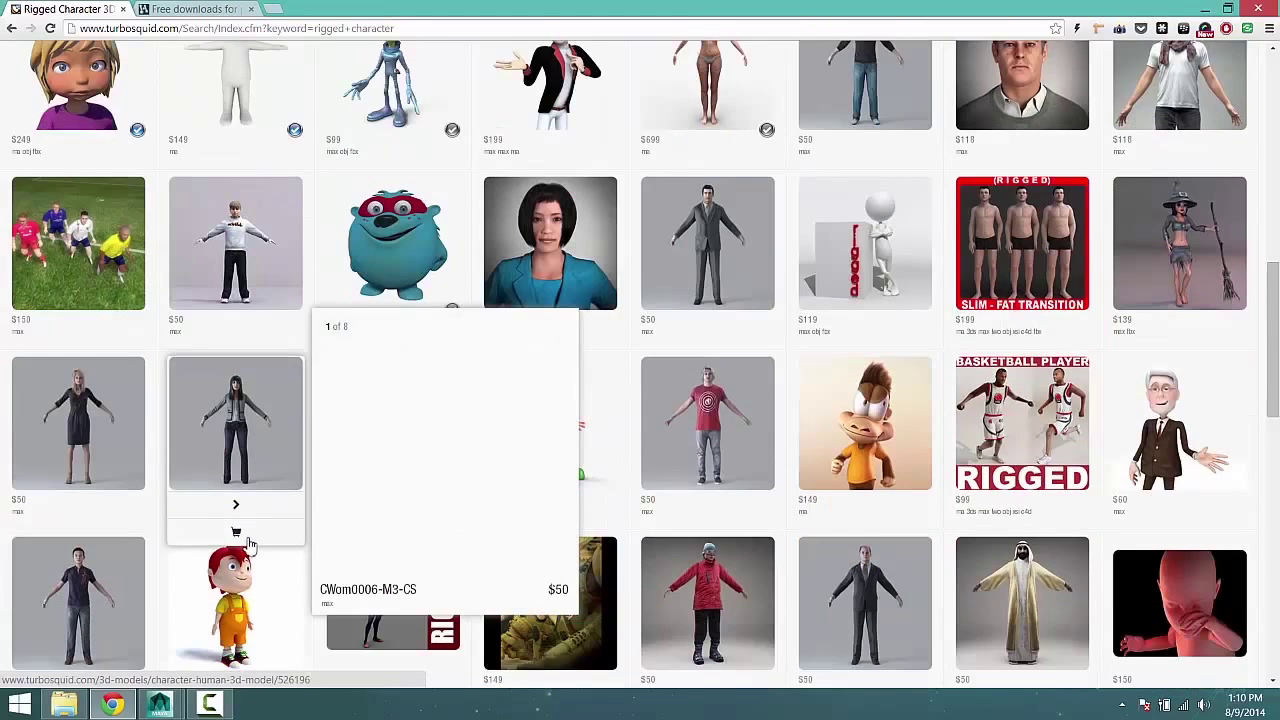
pyautogui.scroll(-2, 250, 548)
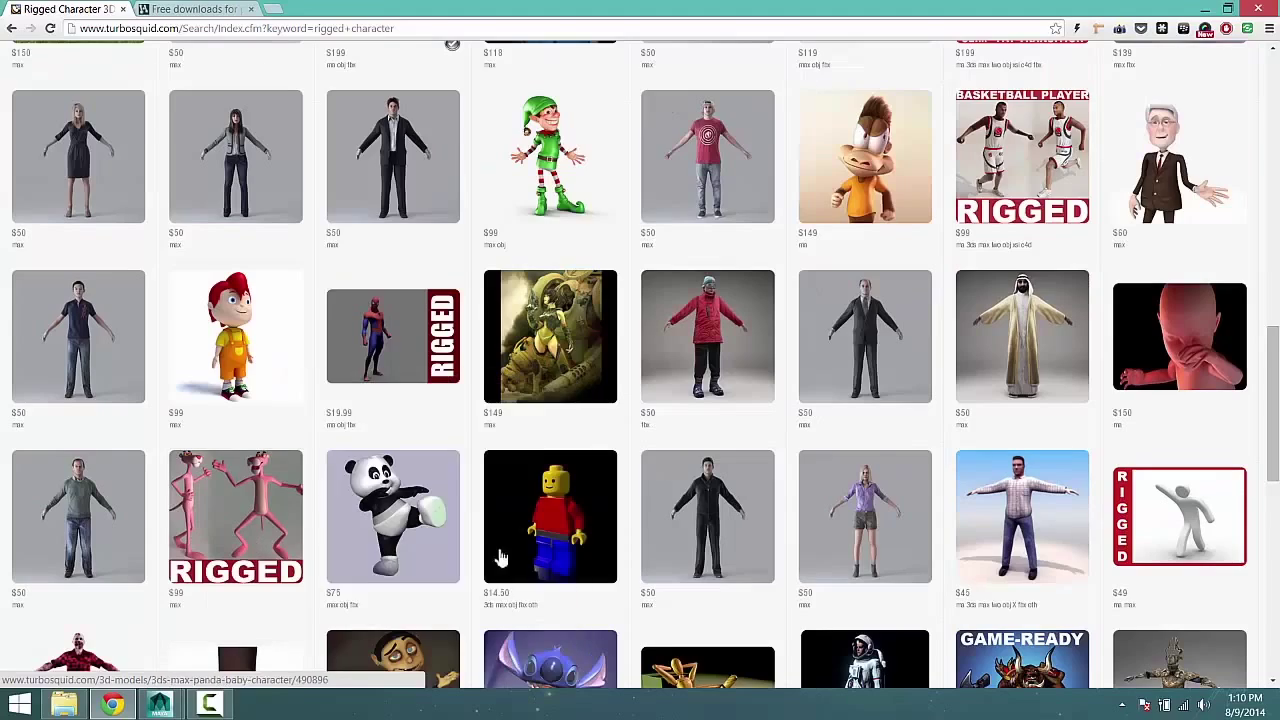
pyautogui.scroll(-4, 608, 563)
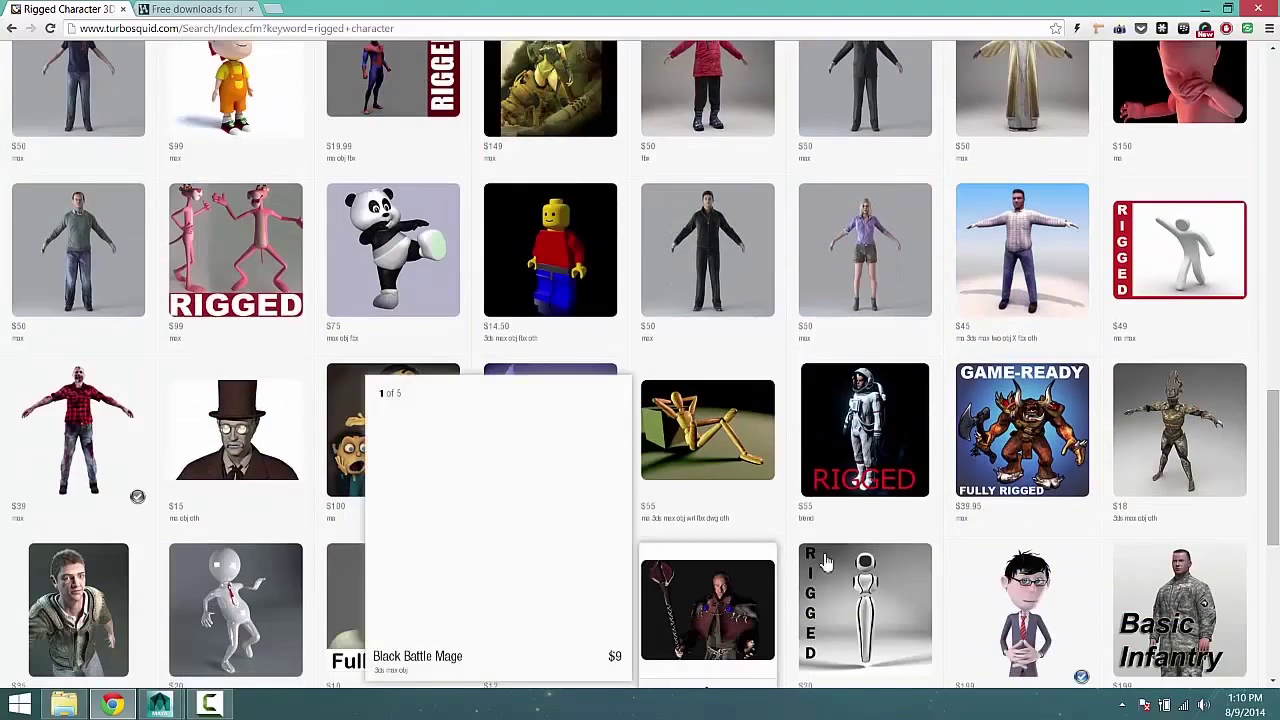
pyautogui.scroll(-2, 826, 562)
pyautogui.scroll(-4, 1075, 541)
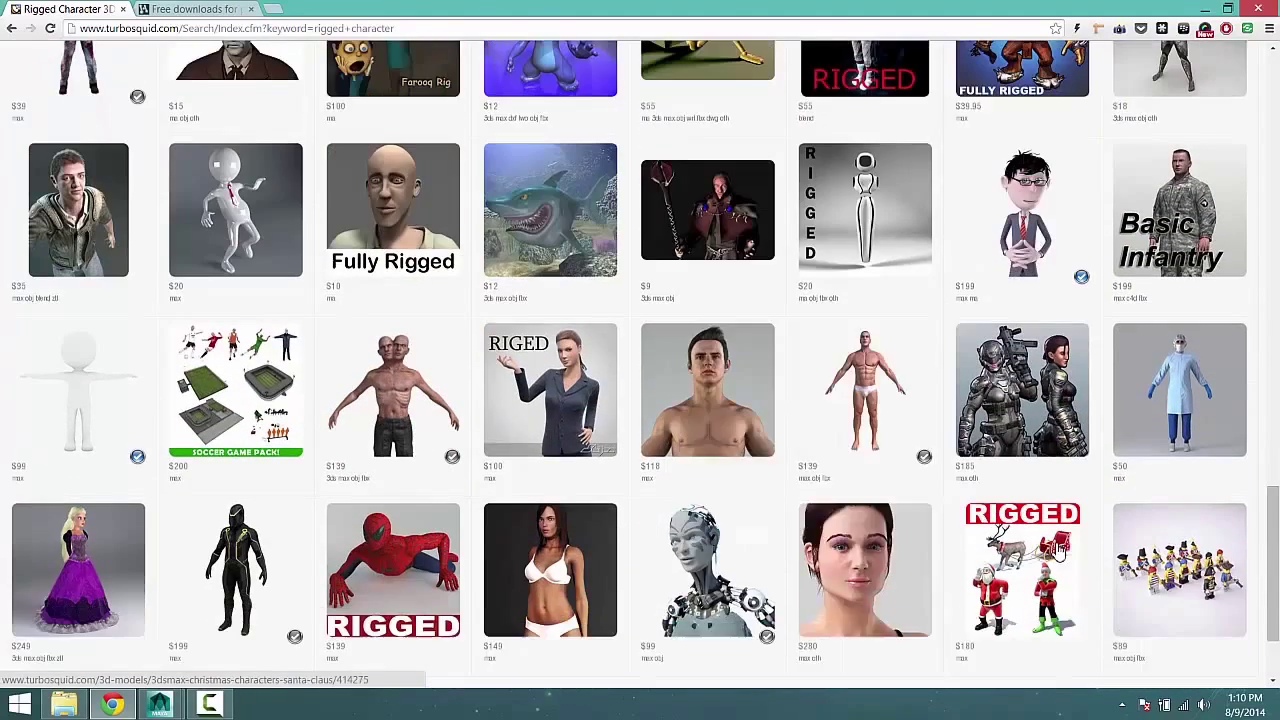
pyautogui.scroll(-2, 1075, 555)
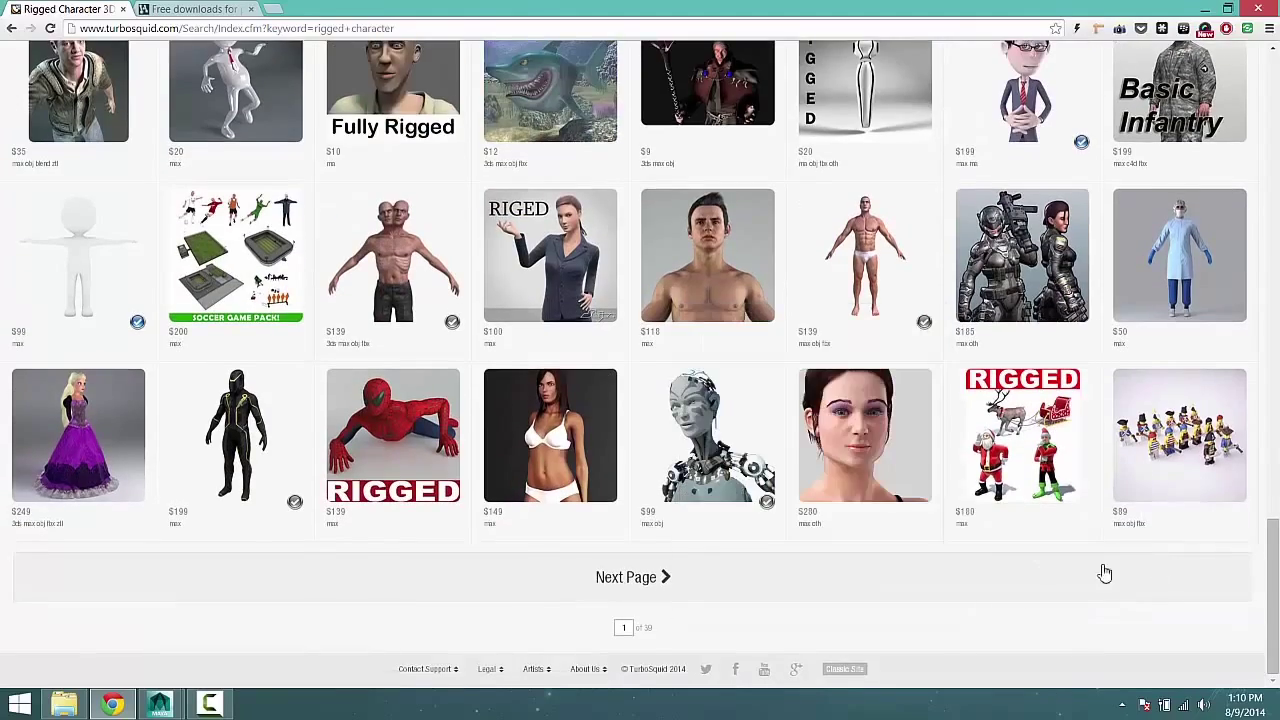
pyautogui.scroll(1, 752, 566)
pyautogui.scroll(15, 760, 566)
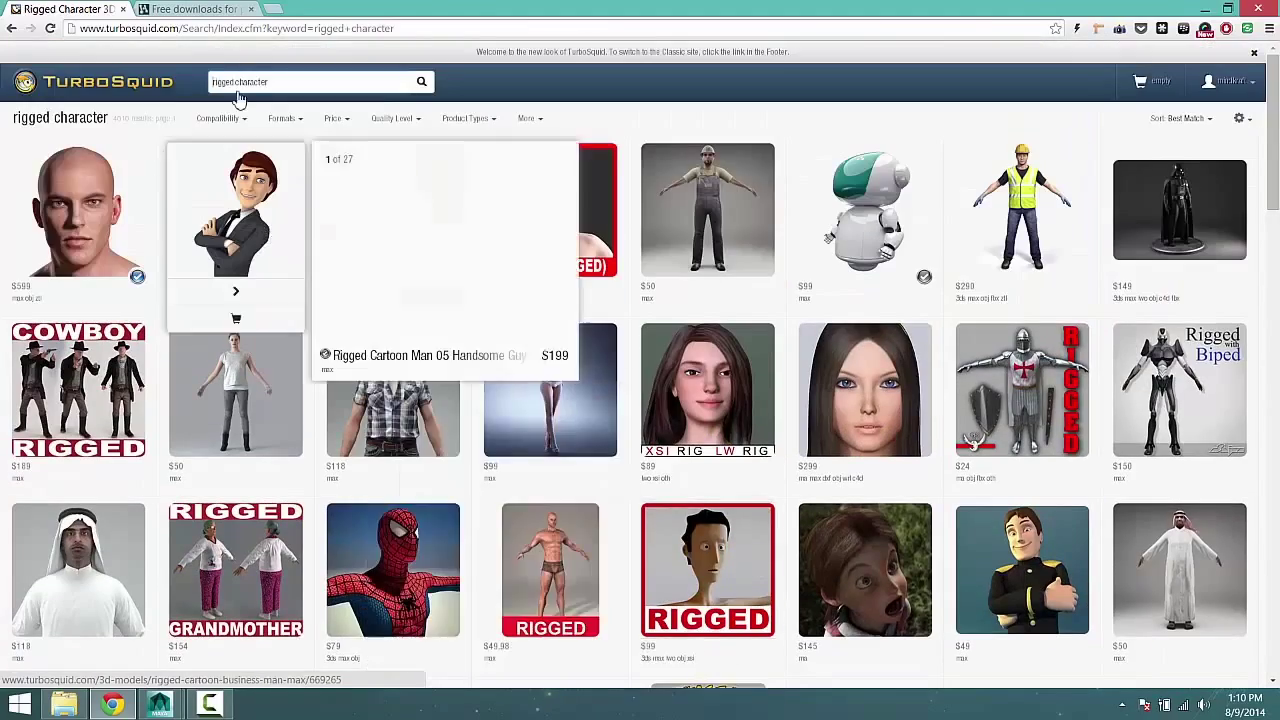
pyautogui.click(198, 10)
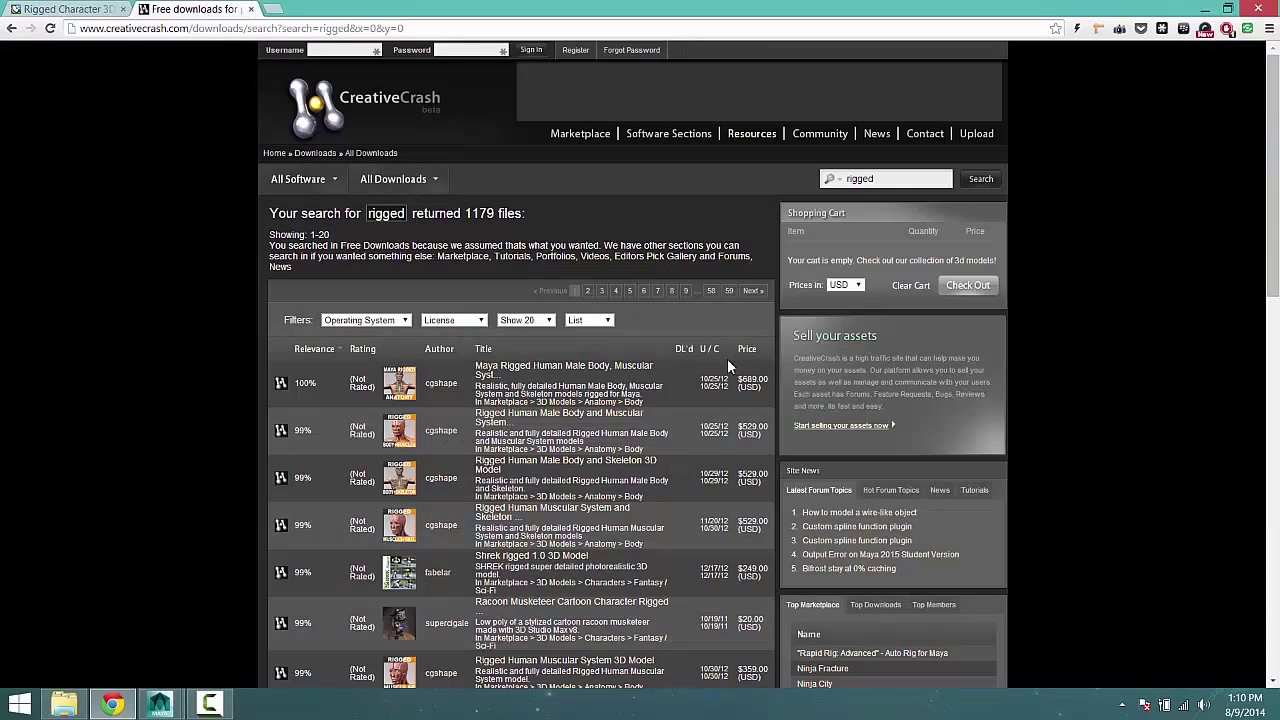
# Set the CreativeCrash License filter to Freeware and browse the 6850 free results.
pyautogui.scroll(-5, 518, 410)
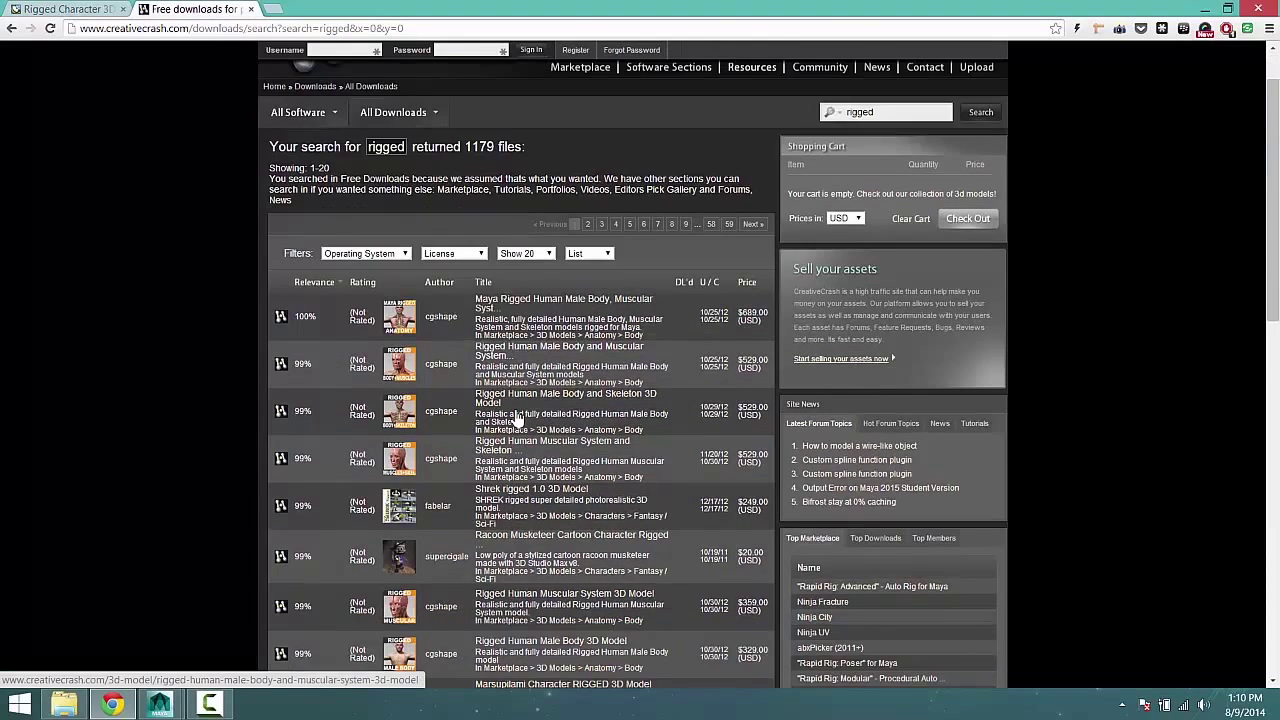
pyautogui.scroll(-4, 518, 410)
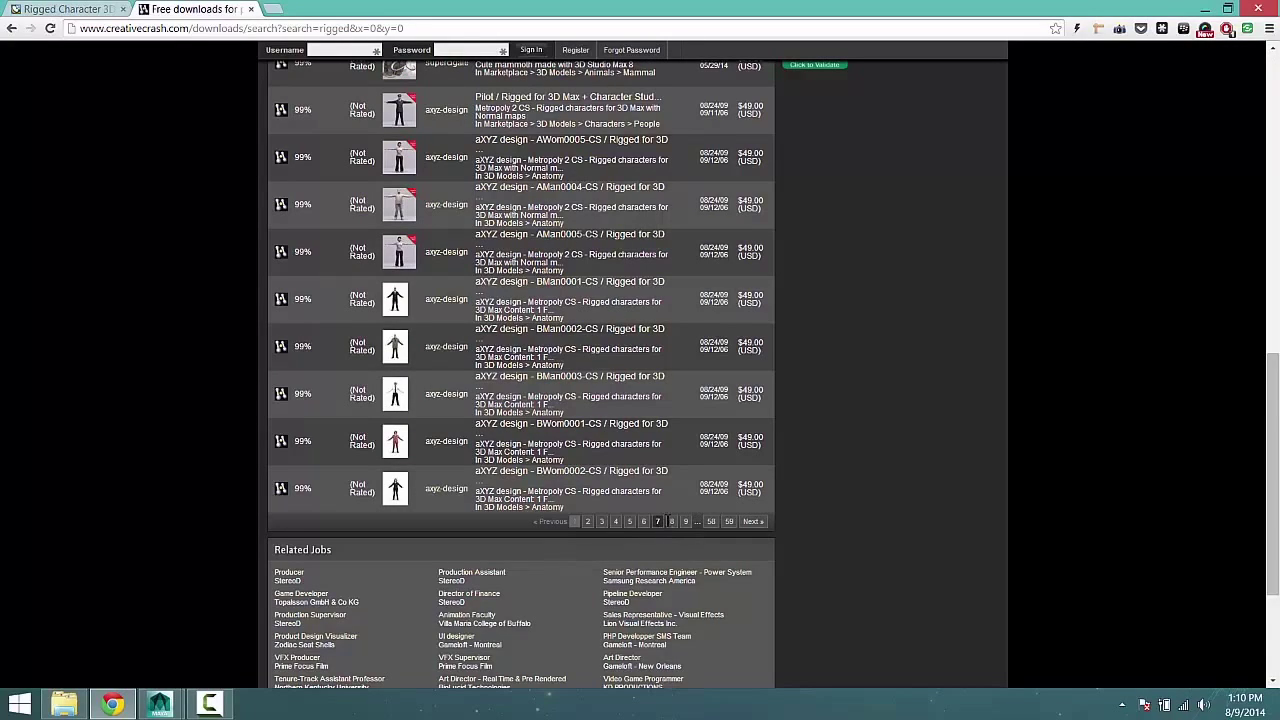
pyautogui.scroll(5, 718, 525)
pyautogui.scroll(2, 717, 527)
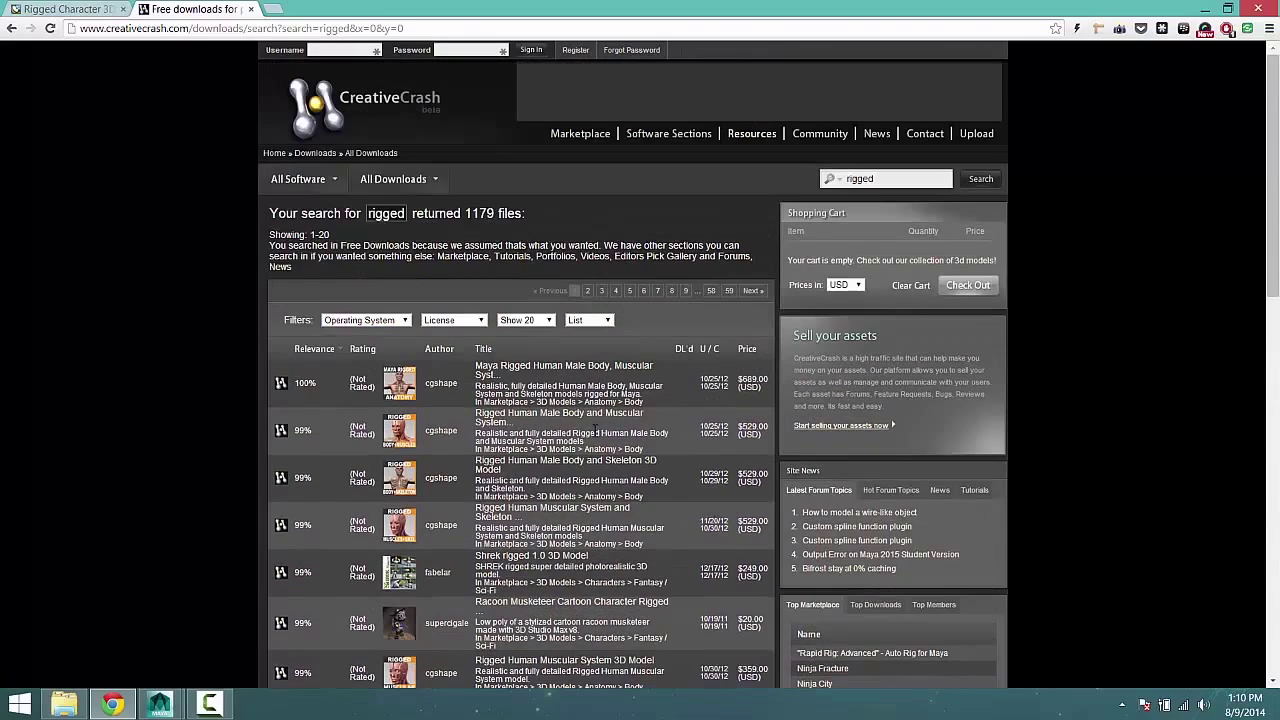
pyautogui.click(476, 325)
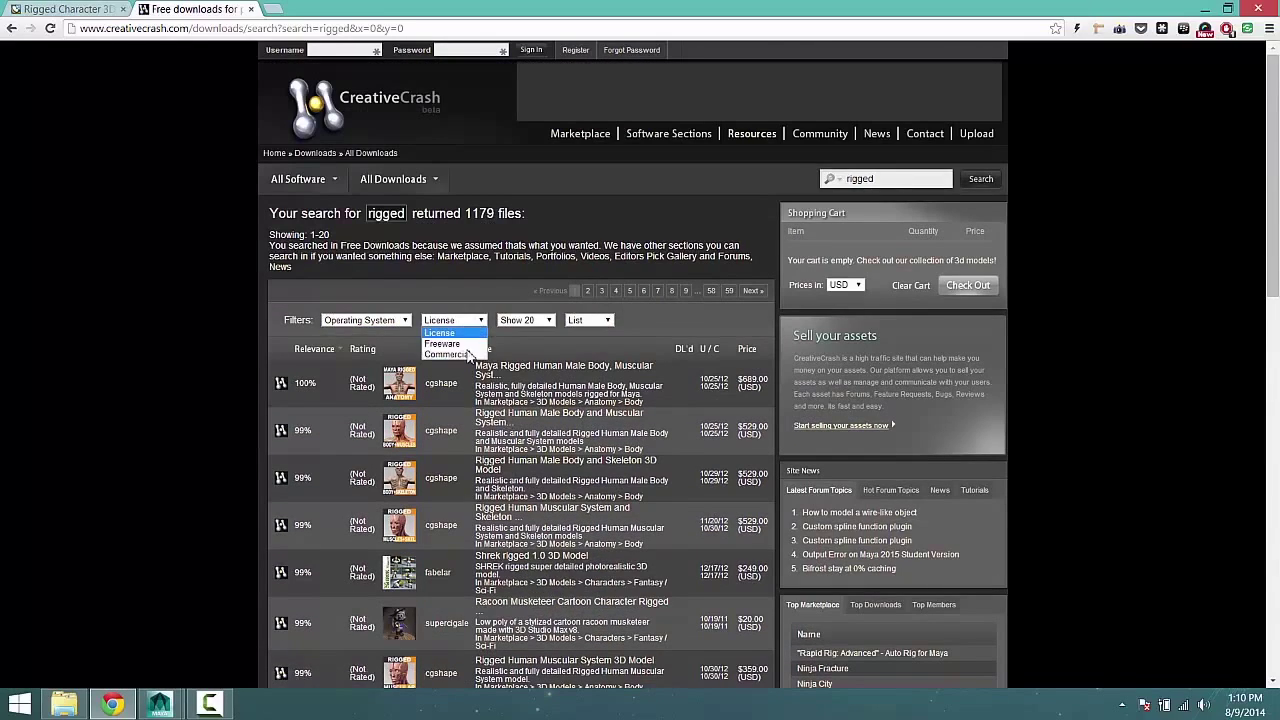
pyautogui.click(466, 347)
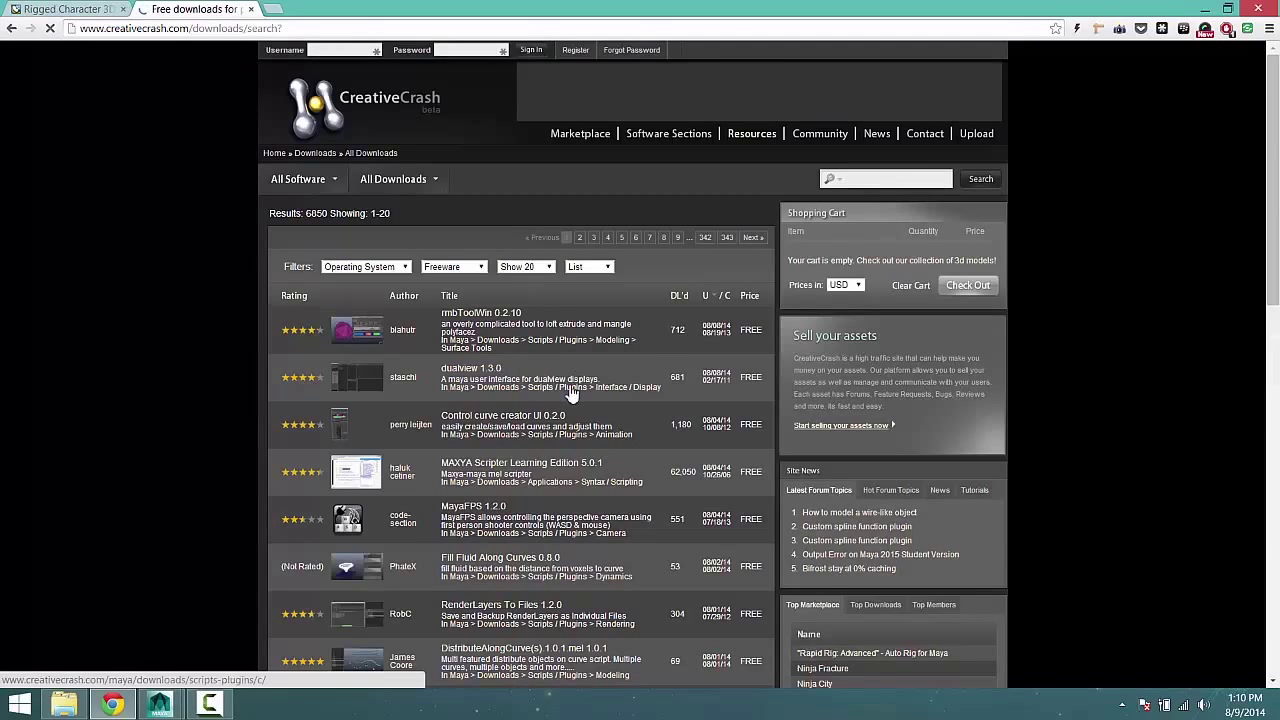
pyautogui.scroll(-3, 570, 392)
pyautogui.scroll(-12, 570, 392)
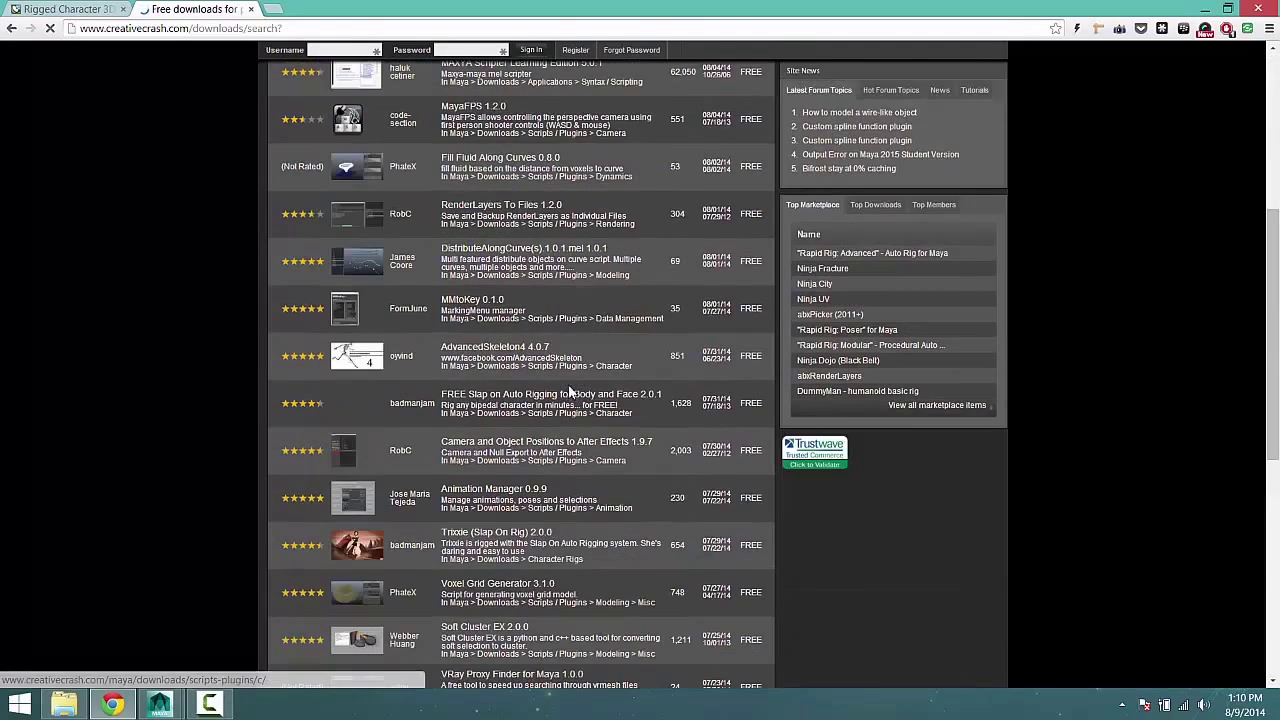
pyautogui.scroll(-3, 568, 398)
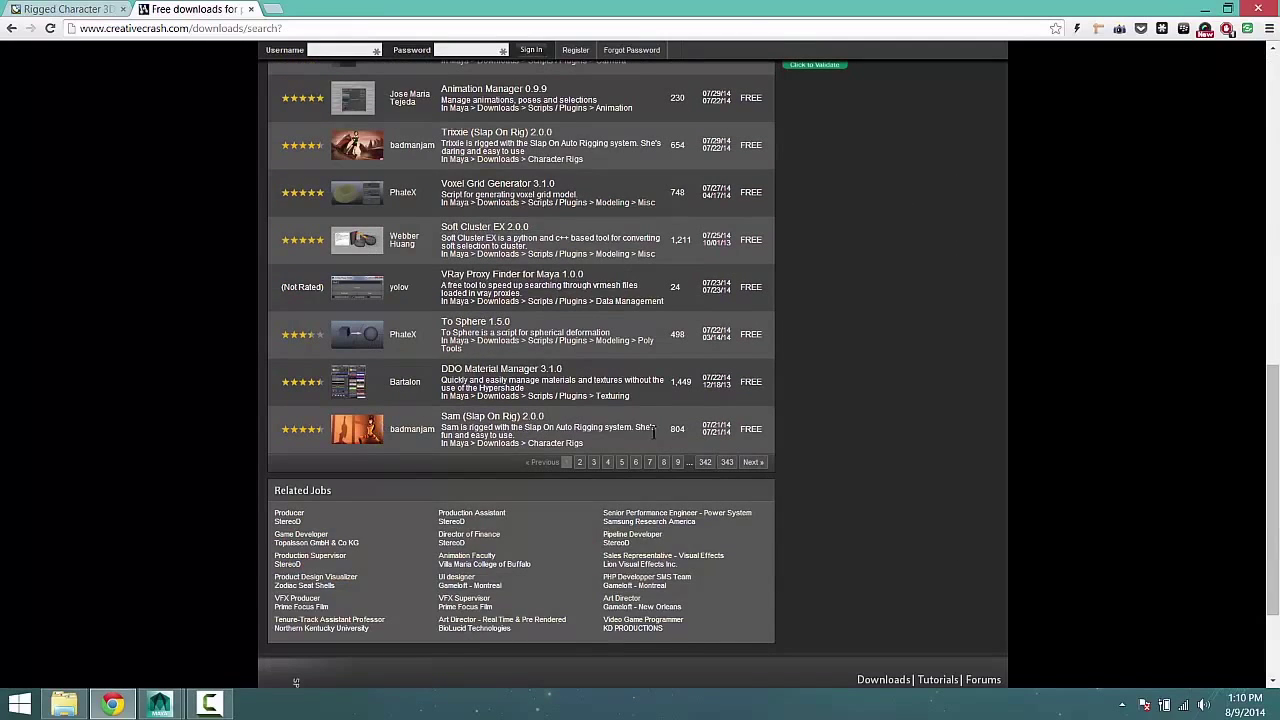
pyautogui.scroll(10, 654, 458)
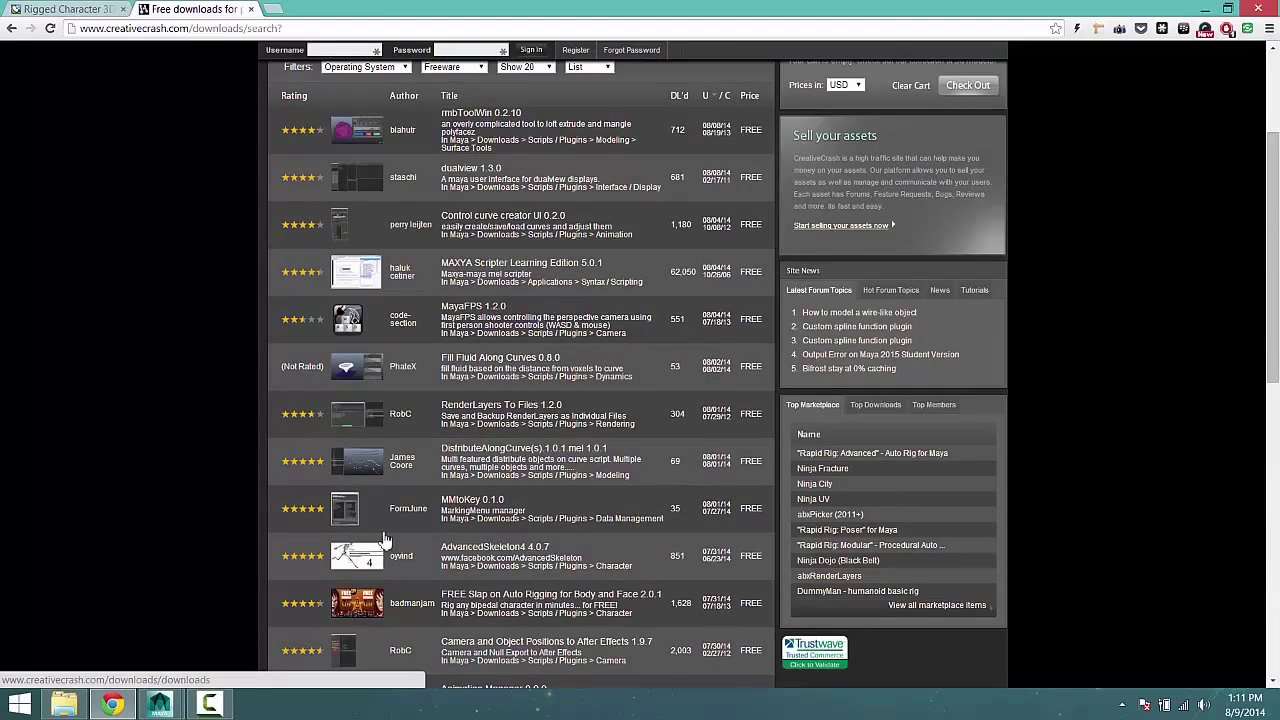
# Back in Maya, key the selected Character channel and select all channels from Translate X to Visibility.
pyautogui.moveTo(160, 705)
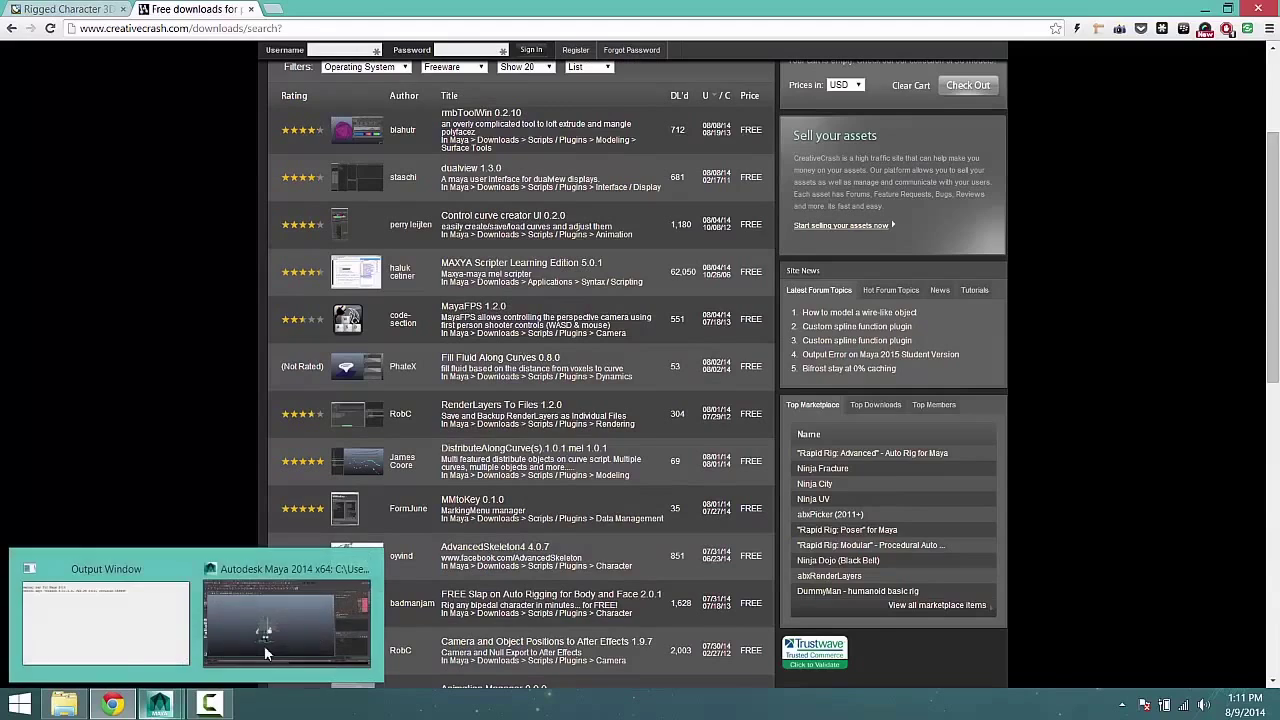
pyautogui.click(265, 646)
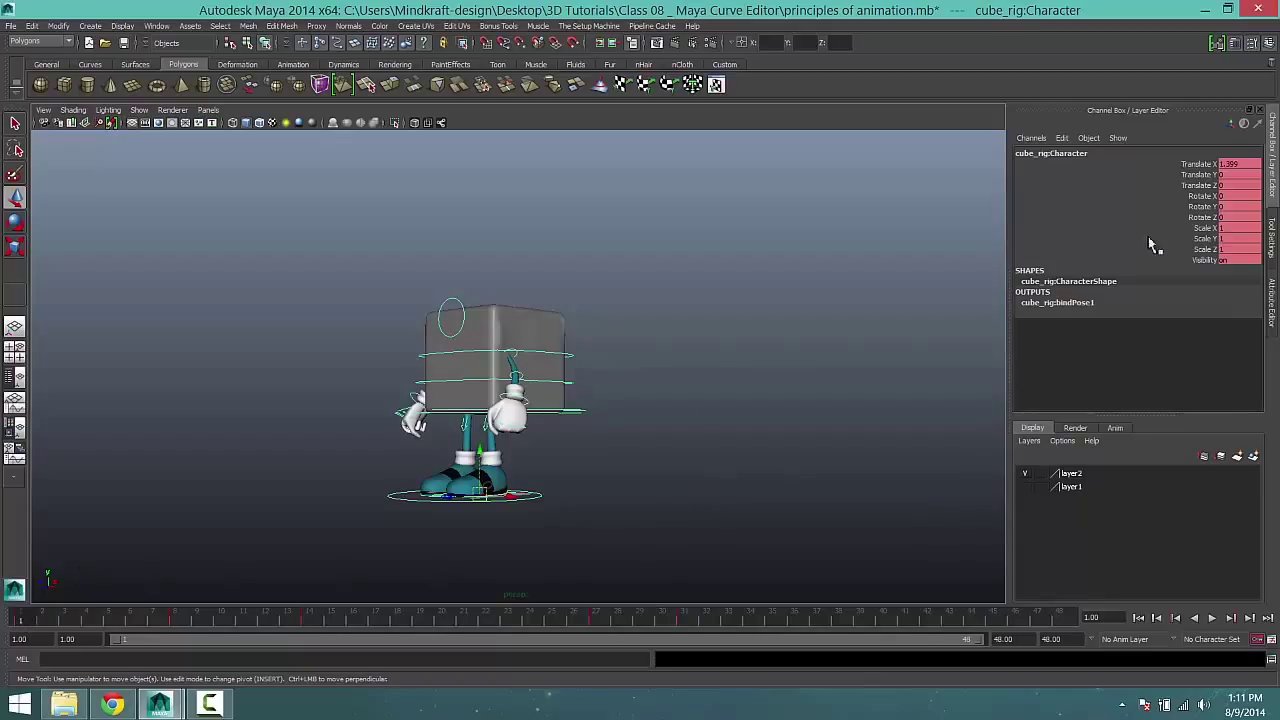
pyautogui.rightClick(1152, 166)
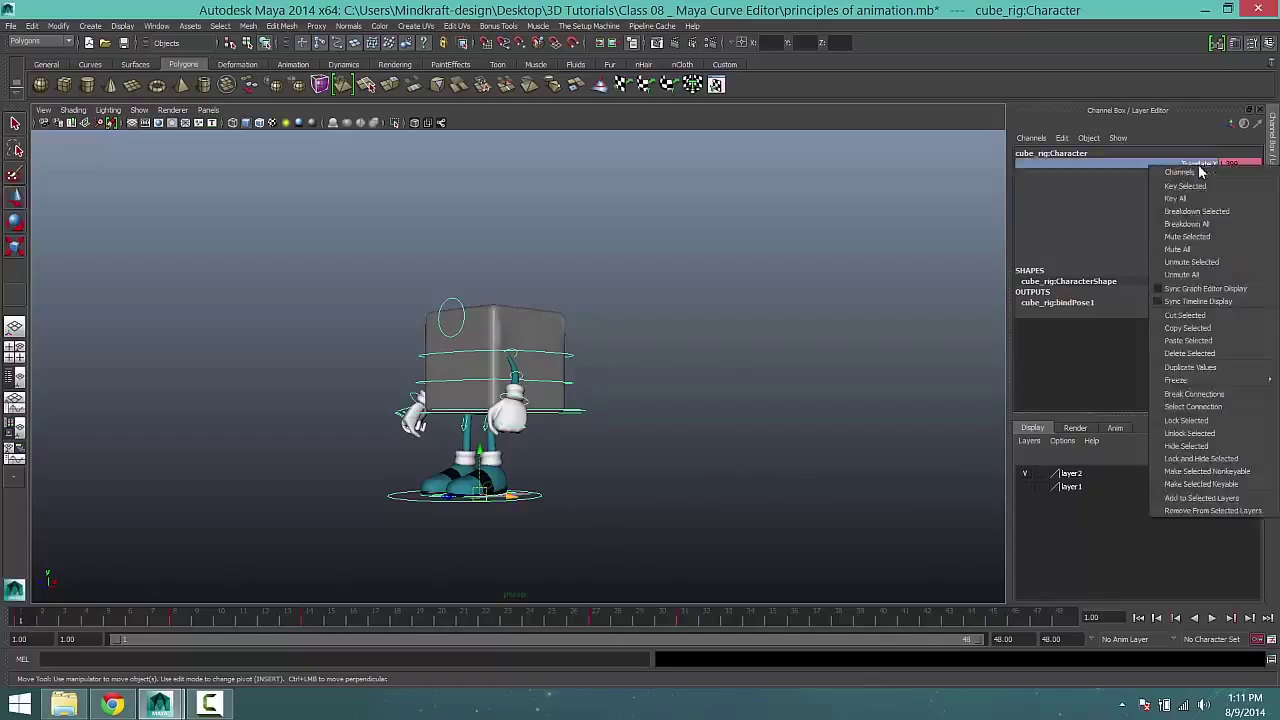
pyautogui.click(1165, 186)
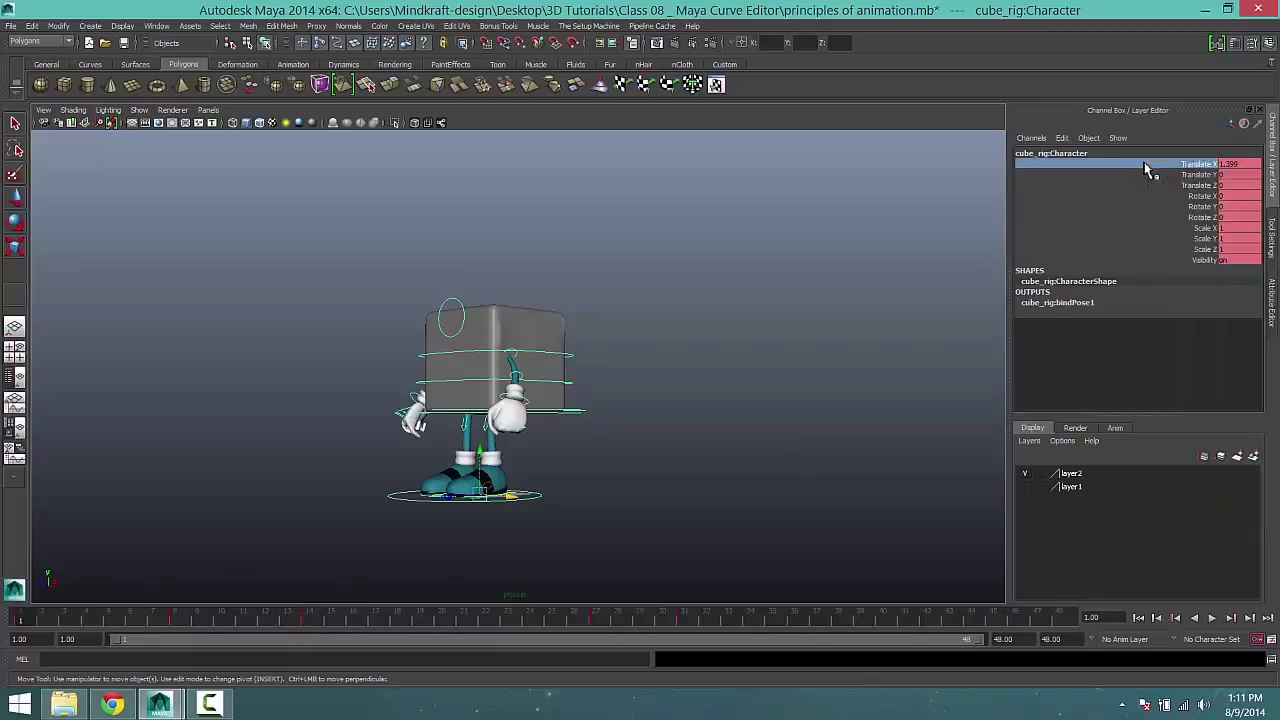
pyautogui.keyDown('shift'); pyautogui.moveTo(1180, 233); pyautogui.dragTo(1181, 254); pyautogui.keyUp('shift')
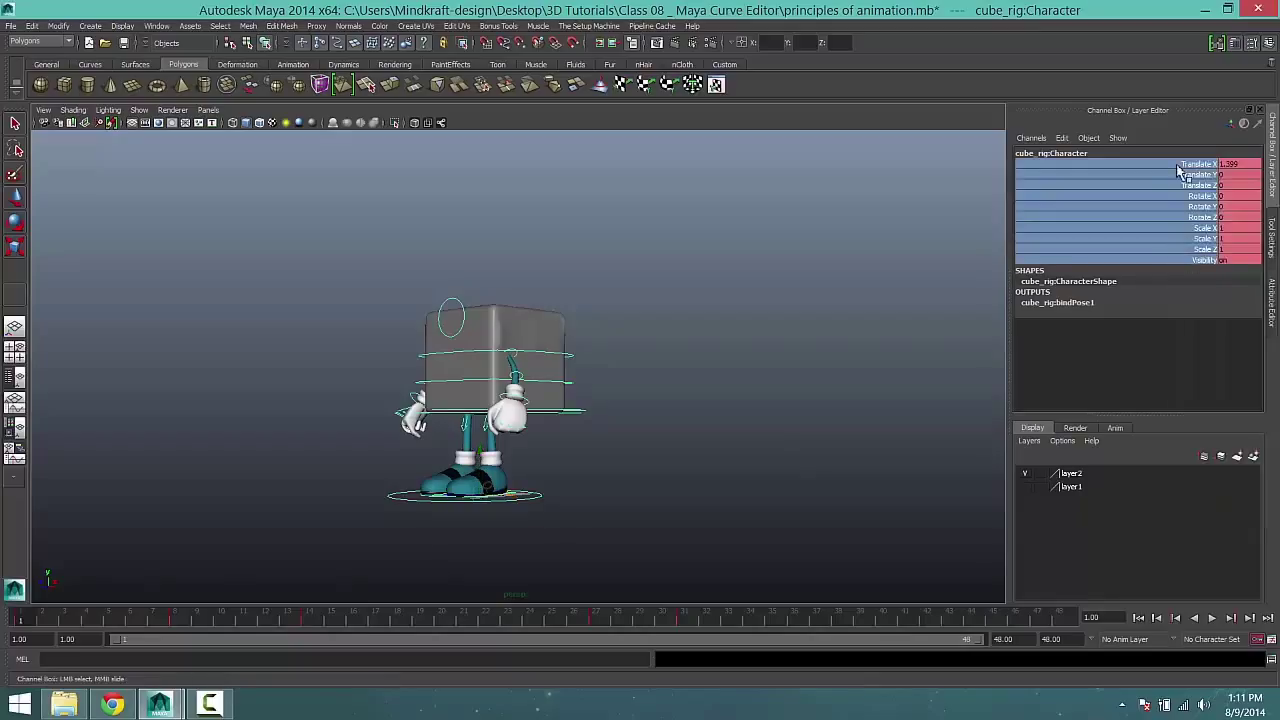
pyautogui.rightClick(1180, 195)
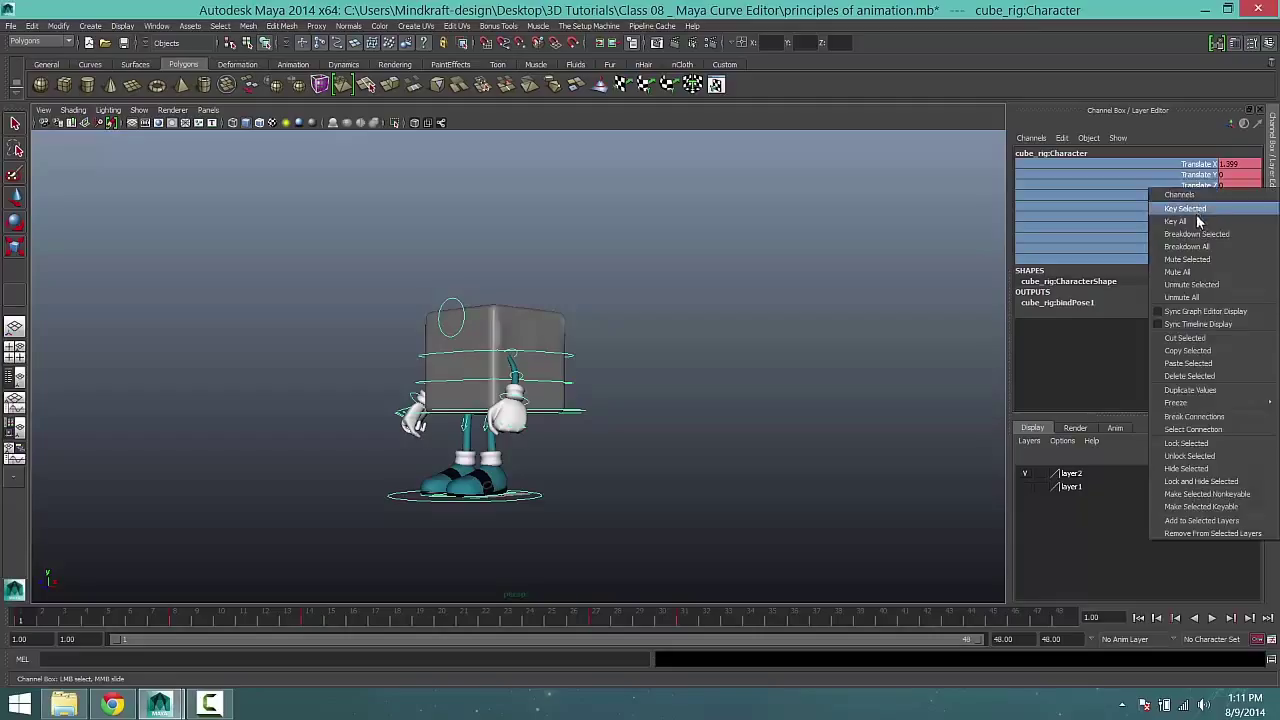
# Key all Character channels, deselect, and play then stop the animation with Alt+V.
pyautogui.click(1175, 221)
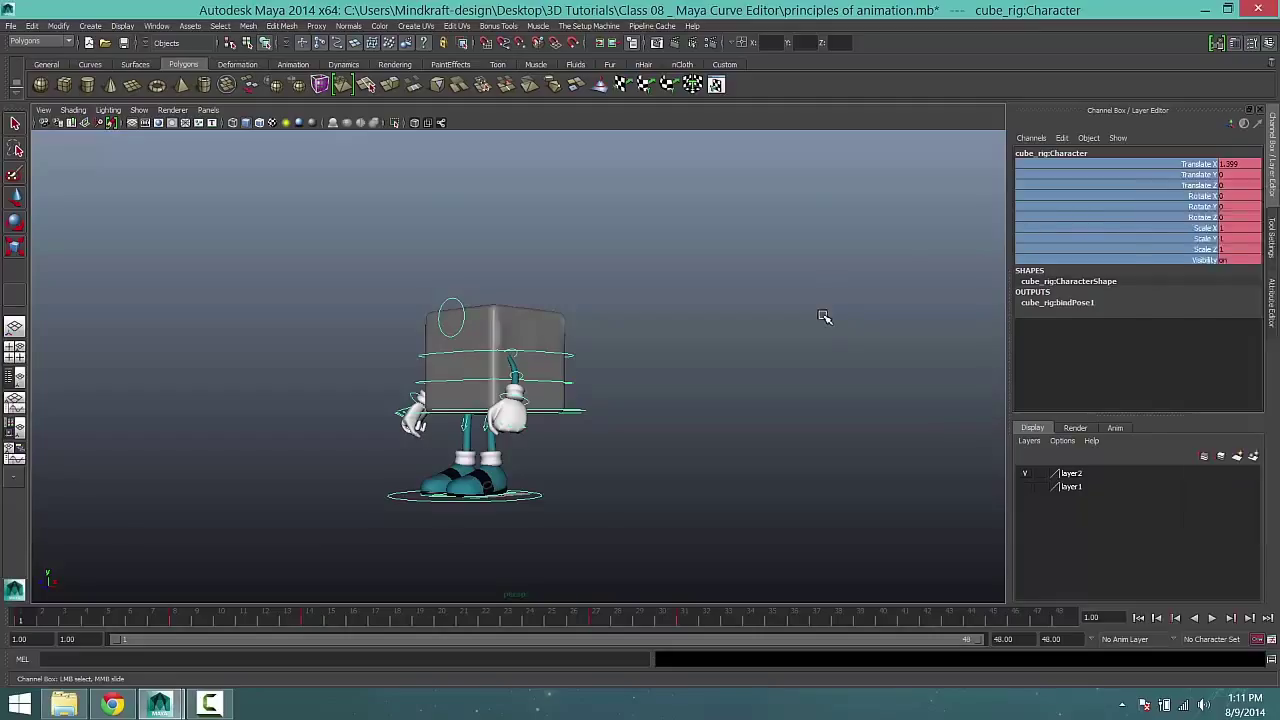
pyautogui.click(598, 530)
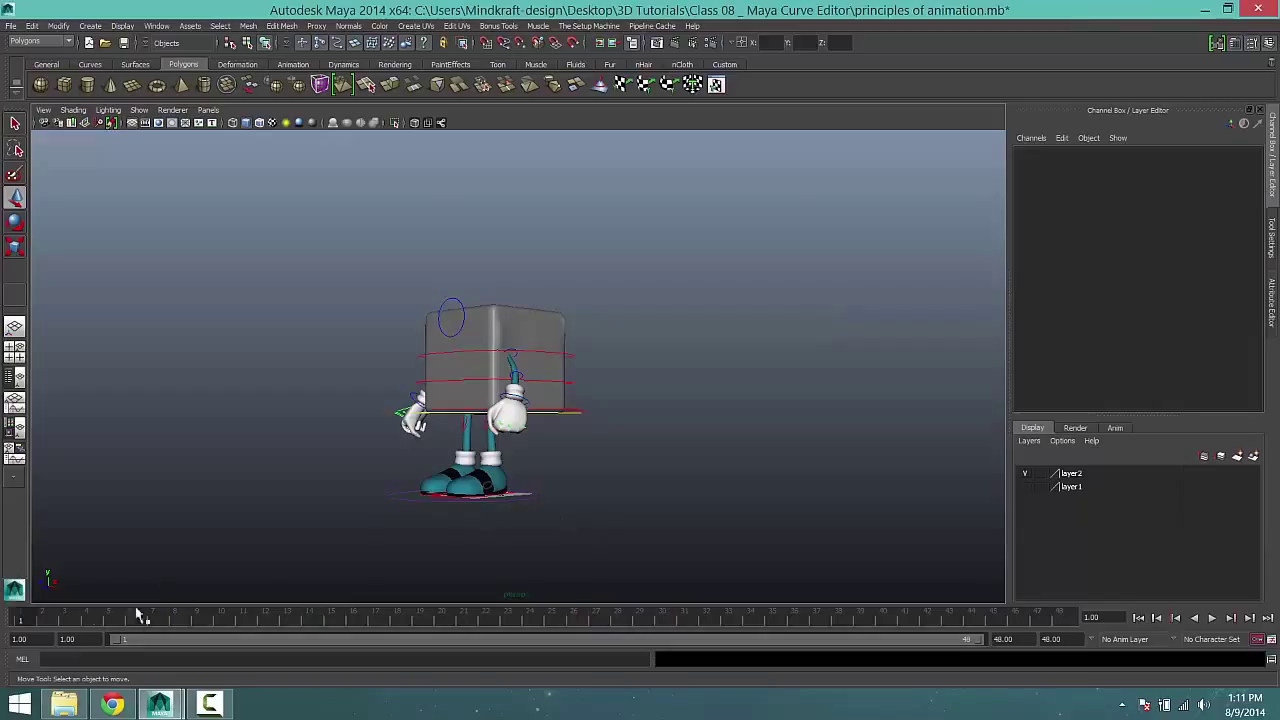
pyautogui.hotkey('alt', 'v')
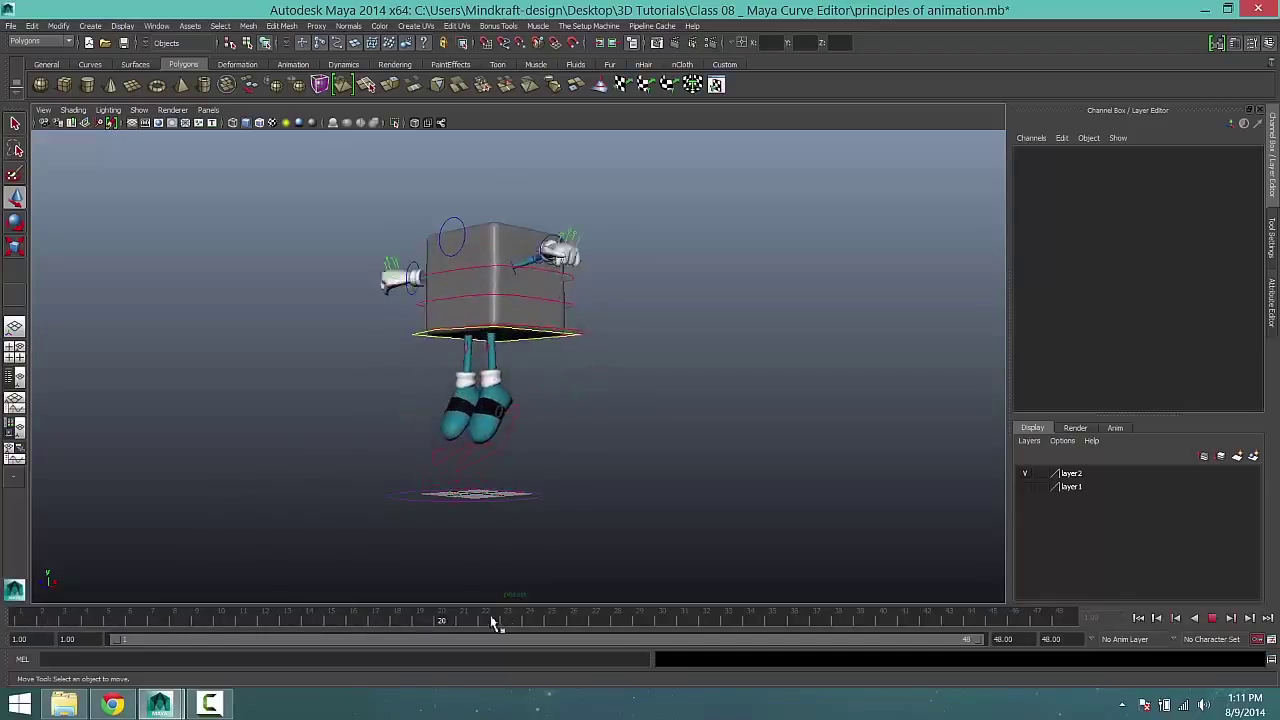
pyautogui.hotkey('alt', 'v')
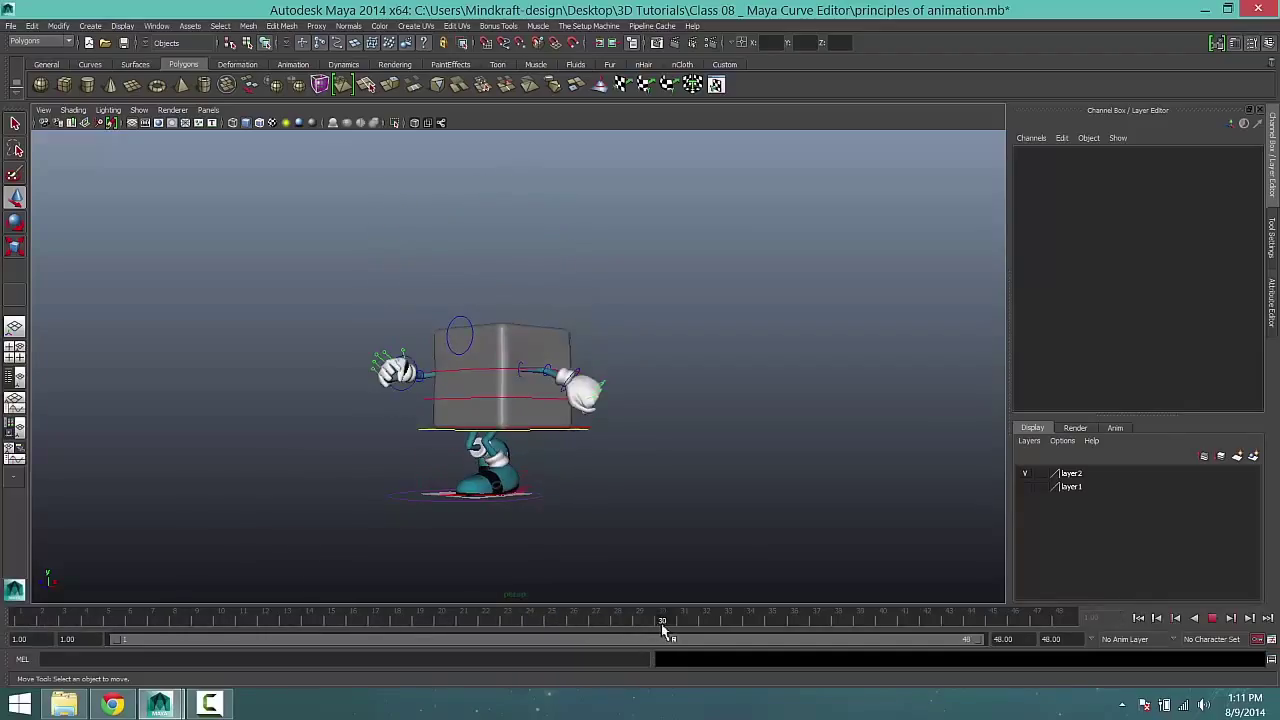
# Rewind to frame 1, orbit the view, and play forward until stopping at frame 43.
pyautogui.hotkey('alt', 'shift', 'v')
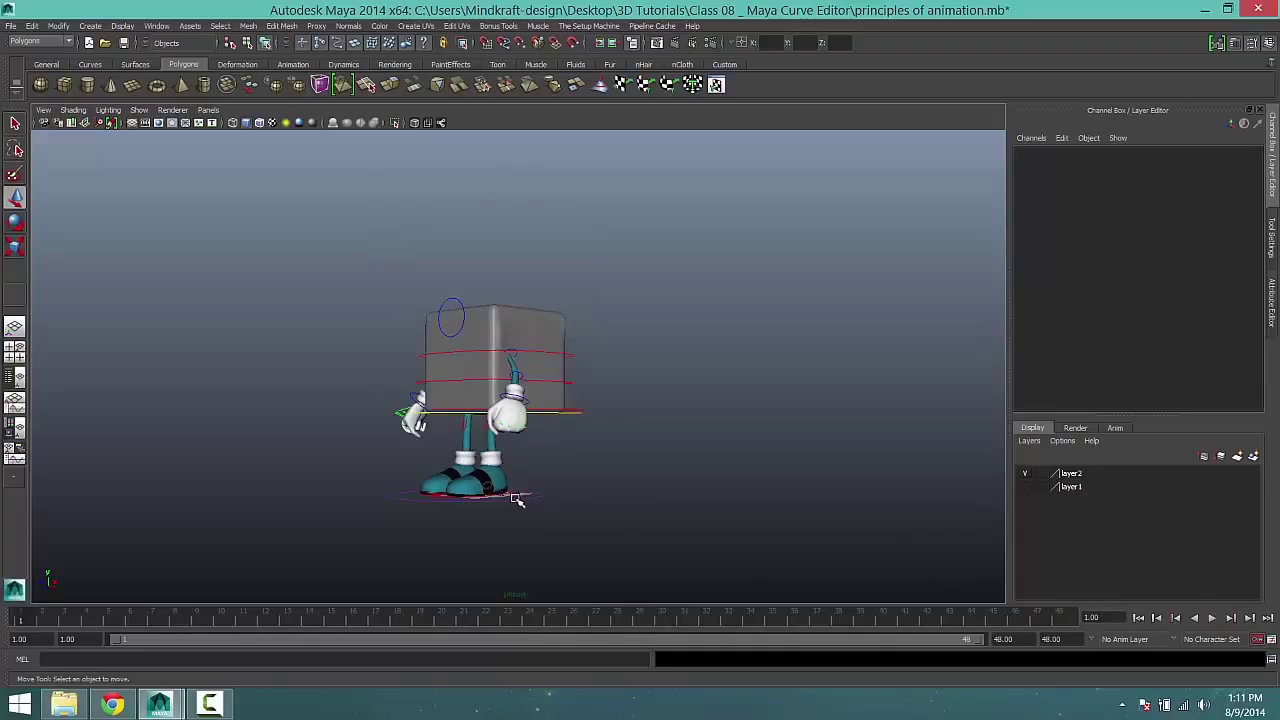
pyautogui.keyDown('alt'); pyautogui.moveTo(408, 495); pyautogui.dragTo(681, 528); pyautogui.keyUp('alt')
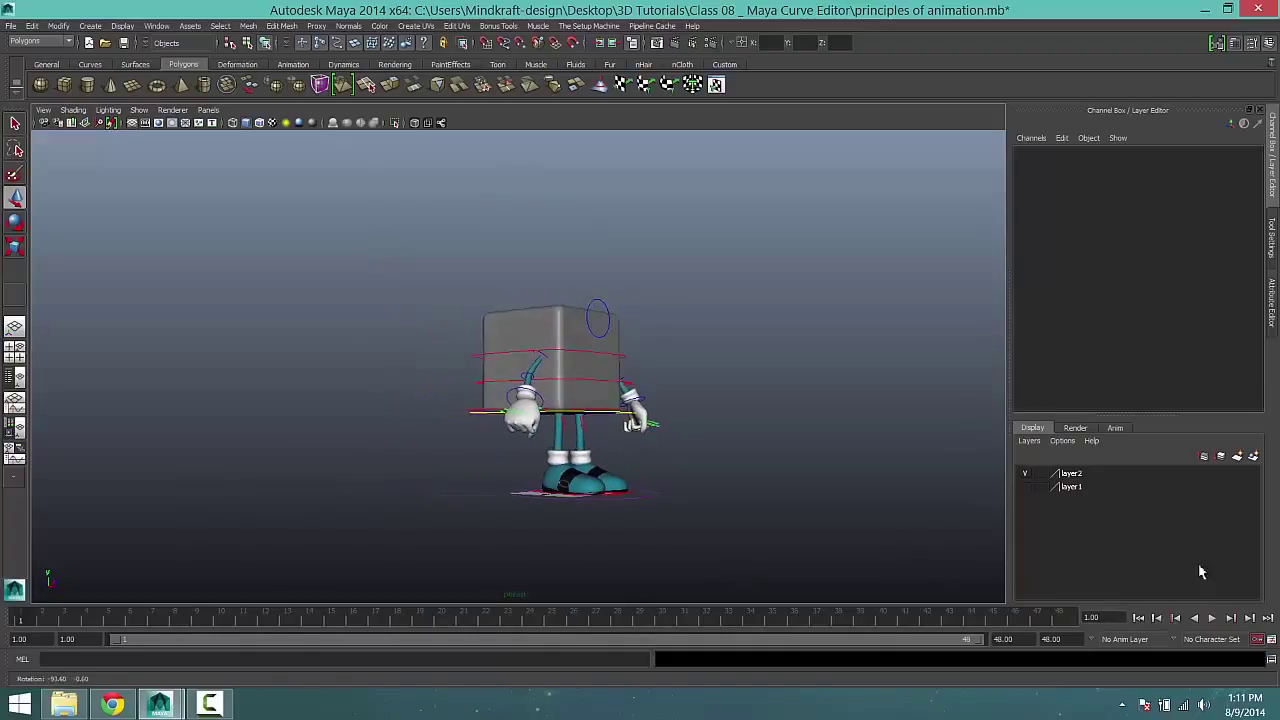
pyautogui.click(1211, 619)
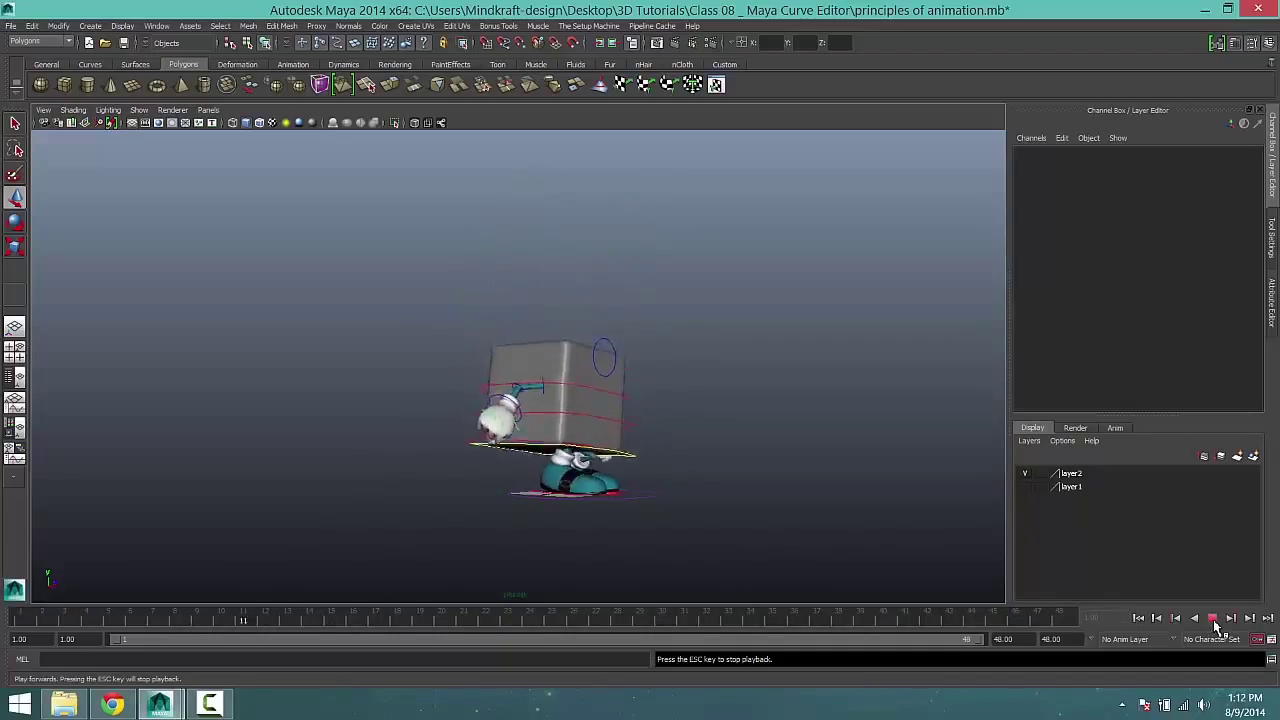
pyautogui.click(1211, 618)
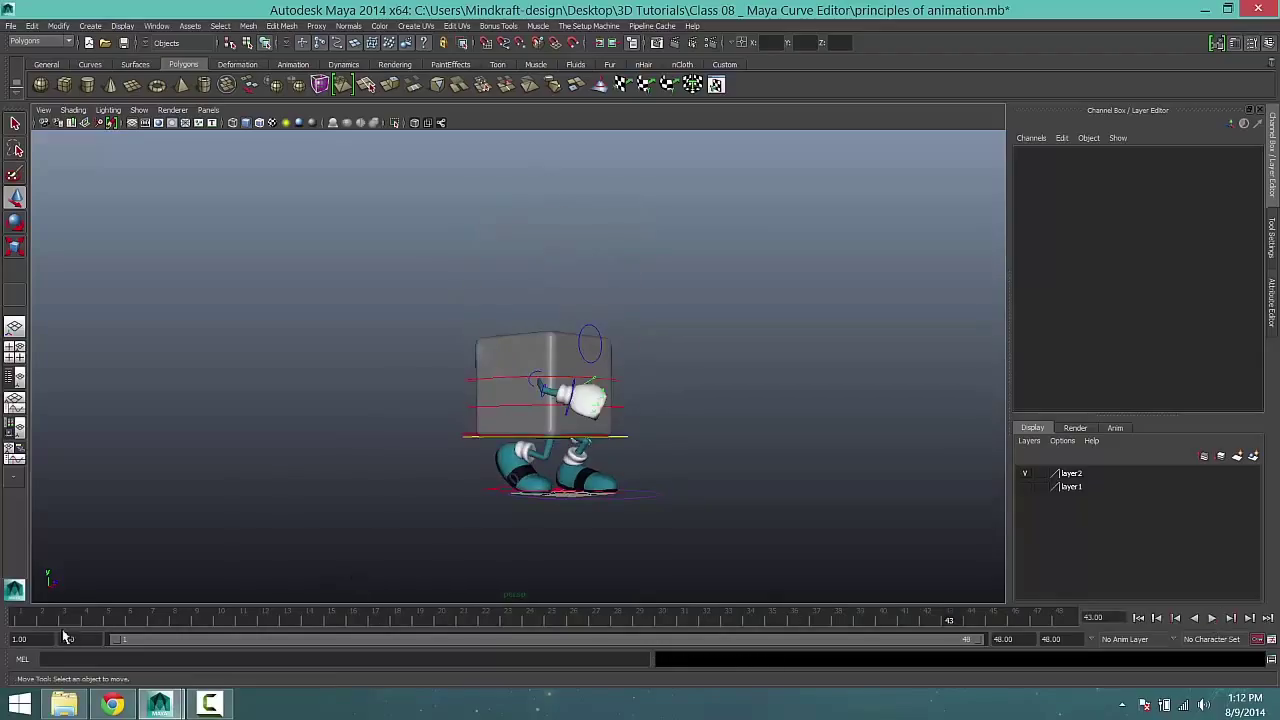
# Scrub to about frame 32, select the right leg IK foot control, and replay to frame 31.
pyautogui.hotkey('alt', 'v')
pyautogui.moveTo(385, 625); pyautogui.dragTo(712, 625)
pyautogui.click(494, 487)
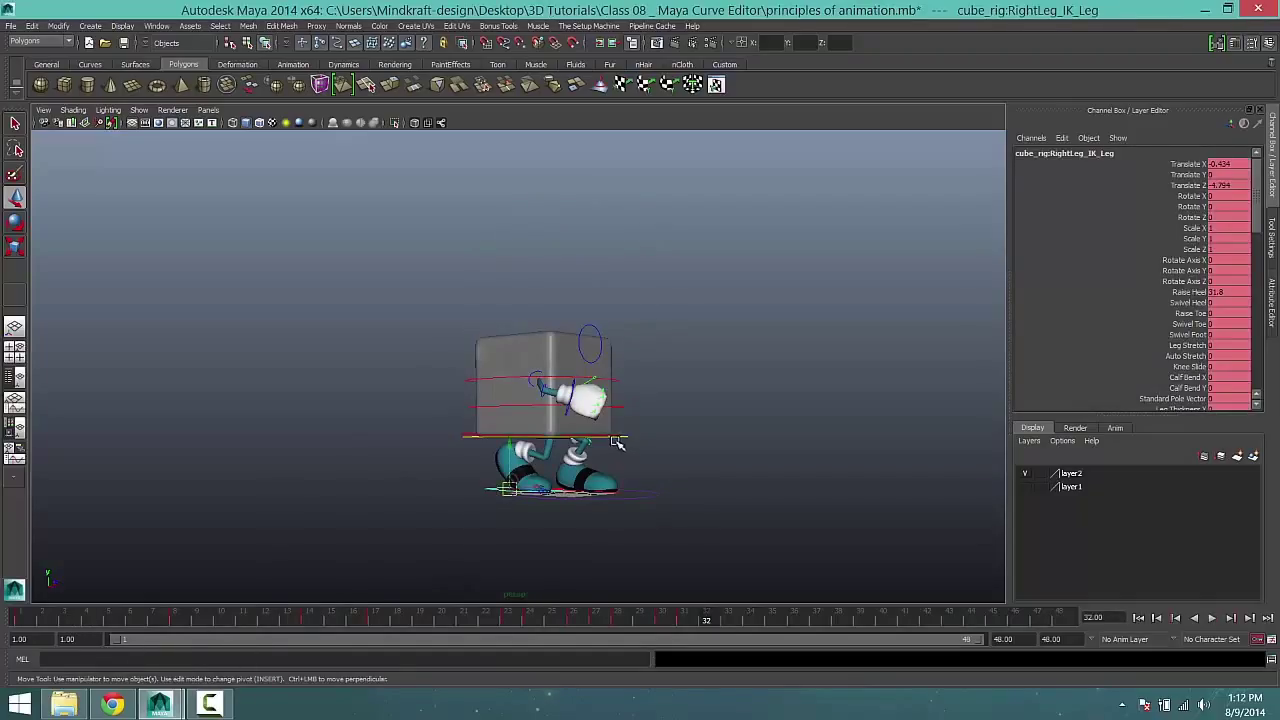
pyautogui.click(24, 620)
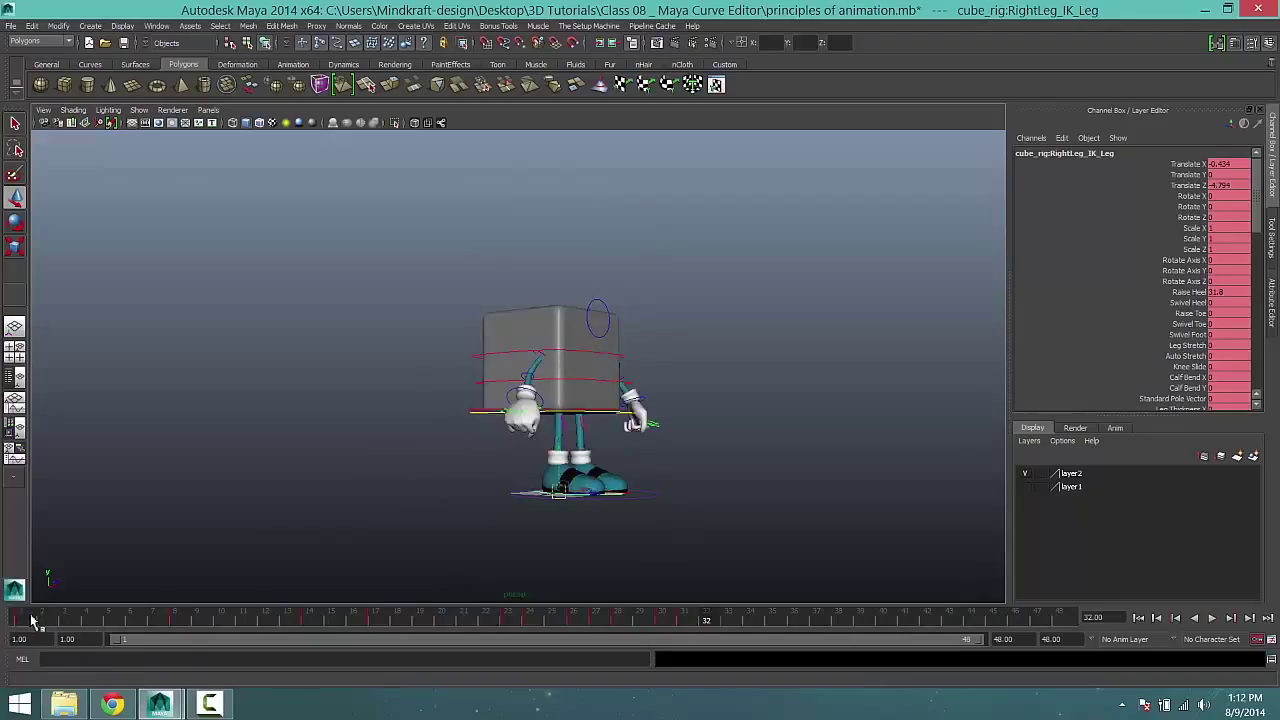
pyautogui.hotkey('alt', 'v')
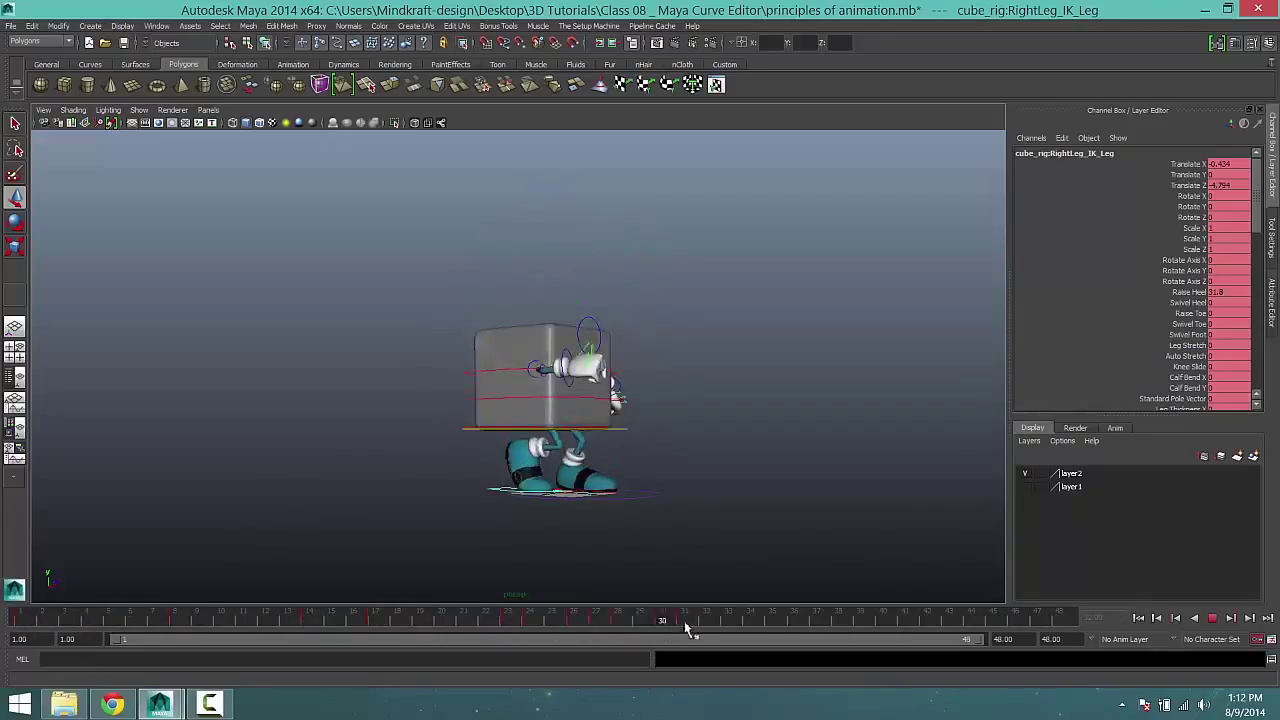
pyautogui.hotkey('alt', 'v')
# Select the spine and Upper_Body controls and scrub the jump between frames 31, 27 and 11.
pyautogui.click(625, 407)
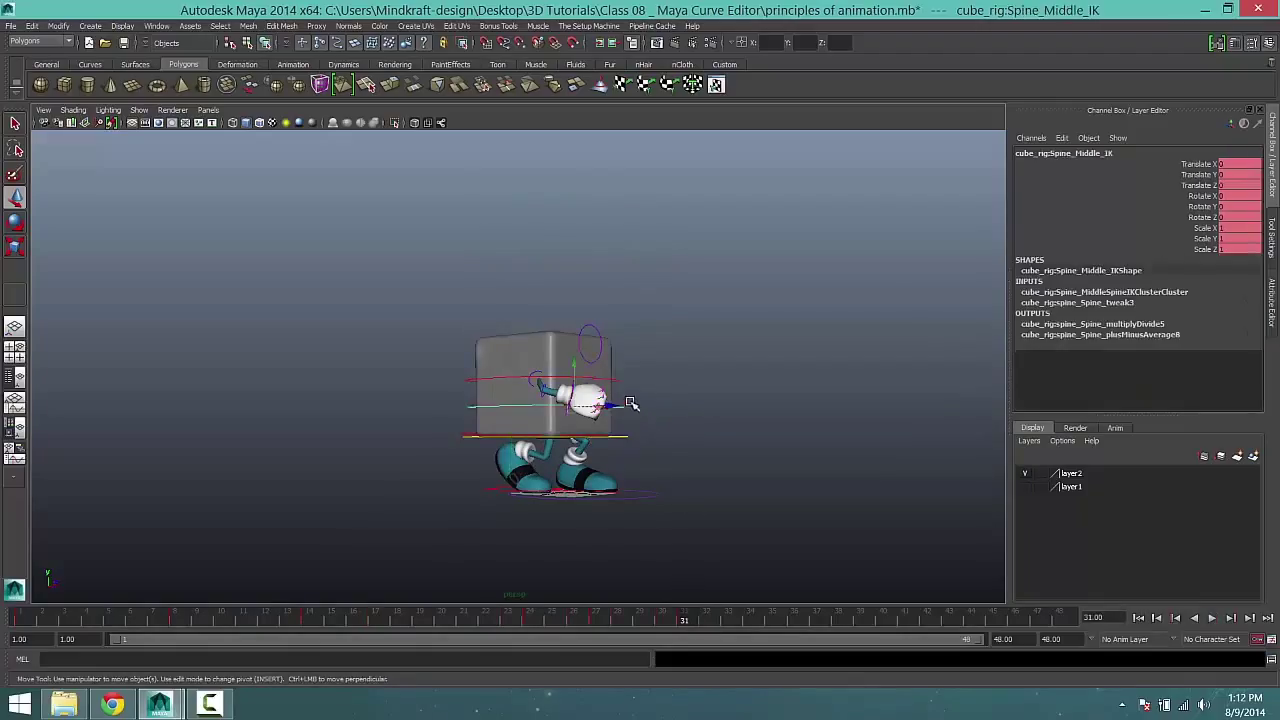
pyautogui.click(622, 380)
pyautogui.click(625, 437)
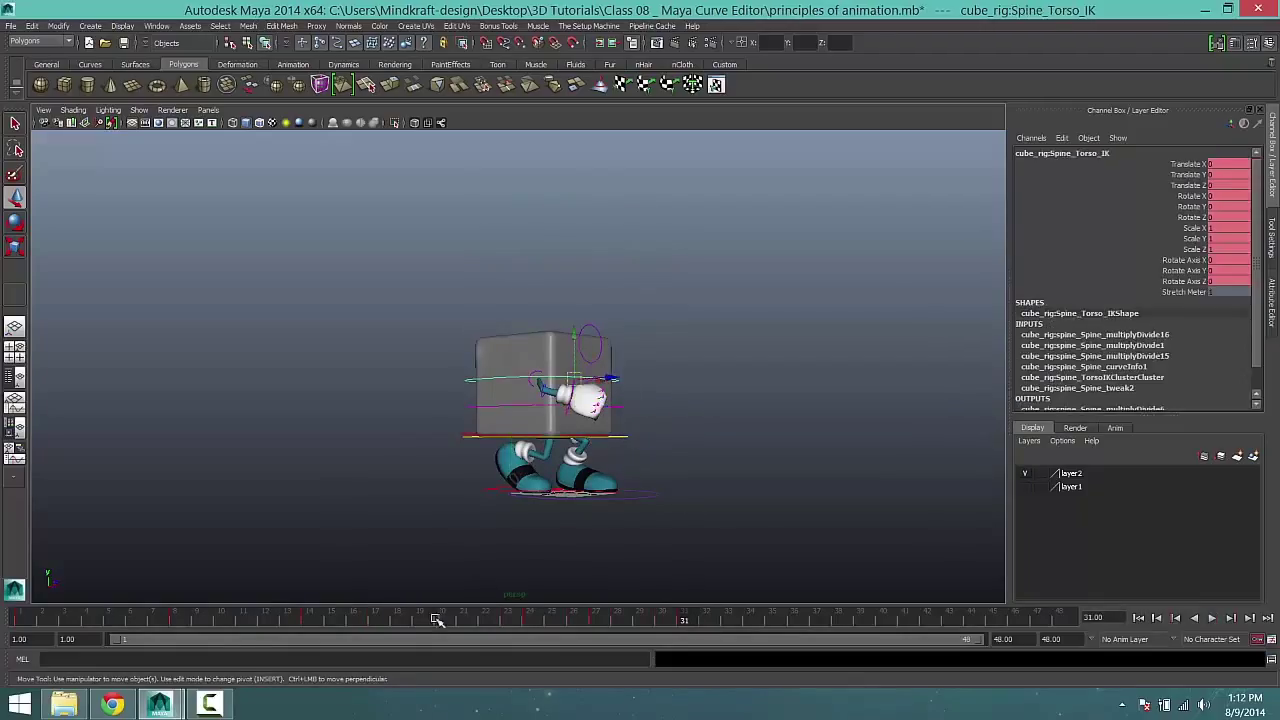
pyautogui.moveTo(197, 622); pyautogui.dragTo(686, 622)
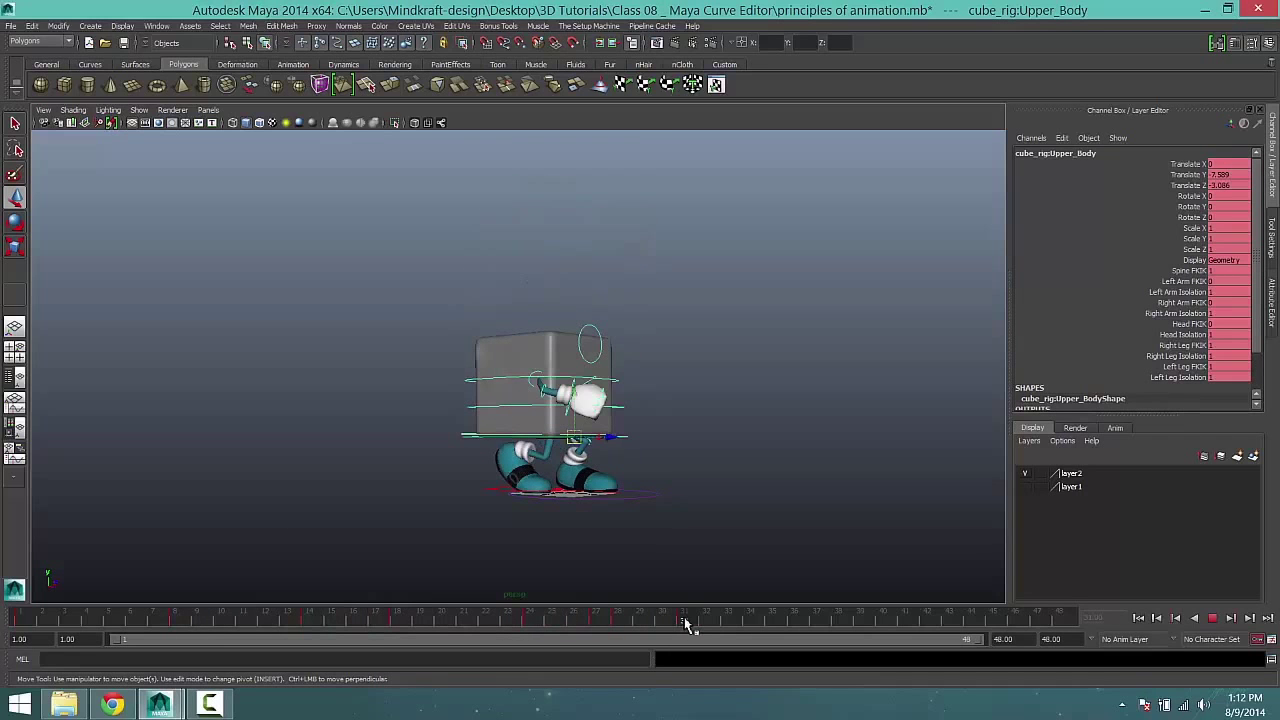
pyautogui.click(545, 621)
pyautogui.moveTo(540, 620); pyautogui.dragTo(688, 622)
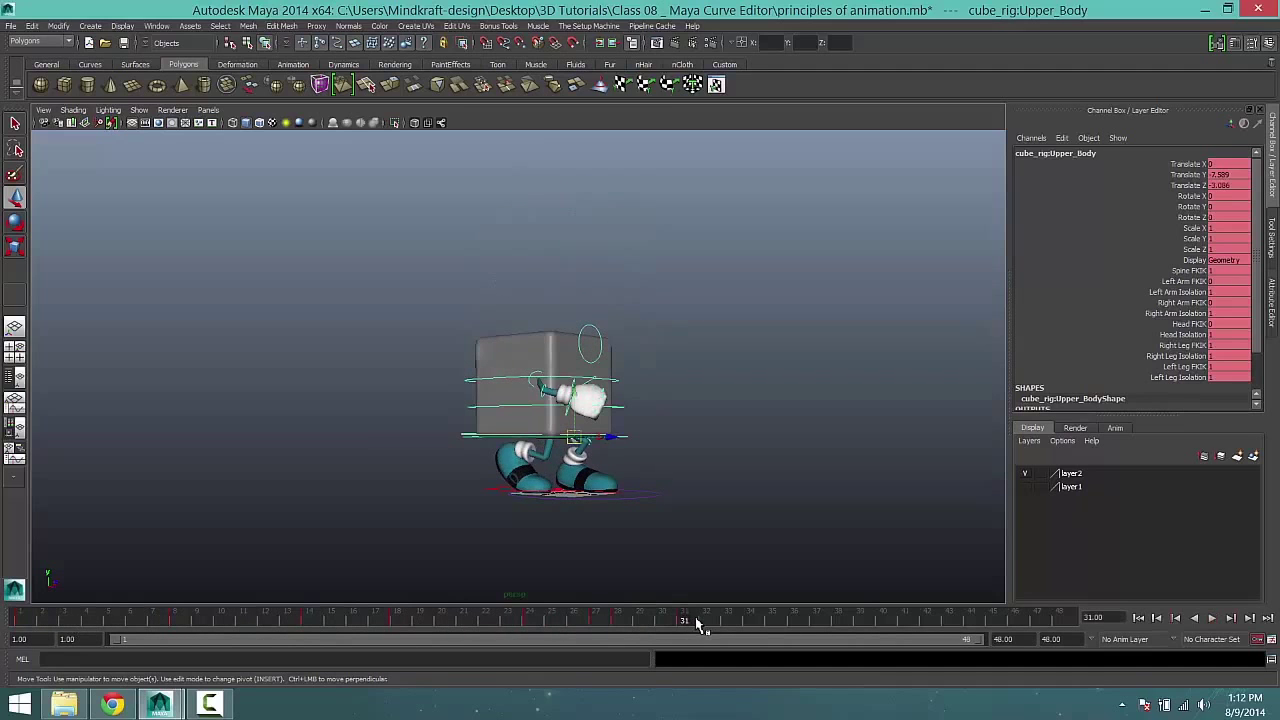
pyautogui.moveTo(520, 620); pyautogui.dragTo(243, 620)
# Drag the time slider back to frame 1 of the 48-frame range.
pyautogui.moveTo(148, 620); pyautogui.dragTo(20, 620)
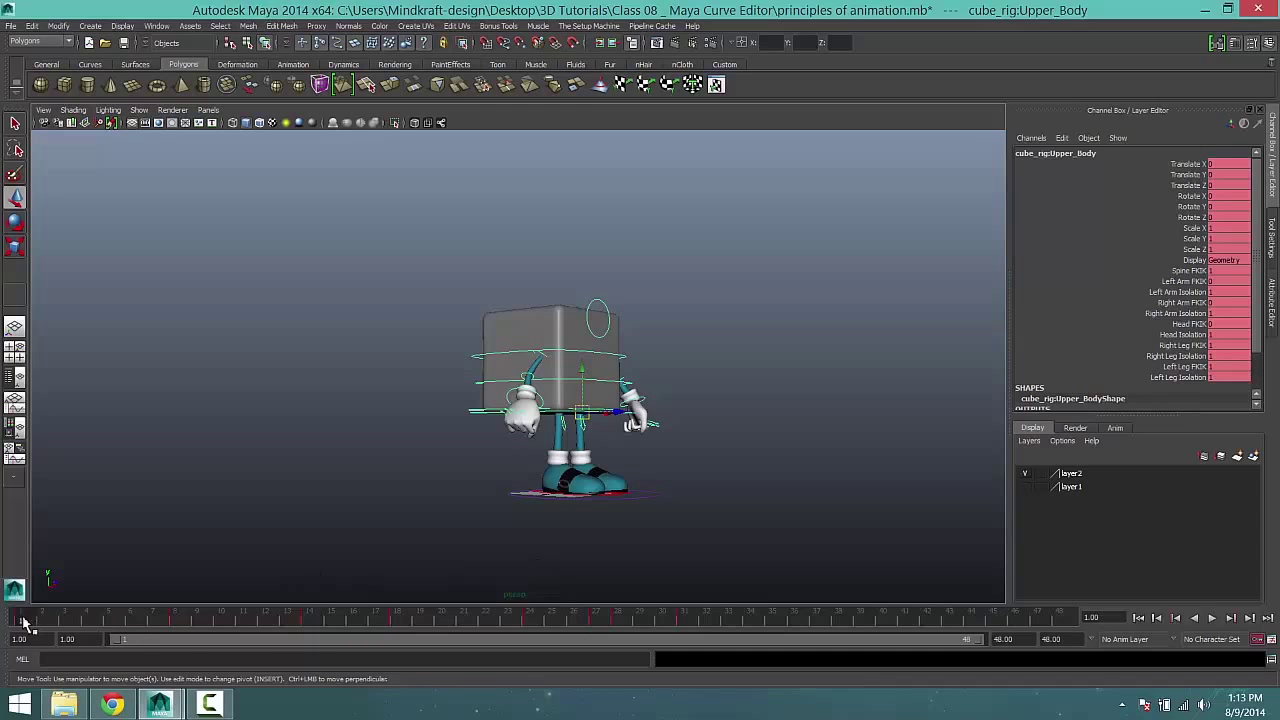
# Play and scrub through the jump to frame 30, then box-select the controls around the character.
pyautogui.hotkey('alt', 'v')
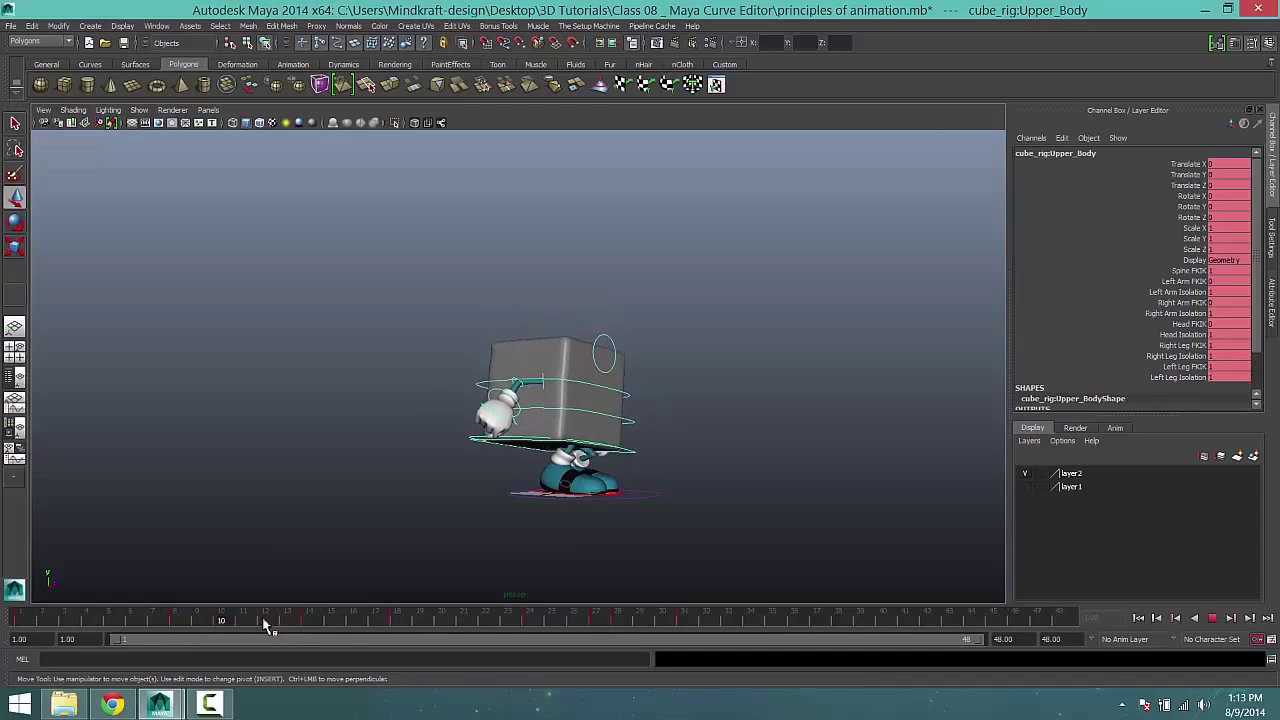
pyautogui.click(683, 622)
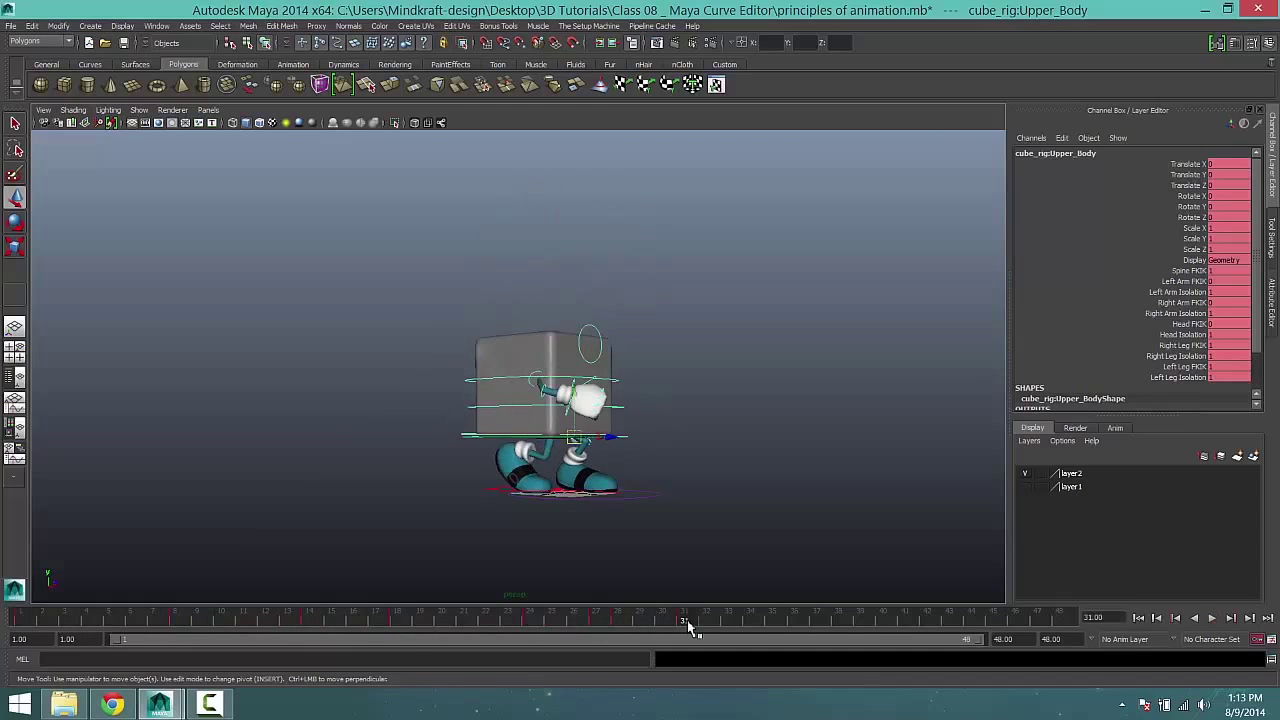
pyautogui.moveTo(683, 620); pyautogui.dragTo(365, 622)
pyautogui.hotkey('alt', 'v')
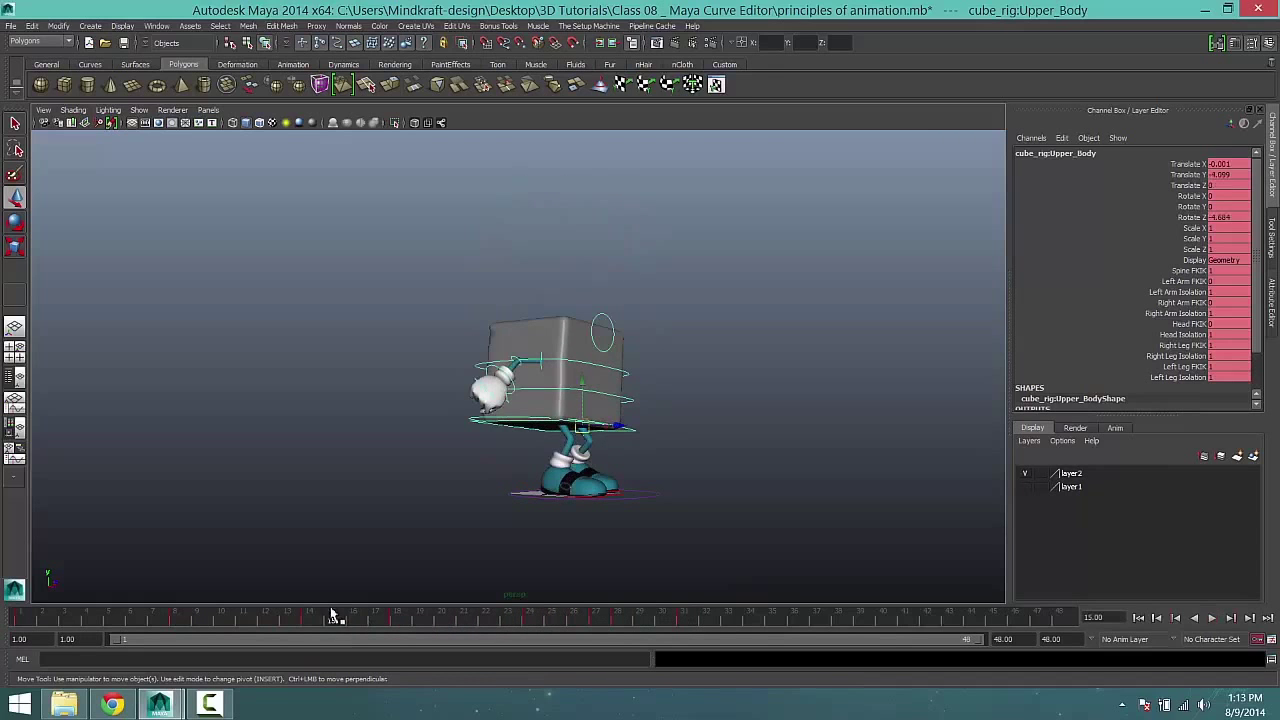
pyautogui.moveTo(48, 621)
pyautogui.mouseDown()
pyautogui.moveTo(20, 620)
pyautogui.moveTo(683, 620)
pyautogui.mouseUp()
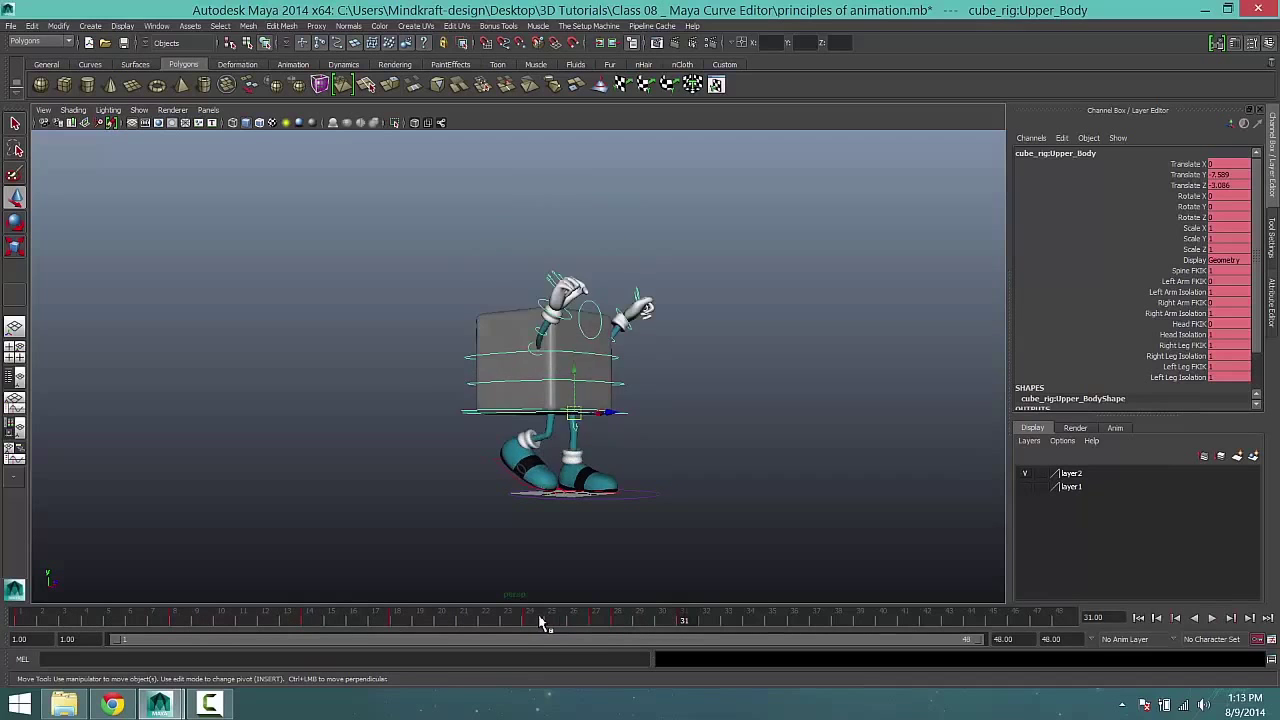
pyautogui.hotkey('alt', 'v')
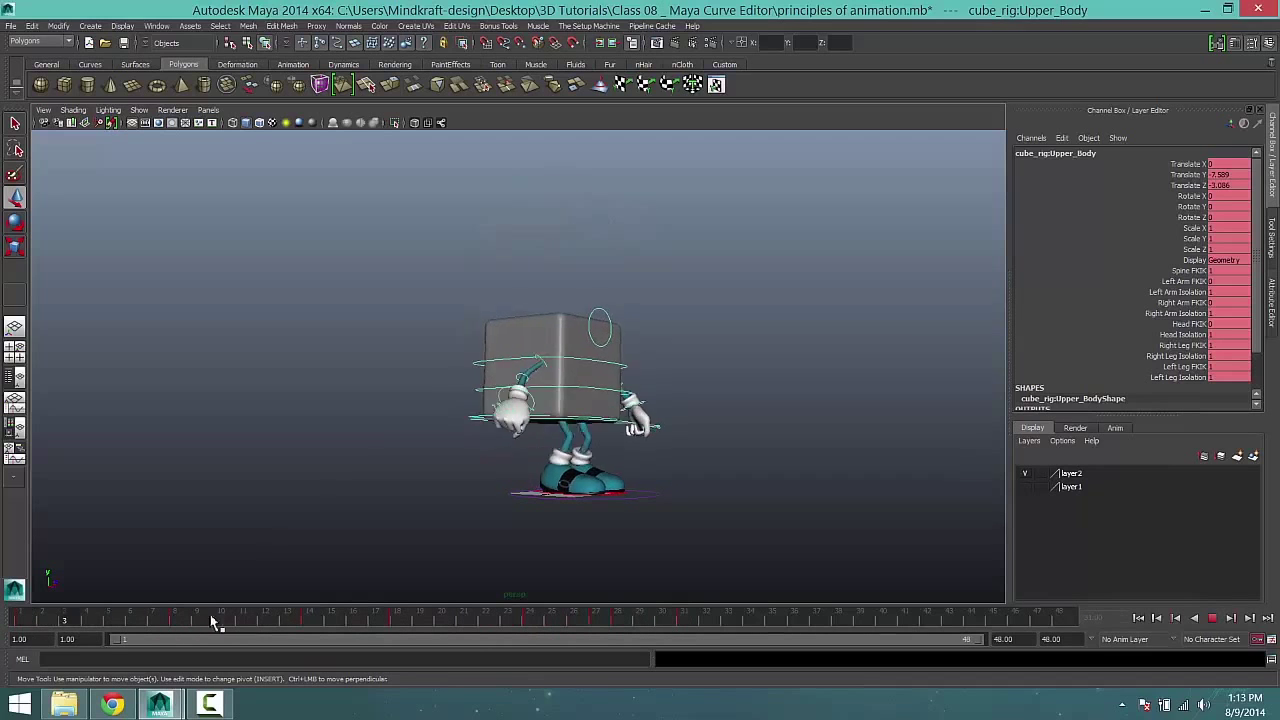
pyautogui.hotkey('alt', 'v')
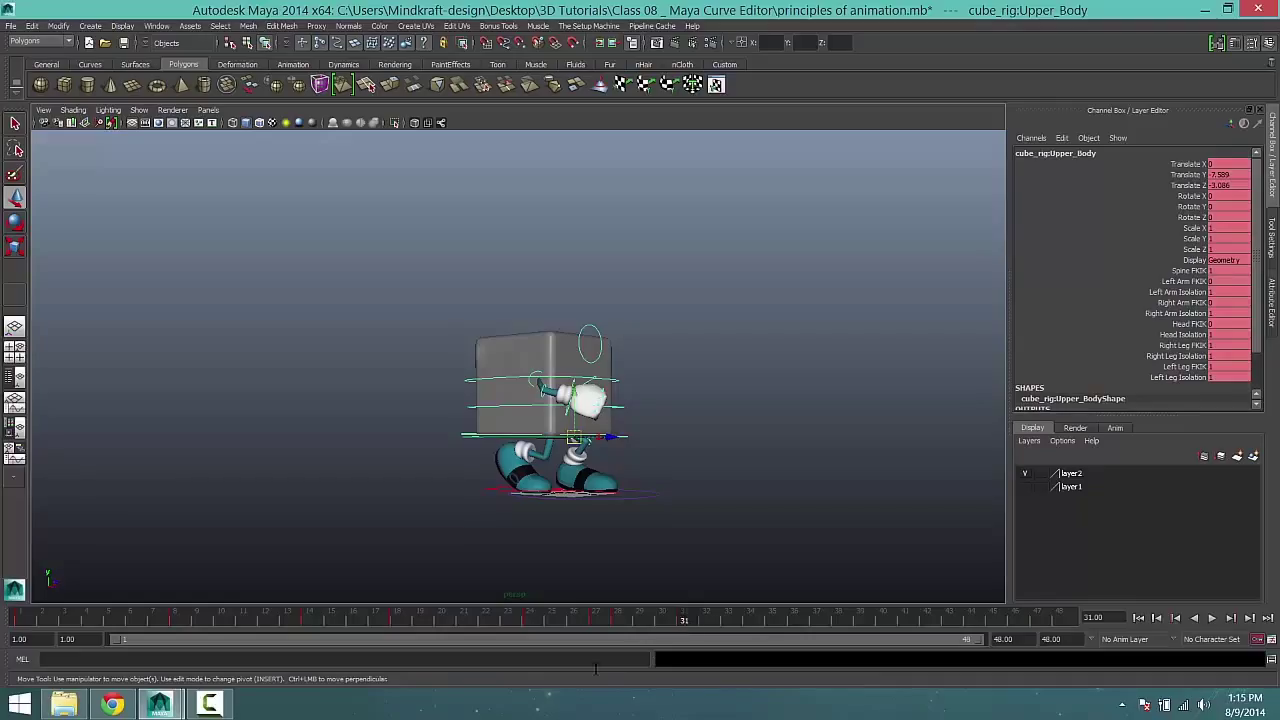
pyautogui.moveTo(172, 621); pyautogui.dragTo(689, 626)
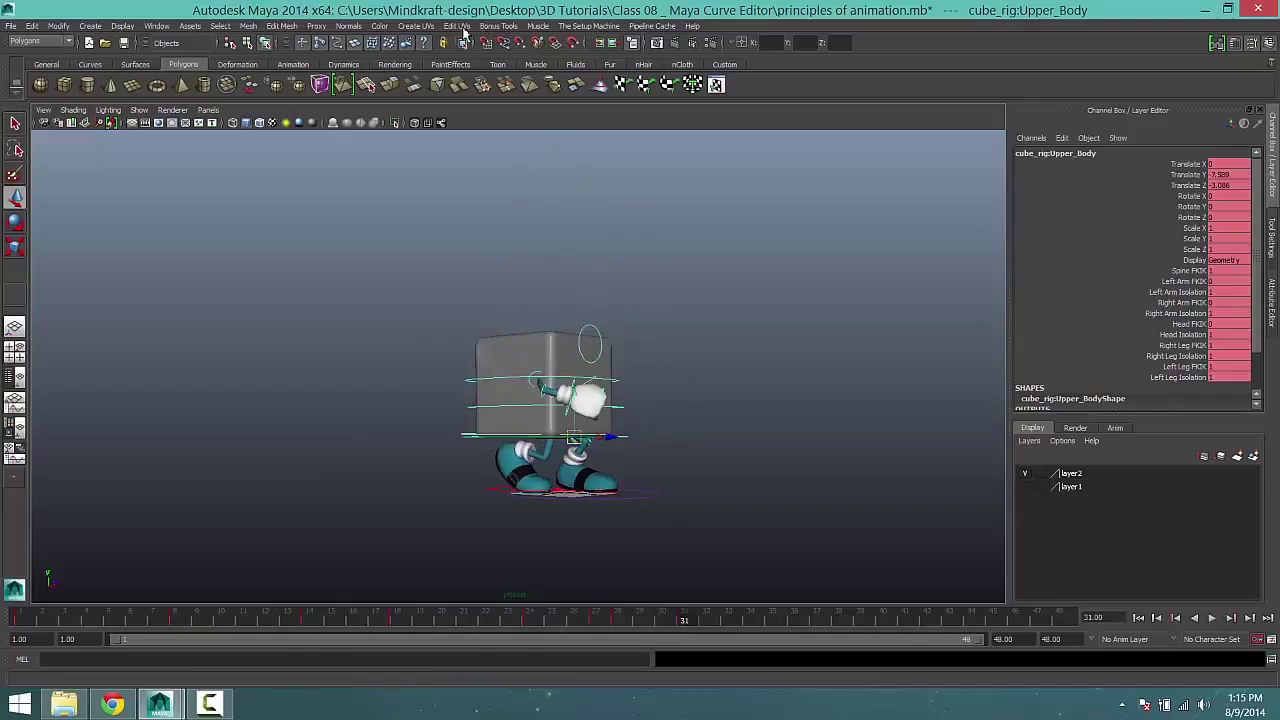
pyautogui.moveTo(423, 303); pyautogui.dragTo(700, 535)
# Switch layer2 from template to reference display and box-select the LeftLeg_IK_Leg control.
pyautogui.click(1040, 473)
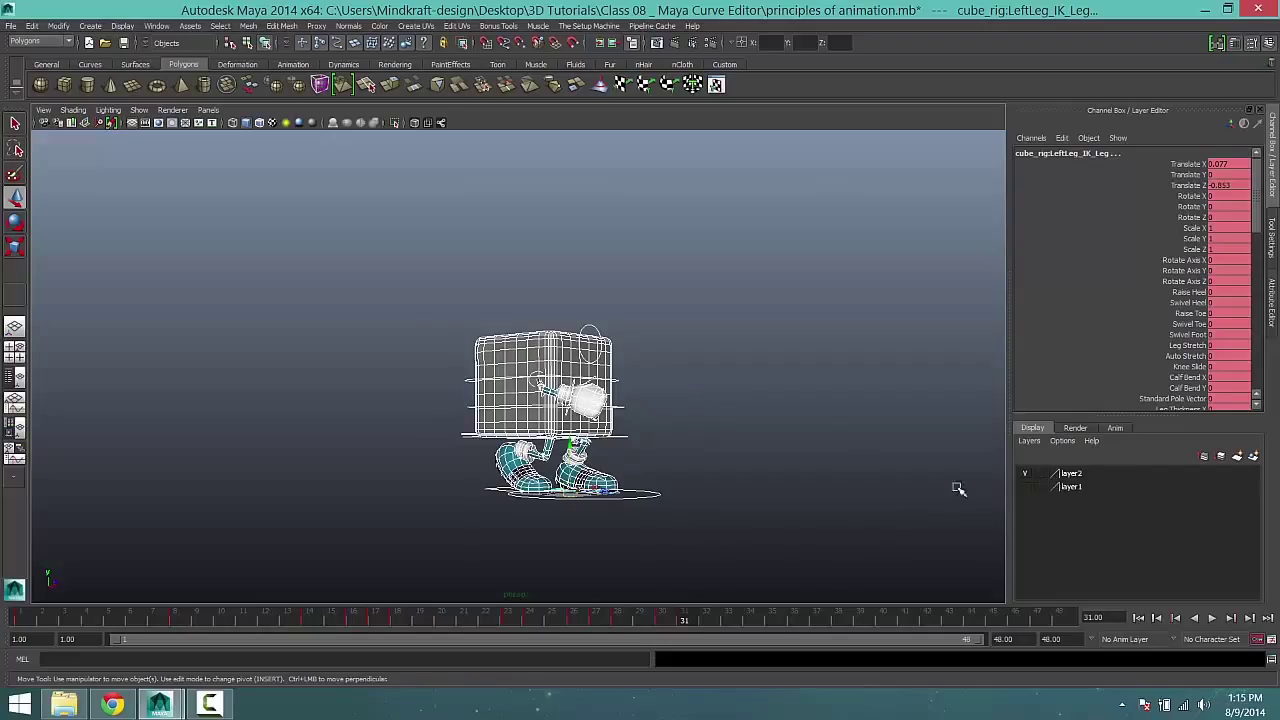
pyautogui.moveTo(407, 305); pyautogui.dragTo(727, 567)
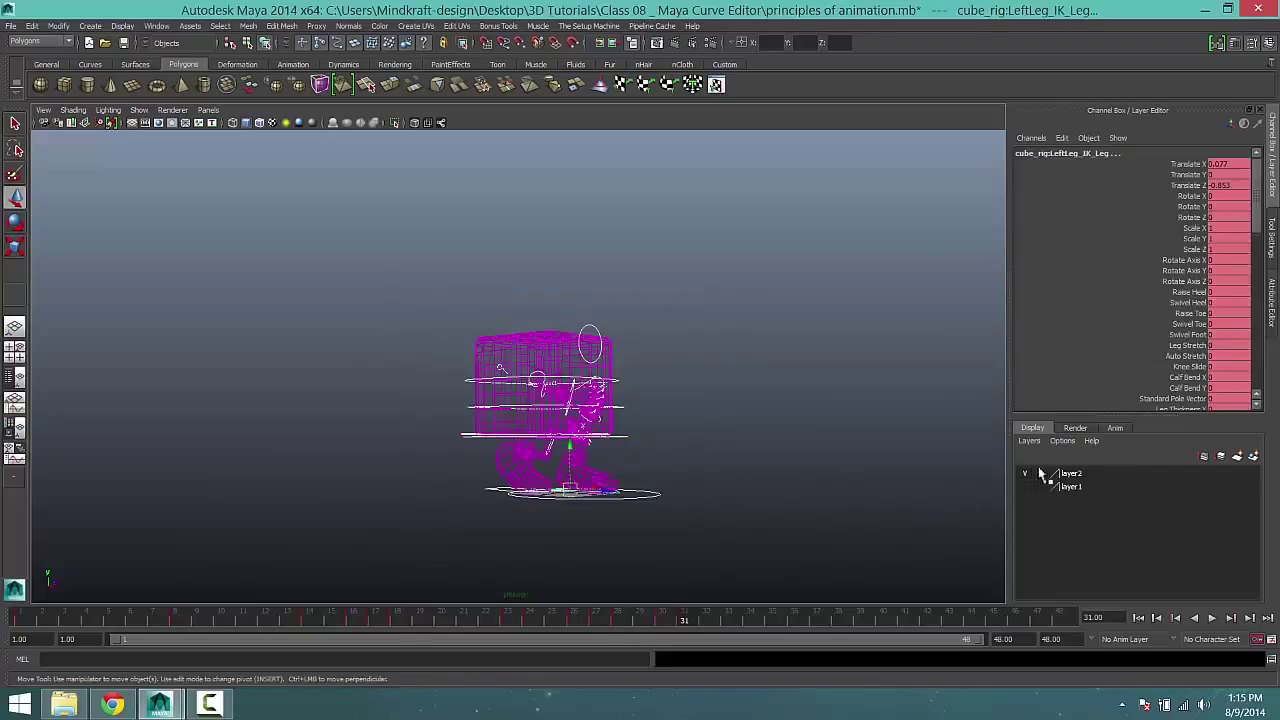
pyautogui.click(1040, 473)
pyautogui.moveTo(680, 505); pyautogui.dragTo(700, 525)
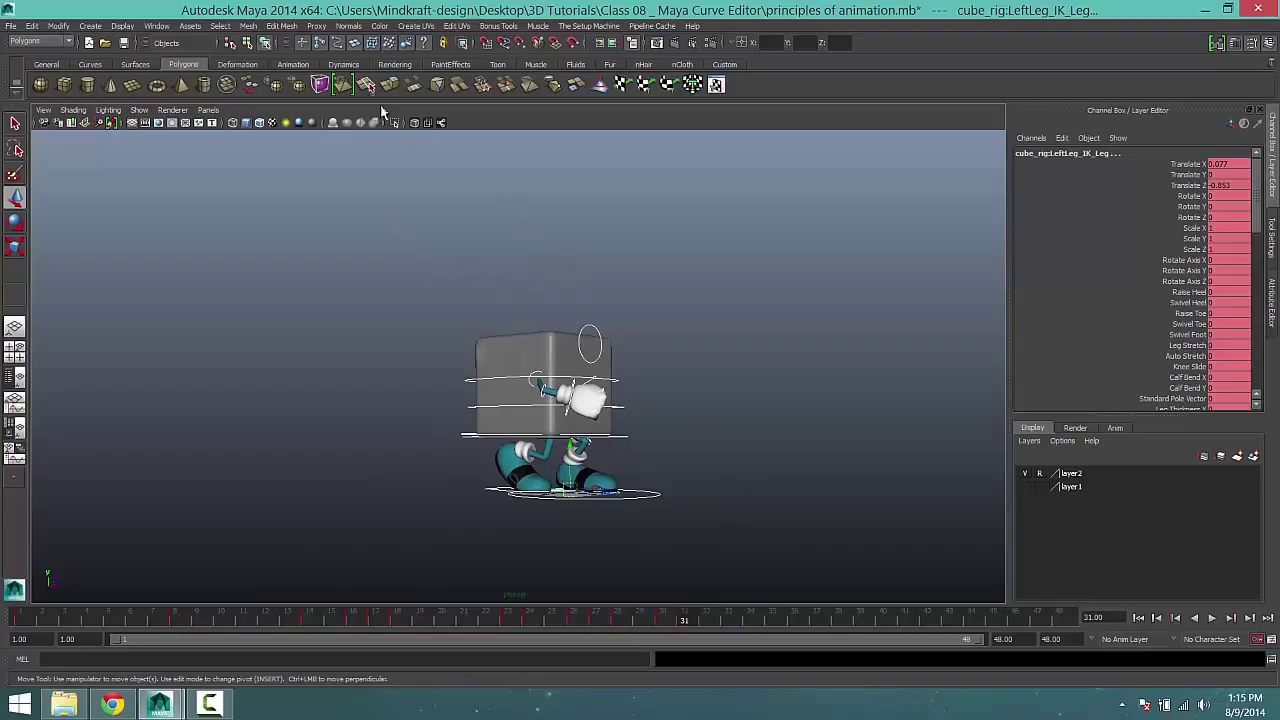
# Open the Graph Editor via Window > Animation Editors to show the cube_rig curves.
pyautogui.click(157, 27)
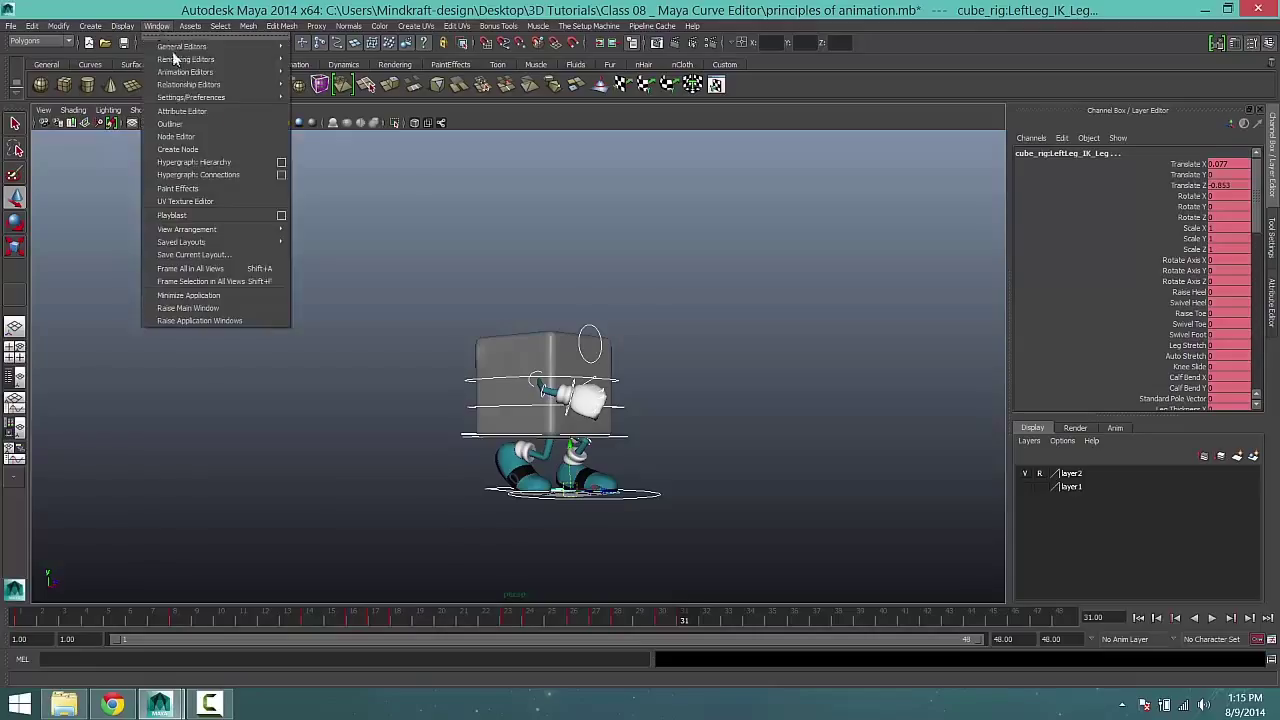
pyautogui.moveTo(182, 77)
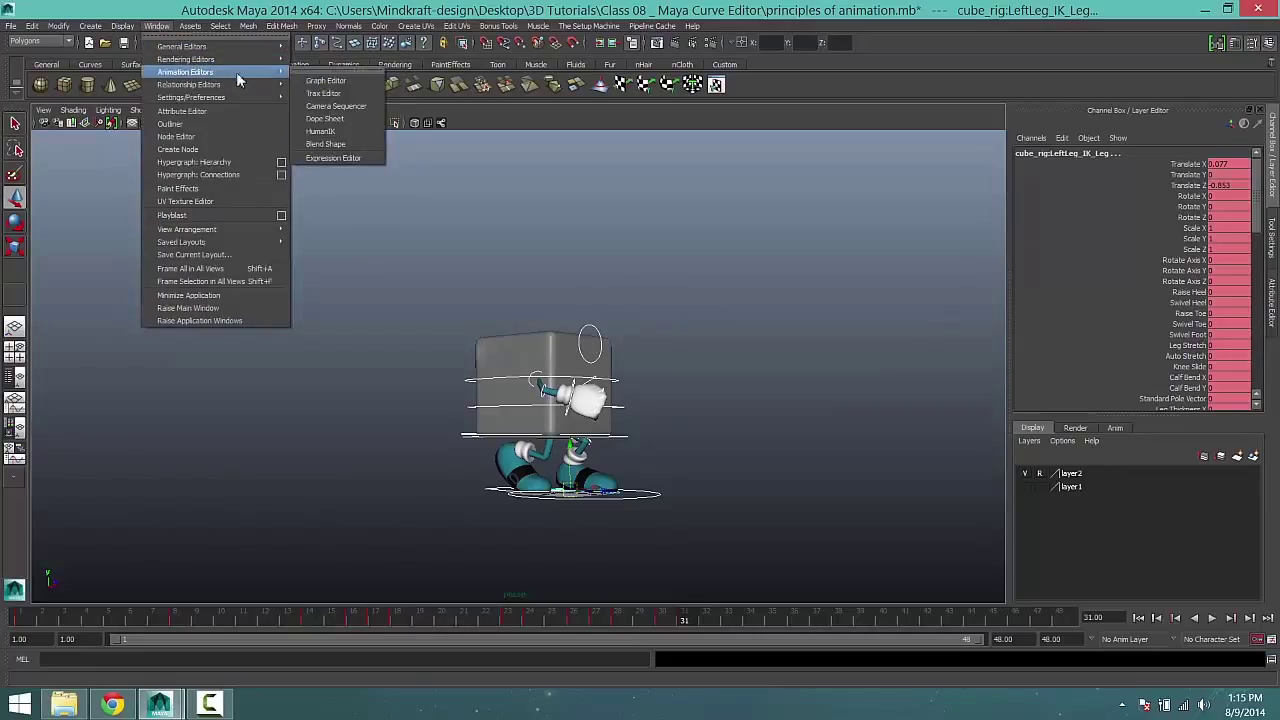
pyautogui.click(325, 81)
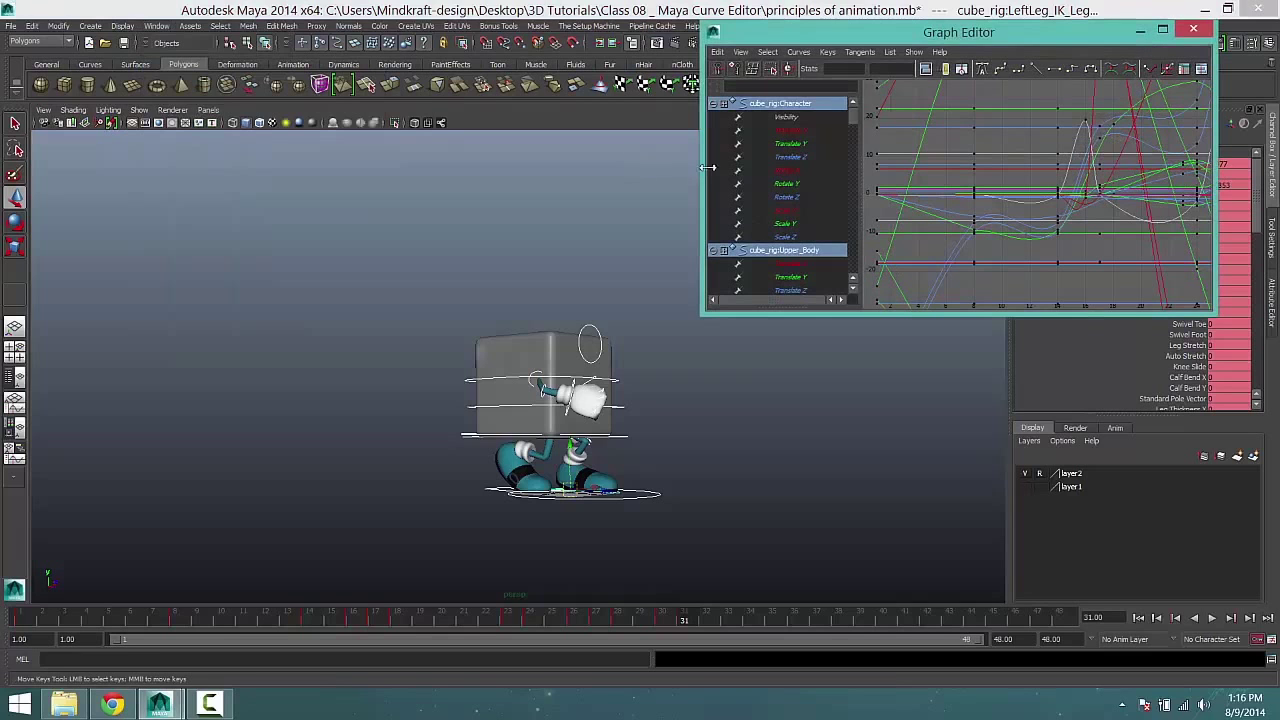
# Widen the Graph Editor across the screen and frame the curves spanning frames 1 to 31.
pyautogui.moveTo(705, 168); pyautogui.dragTo(94, 168)
pyautogui.press('a')
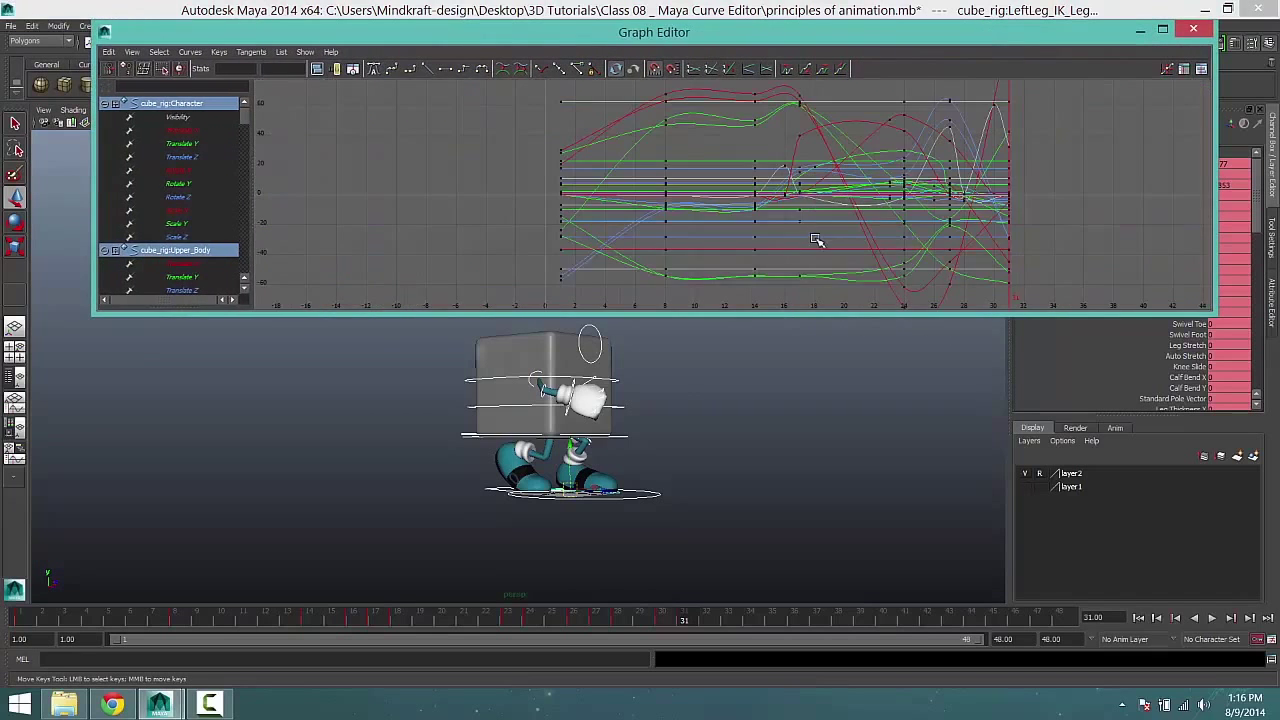
pyautogui.keyDown('alt'); pyautogui.moveTo(703, 232); pyautogui.dragTo(649, 277, button='middle'); pyautogui.keyUp('alt')
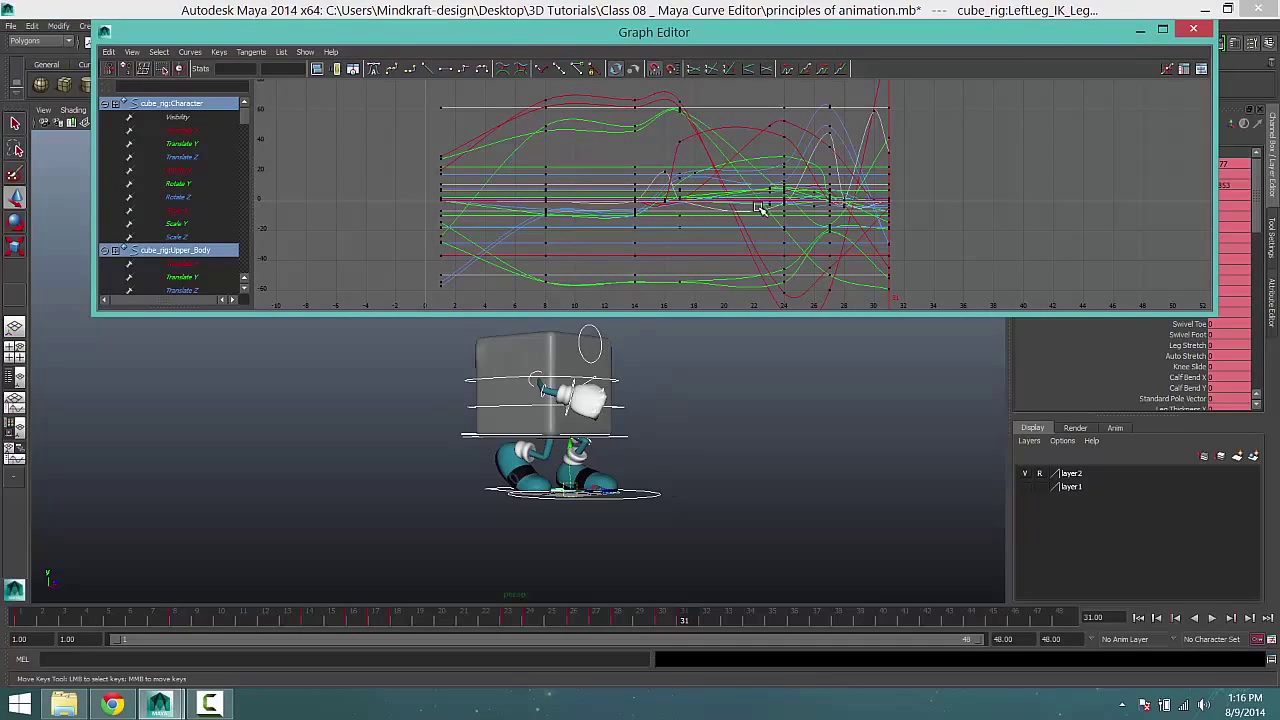
pyautogui.keyDown('alt'); pyautogui.moveTo(757, 203); pyautogui.dragTo(722, 222, button='right'); pyautogui.keyUp('alt')
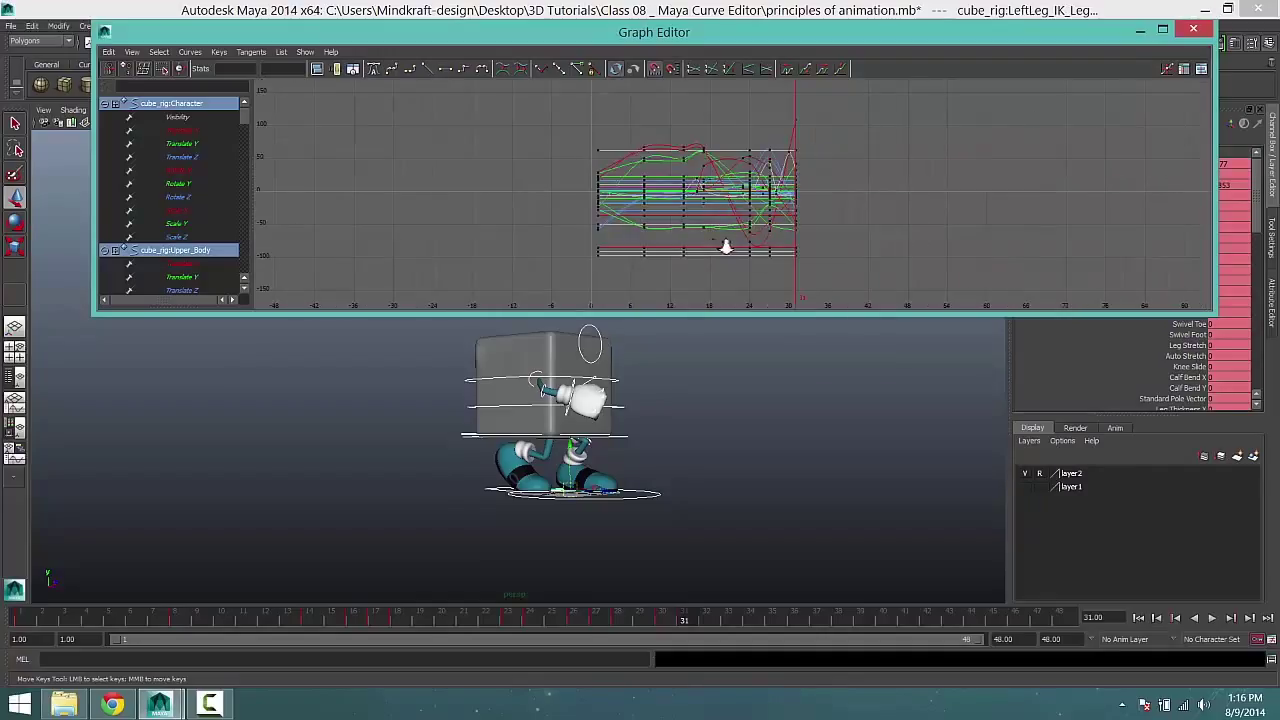
pyautogui.keyDown('alt'); pyautogui.moveTo(726, 246); pyautogui.dragTo(725, 250, button='right'); pyautogui.keyUp('alt')
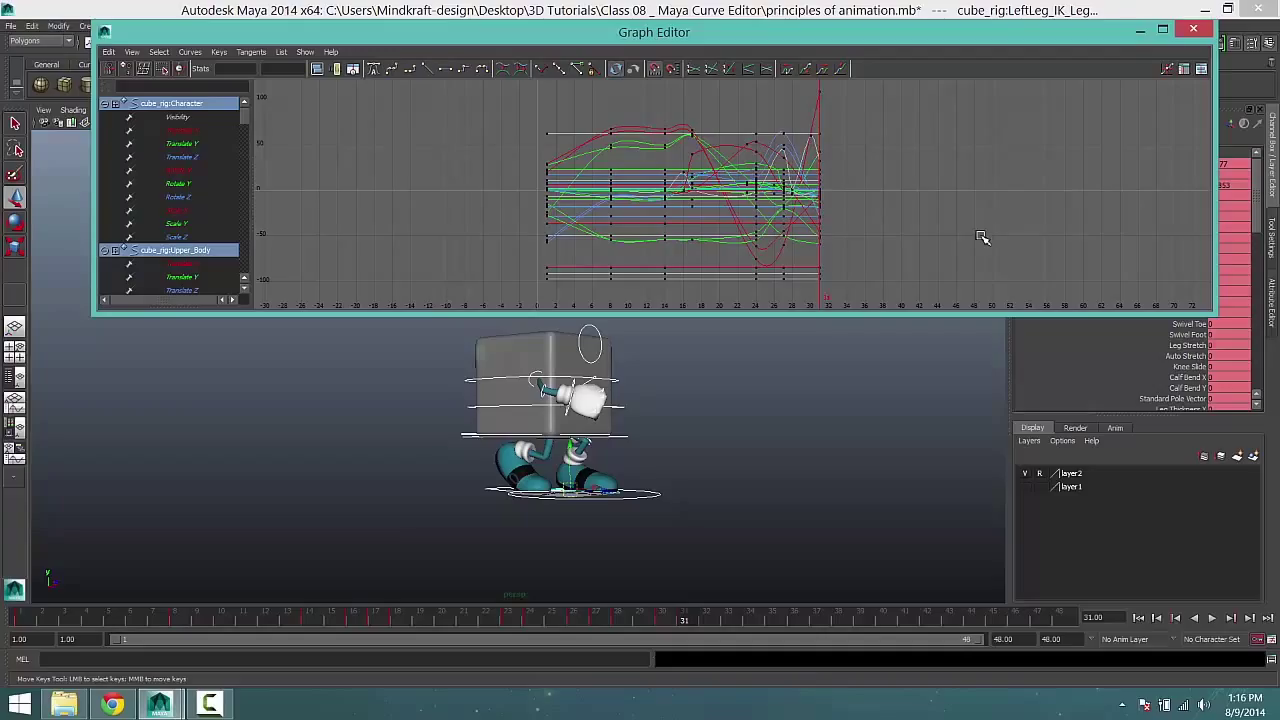
pyautogui.scroll(2, 811, 229)
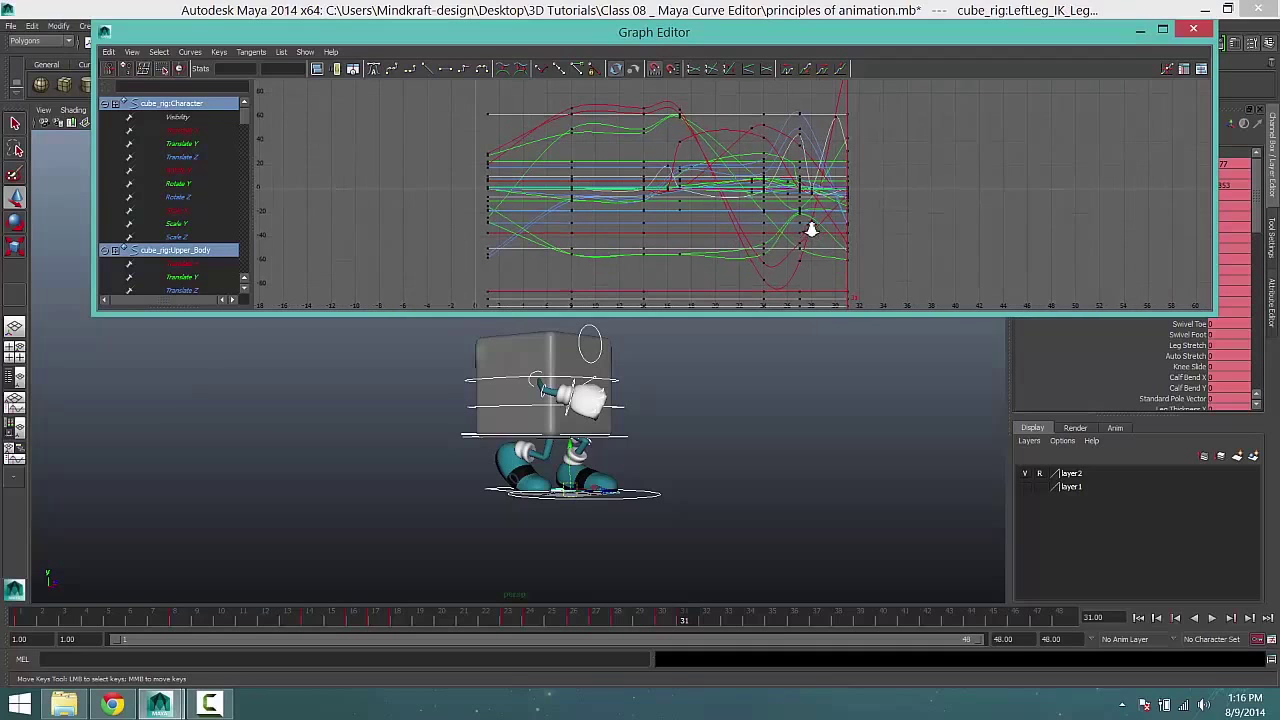
pyautogui.keyDown('alt'); pyautogui.moveTo(811, 229); pyautogui.dragTo(971, 223, button='right'); pyautogui.keyUp('alt')
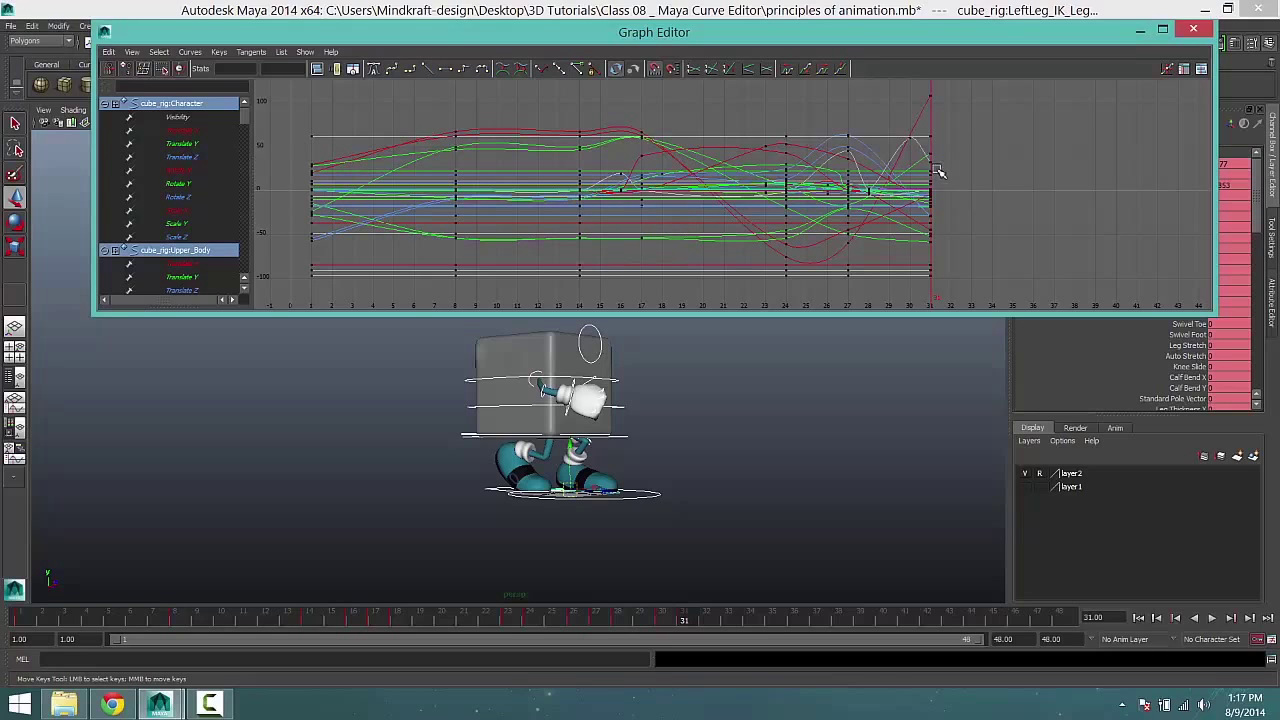
# Check frames 1, 8 and 14, play from frame 14, and lower the Graph Editor window.
pyautogui.click(25, 620)
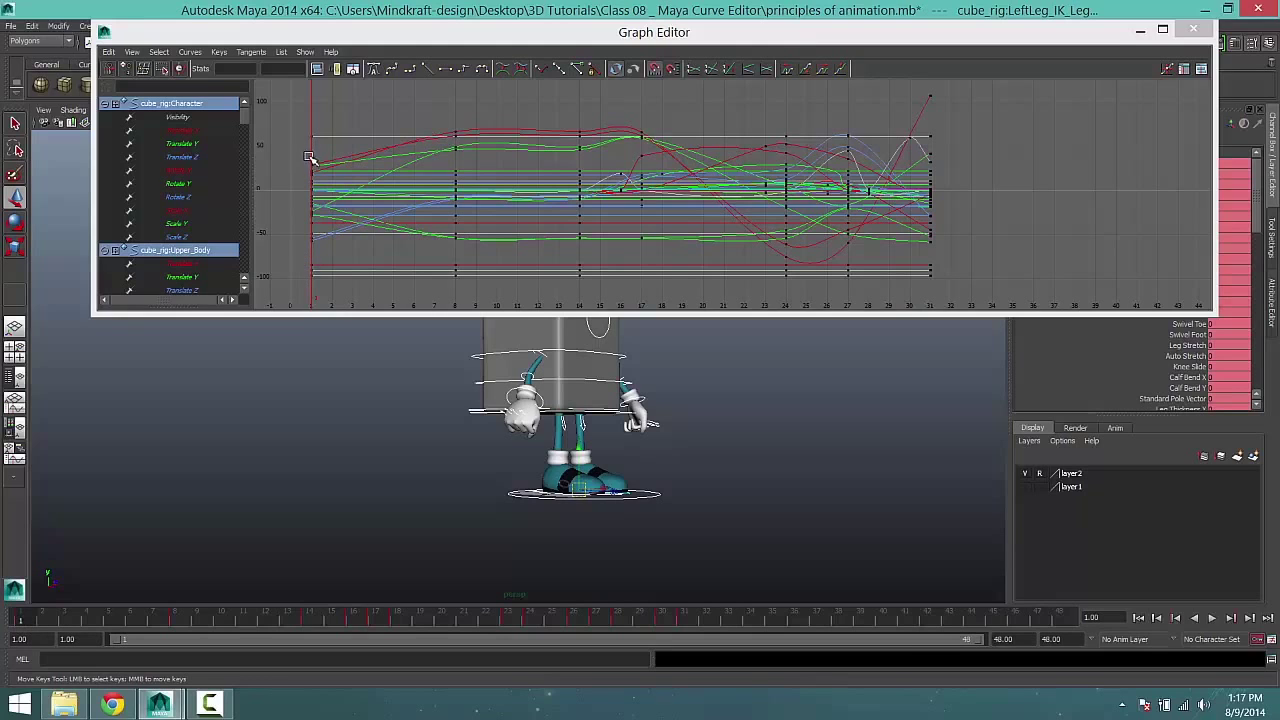
pyautogui.click(175, 620)
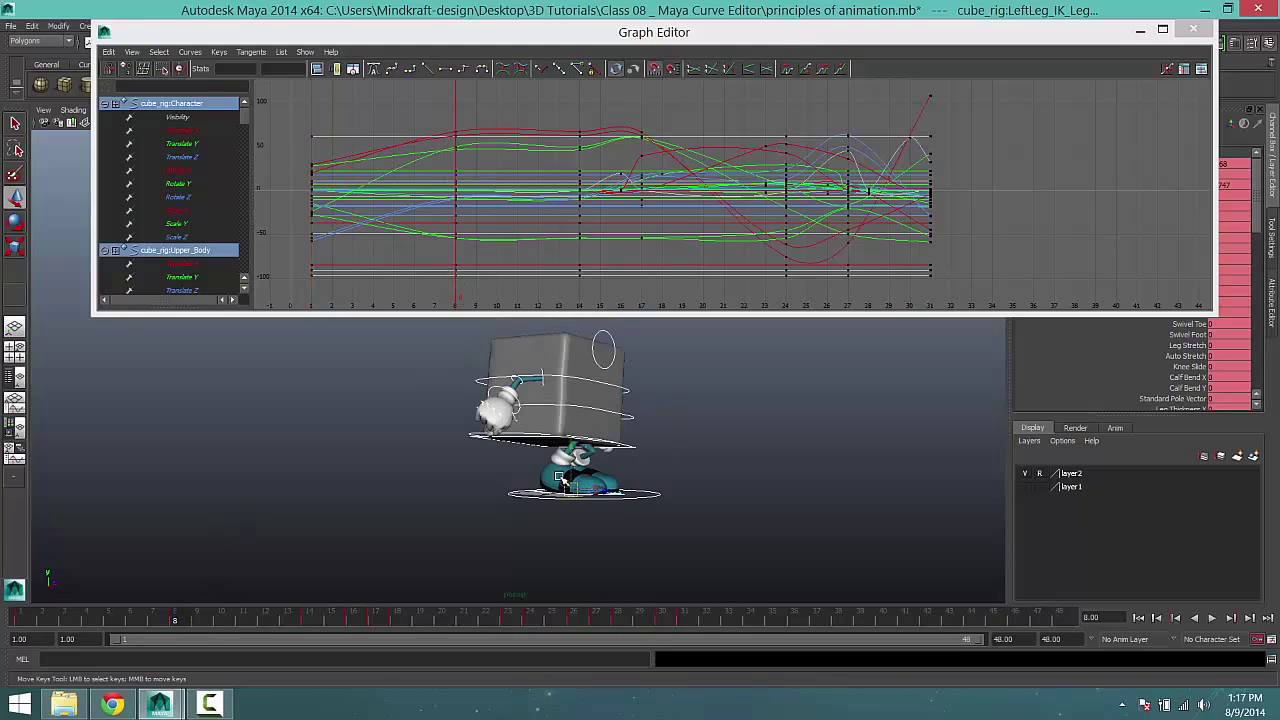
pyautogui.moveTo(248, 625); pyautogui.dragTo(177, 621)
pyautogui.click(308, 625)
pyautogui.hotkey('alt', 'v')
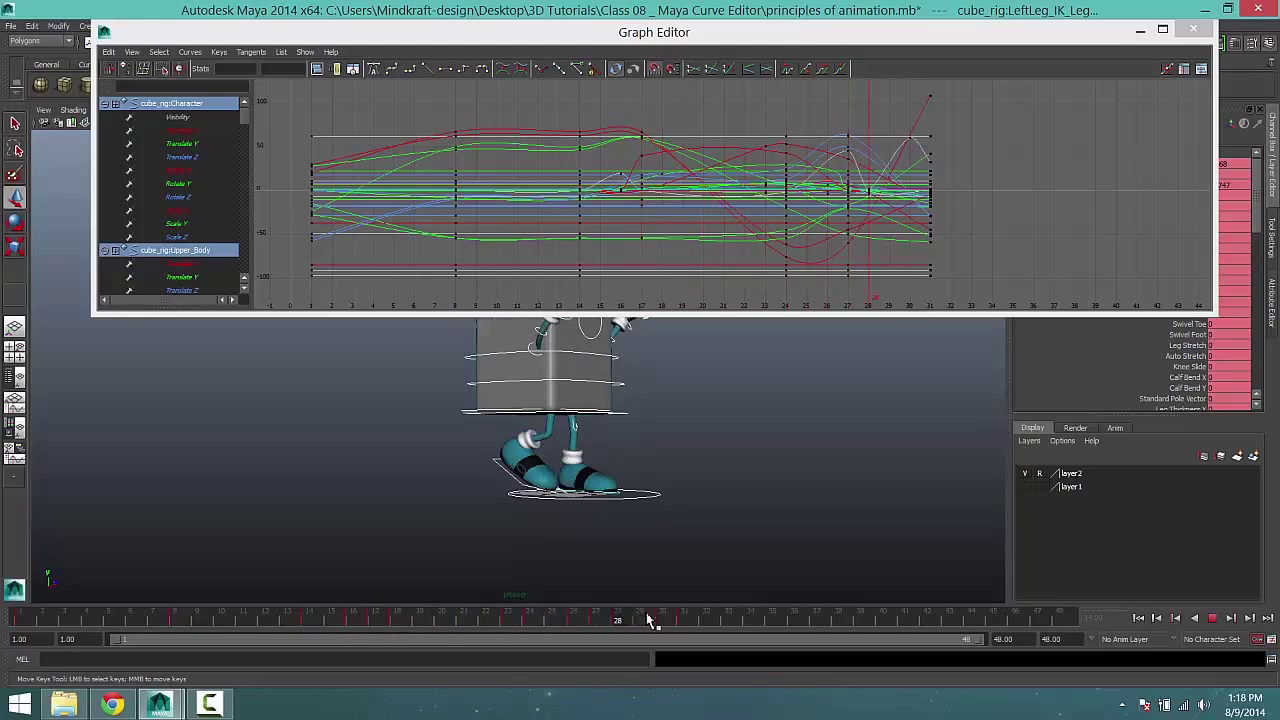
pyautogui.hotkey('alt', 'v')
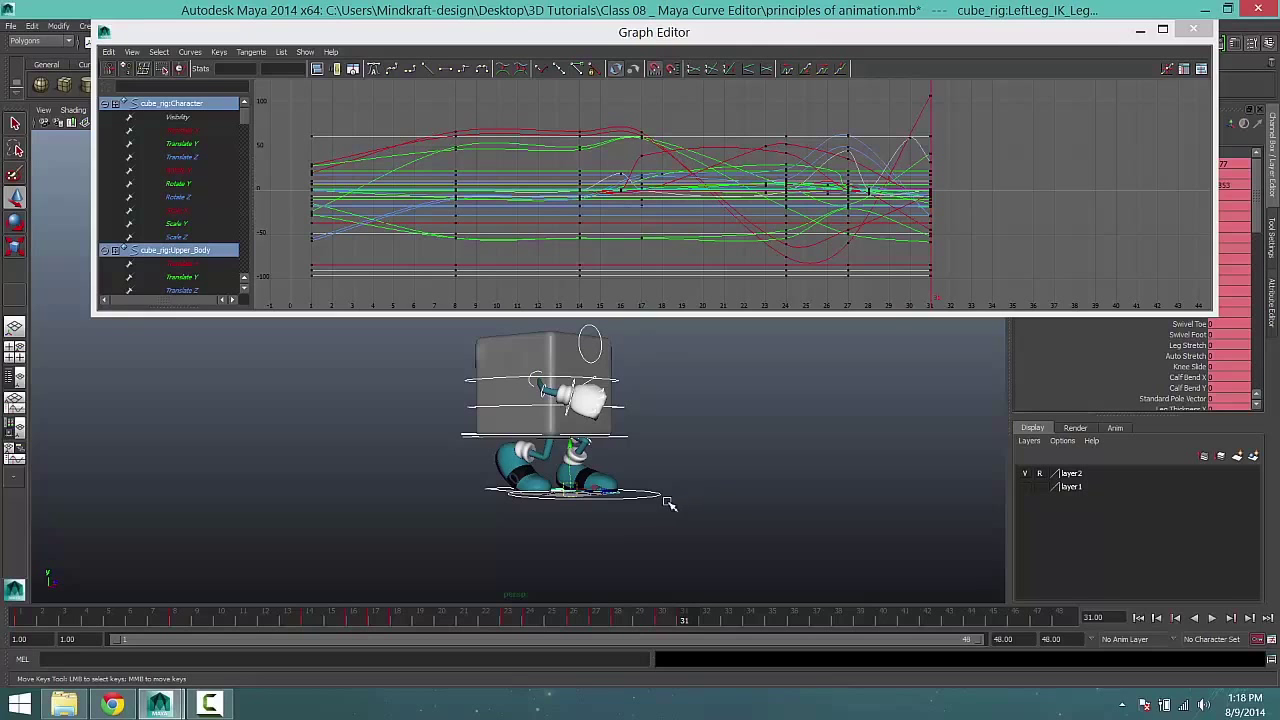
pyautogui.keyDown('alt'); pyautogui.moveTo(628, 492); pyautogui.dragTo(615, 515); pyautogui.keyUp('alt')
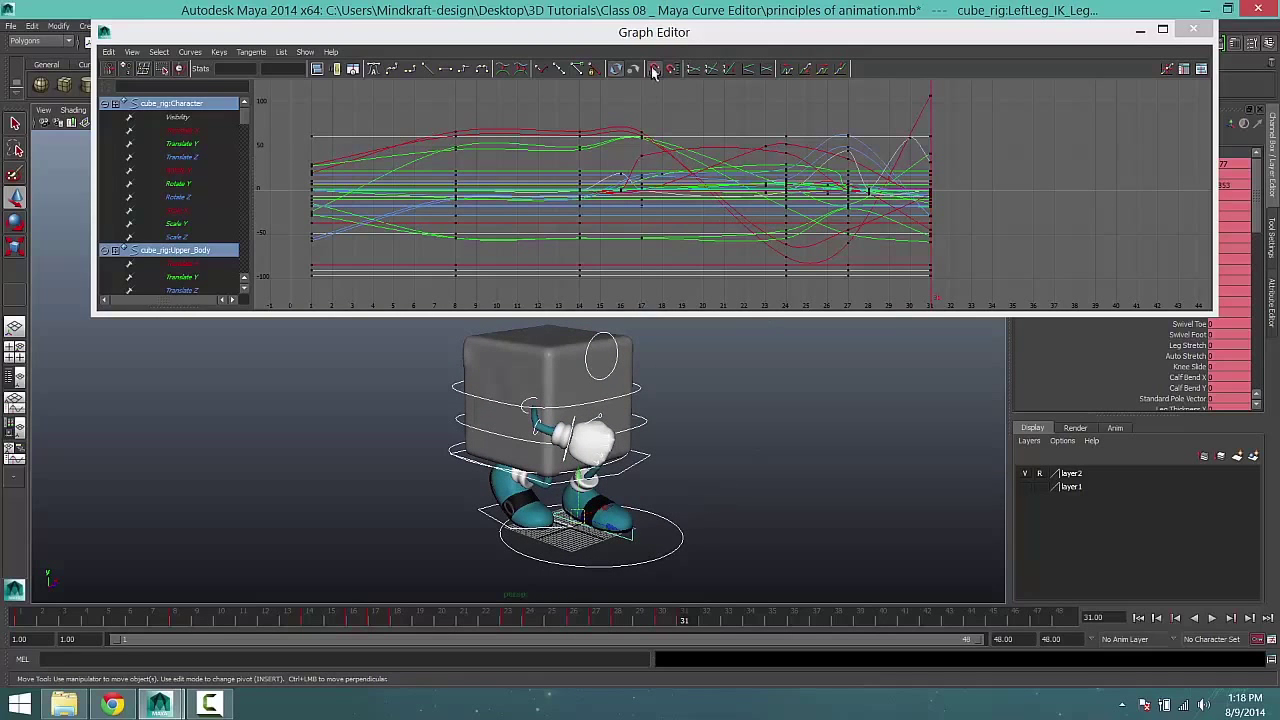
pyautogui.moveTo(638, 34); pyautogui.dragTo(667, 68)
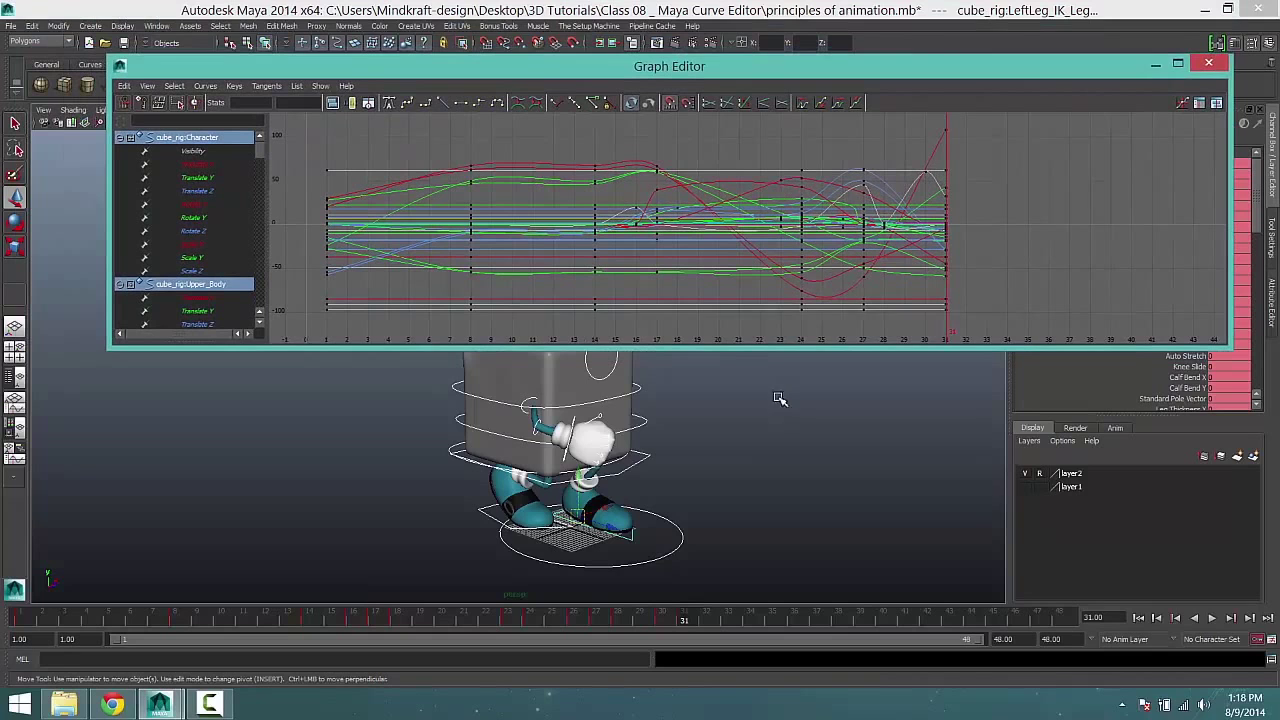
# Close the Graph Editor and set the viewport layout to Two Panes Stacked.
pyautogui.click(1208, 63)
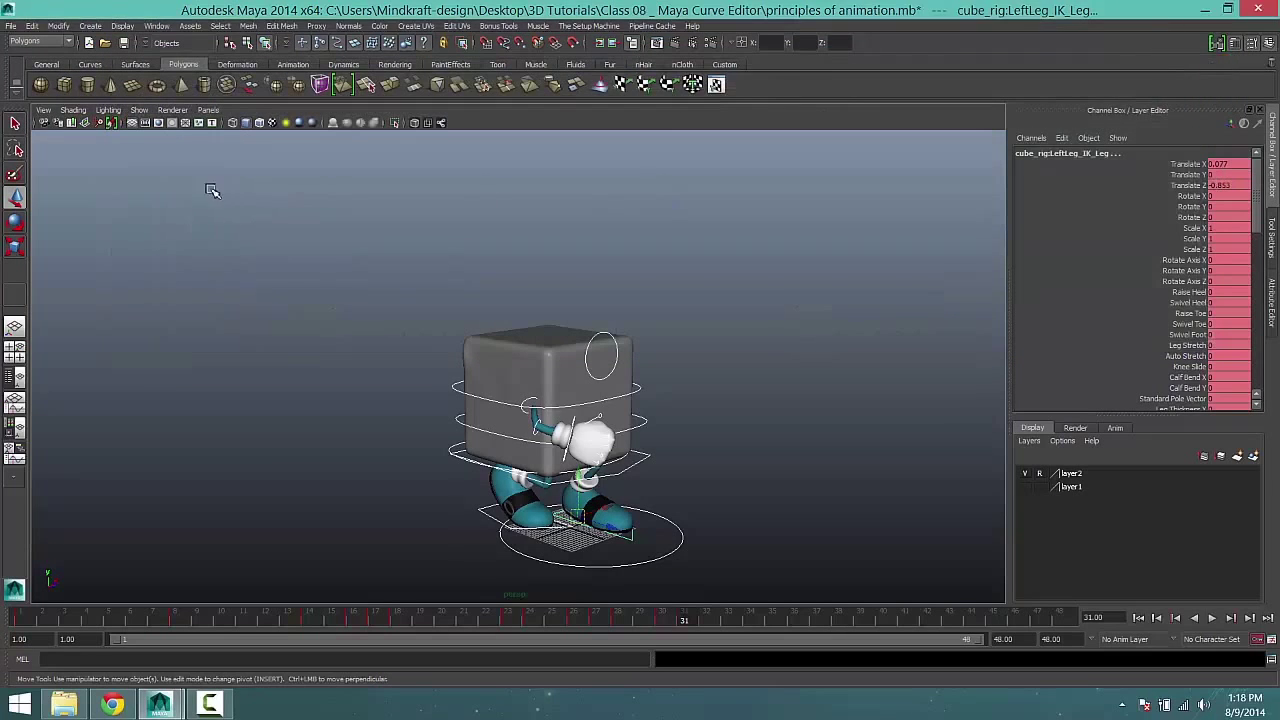
pyautogui.click(207, 110)
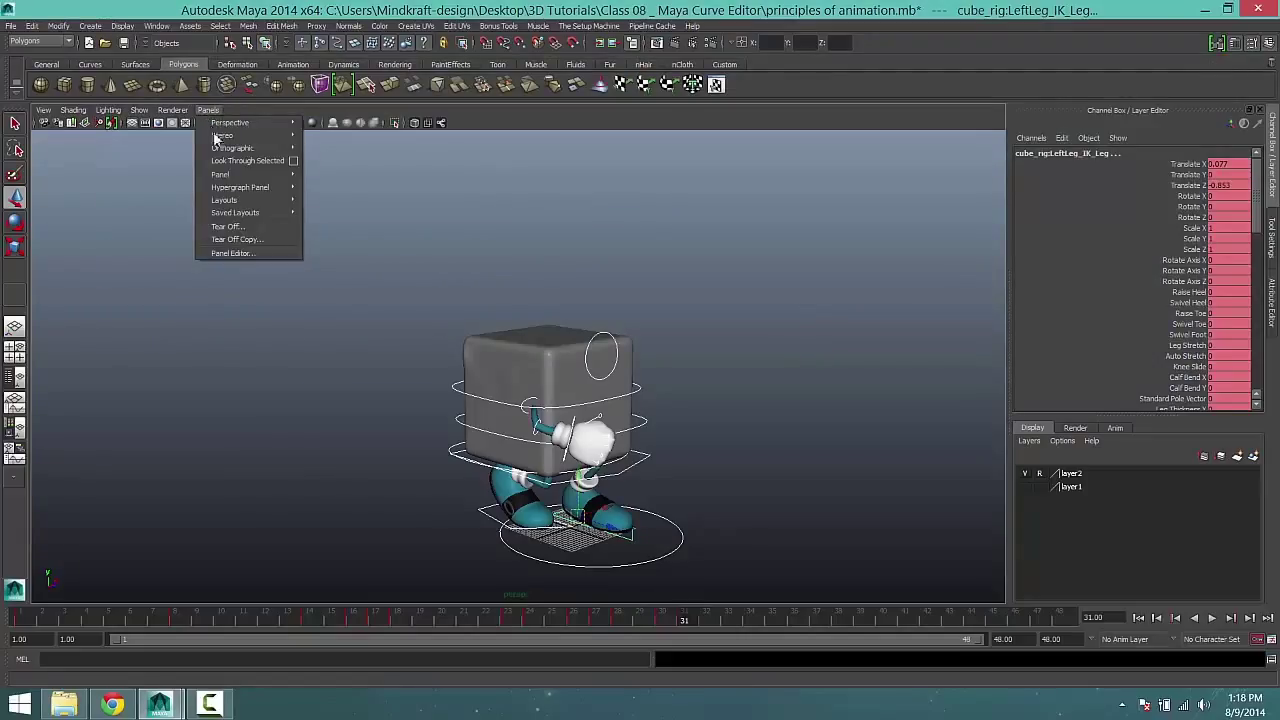
pyautogui.moveTo(234, 205)
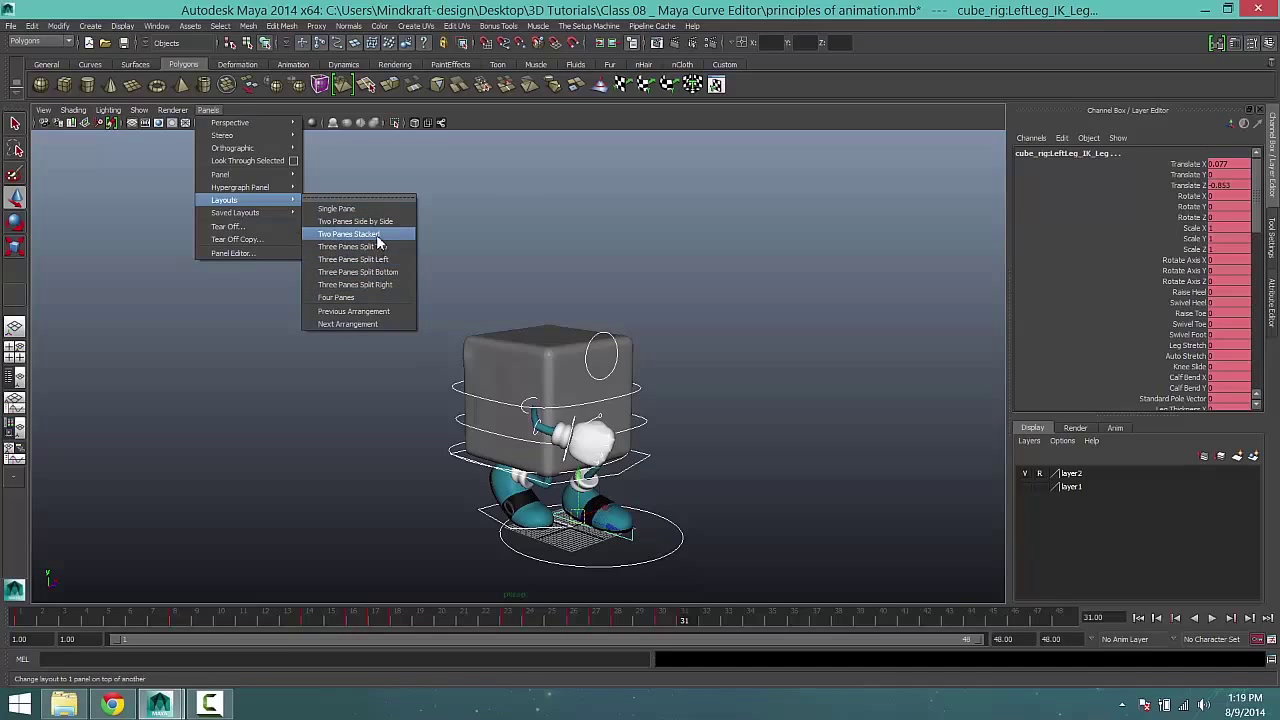
pyautogui.click(376, 234)
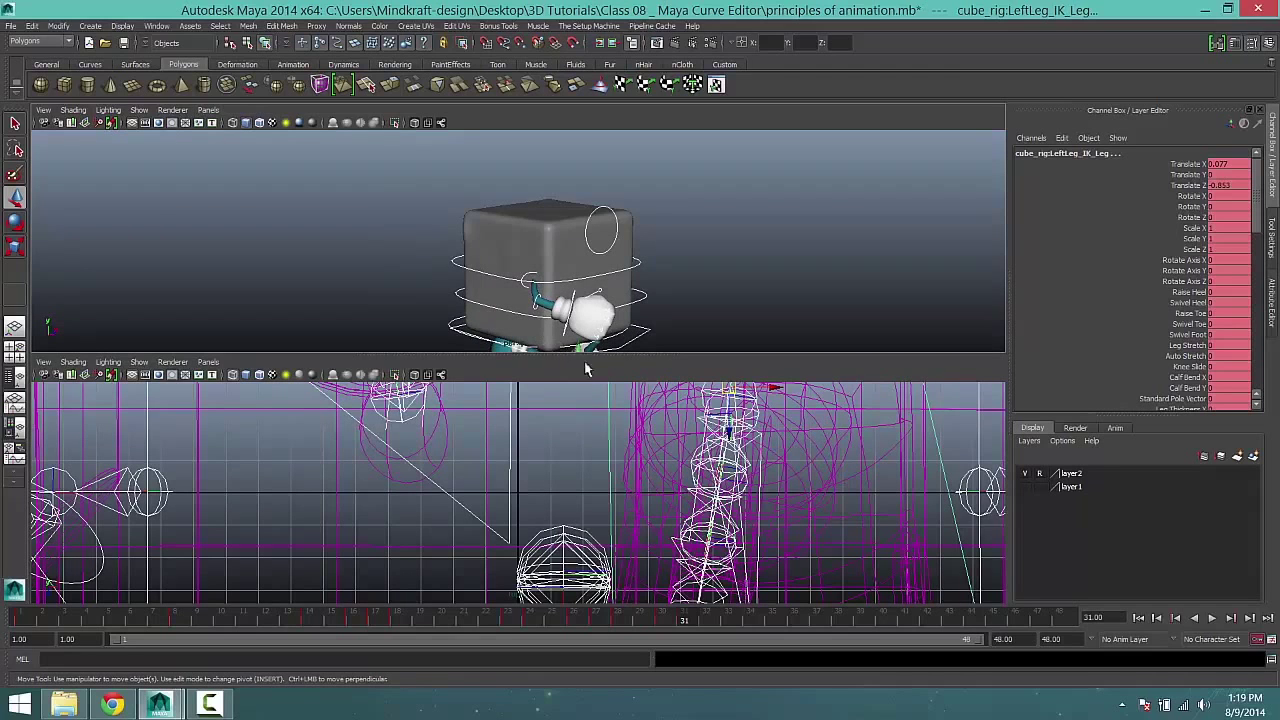
# Zoom the upper perspective view, then show the lower pane's Panels > Panel submenu.
pyautogui.scroll(-3, 556, 316)
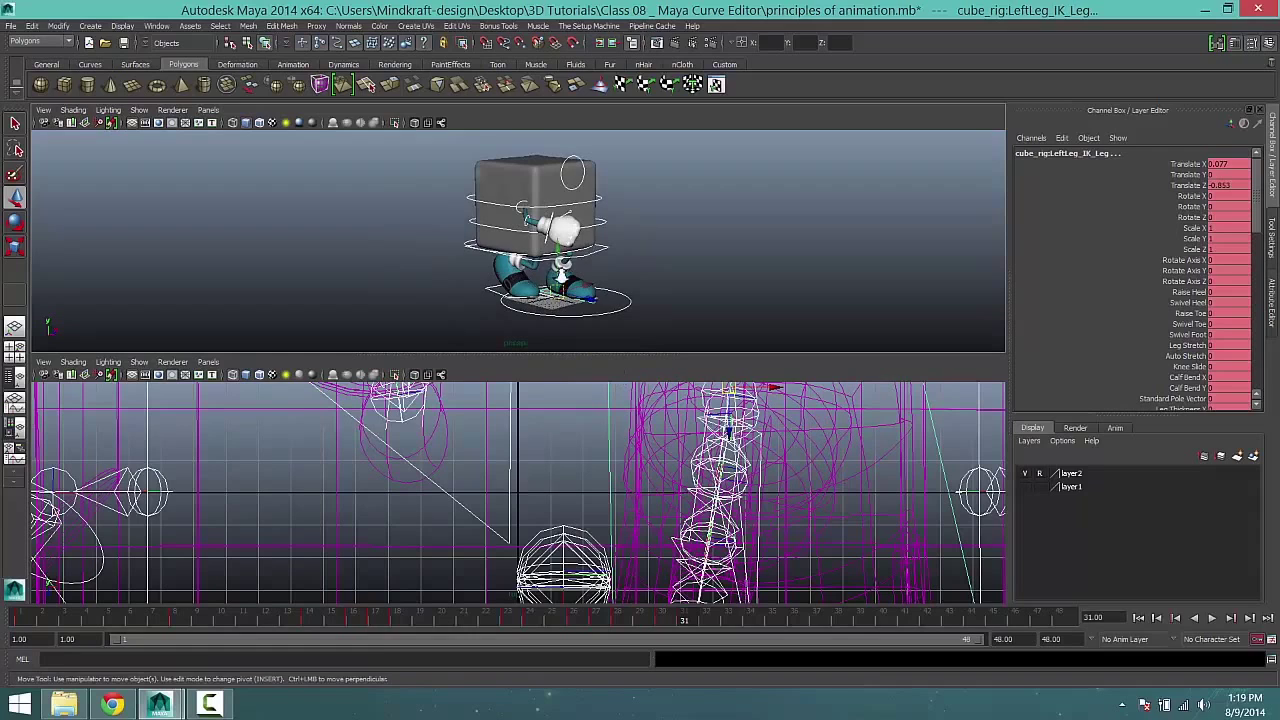
pyautogui.scroll(1, 560, 272)
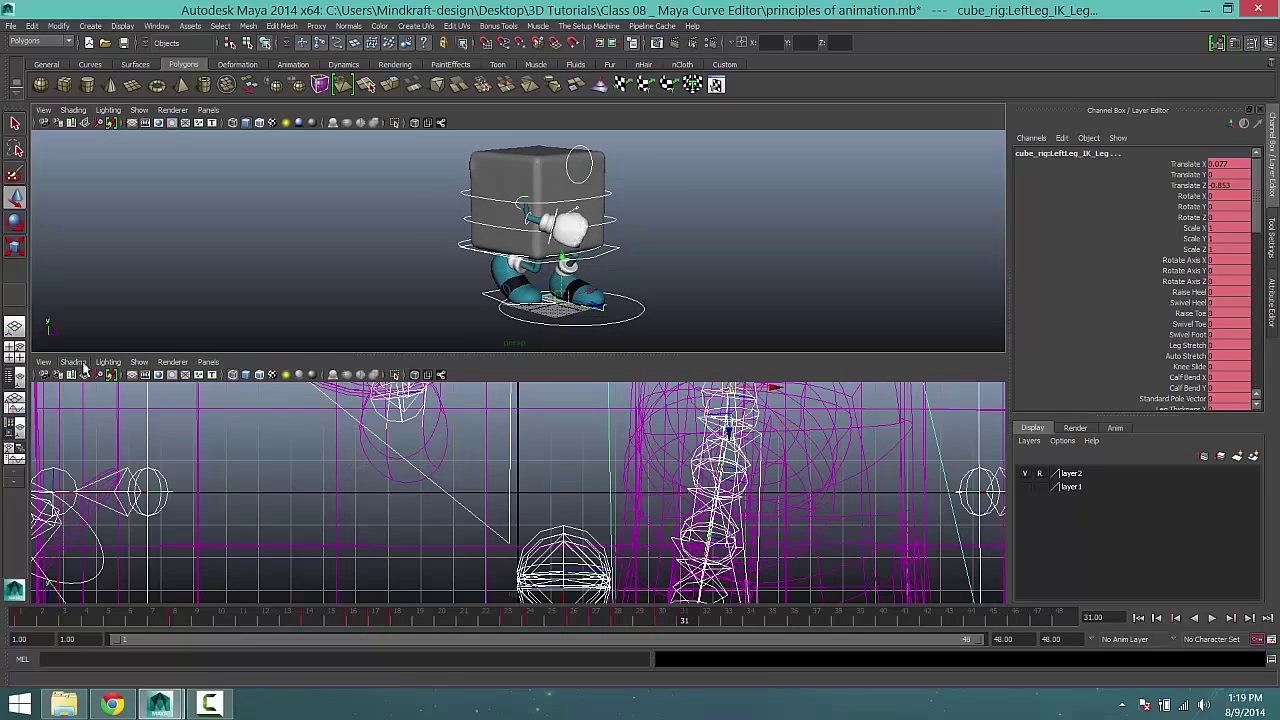
pyautogui.click(207, 362)
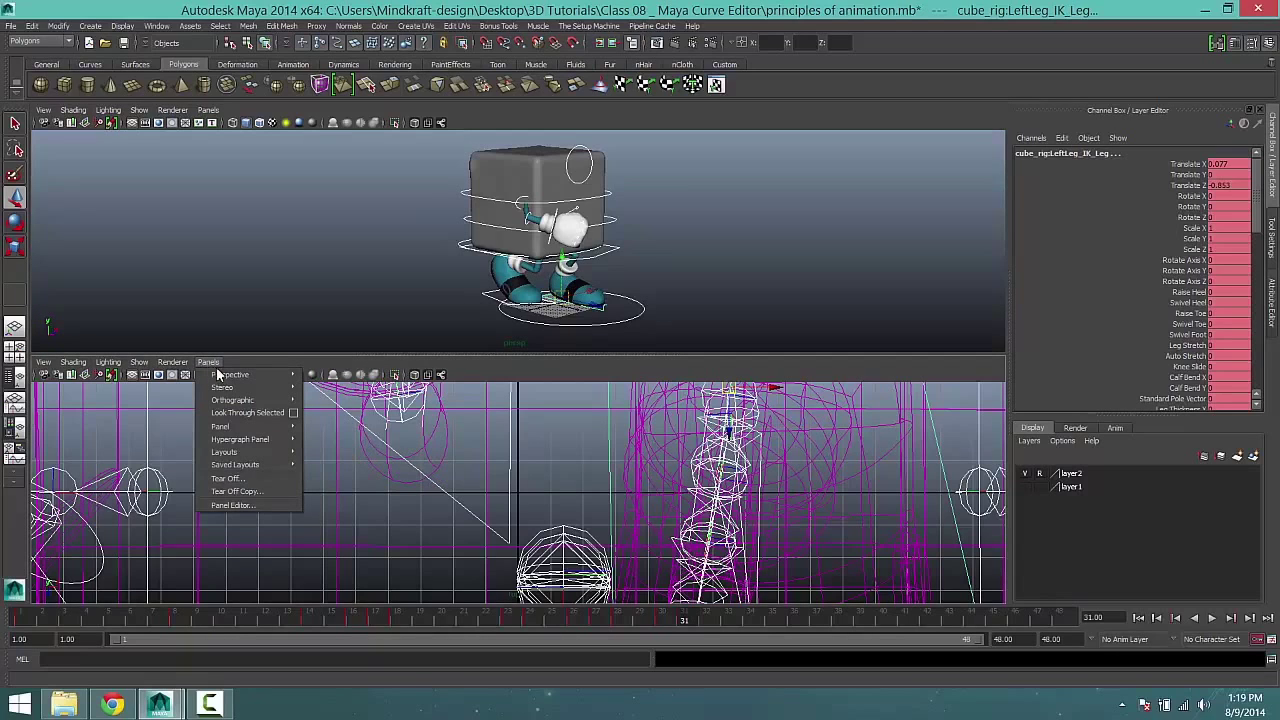
pyautogui.moveTo(238, 428)
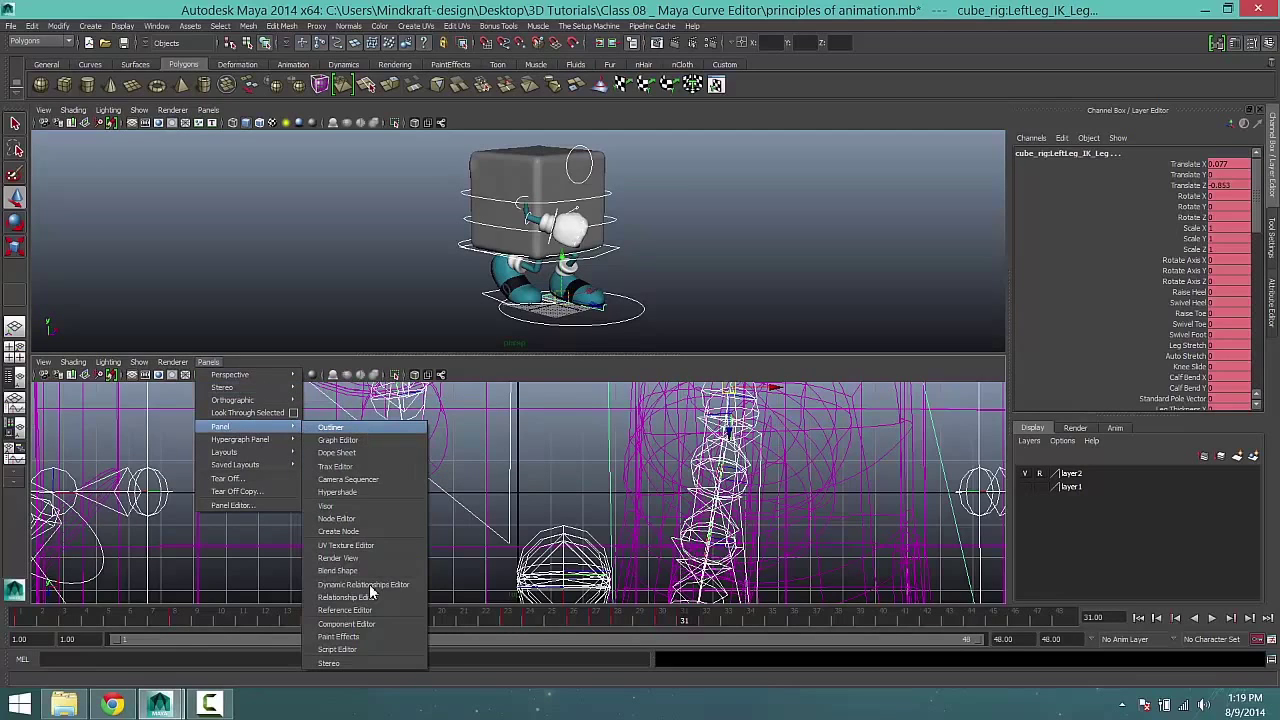
# Load the Graph Editor into the lower pane and reframe the animation curves.
pyautogui.click(359, 445)
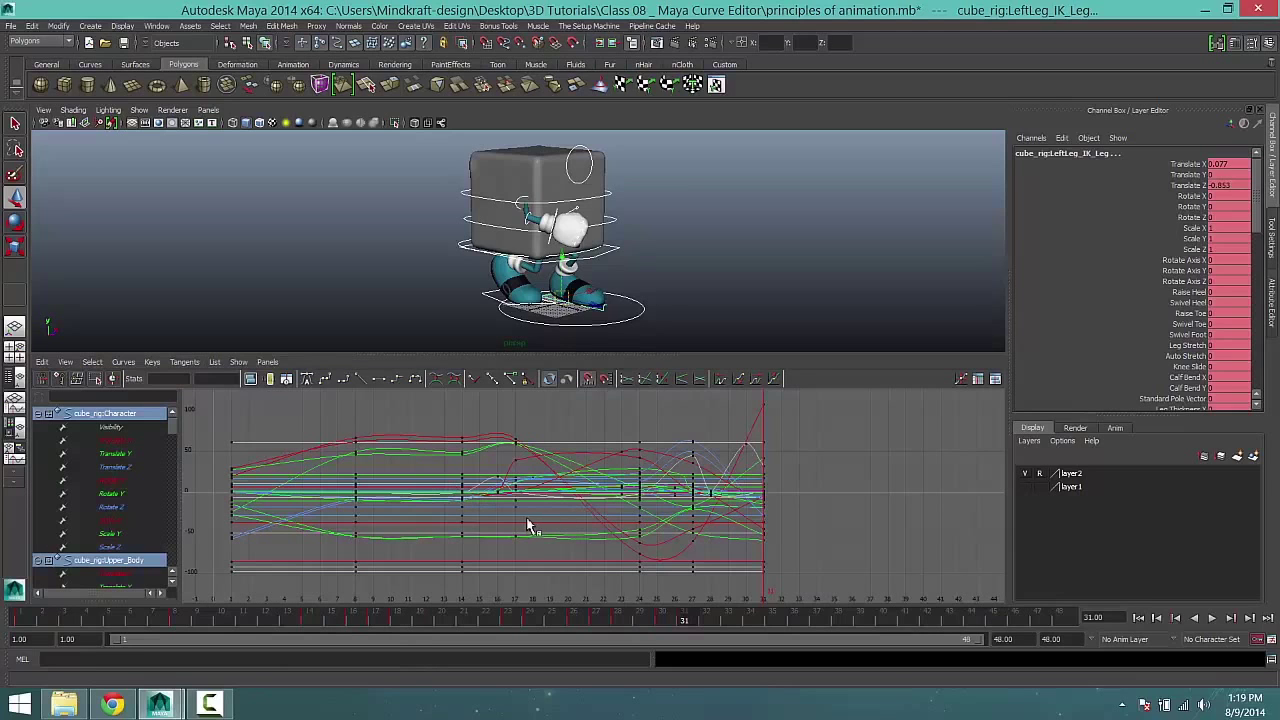
pyautogui.scroll(2, 511, 519)
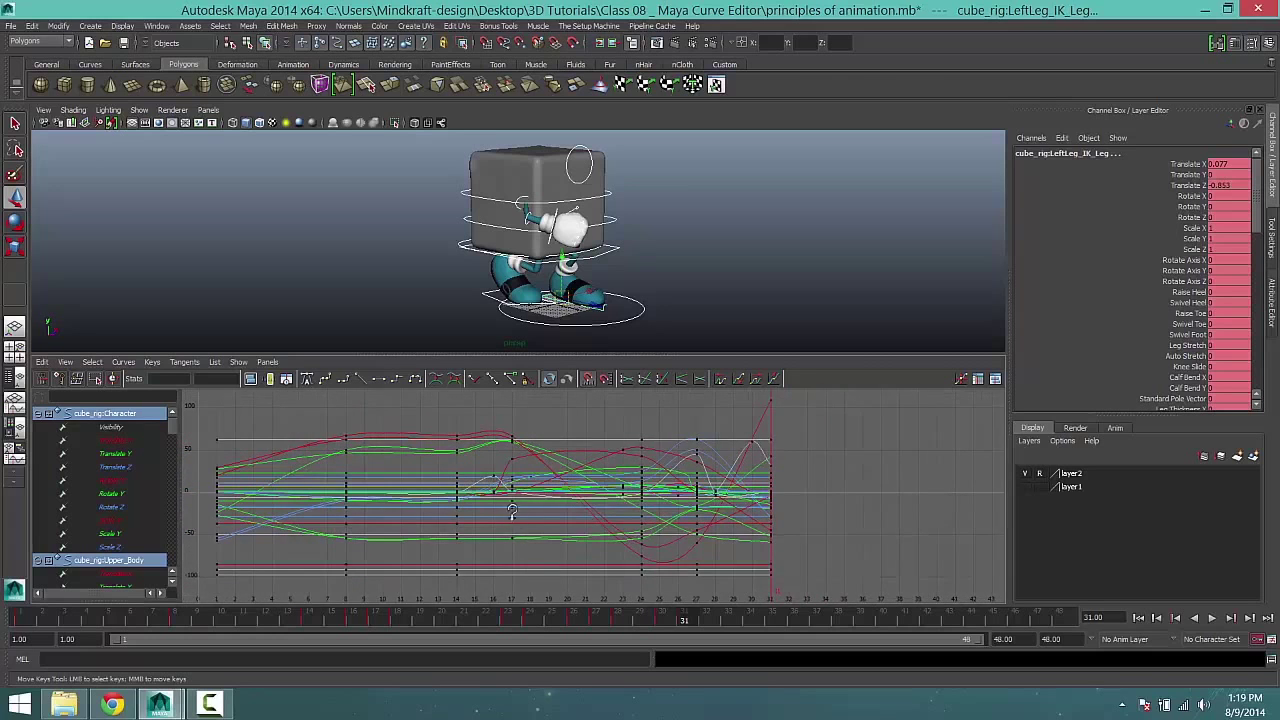
pyautogui.keyDown('alt'); pyautogui.moveTo(511, 511); pyautogui.dragTo(595, 516, button='middle'); pyautogui.keyUp('alt')
pyautogui.scroll(1, 586, 530)
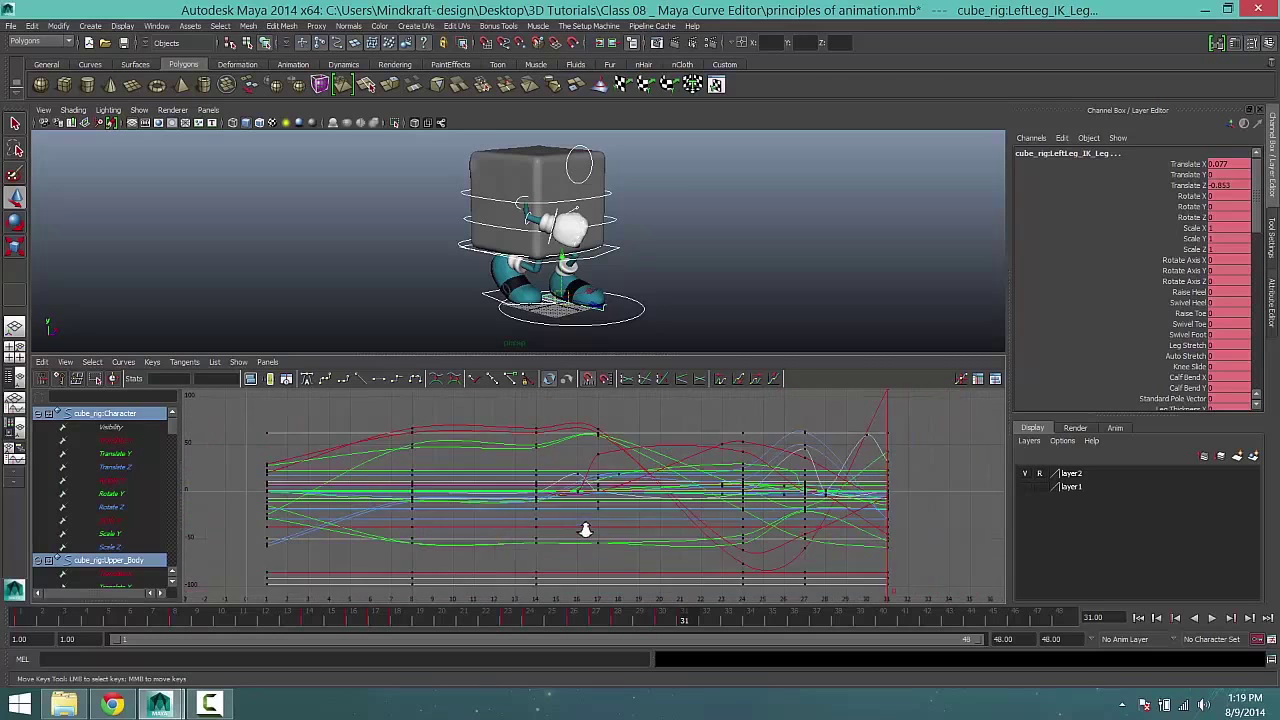
pyautogui.scroll(-1, 585, 530)
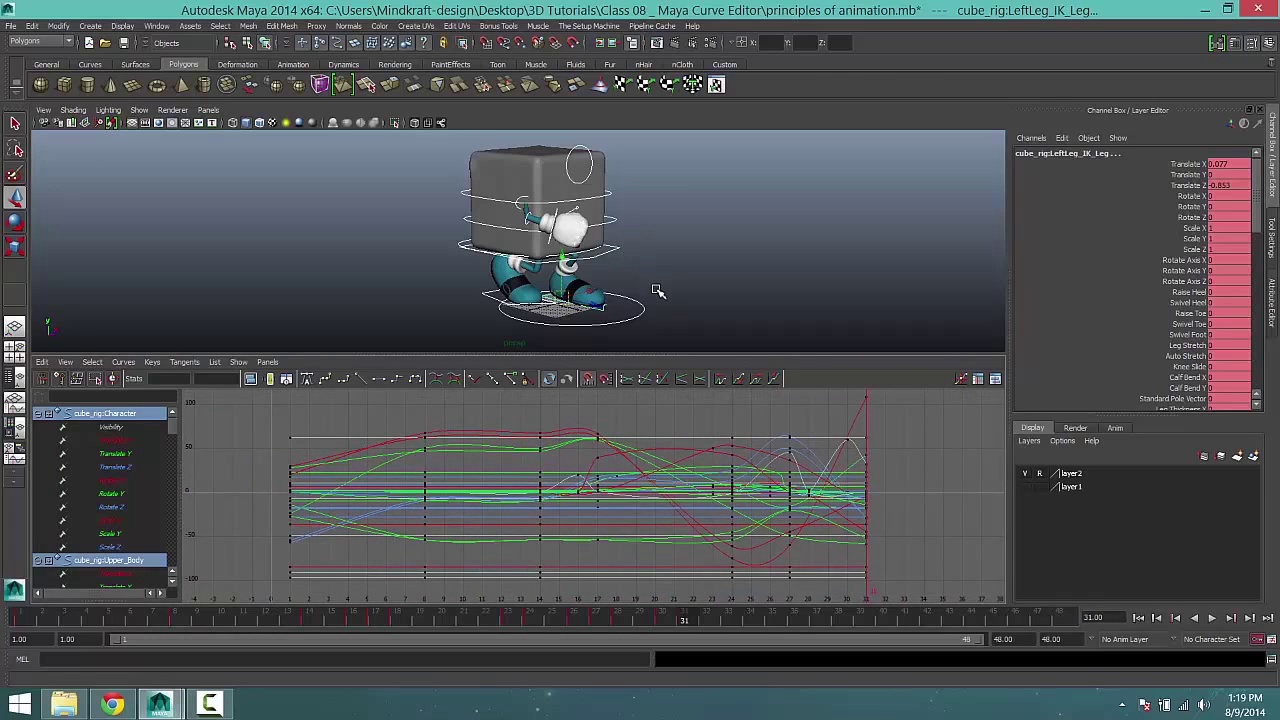
# Play the animation, stop it, and orbit the camera around the character.
pyautogui.hotkey('alt', 'v')
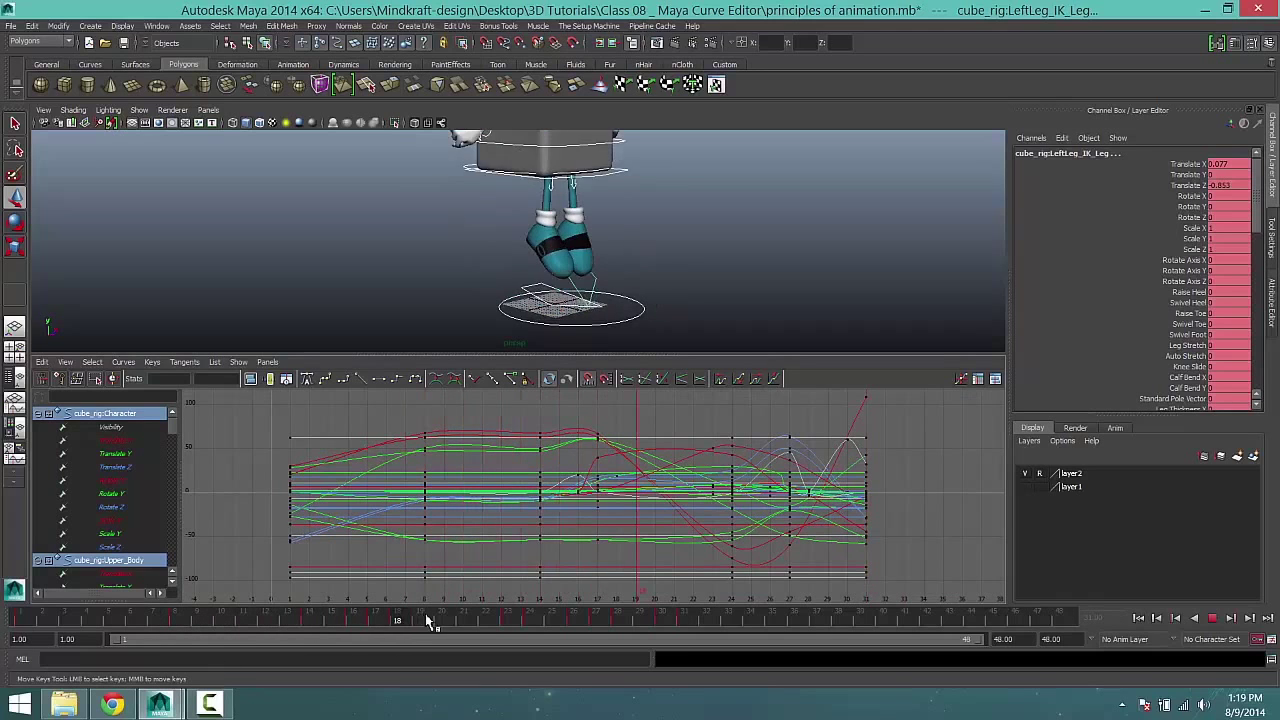
pyautogui.hotkey('alt', 'v')
pyautogui.keyDown('alt'); pyautogui.moveTo(658, 284); pyautogui.dragTo(545, 284); pyautogui.keyUp('alt')
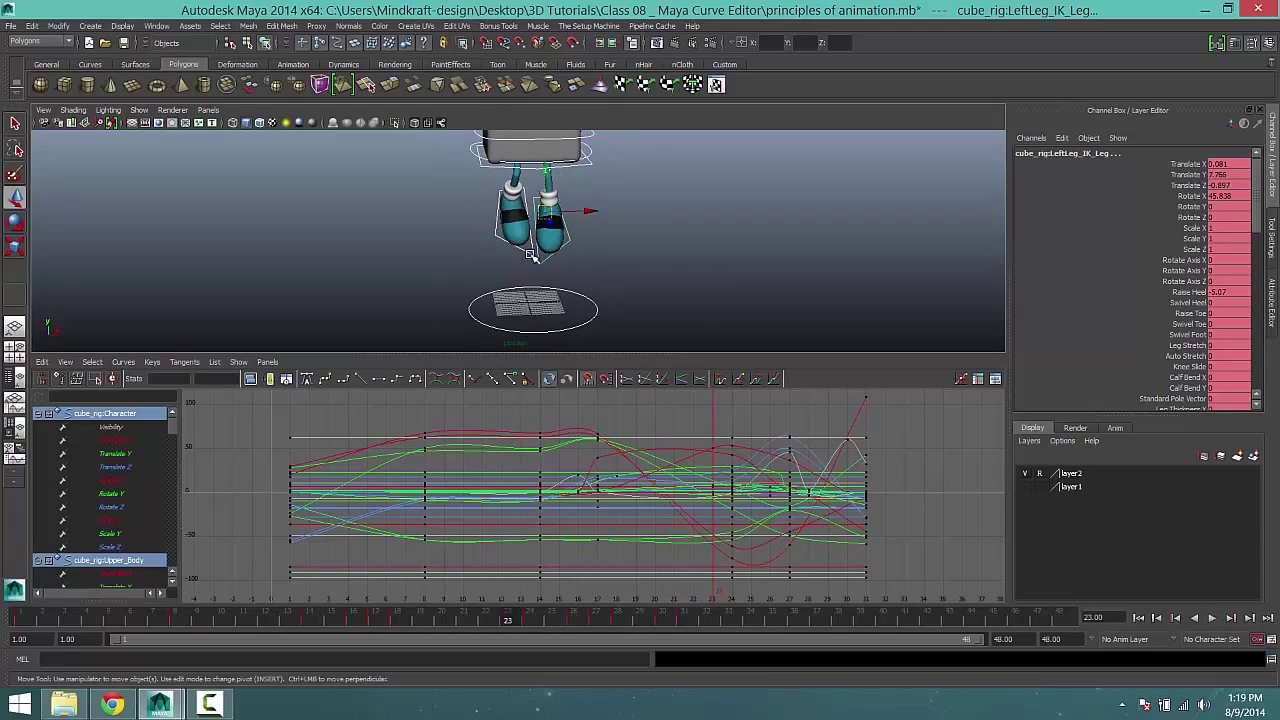
# Select the RightLeg_IK_Leg control and scrub the time slider back to about frame 4.
pyautogui.click(530, 254)
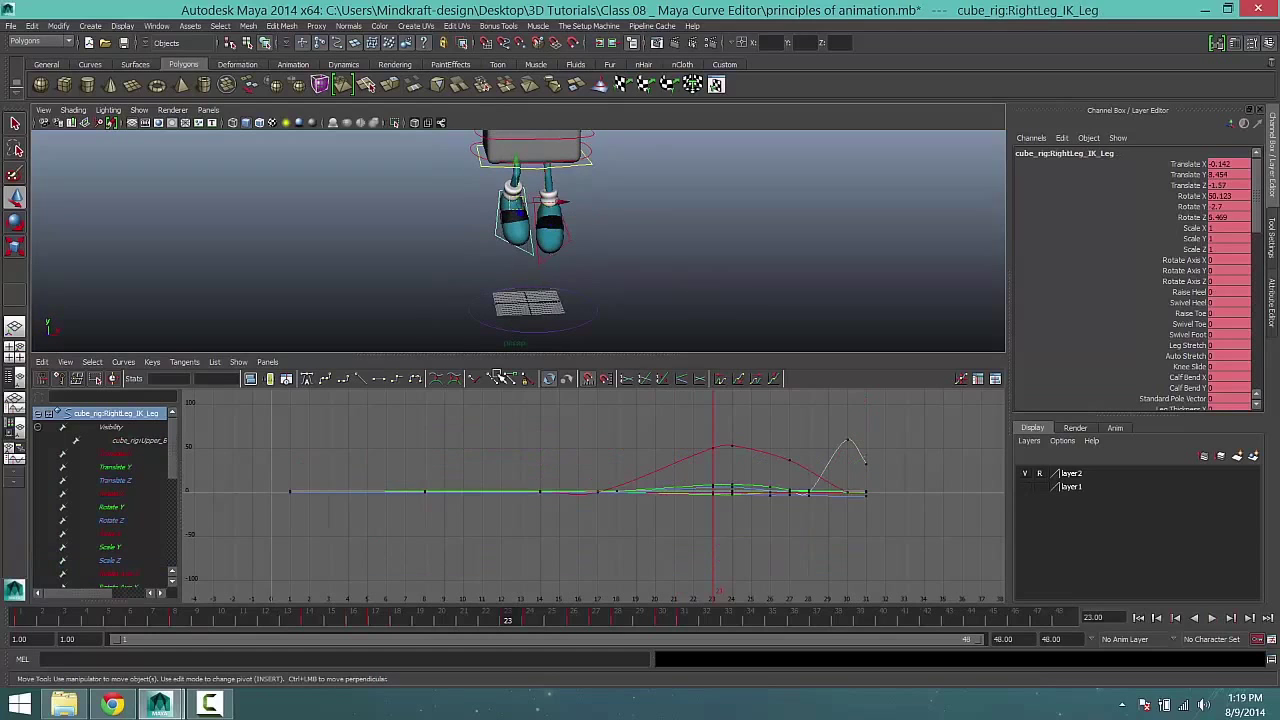
pyautogui.moveTo(27, 625); pyautogui.dragTo(108, 627)
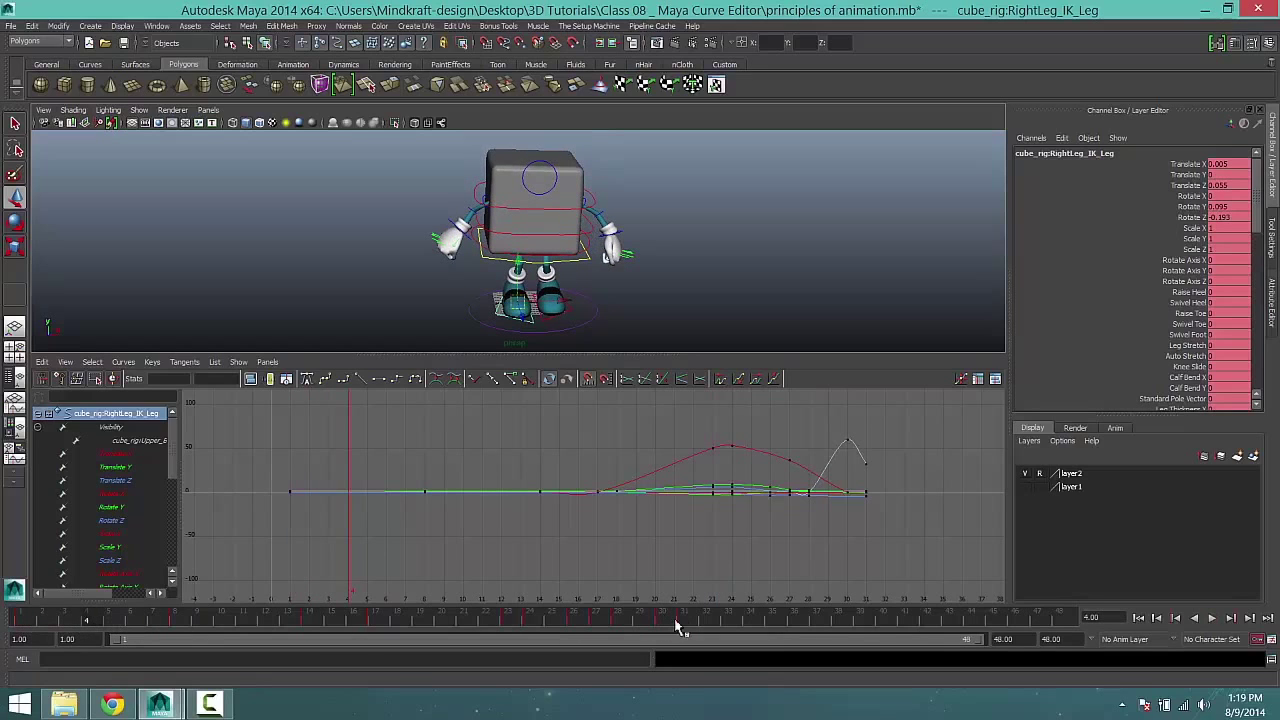
pyautogui.keyDown('alt'); pyautogui.moveTo(531, 354); pyautogui.dragTo(471, 309); pyautogui.keyUp('alt')
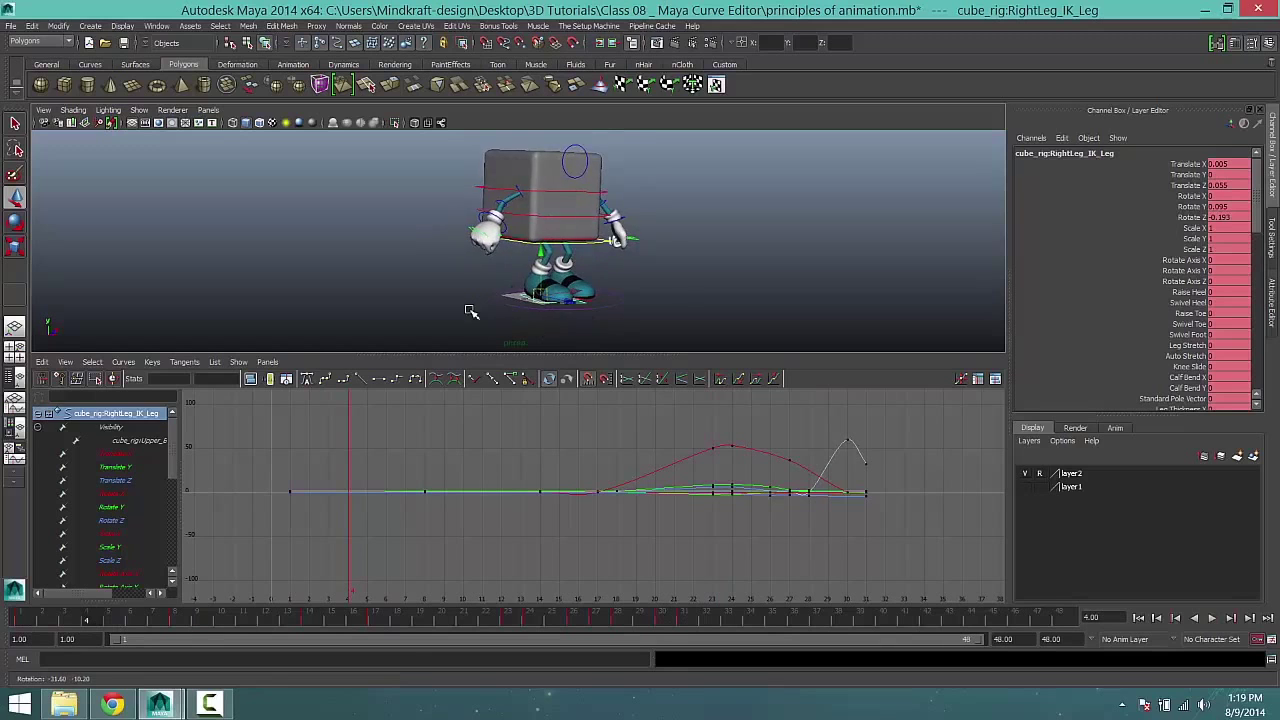
# Orbit to the feet and isolate the RightLeg_IK_Leg Translate Y curve in the Graph Editor.
pyautogui.scroll(4, 529, 253)
pyautogui.keyDown('alt'); pyautogui.moveTo(529, 253); pyautogui.dragTo(535, 300); pyautogui.keyUp('alt')
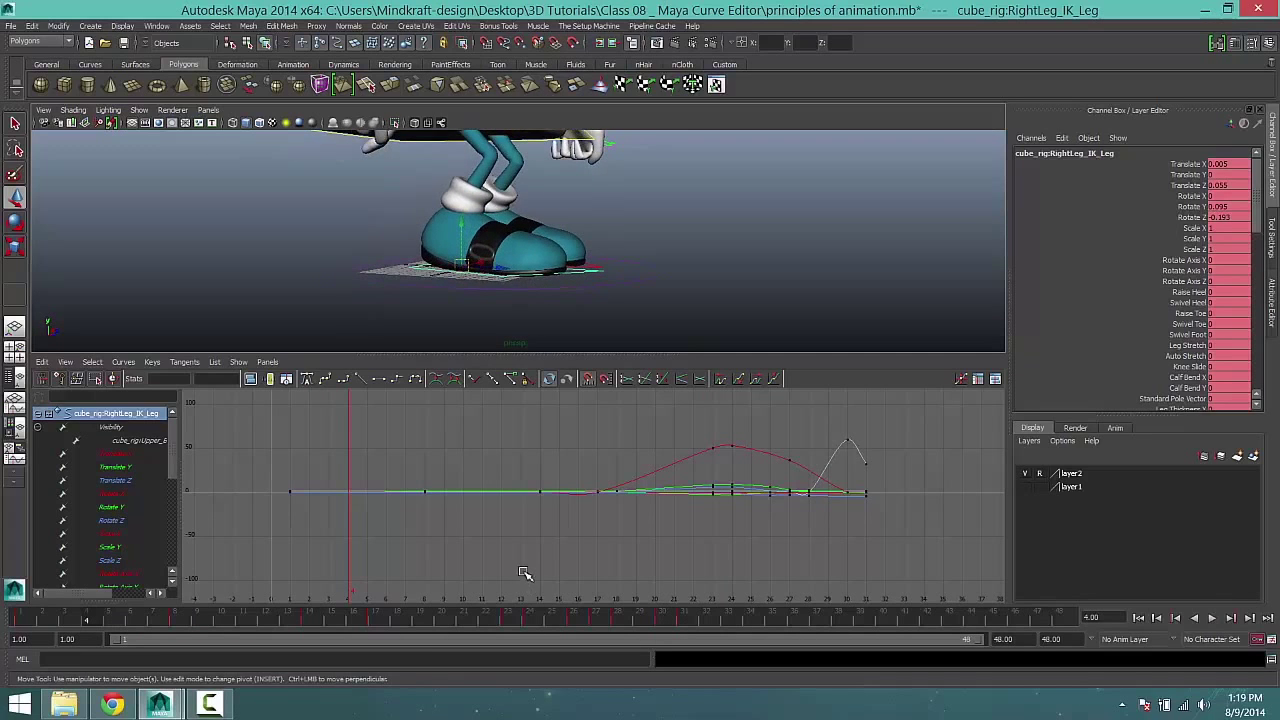
pyautogui.keyDown('alt'); pyautogui.moveTo(525, 573); pyautogui.dragTo(400, 537, button='right'); pyautogui.keyUp('alt')
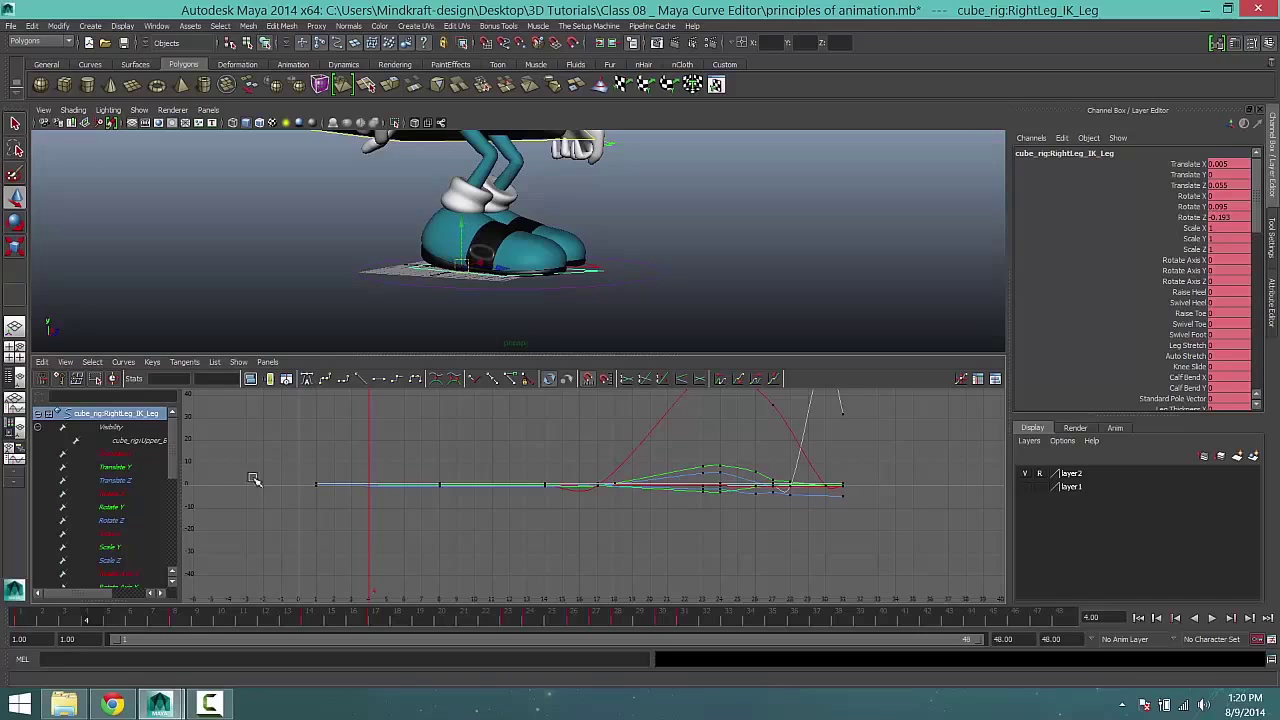
pyautogui.click(118, 469)
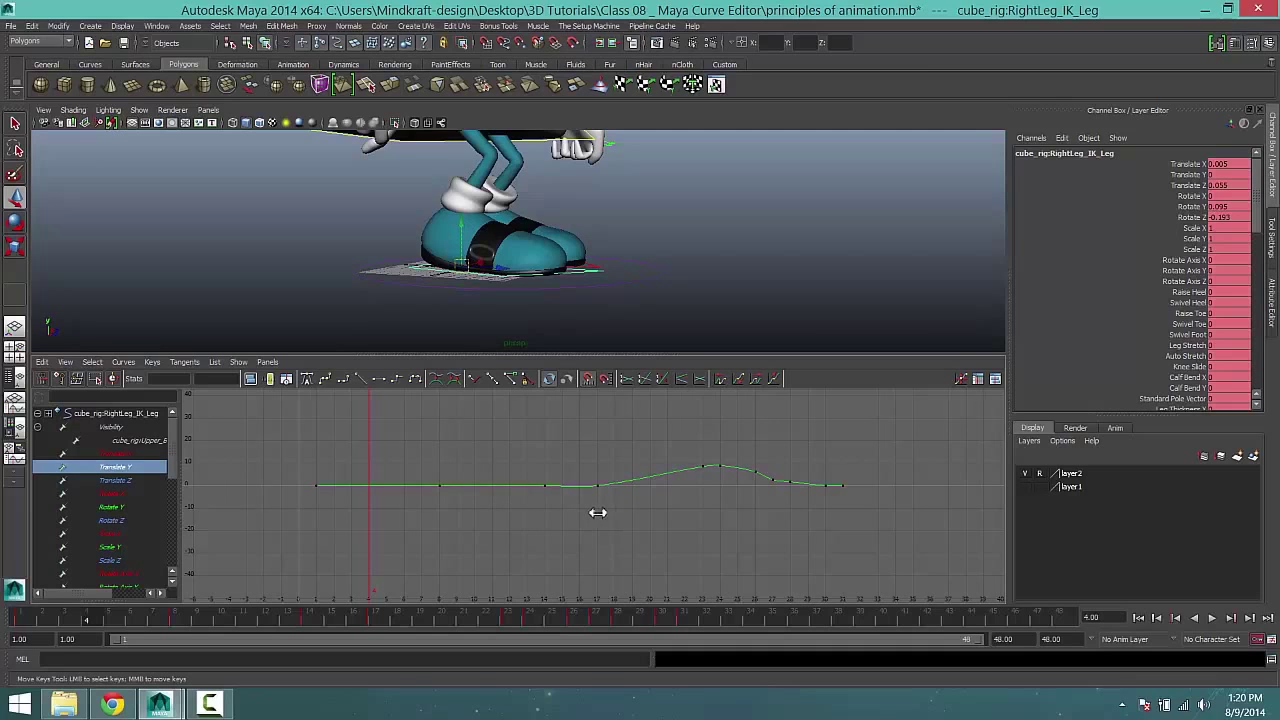
# Frame the RightLeg_IK_Leg Translate Y curve, then zoom and pan until it fills the graph.
pyautogui.keyDown('alt'); pyautogui.moveTo(594, 514); pyautogui.dragTo(574, 511, button='right'); pyautogui.keyUp('alt')
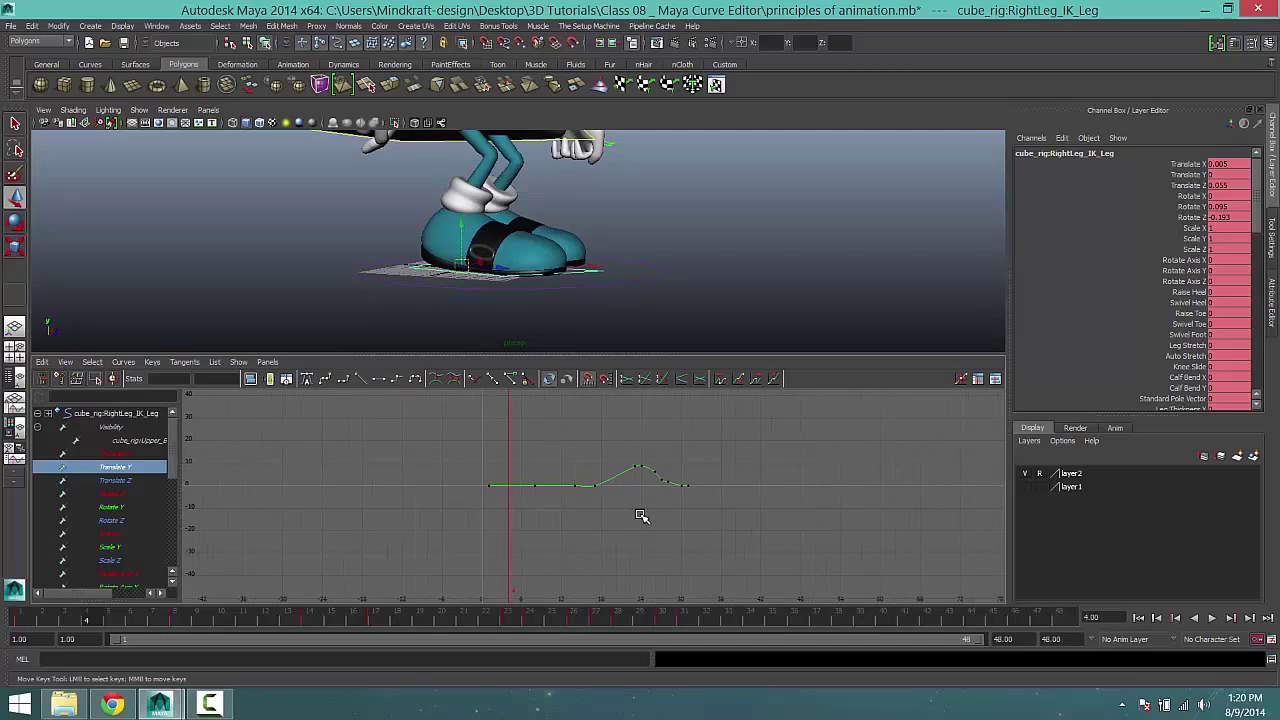
pyautogui.press('f')
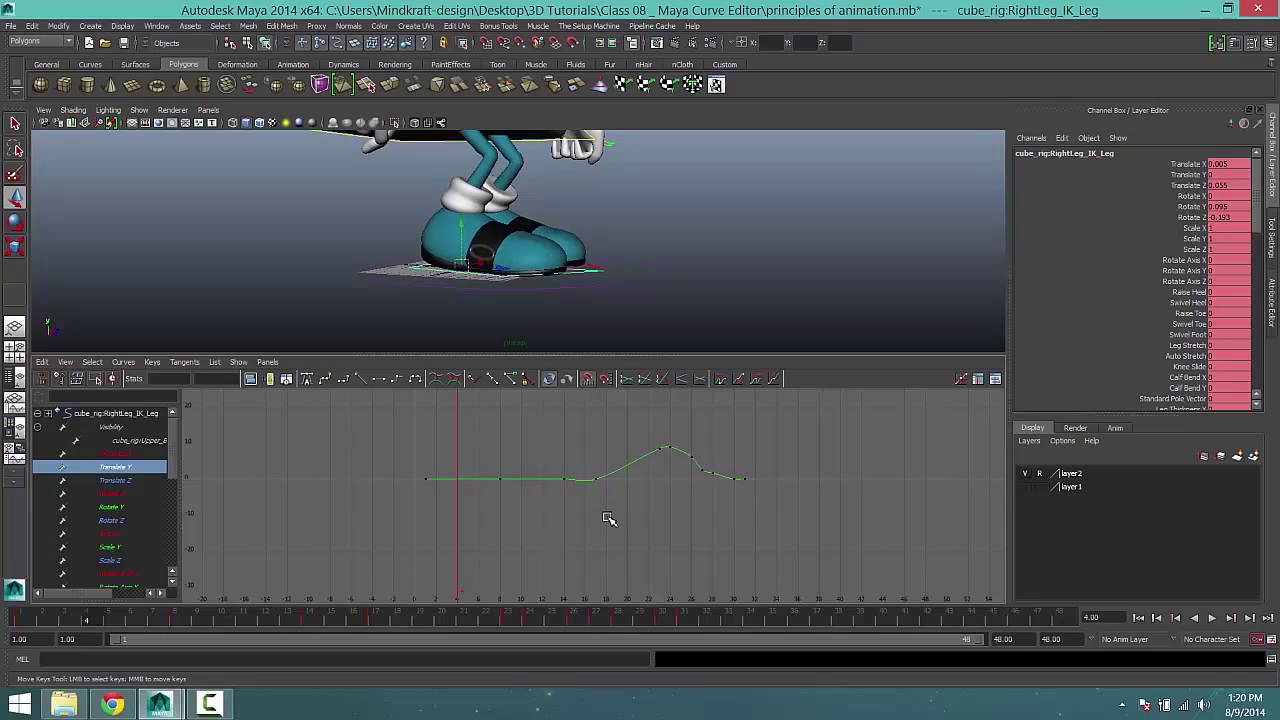
pyautogui.keyDown('alt'); pyautogui.moveTo(614, 517); pyautogui.dragTo(609, 514, button='right'); pyautogui.keyUp('alt')
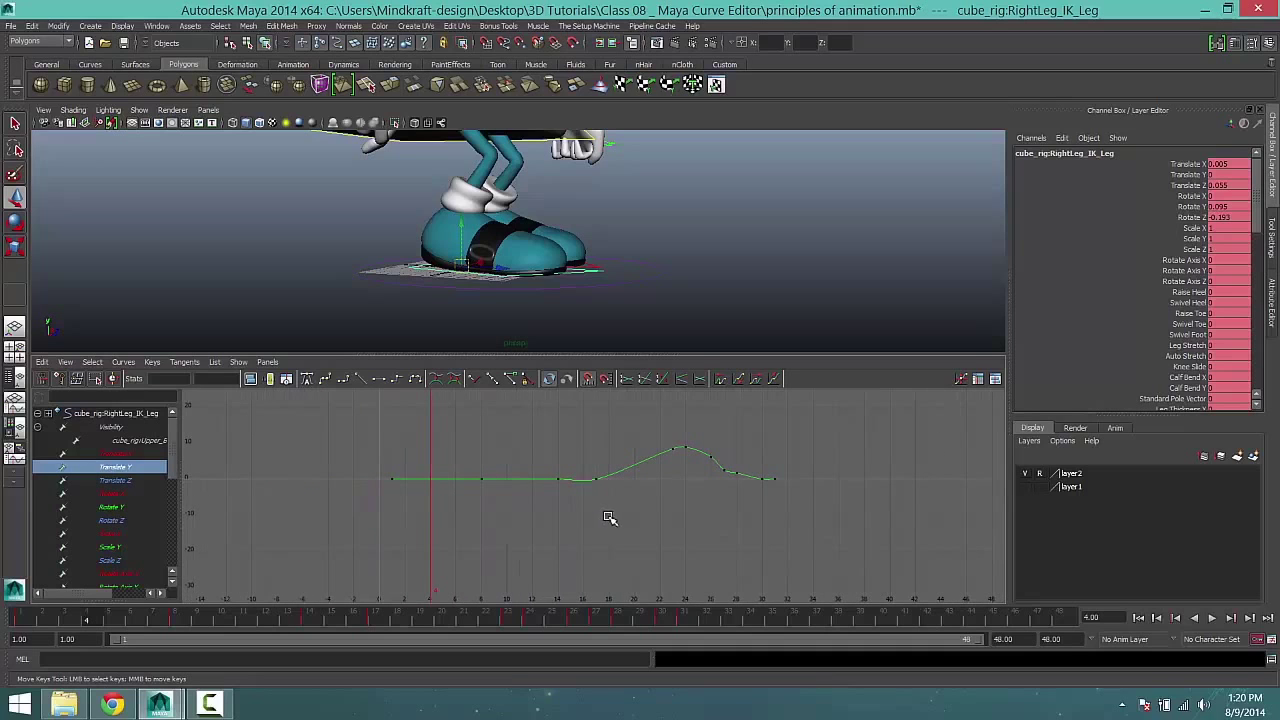
pyautogui.keyDown('alt'); pyautogui.moveTo(622, 519); pyautogui.dragTo(604, 534, button='right'); pyautogui.keyUp('alt')
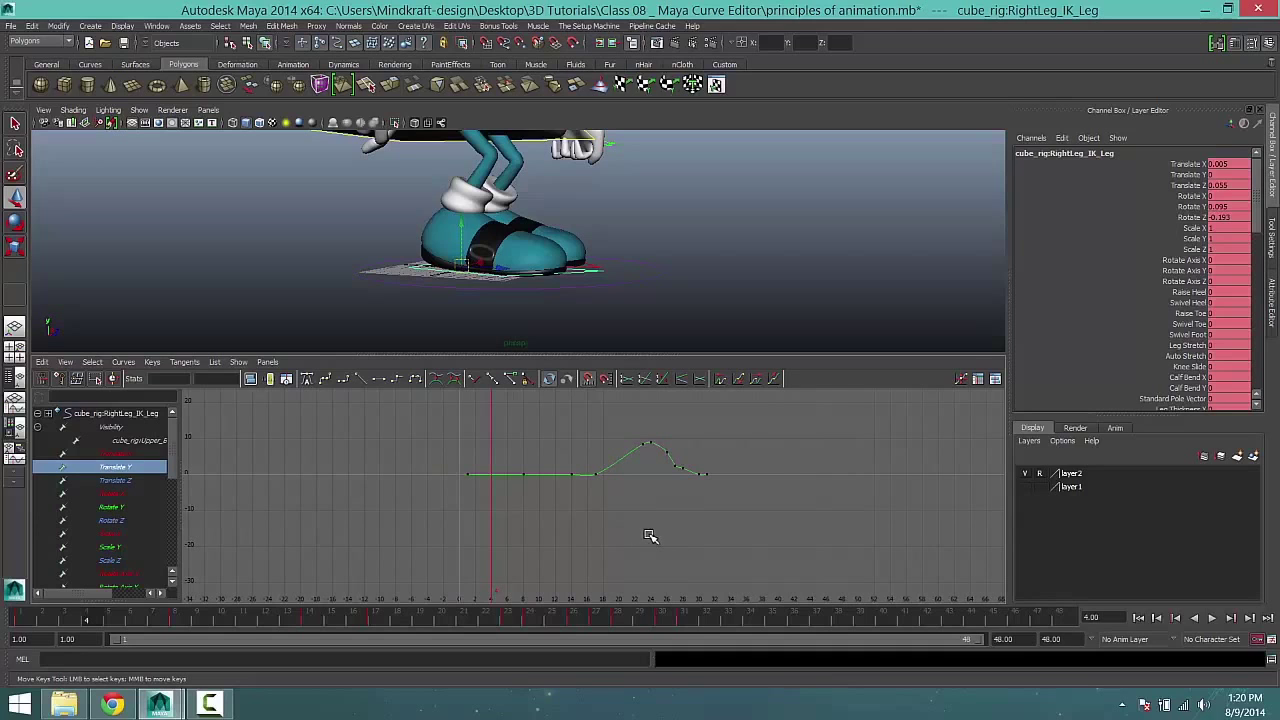
pyautogui.moveTo(650, 537)
pyautogui.keyDown('alt'); pyautogui.mouseDown(button='right')
pyautogui.moveTo(646, 514)
pyautogui.moveTo(646, 531)
pyautogui.moveTo(614, 553)
pyautogui.moveTo(643, 549)
pyautogui.moveTo(637, 537)
pyautogui.mouseUp(button='right'); pyautogui.keyUp('alt')
pyautogui.keyDown('alt'); pyautogui.moveTo(637, 537); pyautogui.dragTo(640, 567, button='middle'); pyautogui.keyUp('alt')
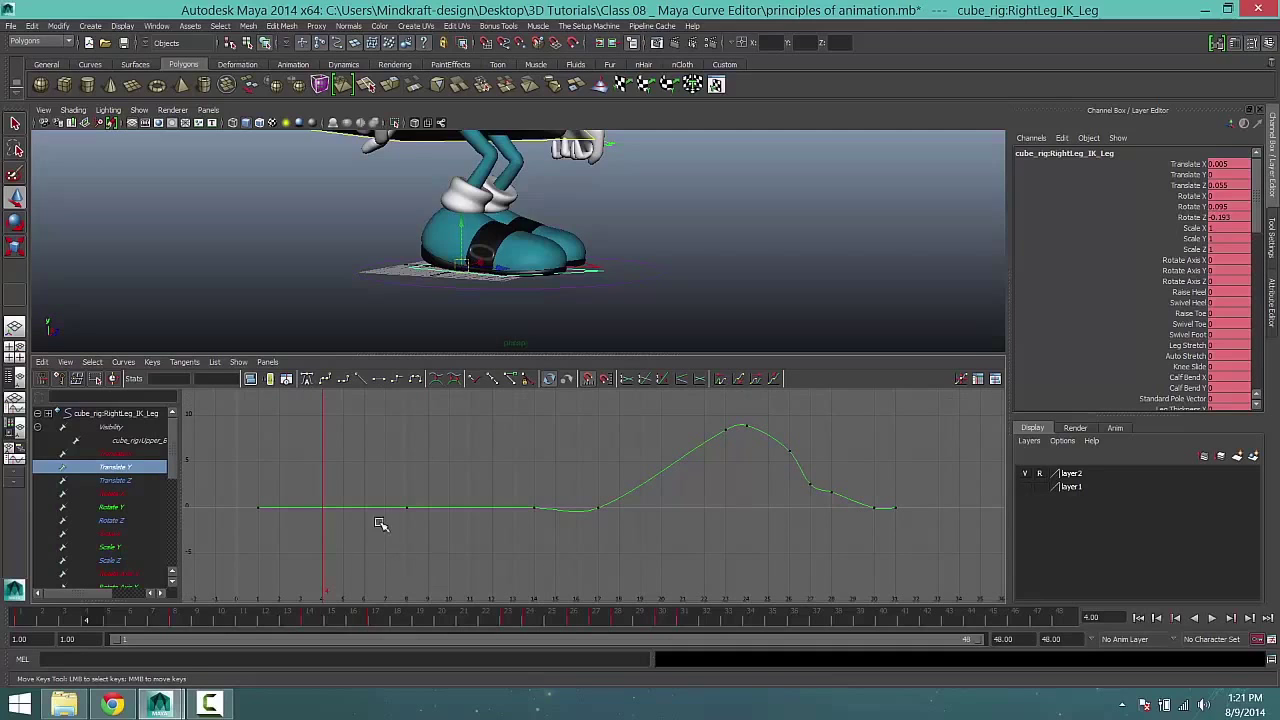
# Scrub the timeline from frame 1 through frames 14, 15 and 17, watching the right foot.
pyautogui.click(32, 621)
pyautogui.moveTo(33, 623); pyautogui.dragTo(156, 623)
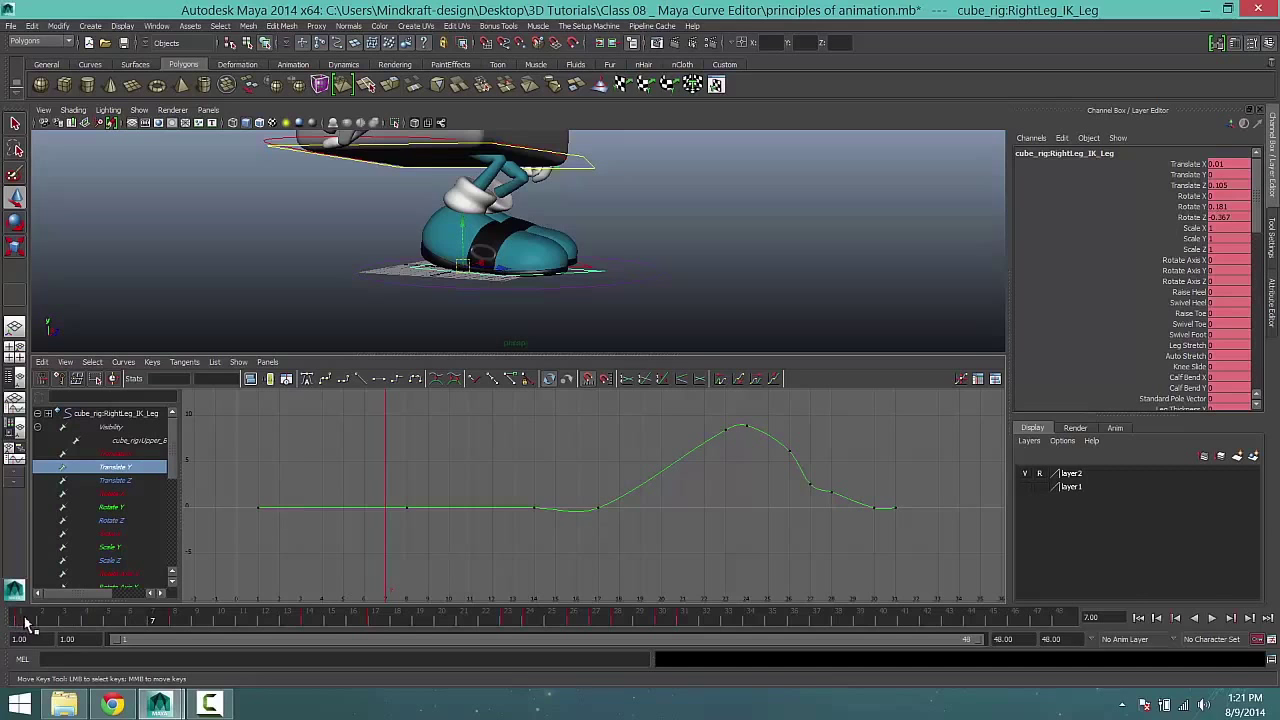
pyautogui.moveTo(34, 621); pyautogui.dragTo(355, 625)
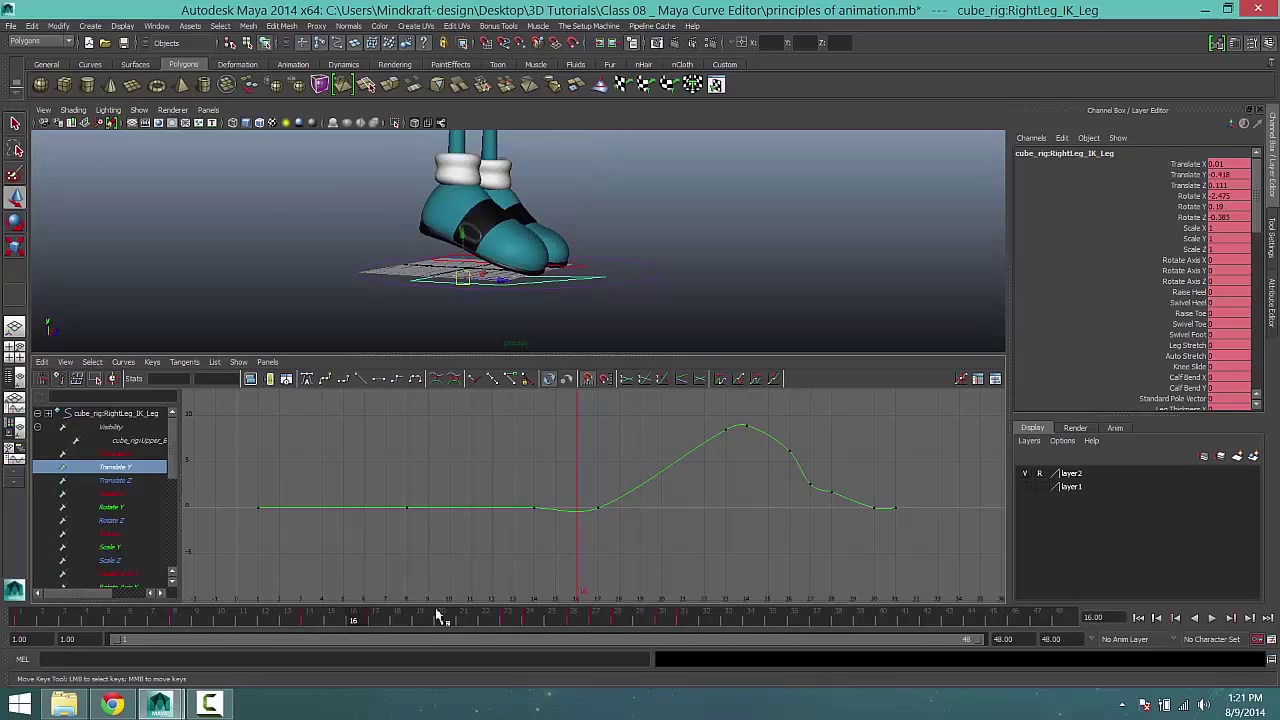
pyautogui.click(373, 622)
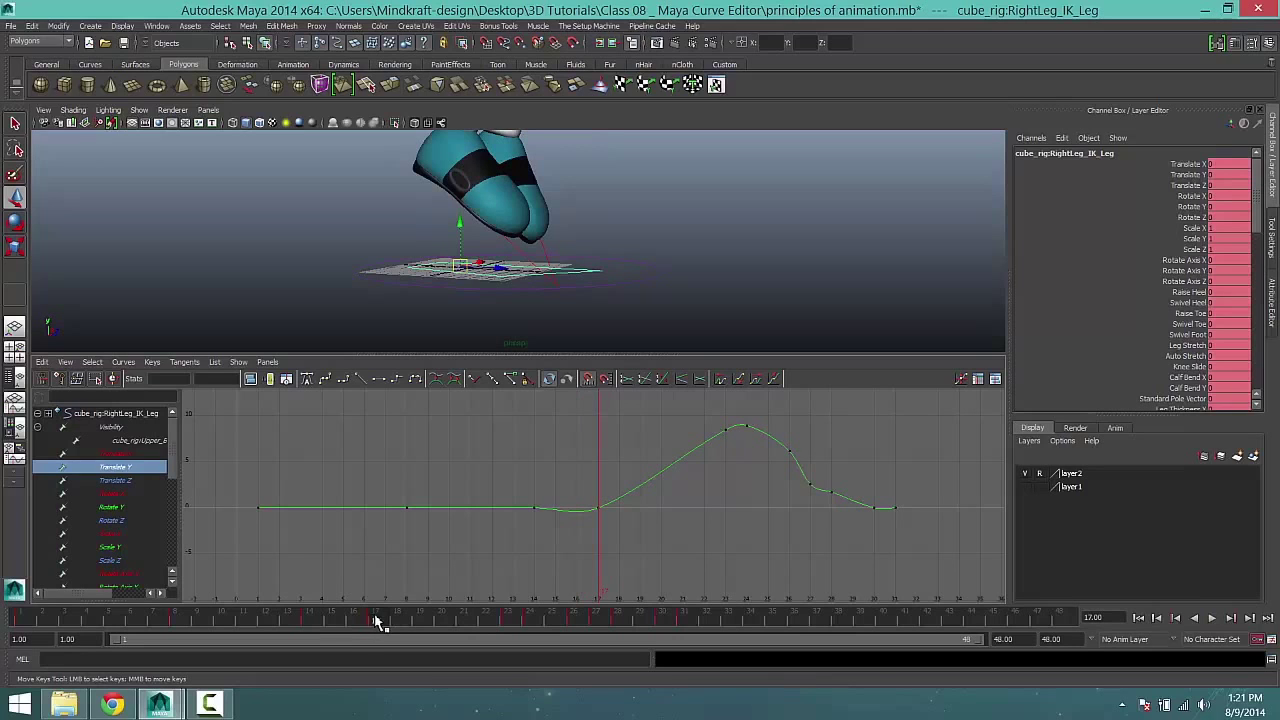
pyautogui.moveTo(383, 620)
pyautogui.mouseDown()
pyautogui.moveTo(400, 623)
pyautogui.moveTo(378, 620)
pyautogui.mouseUp()
pyautogui.click(310, 618)
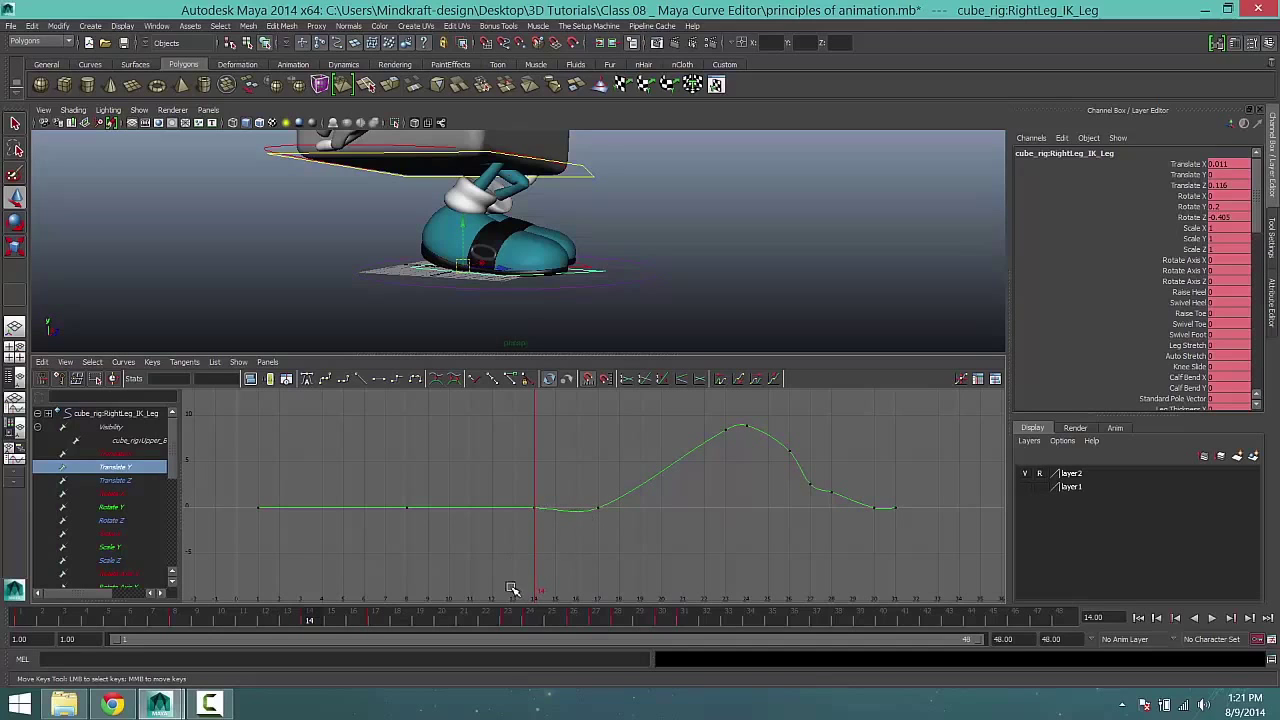
pyautogui.click(325, 619)
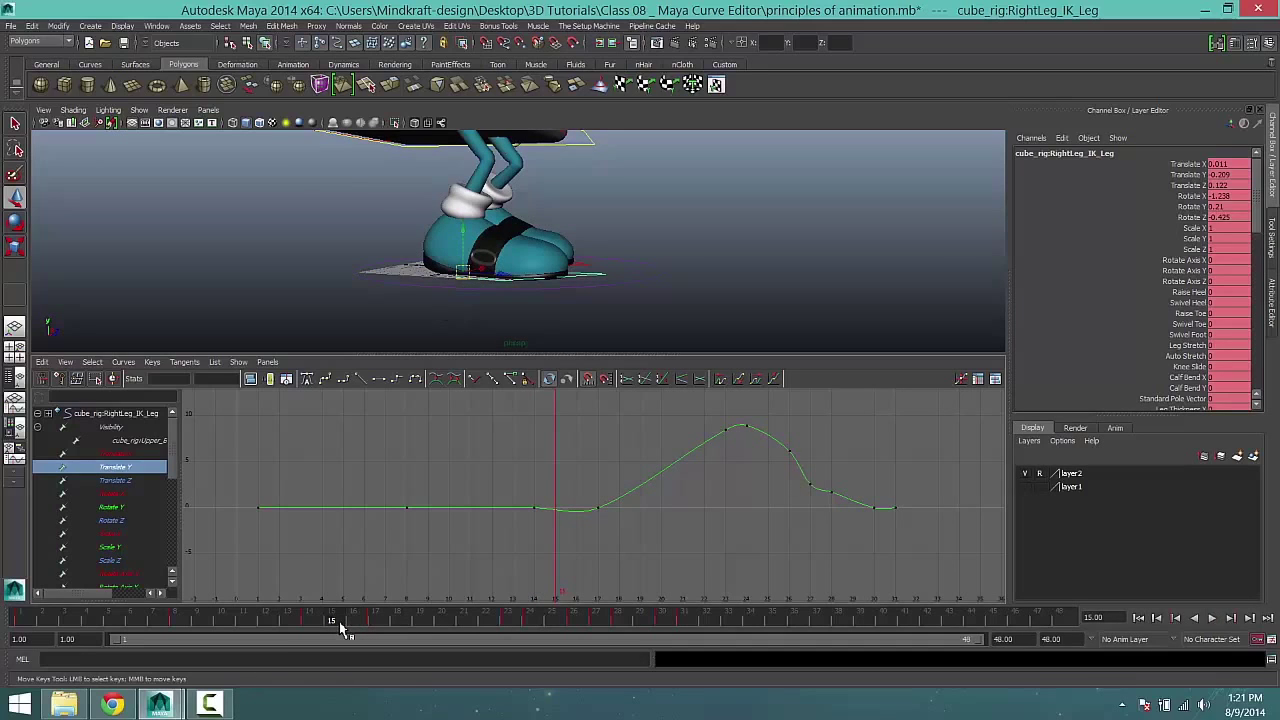
pyautogui.moveTo(348, 625); pyautogui.dragTo(392, 610)
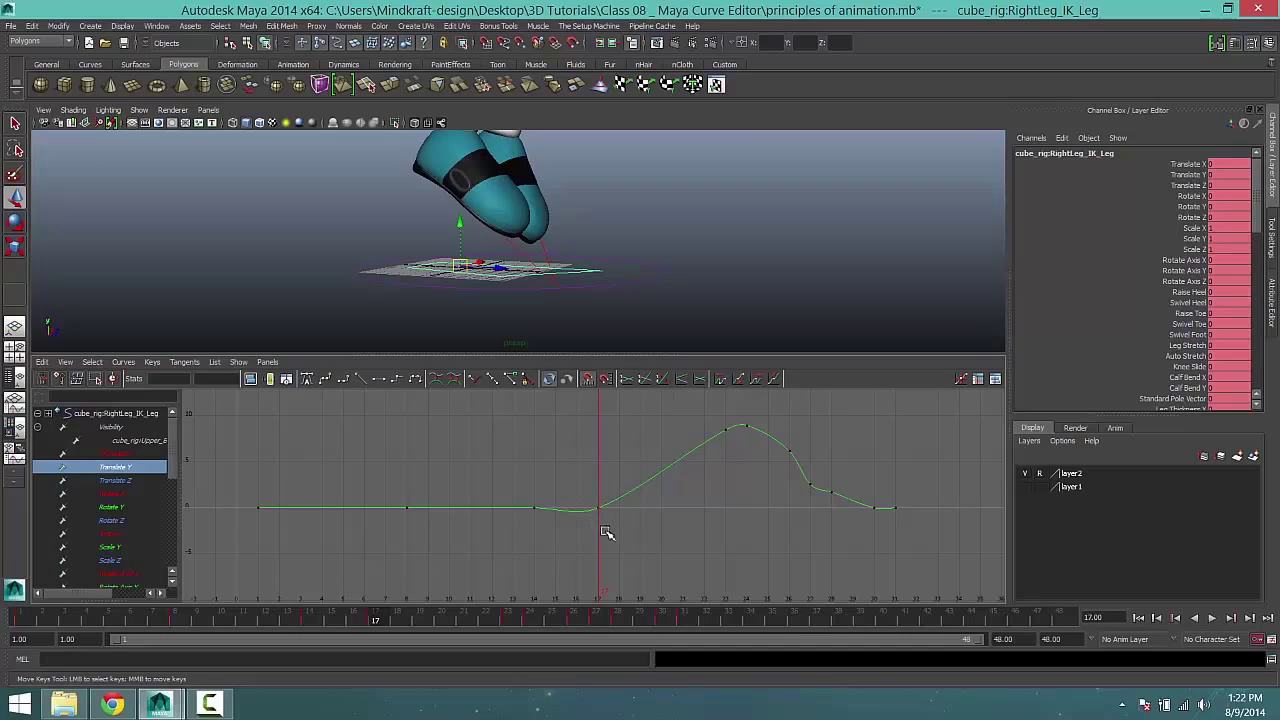
# Box-select the Translate Y key at frame 17 on the right-leg curve.
pyautogui.moveTo(603, 521); pyautogui.dragTo(581, 505)
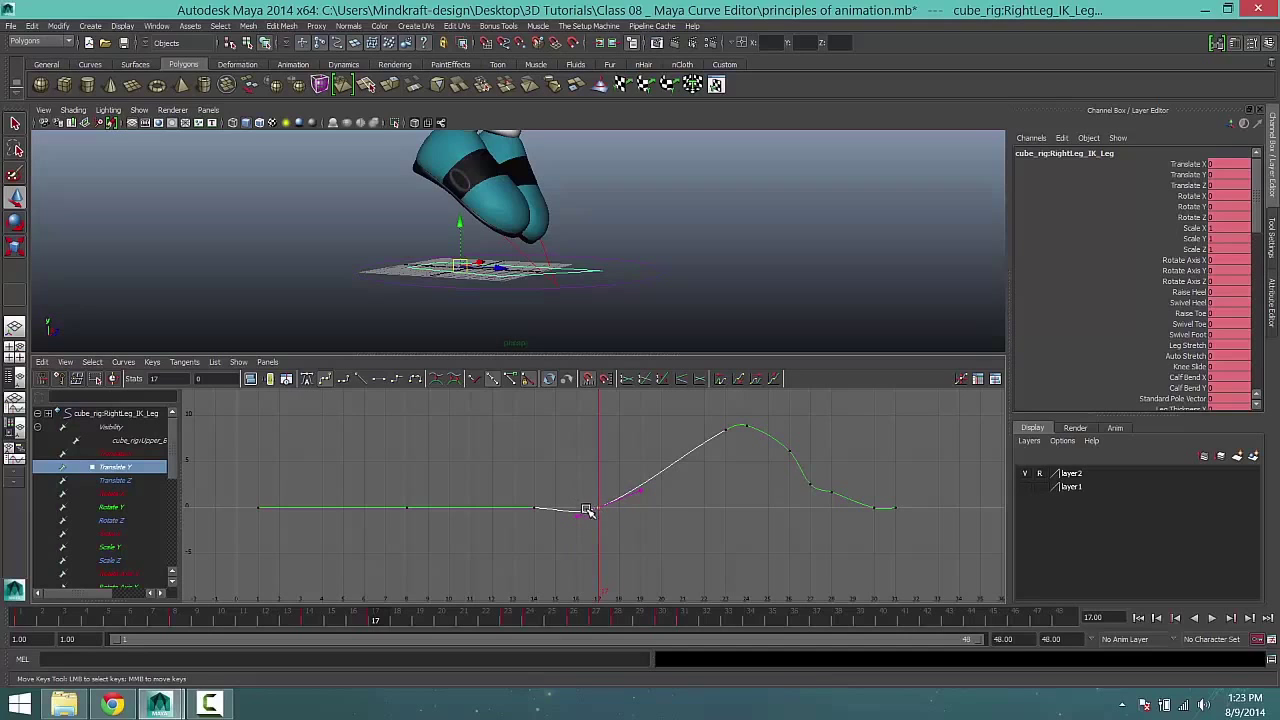
pyautogui.click(640, 491)
pyautogui.moveTo(640, 491); pyautogui.dragTo(642, 510, button='middle')
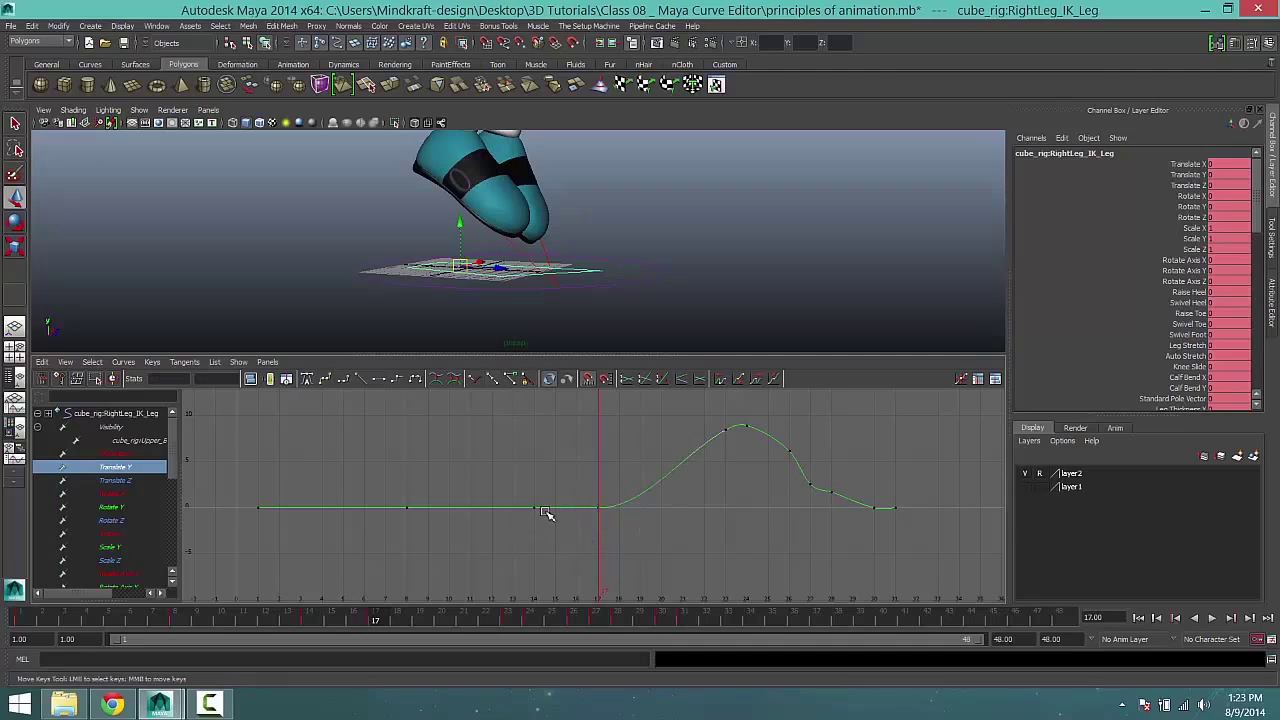
pyautogui.click(596, 540)
pyautogui.hotkey('alt', 'v')
pyautogui.hotkey('alt', 'v')
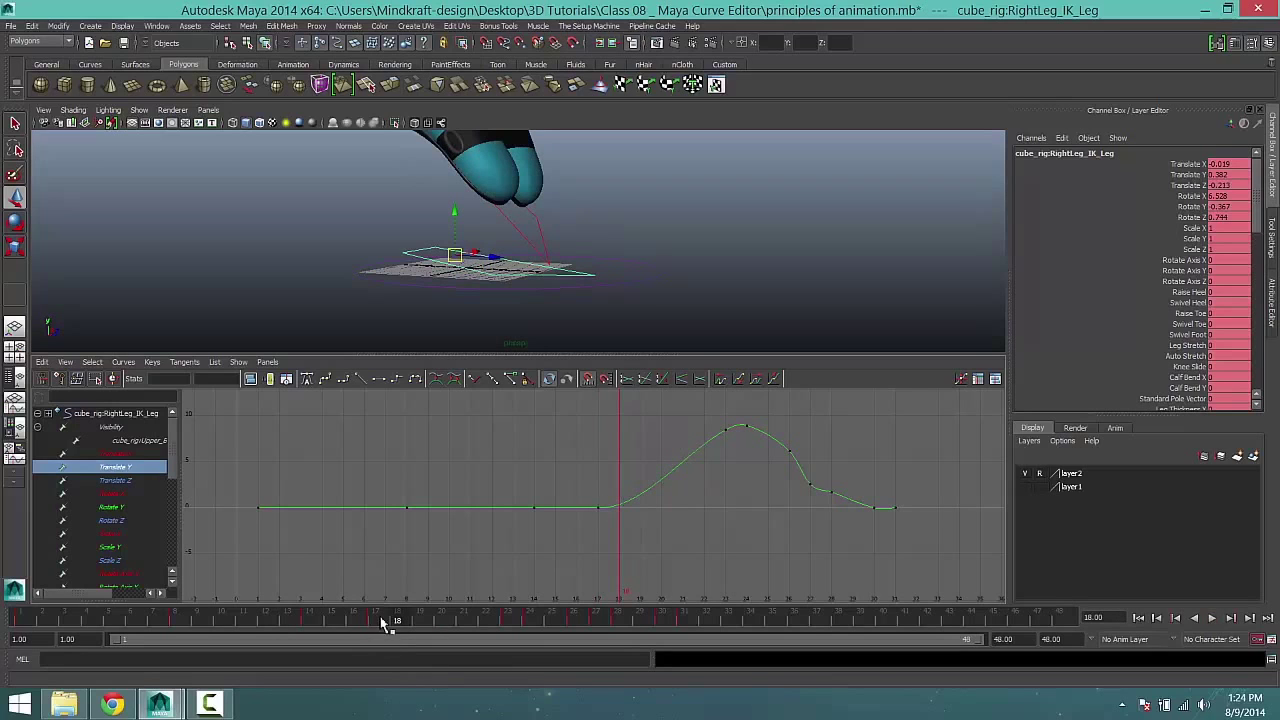
pyautogui.moveTo(386, 623)
pyautogui.mouseDown()
pyautogui.moveTo(443, 625)
pyautogui.moveTo(300, 623)
pyautogui.moveTo(455, 627)
pyautogui.mouseUp()
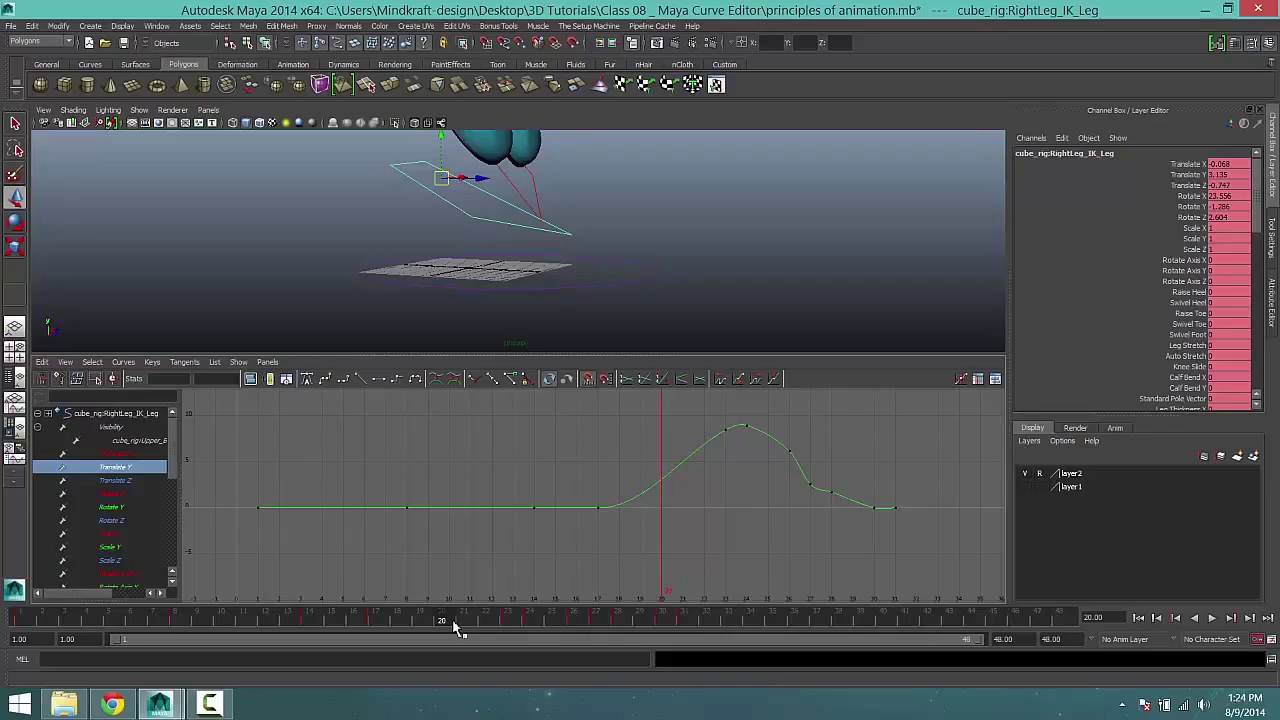
# Break the frame-17 key's tangents and tilt its out-tangent upward to steepen the lift.
pyautogui.click(597, 507)
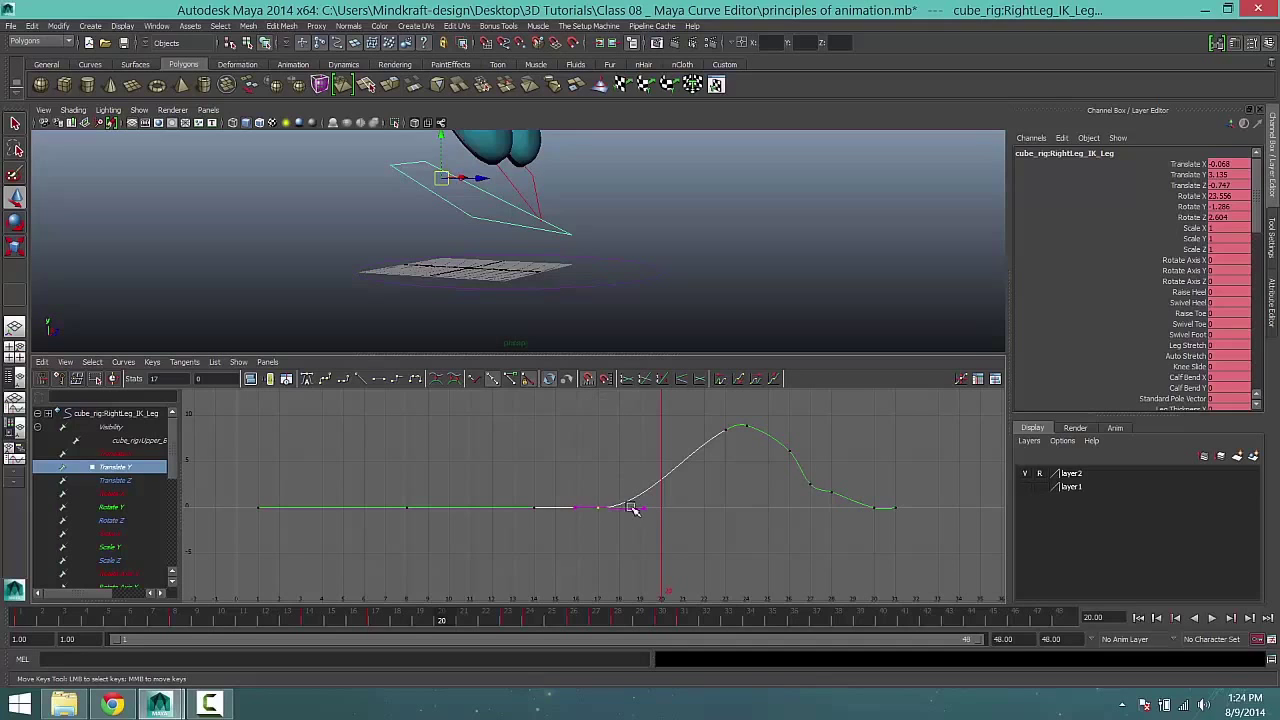
pyautogui.click(477, 388)
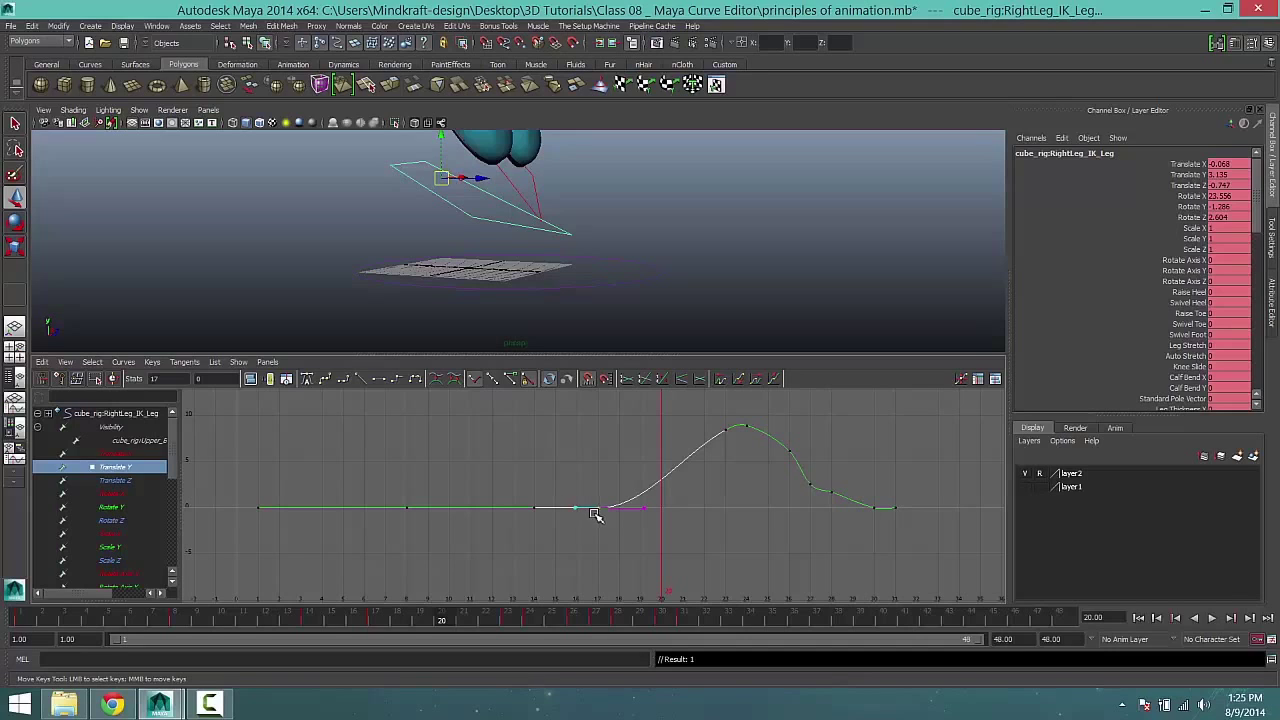
pyautogui.moveTo(594, 514); pyautogui.dragTo(656, 514, button='middle')
pyautogui.moveTo(614, 466); pyautogui.dragTo(664, 528)
pyautogui.moveTo(646, 512); pyautogui.dragTo(643, 500, button='middle')
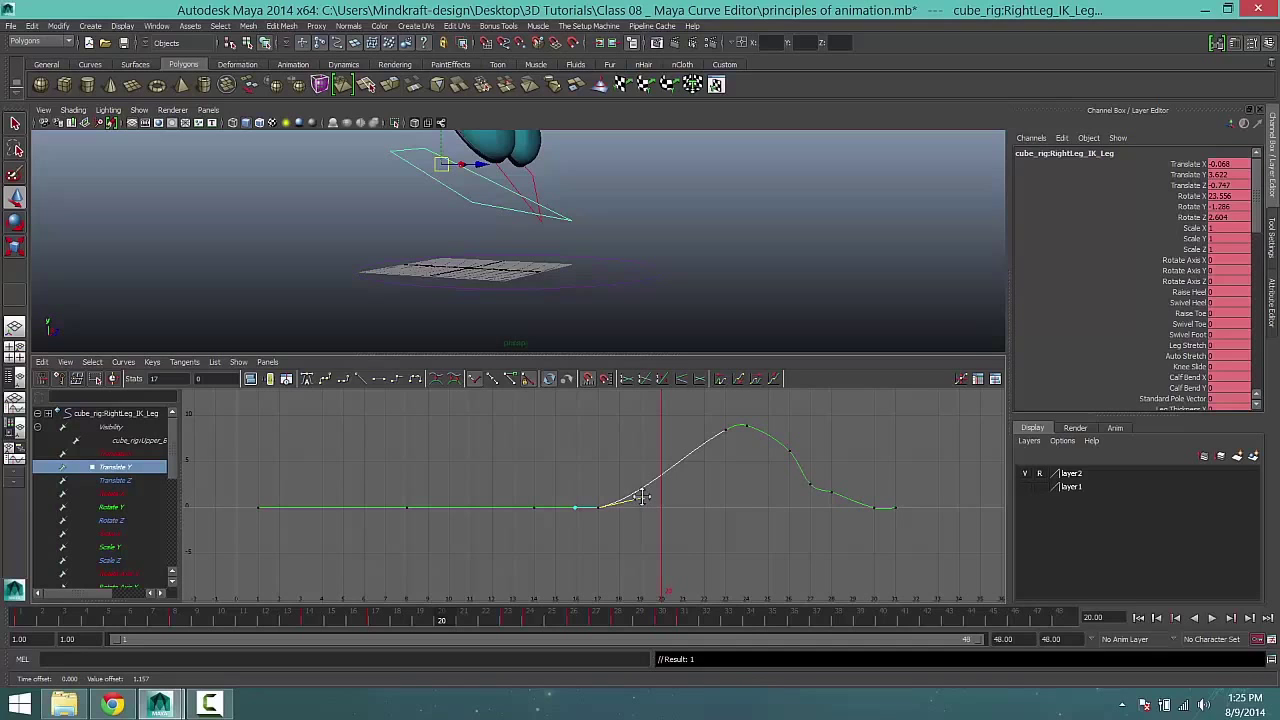
pyautogui.moveTo(641, 497)
pyautogui.mouseDown(button='middle')
pyautogui.moveTo(636, 485)
pyautogui.moveTo(633, 504)
pyautogui.mouseUp(button='middle')
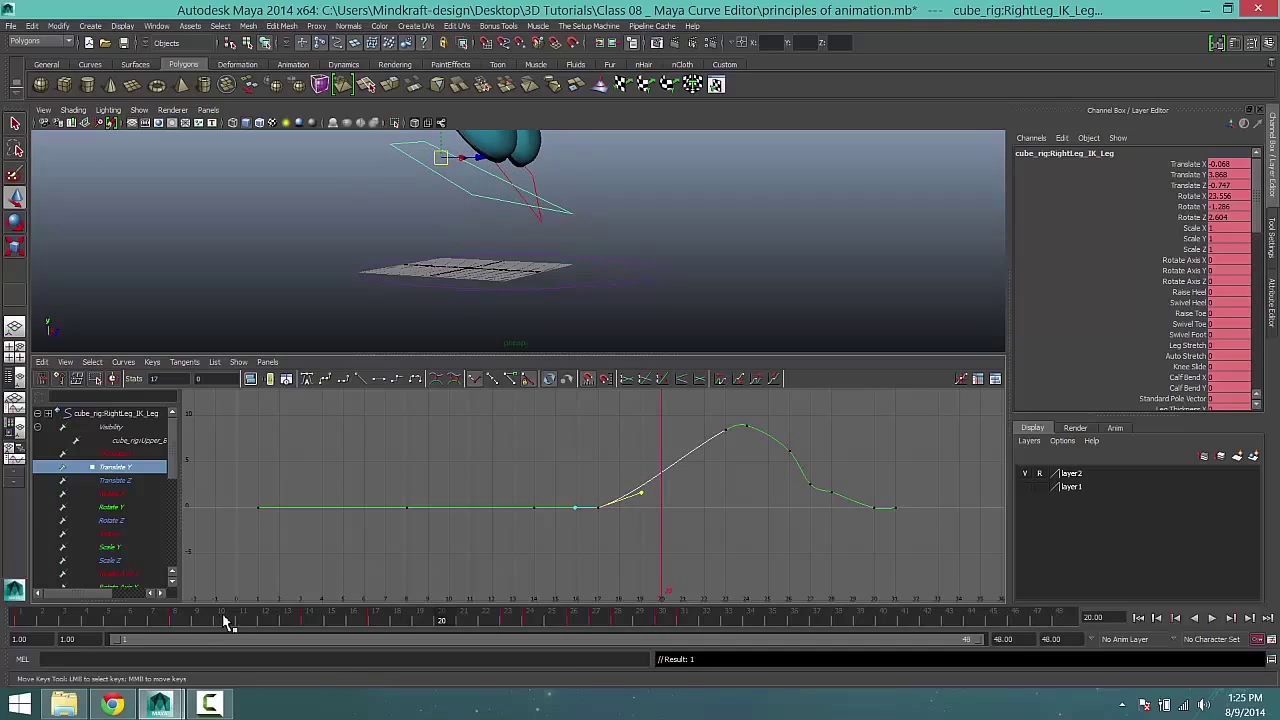
# Review the lift across frames 14–21 and select the peak key at frame 24.
pyautogui.moveTo(222, 613)
pyautogui.mouseDown()
pyautogui.moveTo(377, 640)
pyautogui.moveTo(392, 614)
pyautogui.mouseUp()
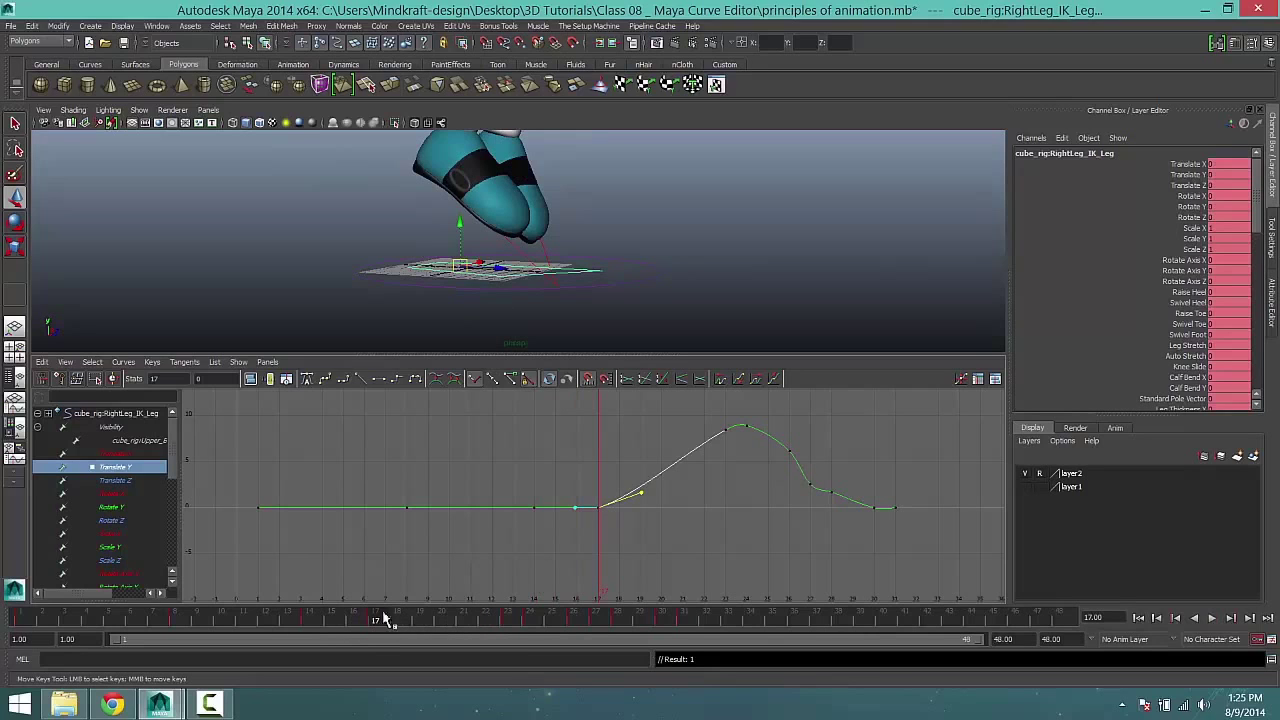
pyautogui.moveTo(388, 623); pyautogui.dragTo(534, 622)
pyautogui.click(745, 427)
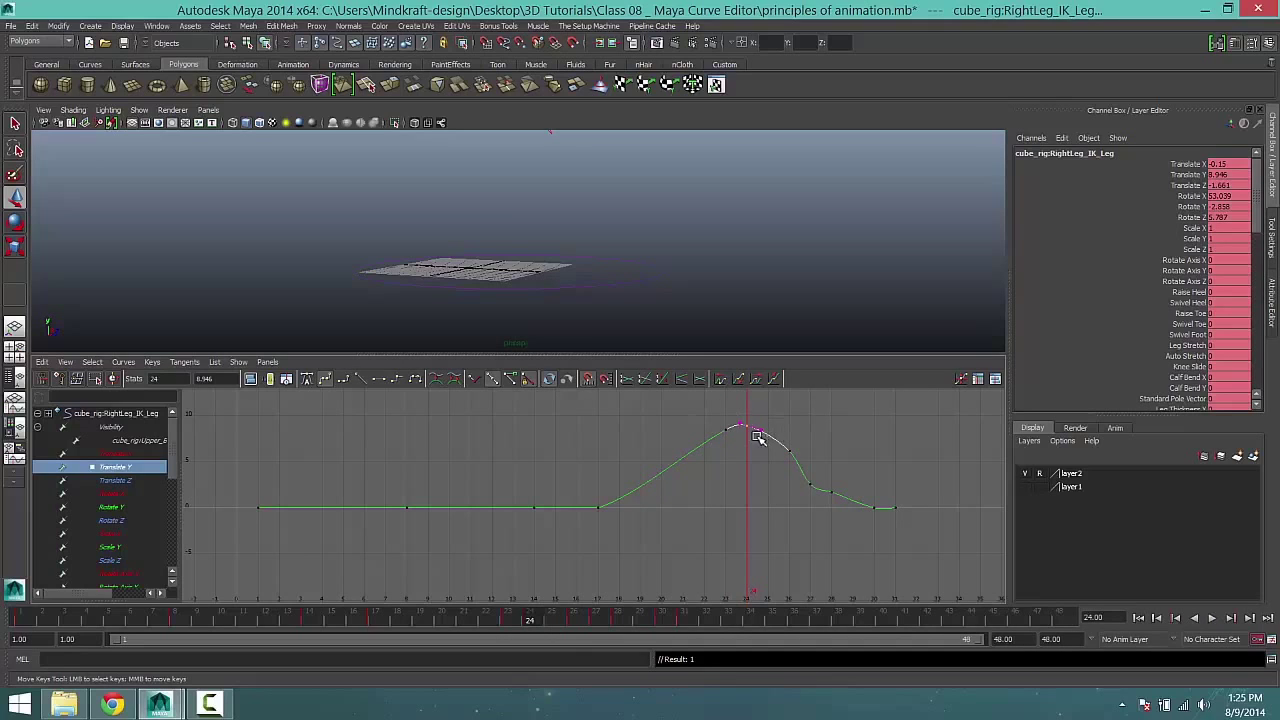
pyautogui.click(752, 428)
# Bring the frame-24 peak key into view and give it flat tangents.
pyautogui.scroll(2, 764, 440)
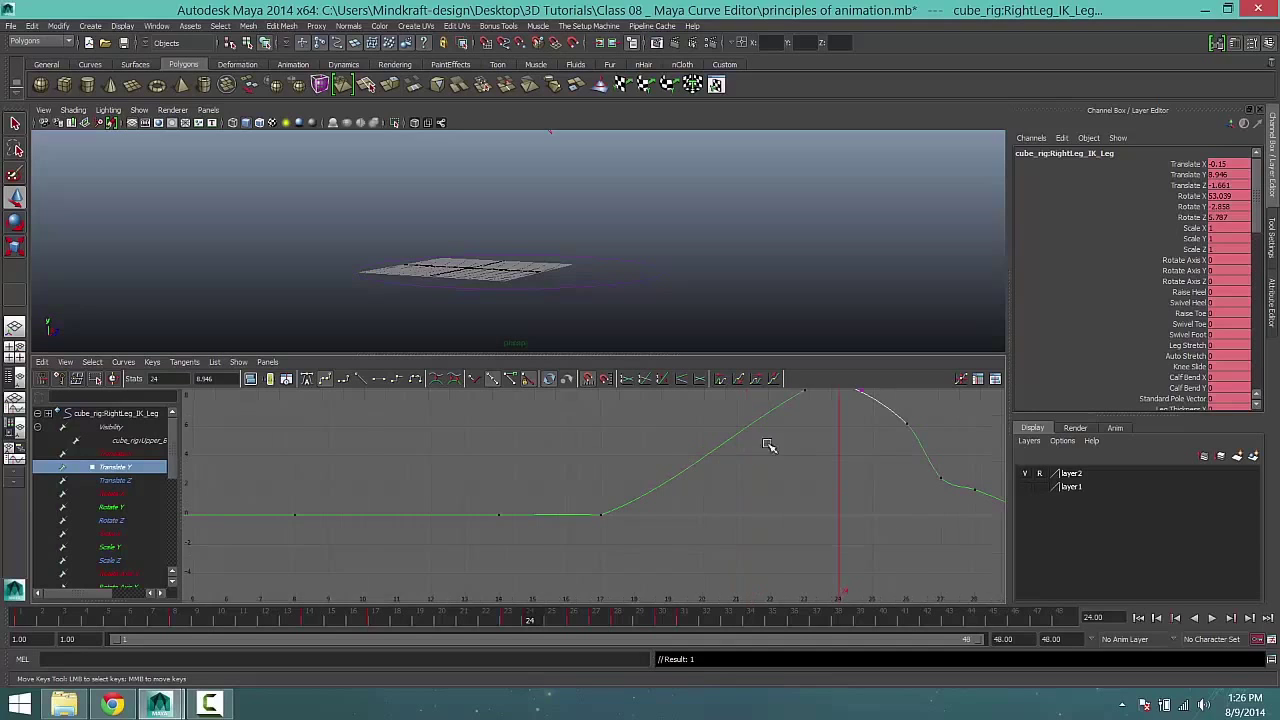
pyautogui.scroll(-2, 674, 523)
pyautogui.scroll(4, 814, 494)
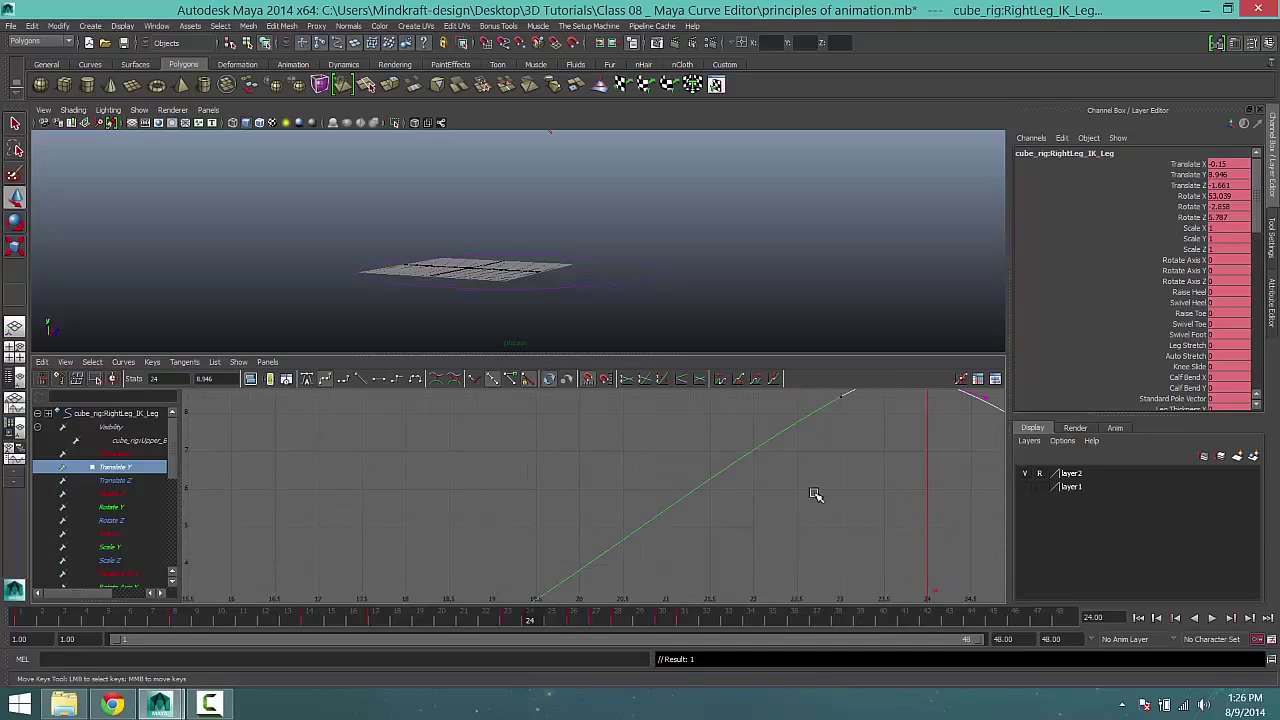
pyautogui.keyDown('alt'); pyautogui.moveTo(912, 414); pyautogui.dragTo(700, 476, button='middle'); pyautogui.keyUp('alt')
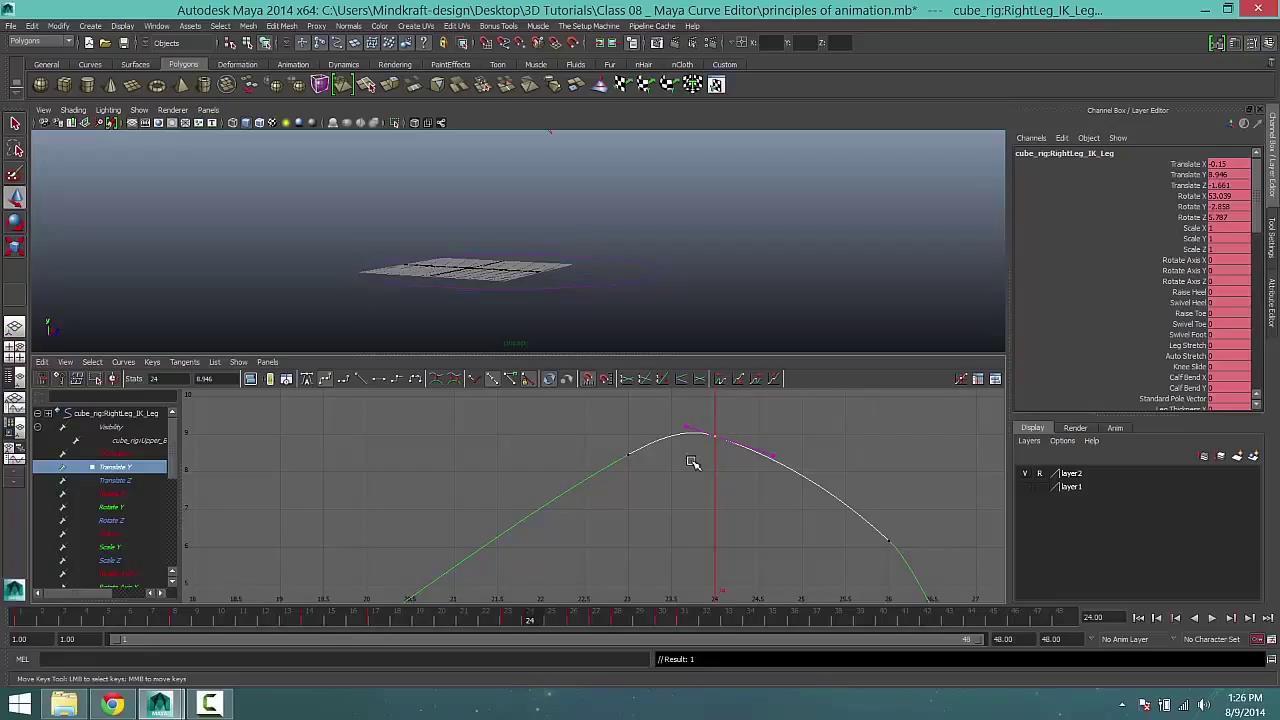
pyautogui.click(380, 385)
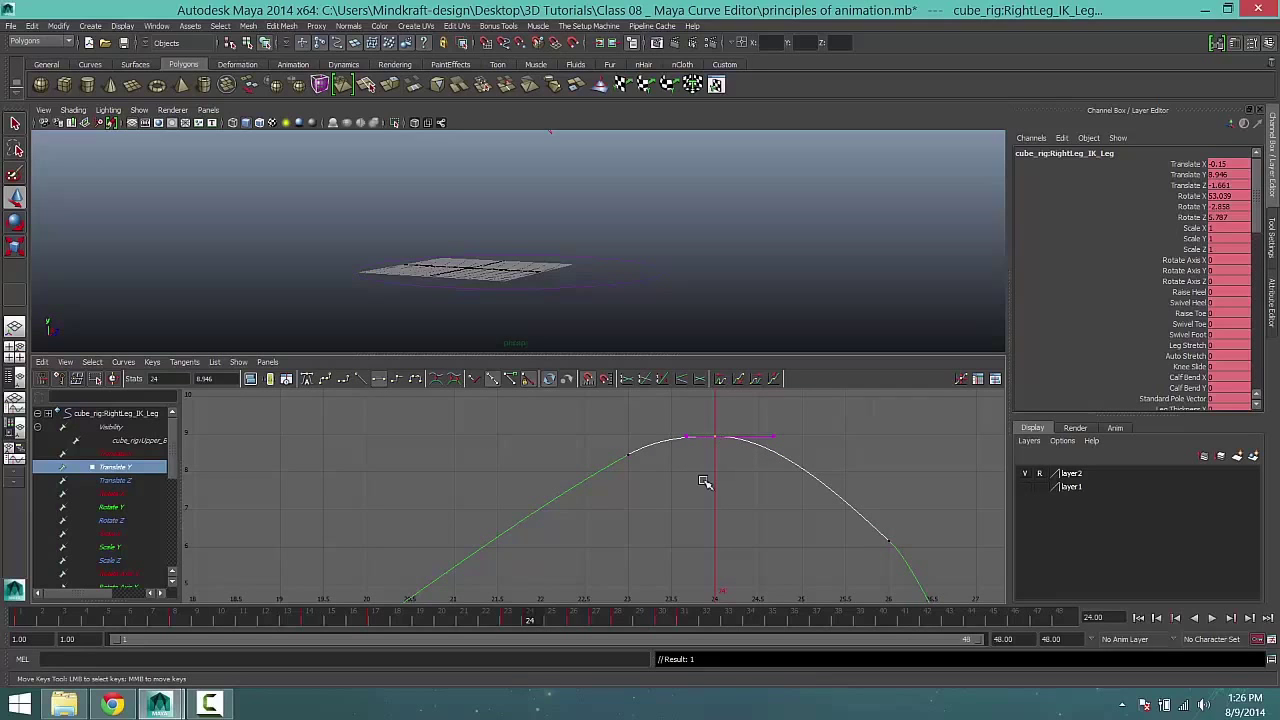
pyautogui.scroll(-3, 700, 488)
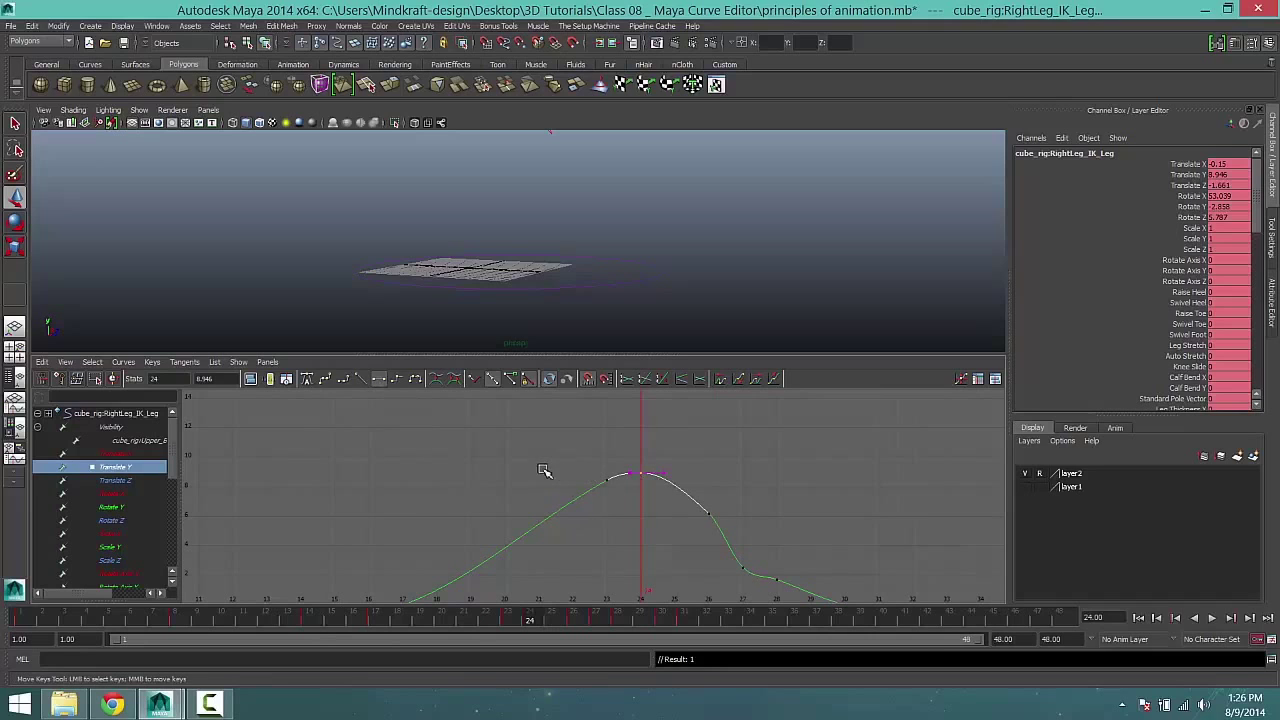
pyautogui.moveTo(445, 625); pyautogui.dragTo(531, 620)
pyautogui.moveTo(545, 622); pyautogui.dragTo(576, 622)
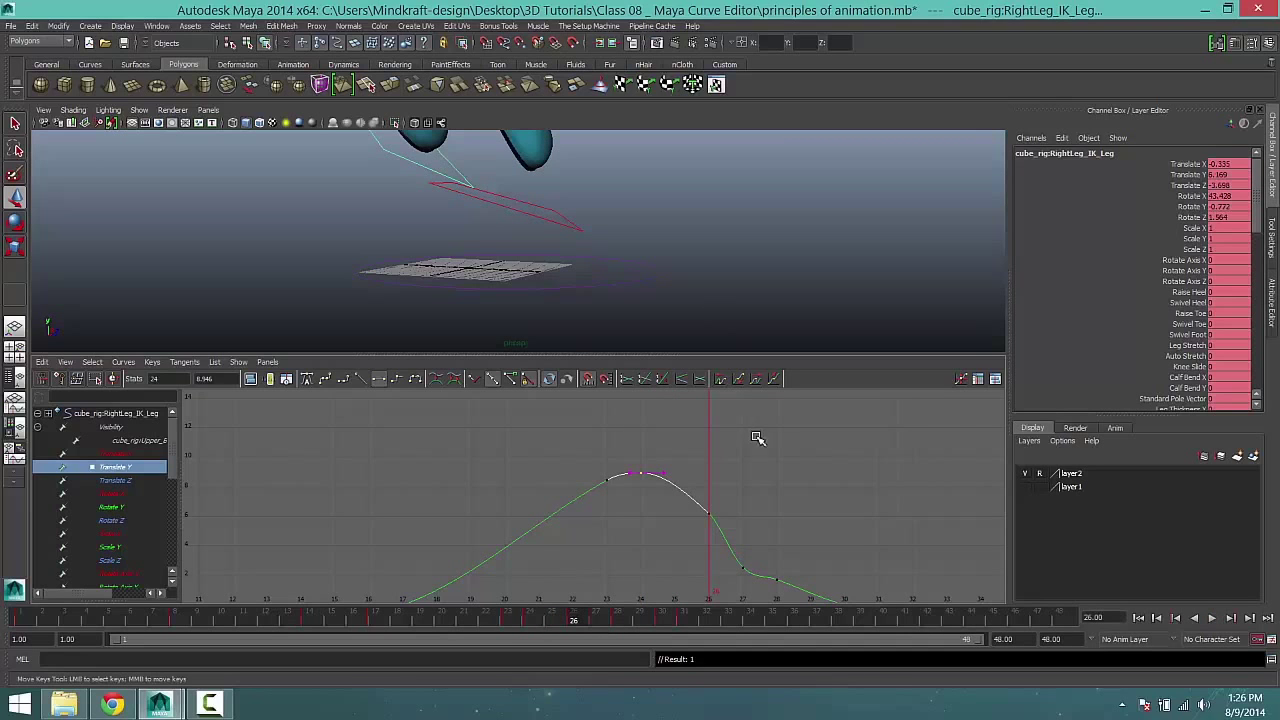
pyautogui.keyDown('alt'); pyautogui.moveTo(767, 451); pyautogui.dragTo(570, 526, button='right'); pyautogui.keyUp('alt')
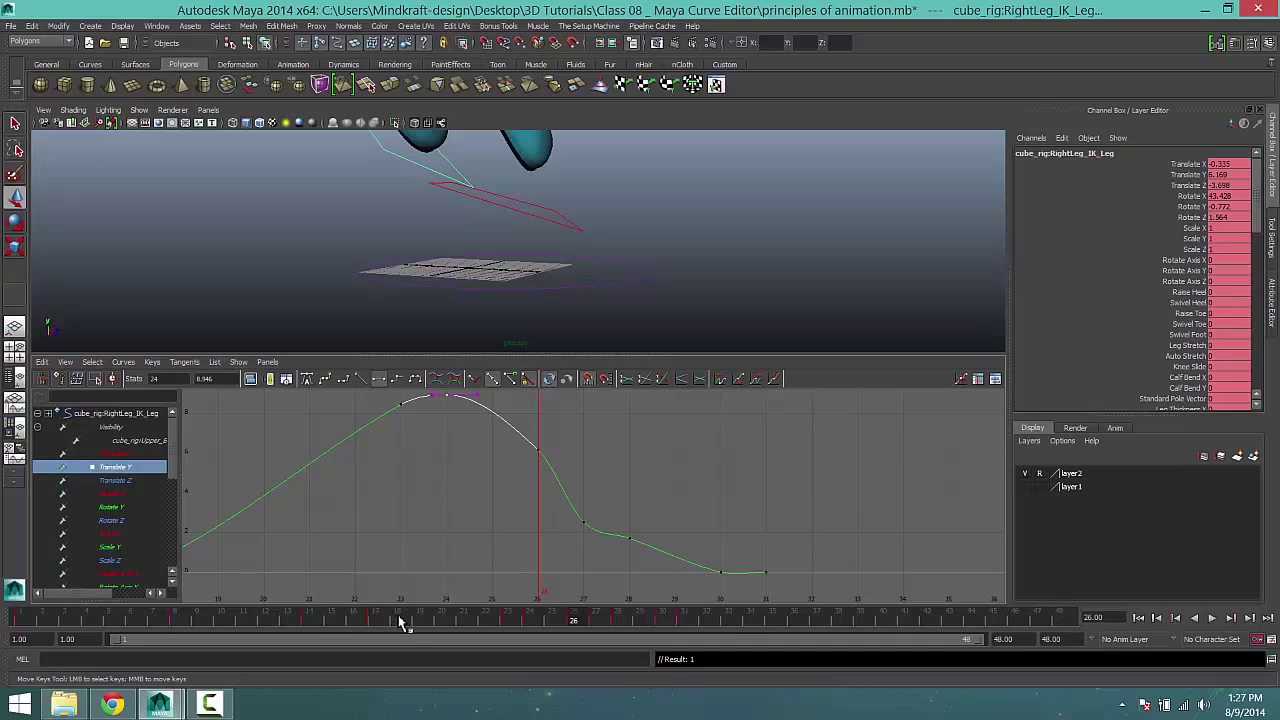
pyautogui.moveTo(543, 620); pyautogui.dragTo(604, 628)
pyautogui.moveTo(615, 626); pyautogui.dragTo(688, 630)
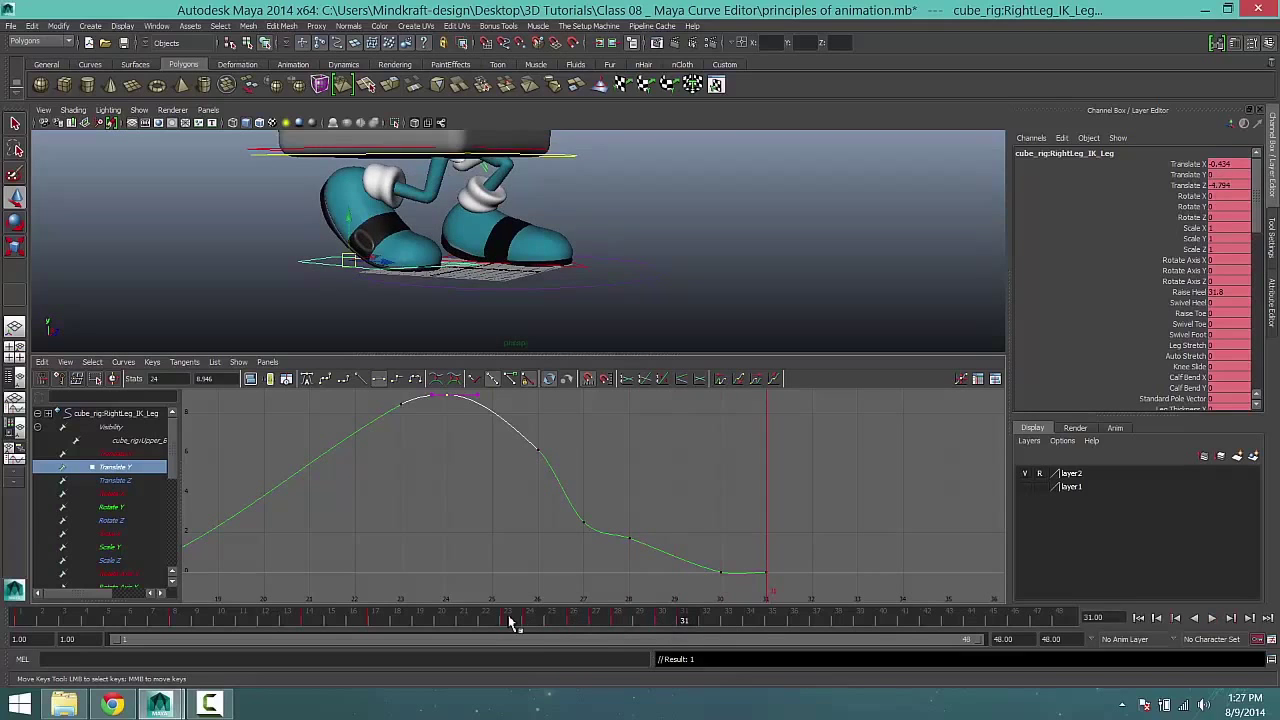
pyautogui.moveTo(514, 623); pyautogui.dragTo(600, 624)
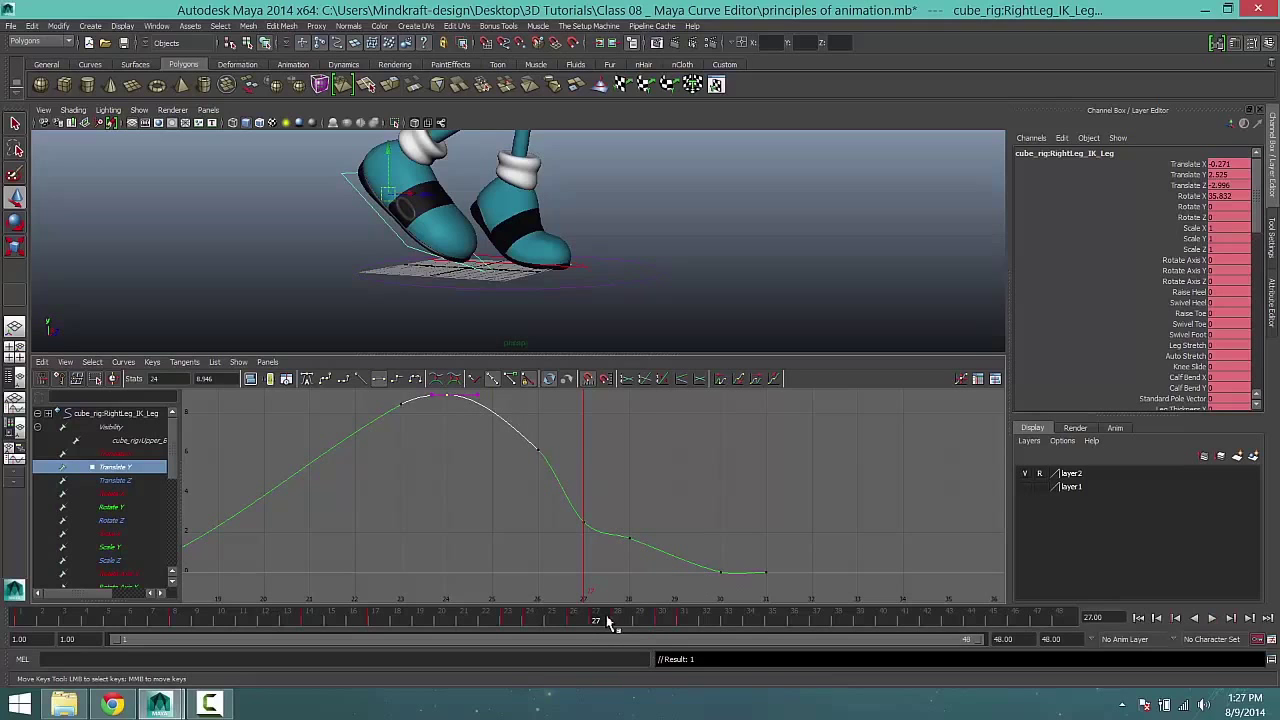
pyautogui.hotkey('alt', 'v')
# Stop playback, go to frame 27 and raise that key to 3.837, undoing one wrong drag.
pyautogui.click(574, 620)
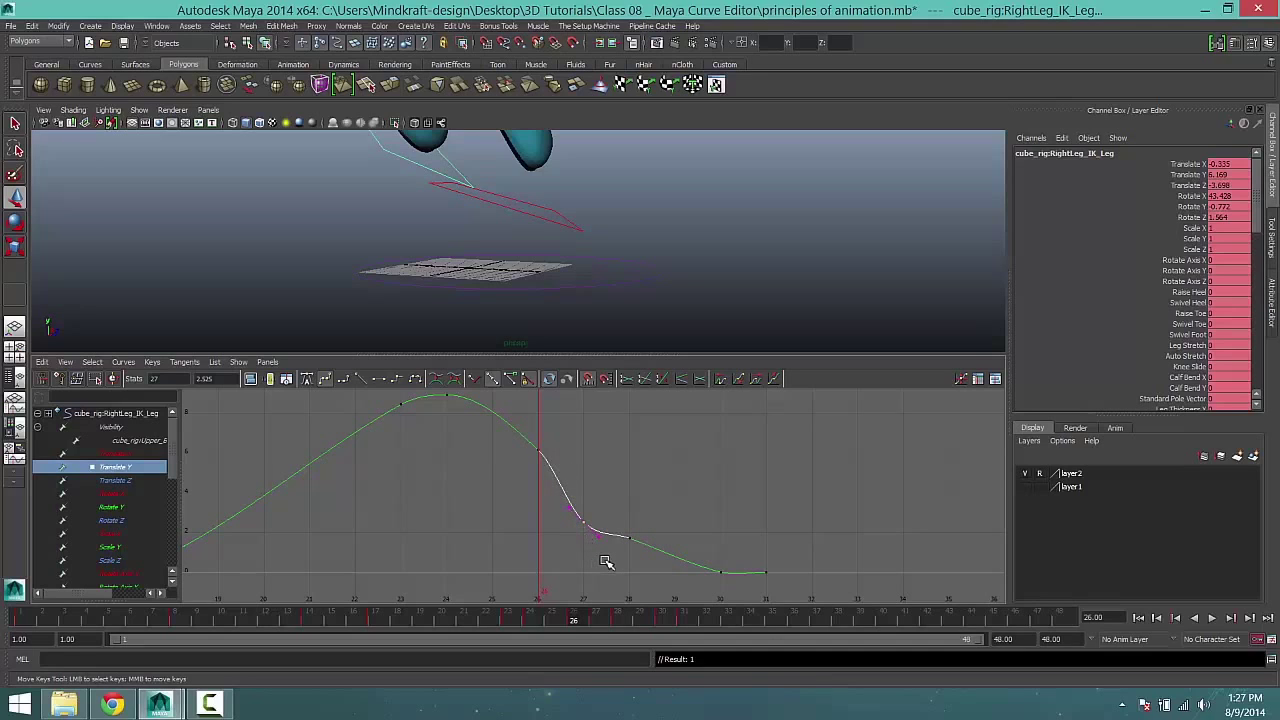
pyautogui.click(594, 622)
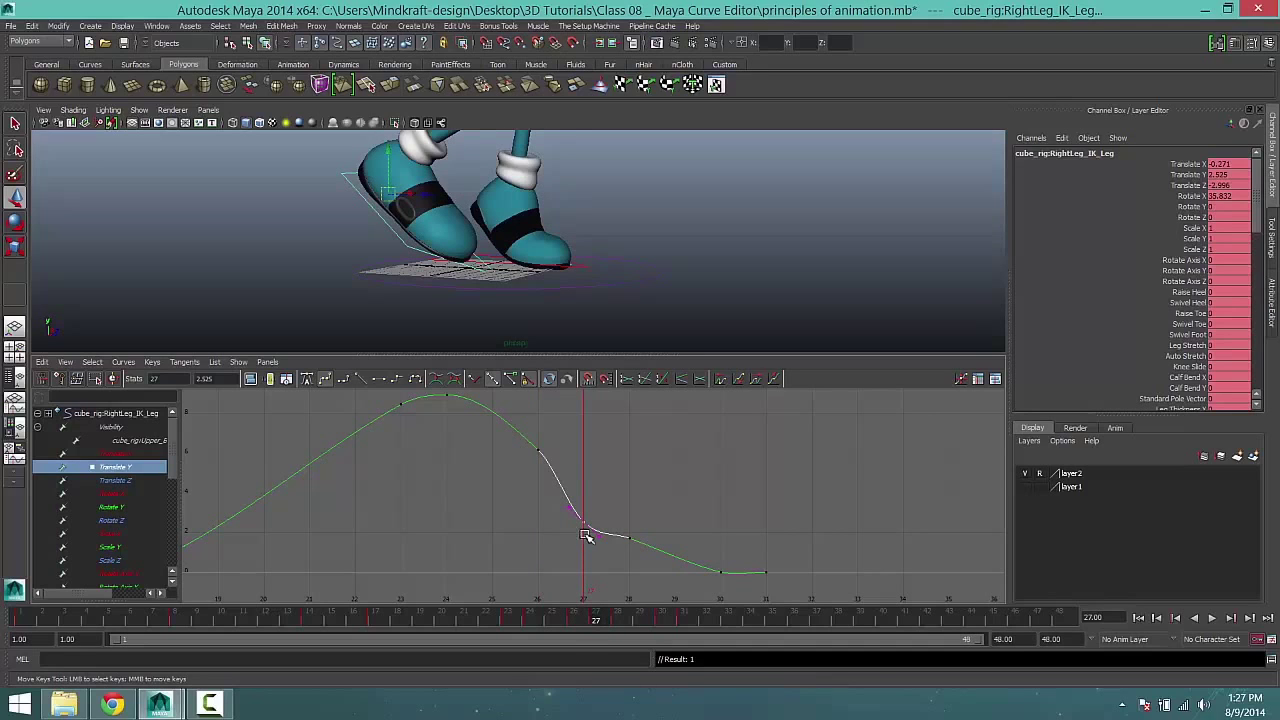
pyautogui.moveTo(575, 528); pyautogui.dragTo(576, 530, button='middle')
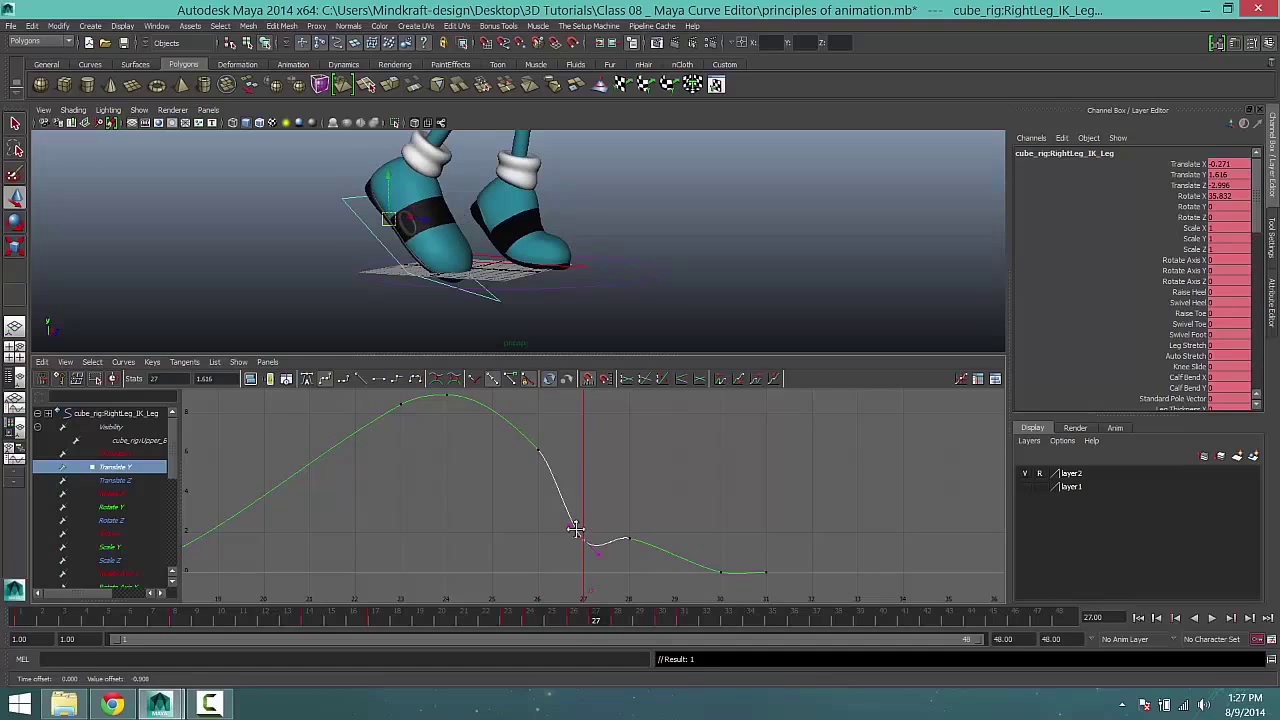
pyautogui.hotkey('ctrl', 'z')
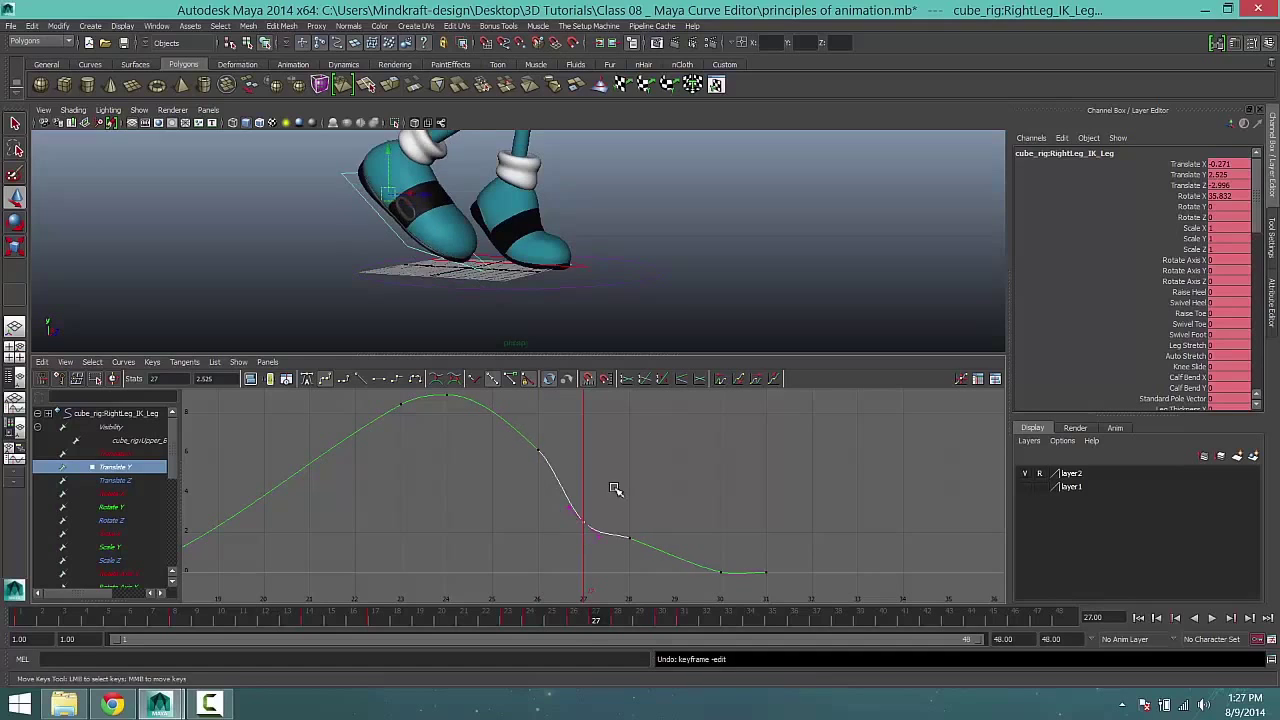
pyautogui.middleClick(580, 541)
pyautogui.moveTo(583, 532); pyautogui.dragTo(583, 512, button='middle')
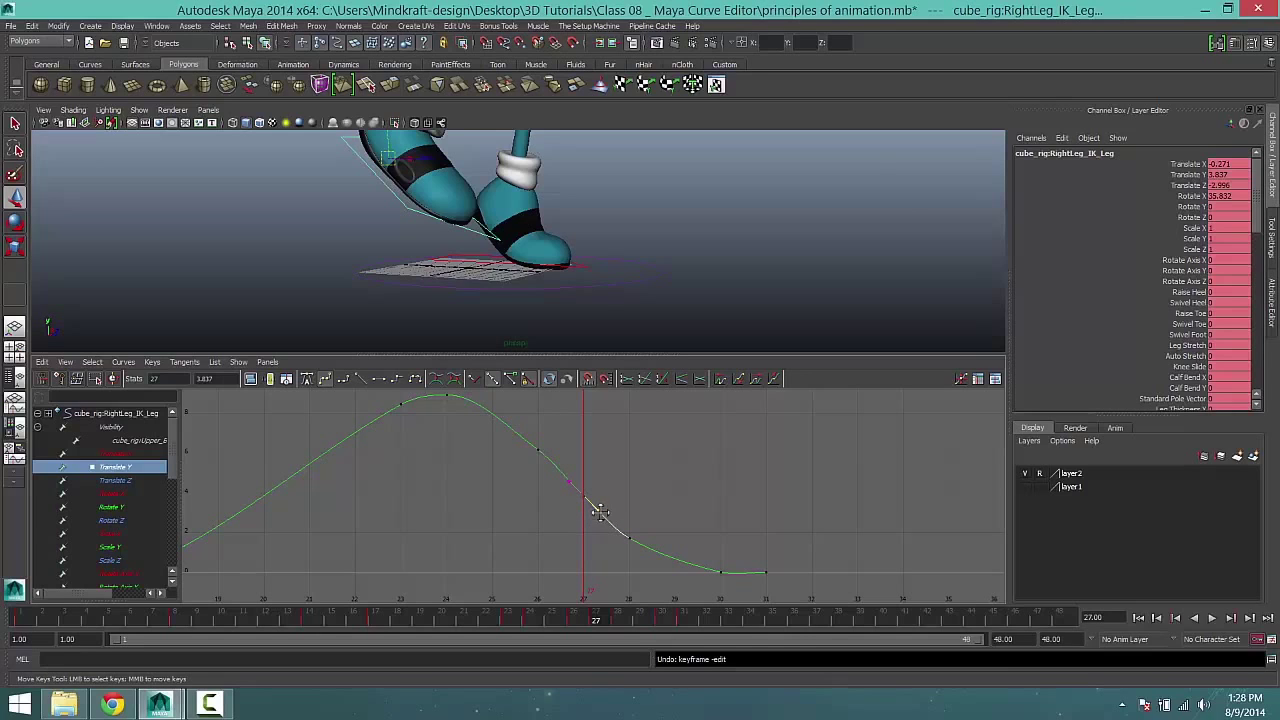
pyautogui.moveTo(598, 512); pyautogui.dragTo(598, 513, button='middle')
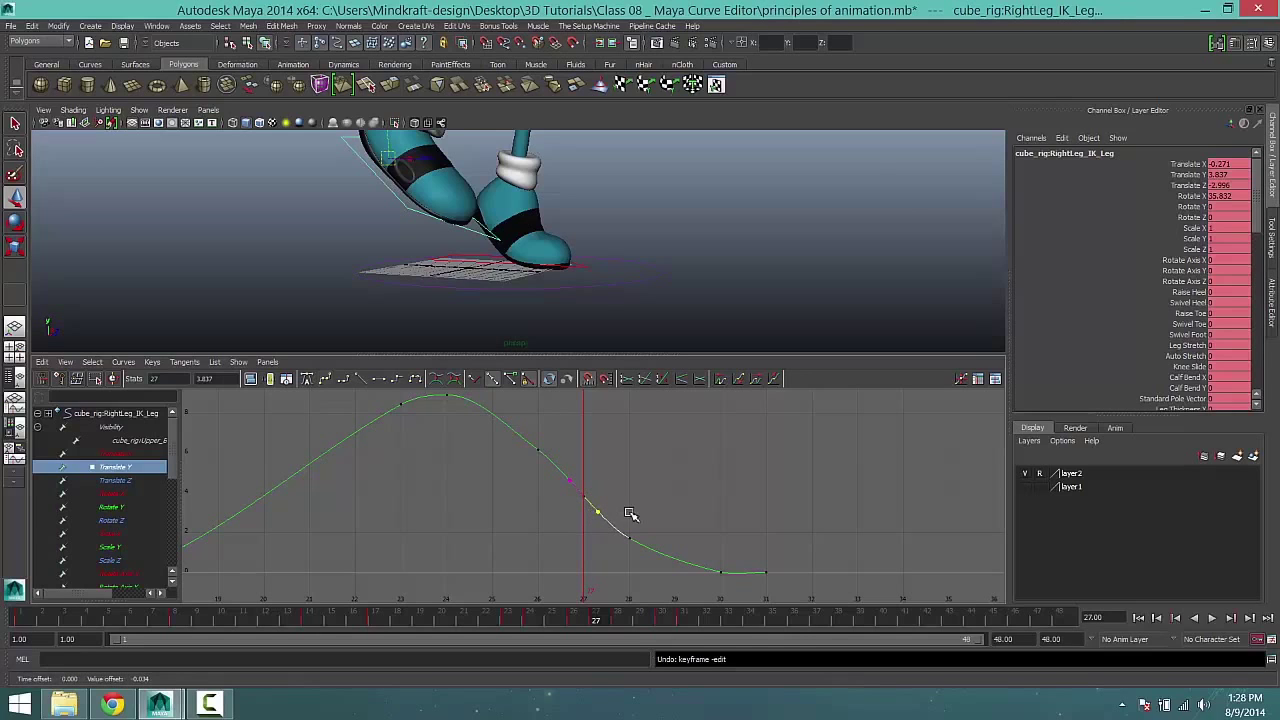
pyautogui.click(561, 484)
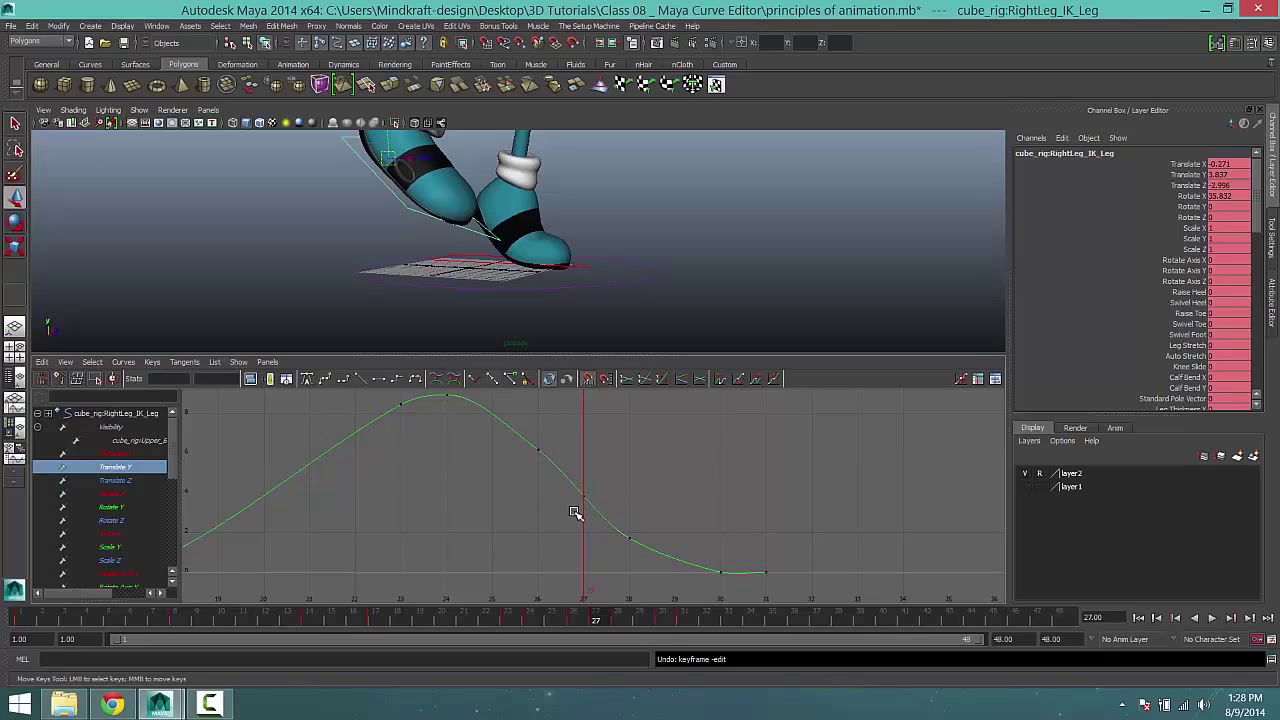
# Nudge the frame-26 key's left tangent handle to reshape the curve slightly.
pyautogui.keyDown('alt'); pyautogui.moveTo(557, 503); pyautogui.dragTo(551, 517, button='middle'); pyautogui.keyUp('alt')
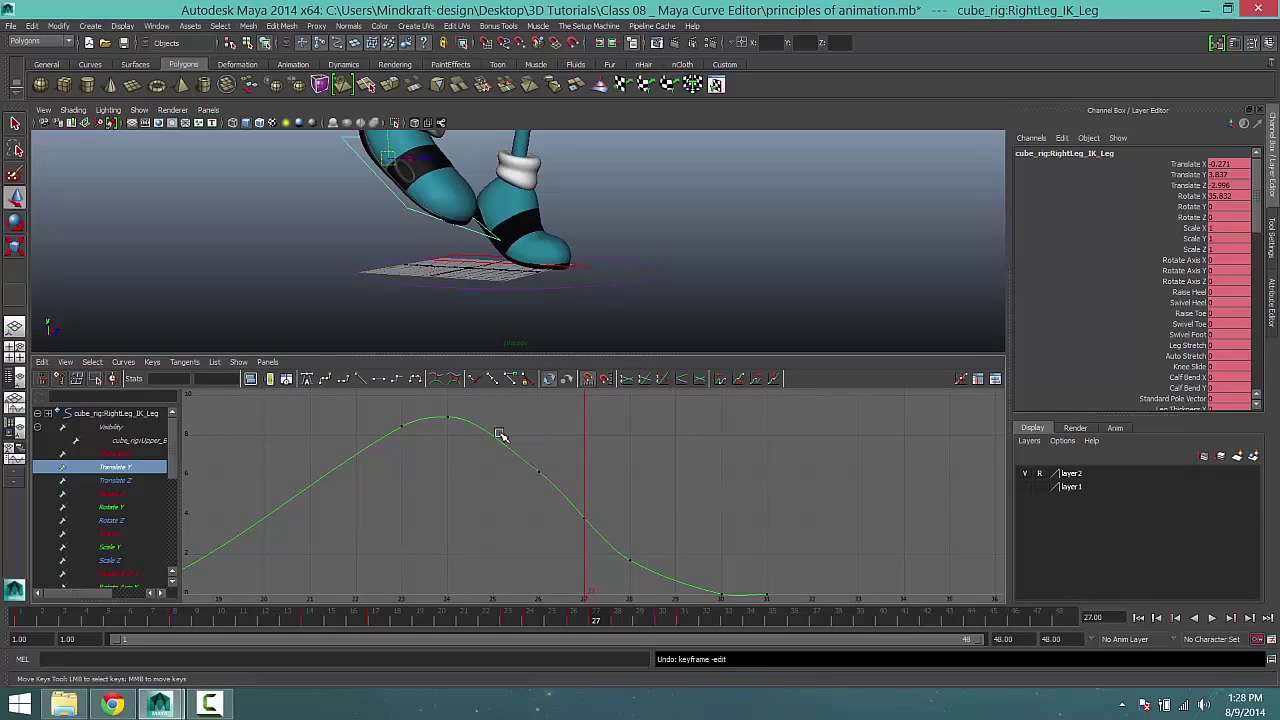
pyautogui.click(538, 472)
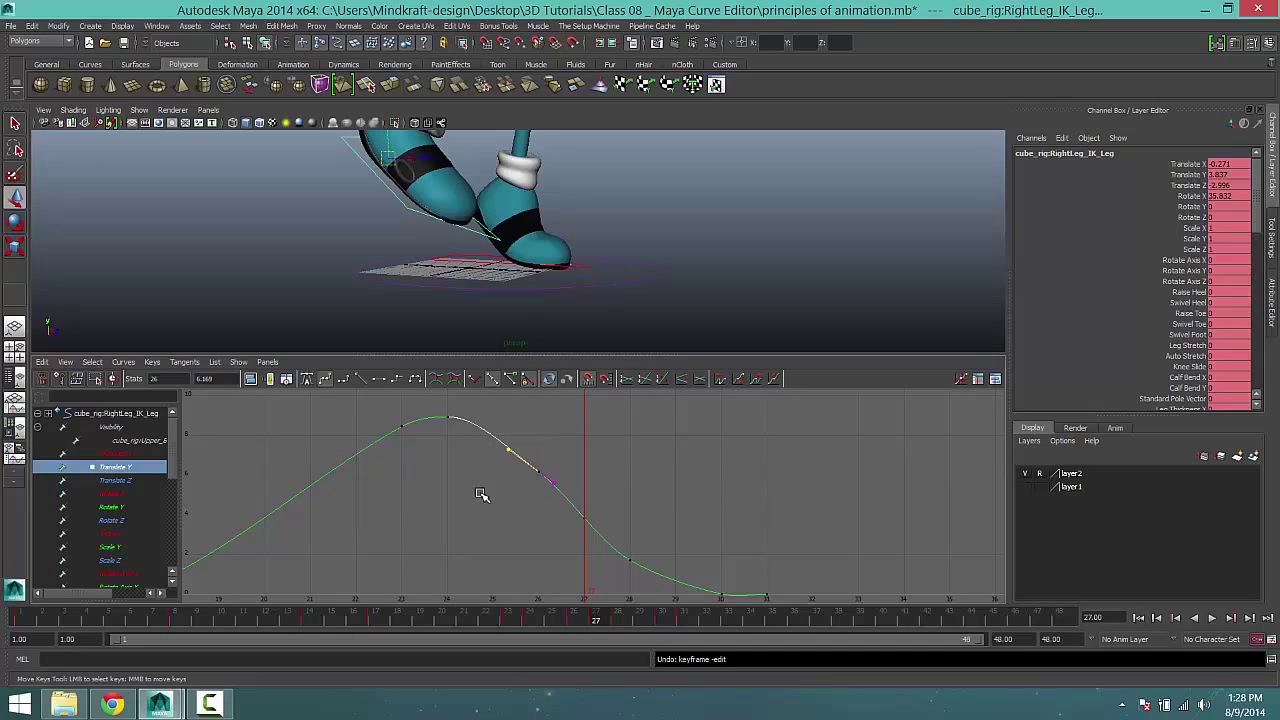
pyautogui.click(510, 452)
pyautogui.moveTo(510, 452); pyautogui.dragTo(510, 452, button='middle')
pyautogui.moveTo(513, 449); pyautogui.dragTo(518, 447, button='middle')
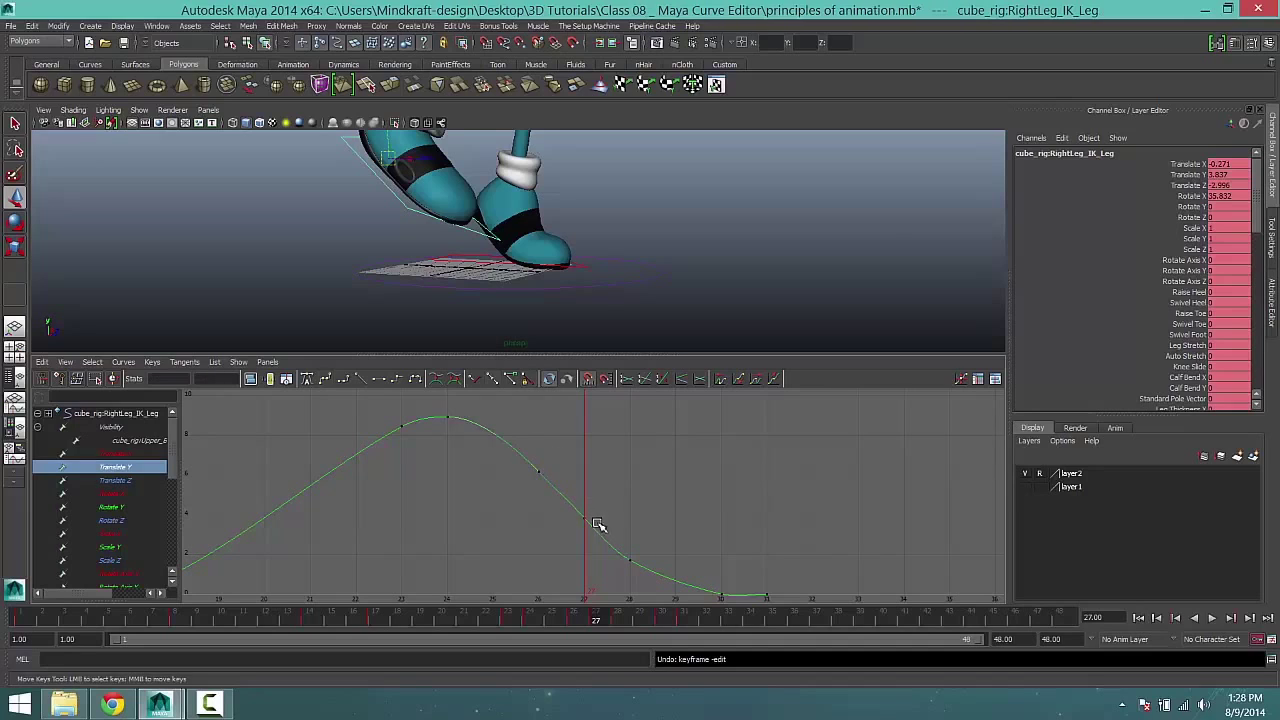
# Lower the frame-27 Translate Y key slightly to 3.782.
pyautogui.moveTo(614, 486); pyautogui.dragTo(576, 538)
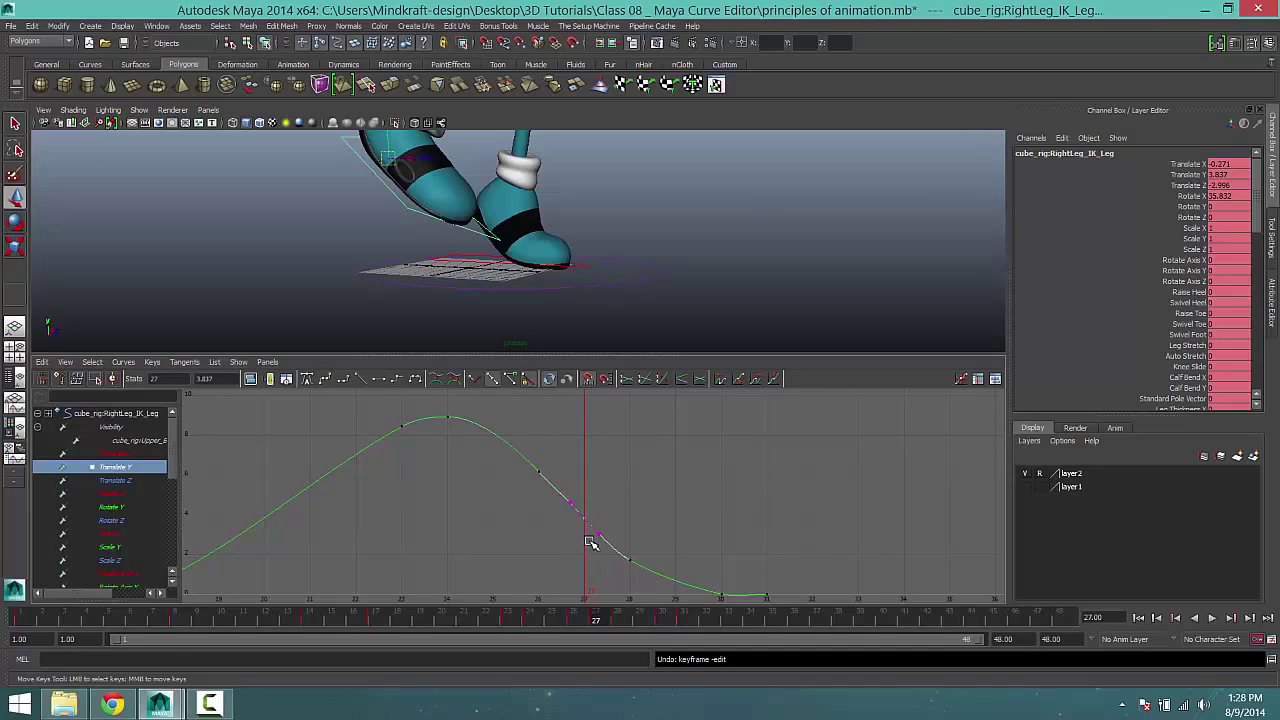
pyautogui.moveTo(590, 541); pyautogui.dragTo(589, 546, button='middle')
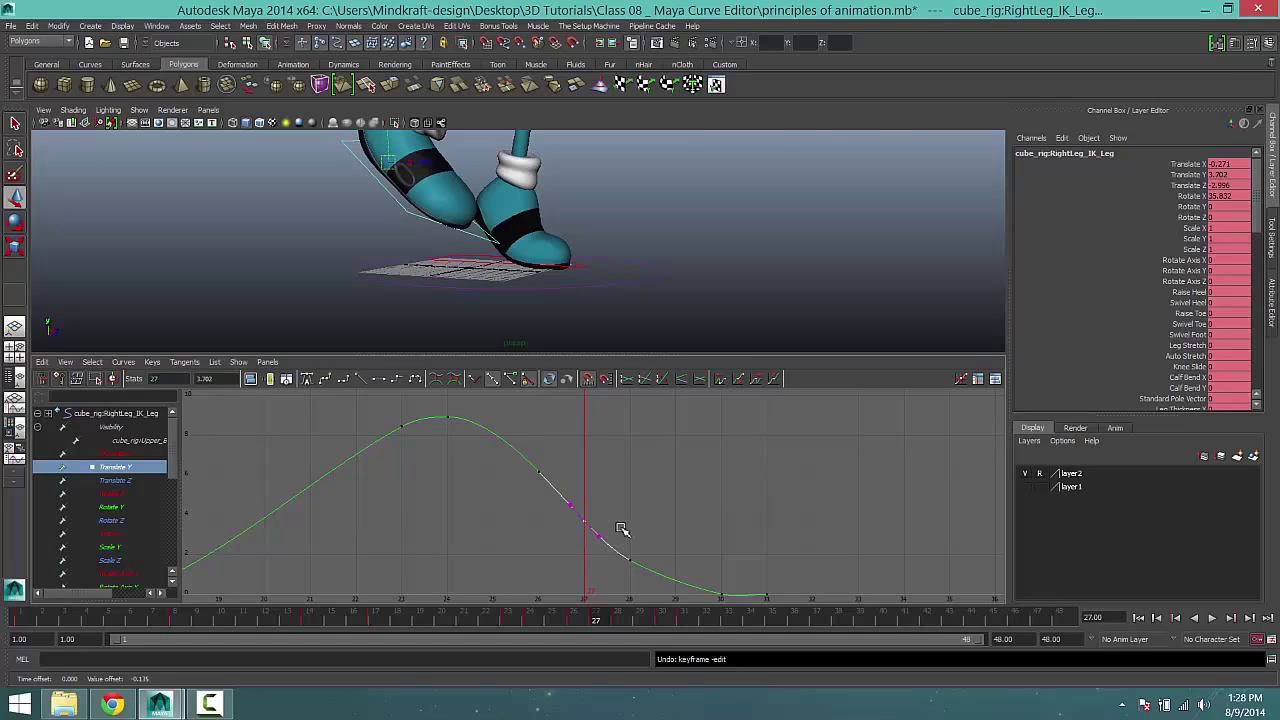
pyautogui.middleClick(587, 532)
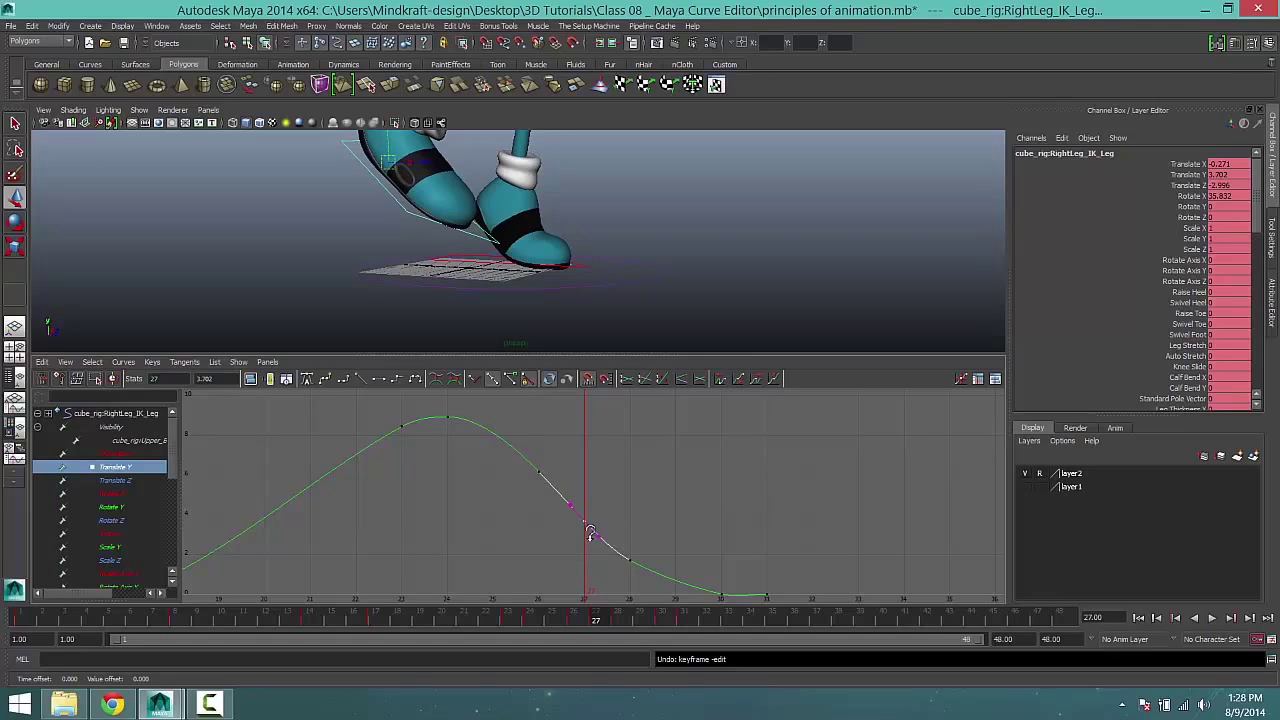
pyautogui.click(645, 545)
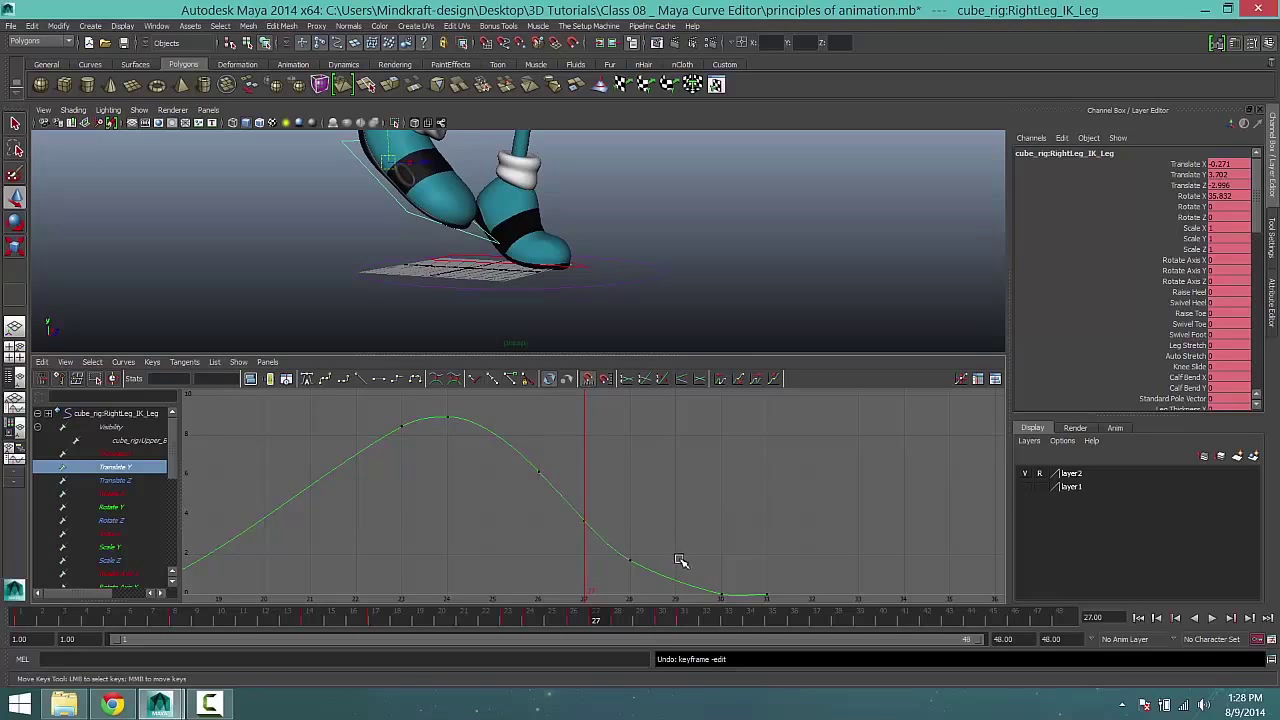
pyautogui.keyDown('alt'); pyautogui.moveTo(674, 540); pyautogui.dragTo(563, 604, button='middle'); pyautogui.keyUp('alt')
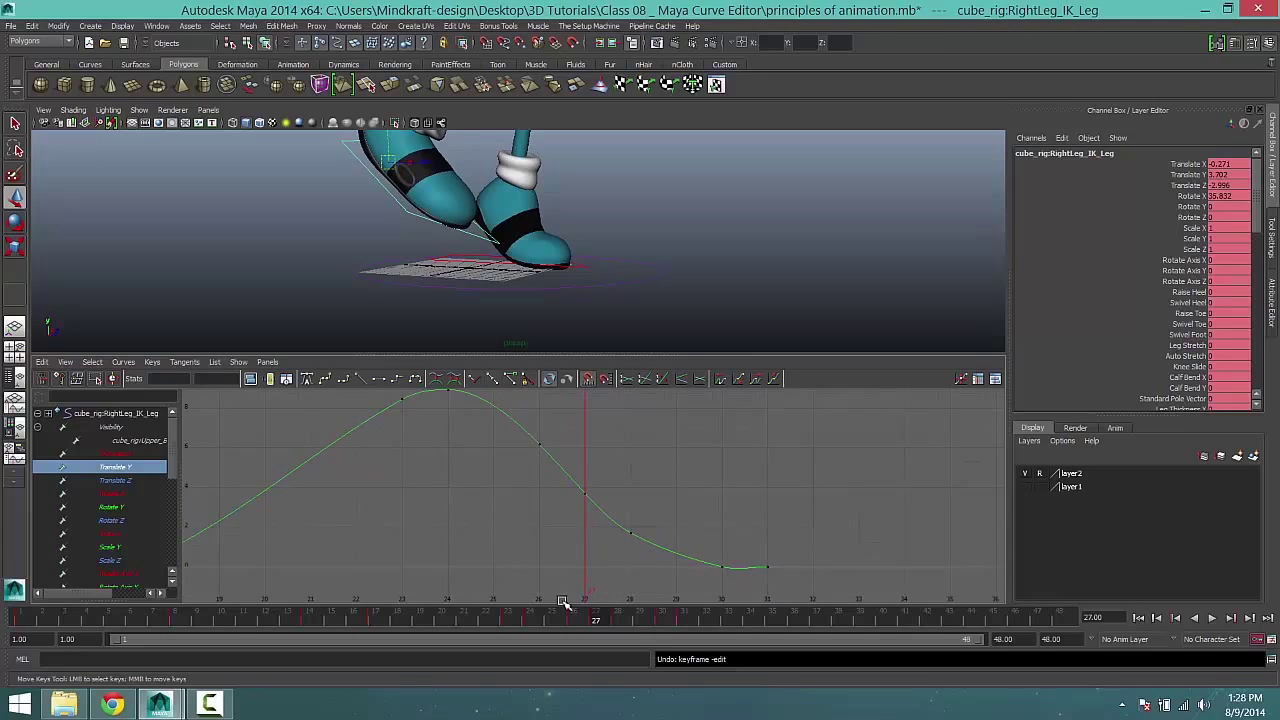
pyautogui.moveTo(507, 622); pyautogui.dragTo(616, 636)
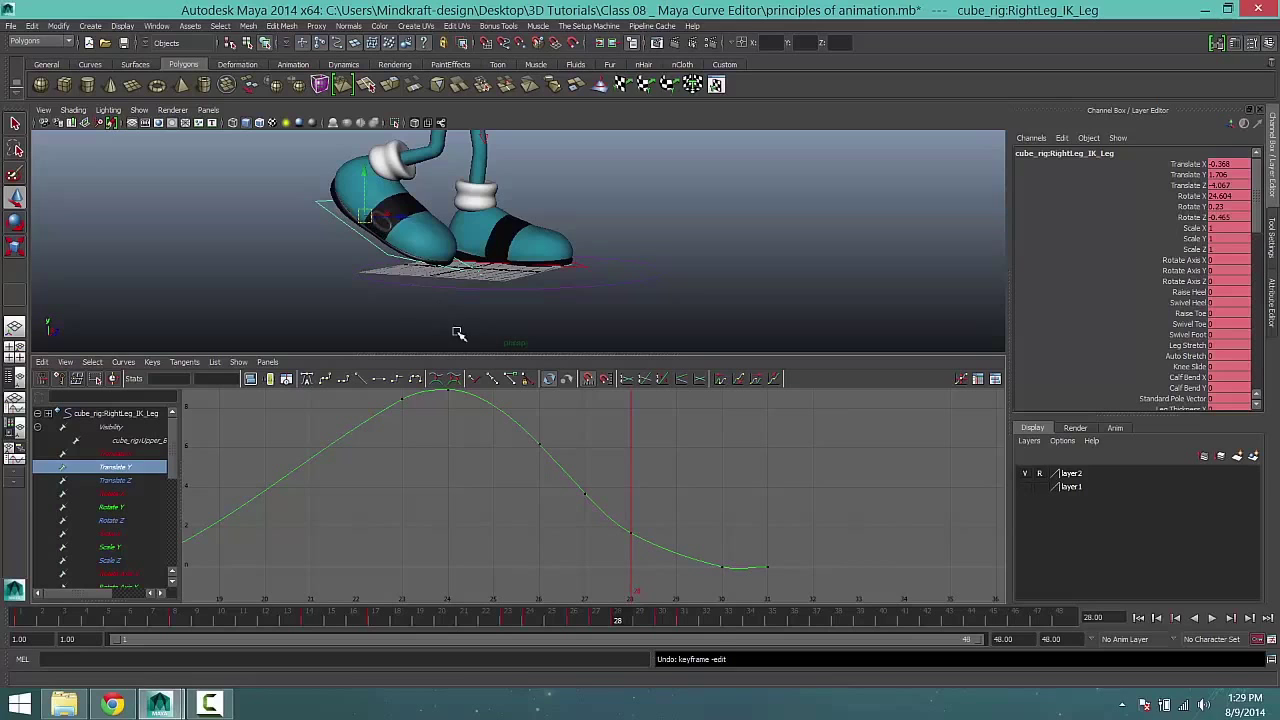
pyautogui.keyDown('alt'); pyautogui.moveTo(449, 291); pyautogui.dragTo(497, 271); pyautogui.keyUp('alt')
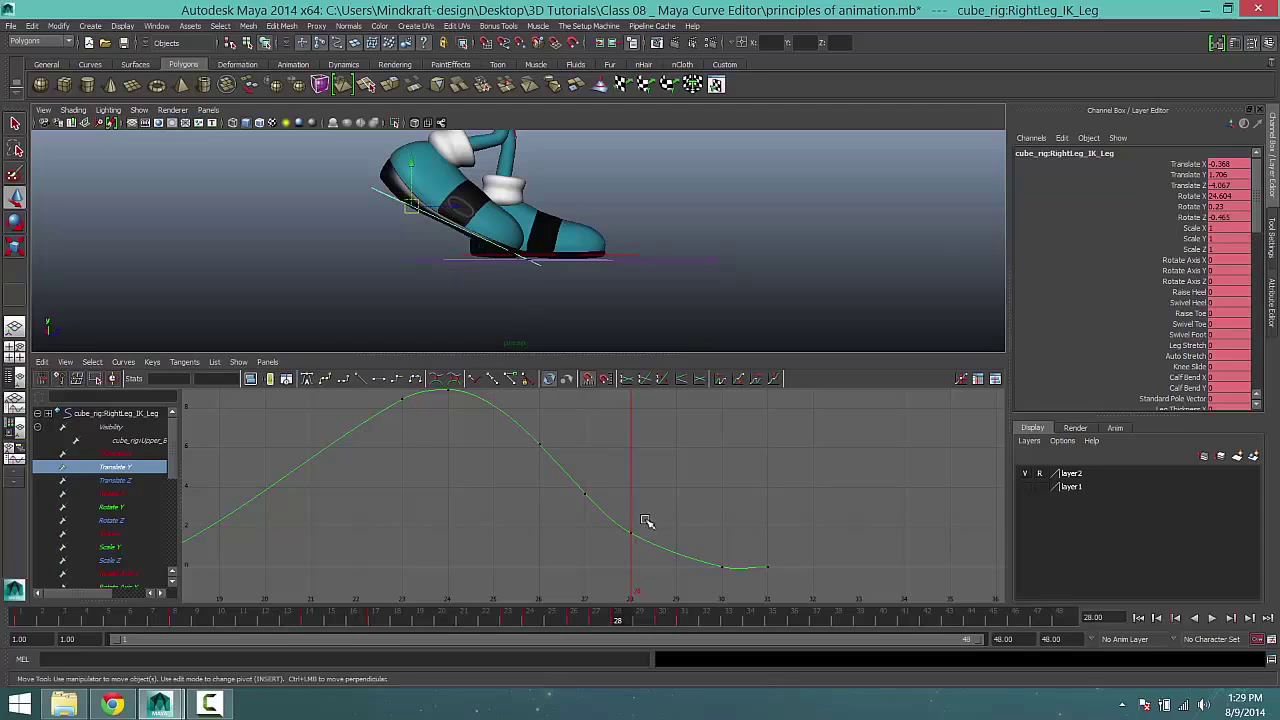
pyautogui.moveTo(642, 516); pyautogui.dragTo(632, 558)
pyautogui.moveTo(633, 556); pyautogui.dragTo(633, 562, button='middle')
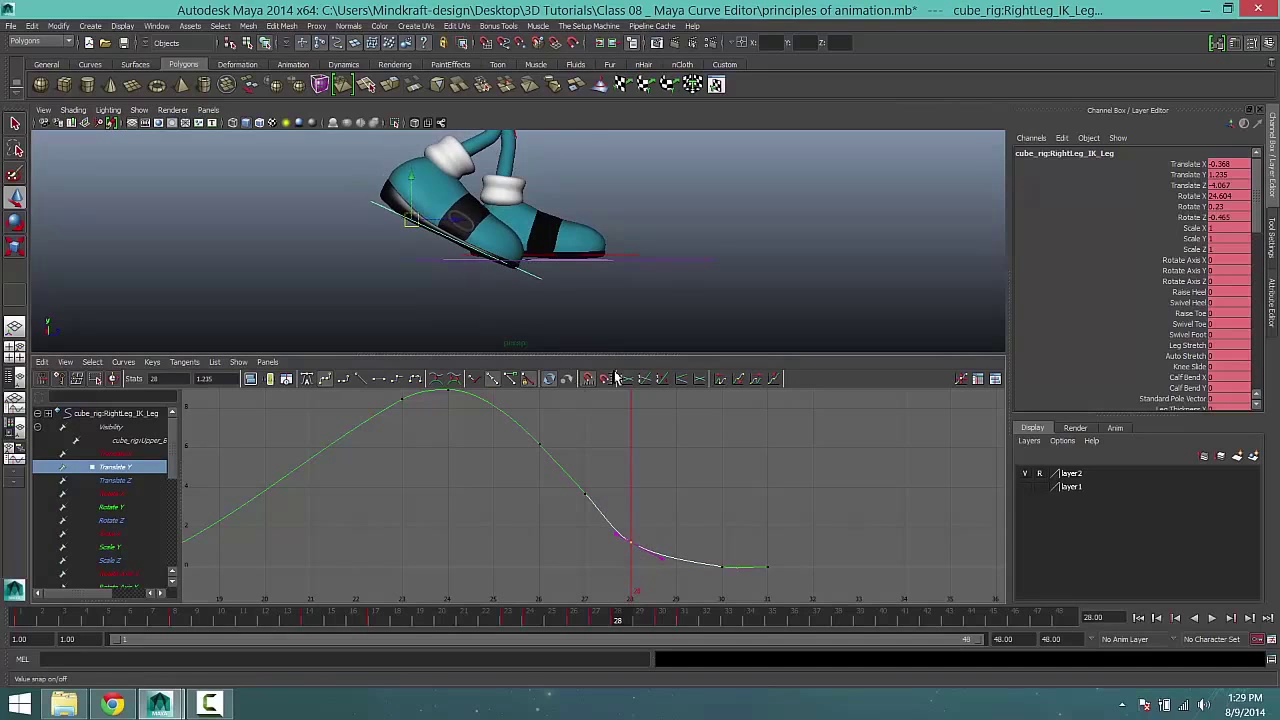
pyautogui.hotkey('ctrl', 'z')
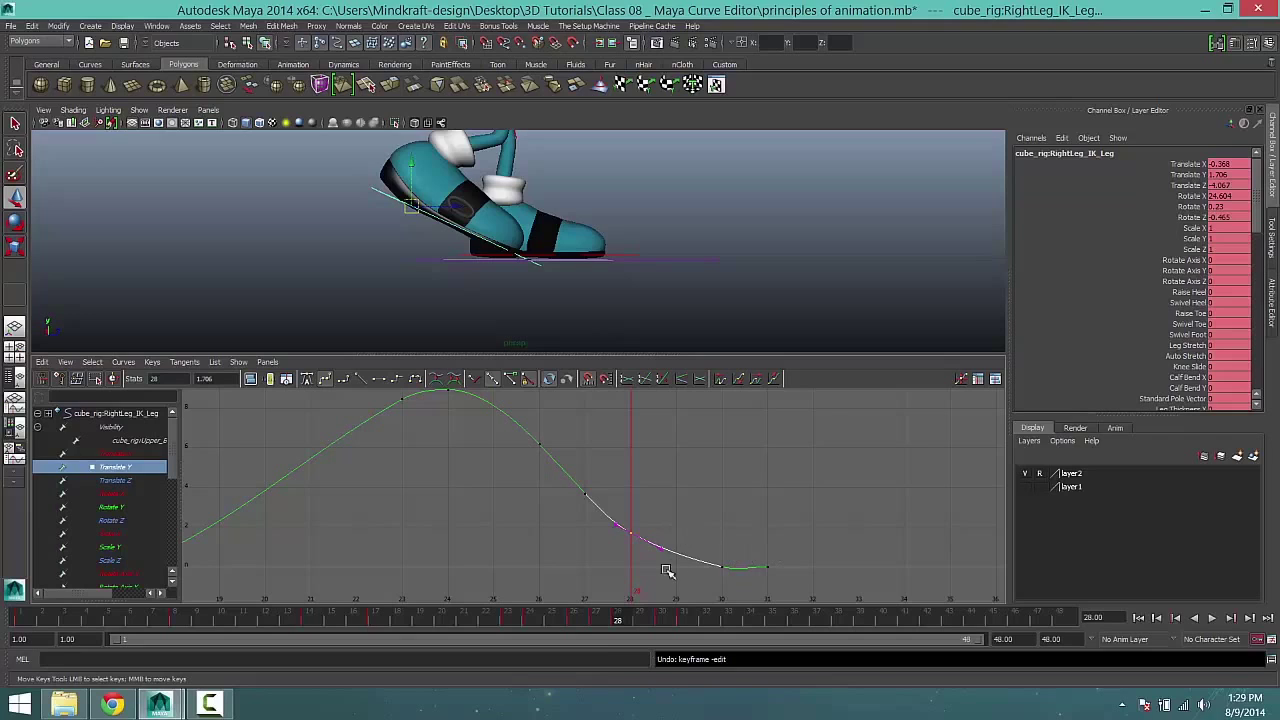
pyautogui.moveTo(633, 616); pyautogui.dragTo(640, 623)
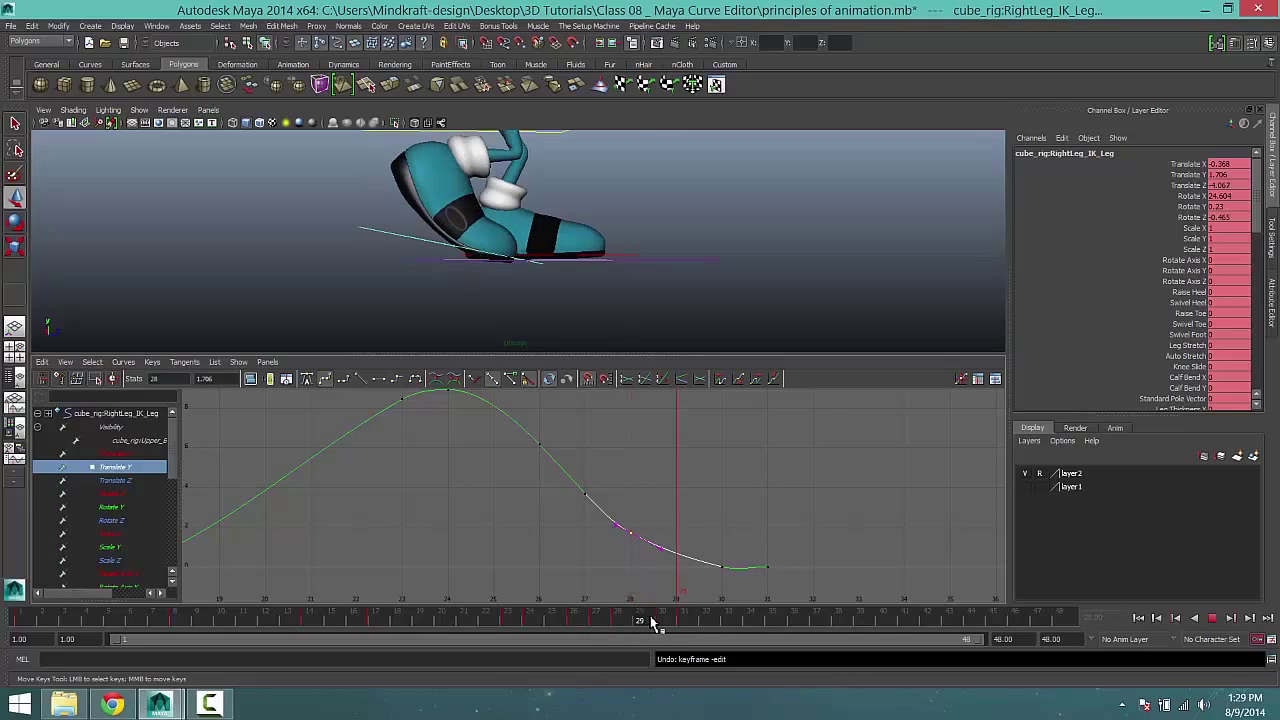
pyautogui.moveTo(655, 622); pyautogui.dragTo(674, 620)
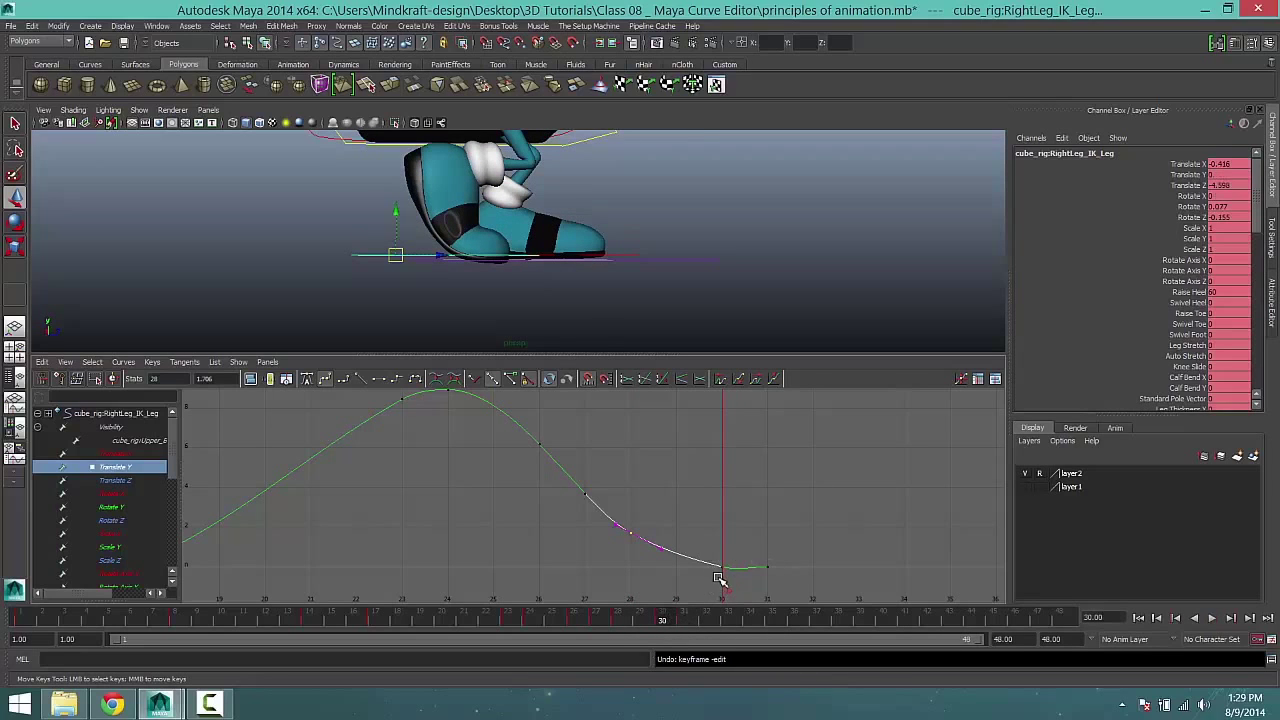
# Break the frame-30 key's tangents and raise one handle to flatten the curve there.
pyautogui.keyDown('alt'); pyautogui.moveTo(754, 574); pyautogui.dragTo(663, 514, button='right'); pyautogui.keyUp('alt')
pyautogui.keyDown('alt'); pyautogui.moveTo(651, 429); pyautogui.dragTo(636, 510, button='middle'); pyautogui.keyUp('alt')
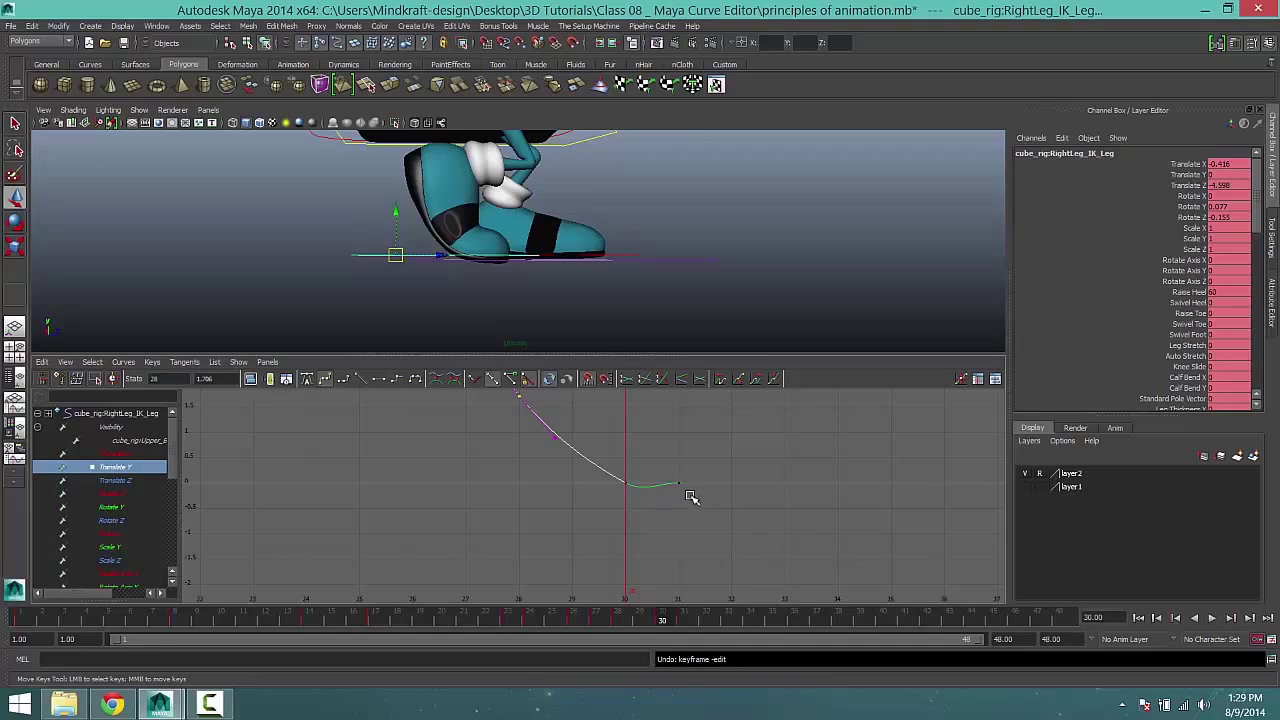
pyautogui.click(618, 492)
pyautogui.click(477, 383)
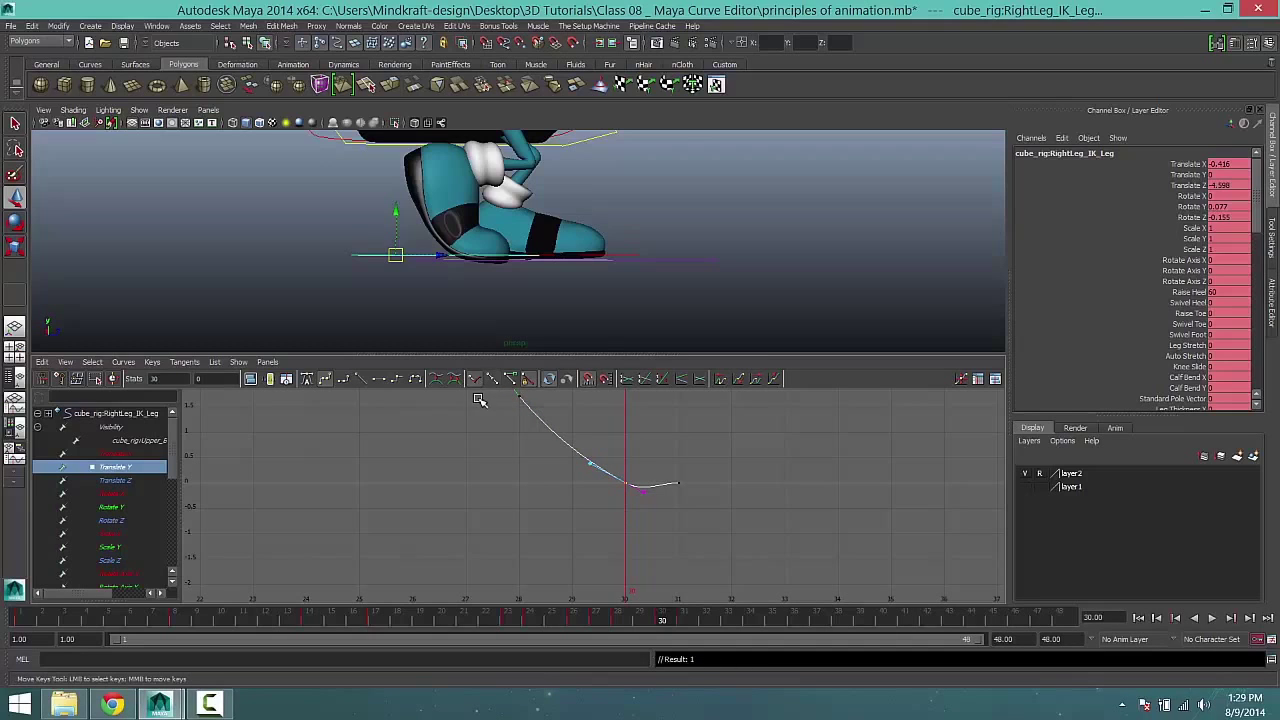
pyautogui.click(641, 495)
pyautogui.moveTo(643, 494); pyautogui.dragTo(646, 484, button='middle')
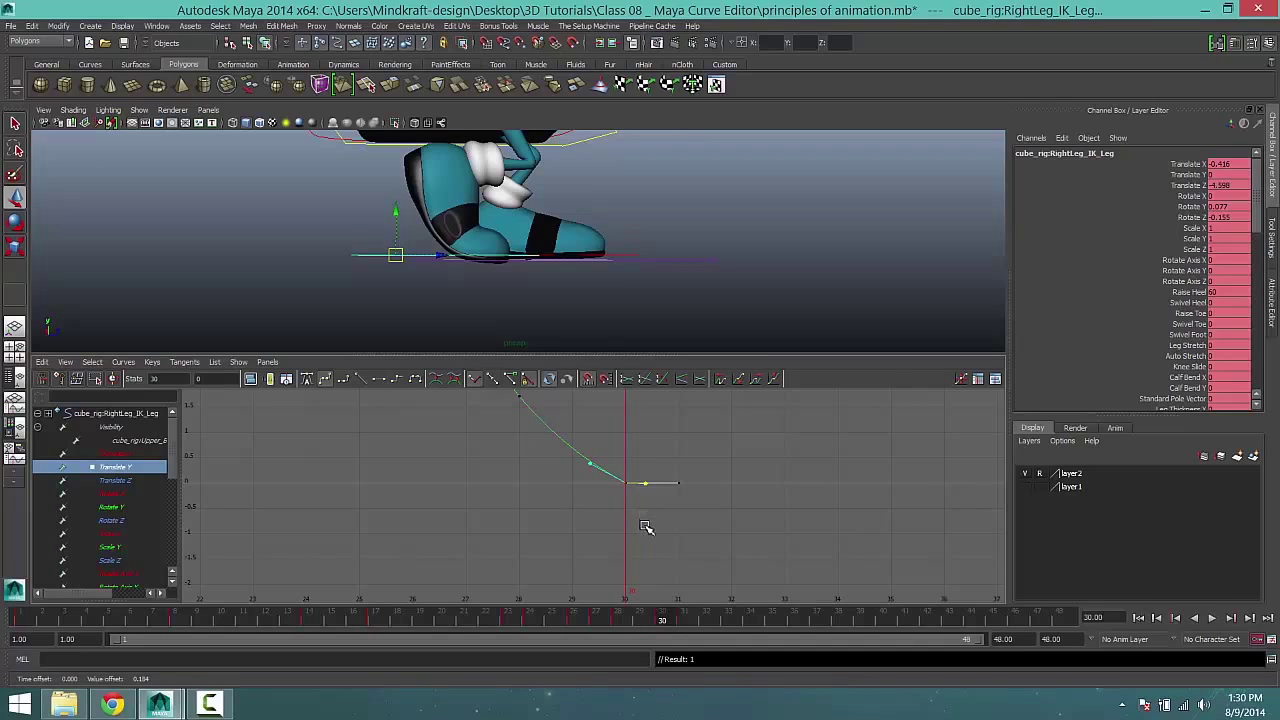
# Reframe the graph and fine-tune the curve shape at frame 30.
pyautogui.click(645, 525)
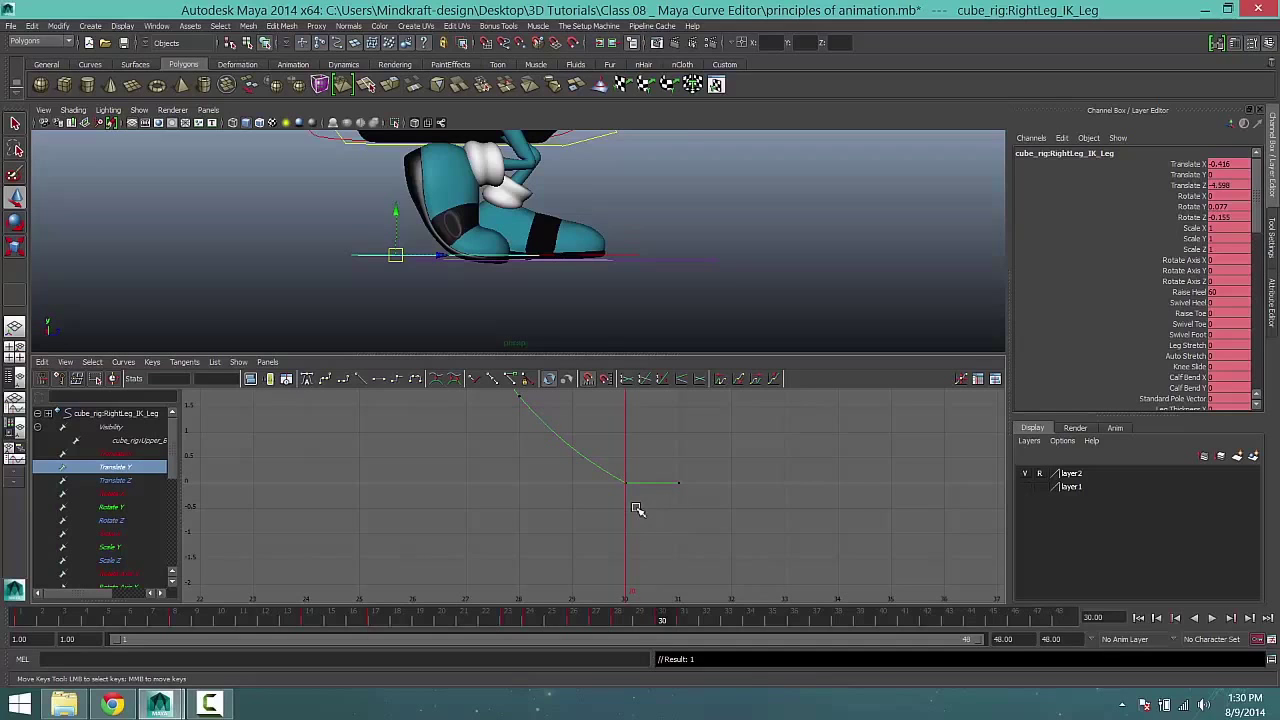
pyautogui.scroll(-3, 638, 510)
pyautogui.moveTo(620, 477); pyautogui.dragTo(591, 519)
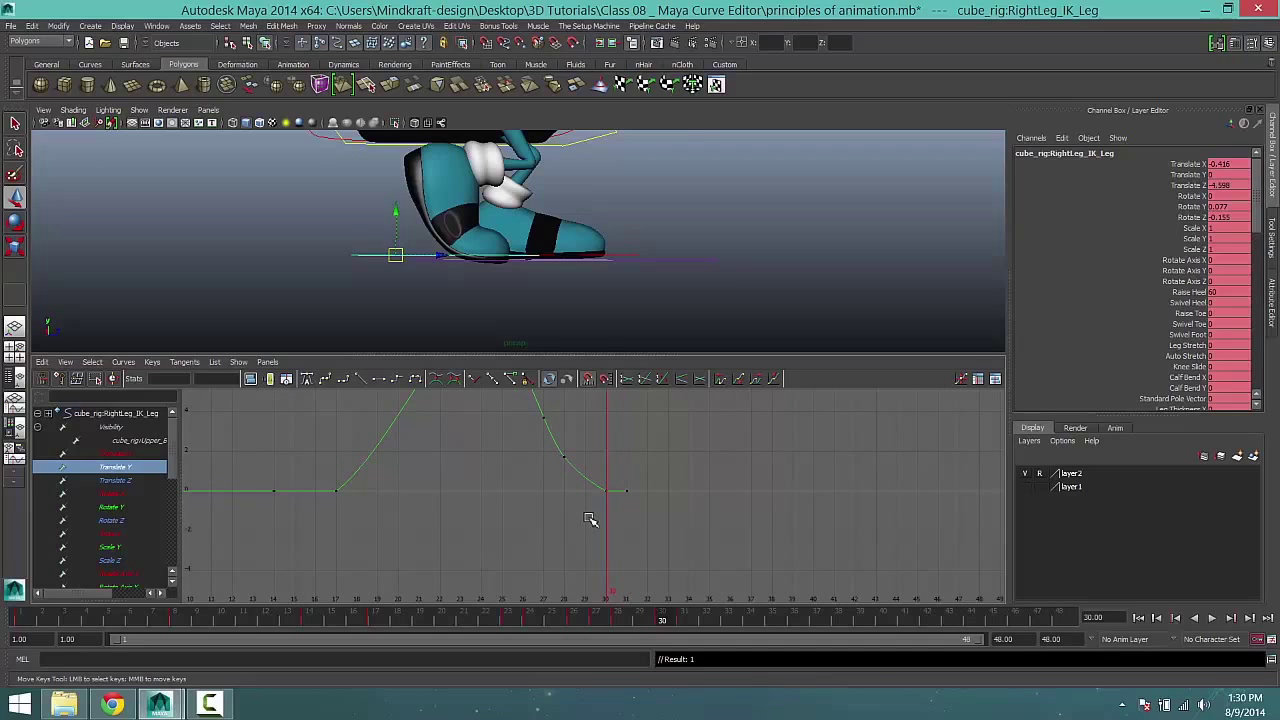
pyautogui.scroll(2, 604, 503)
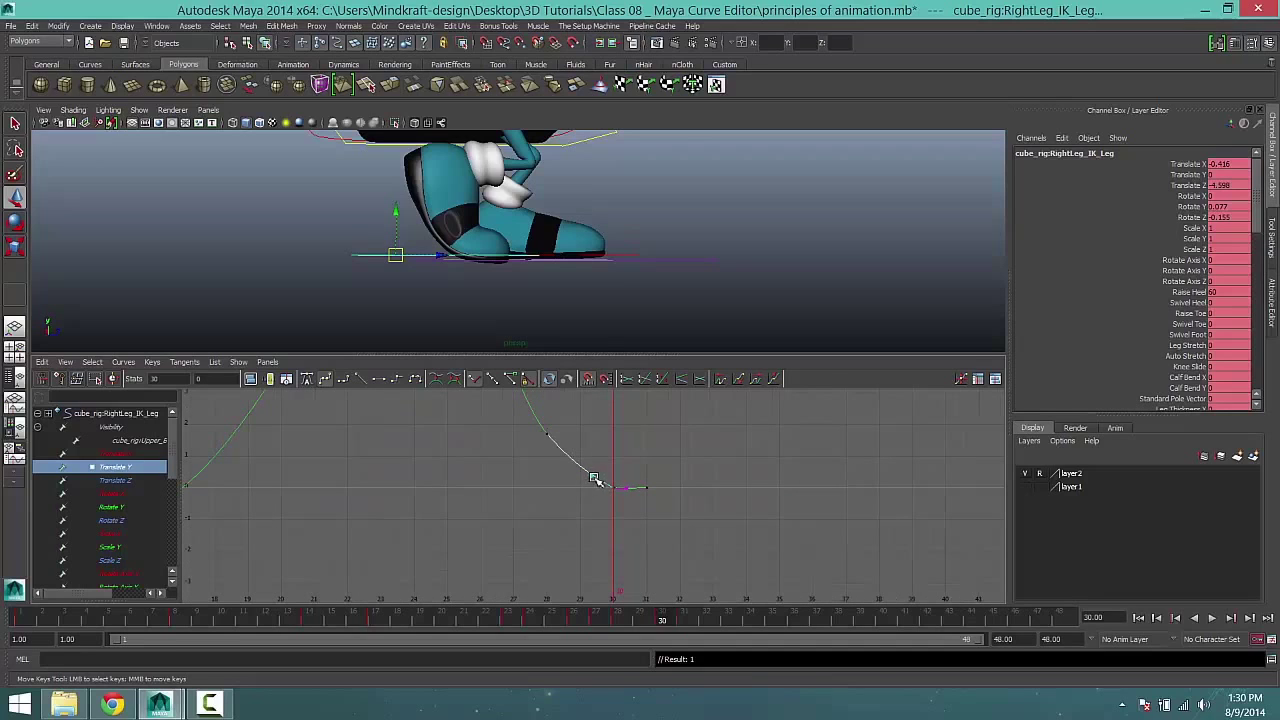
pyautogui.moveTo(594, 476); pyautogui.dragTo(595, 475, button='middle')
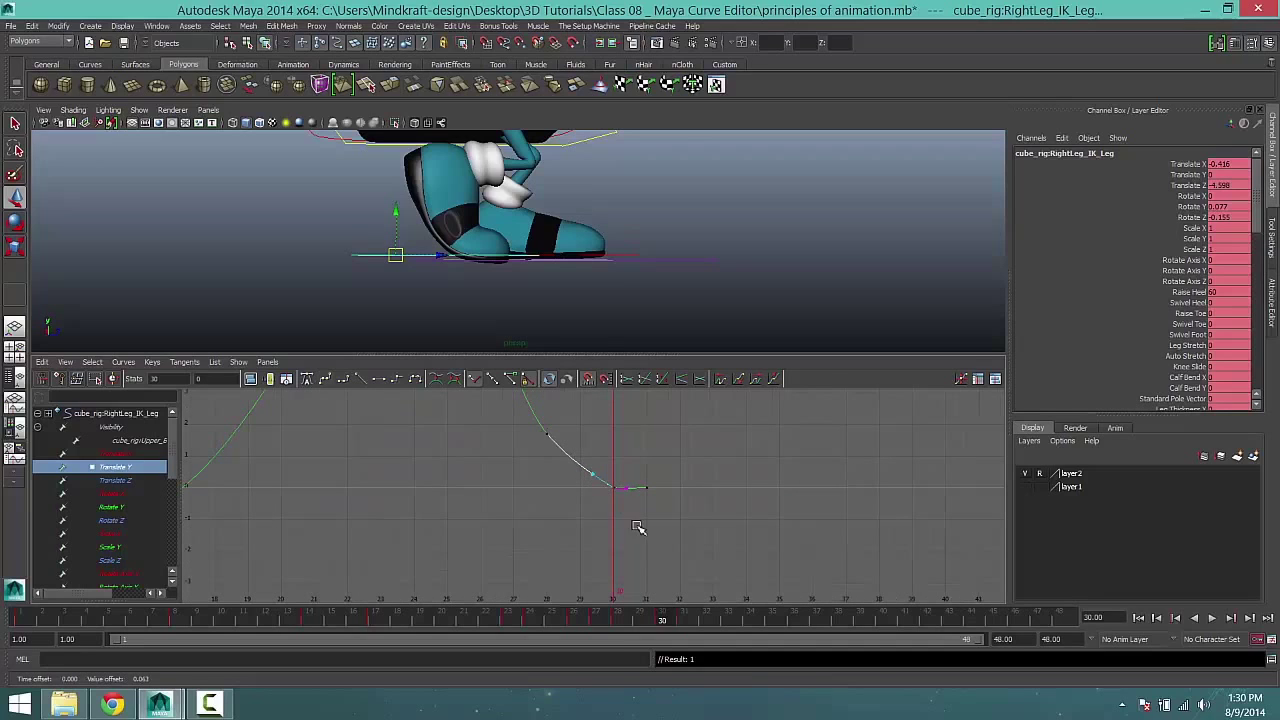
pyautogui.click(669, 535)
# Reselect the frame-30 key, then scrub frames 28 to 31 to check the landing.
pyautogui.scroll(4, 608, 506)
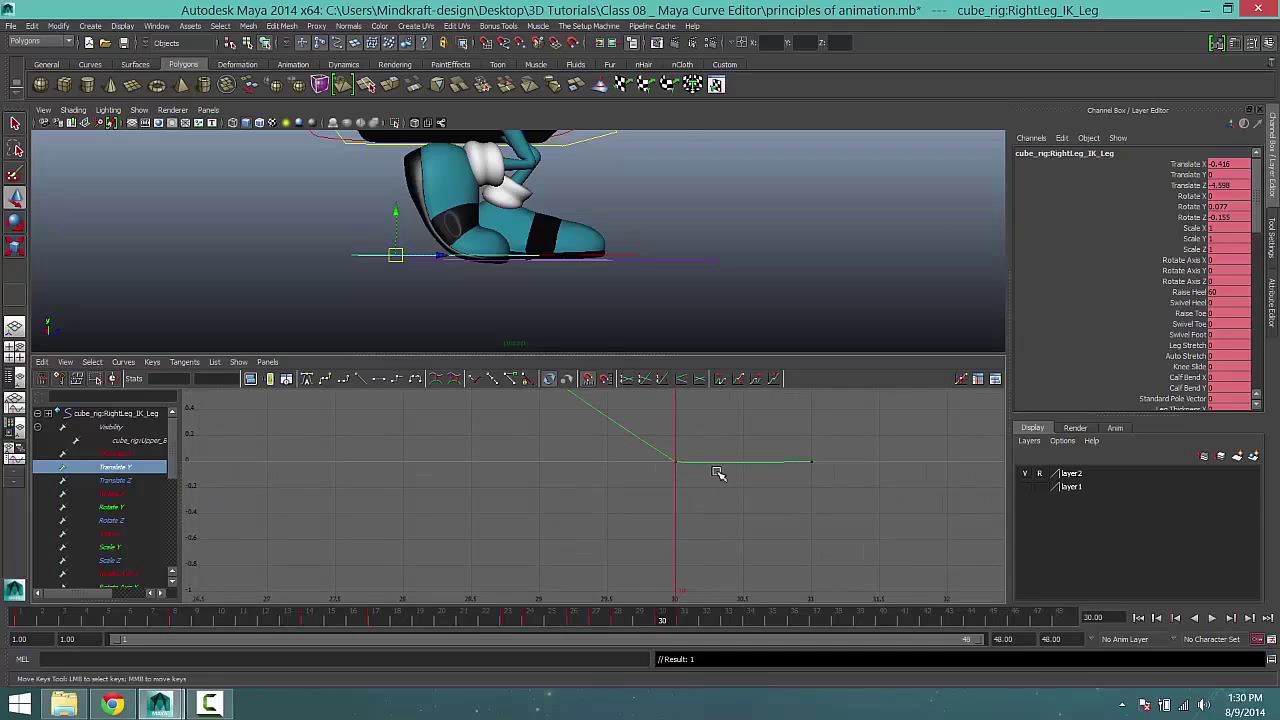
pyautogui.moveTo(654, 509); pyautogui.dragTo(754, 437)
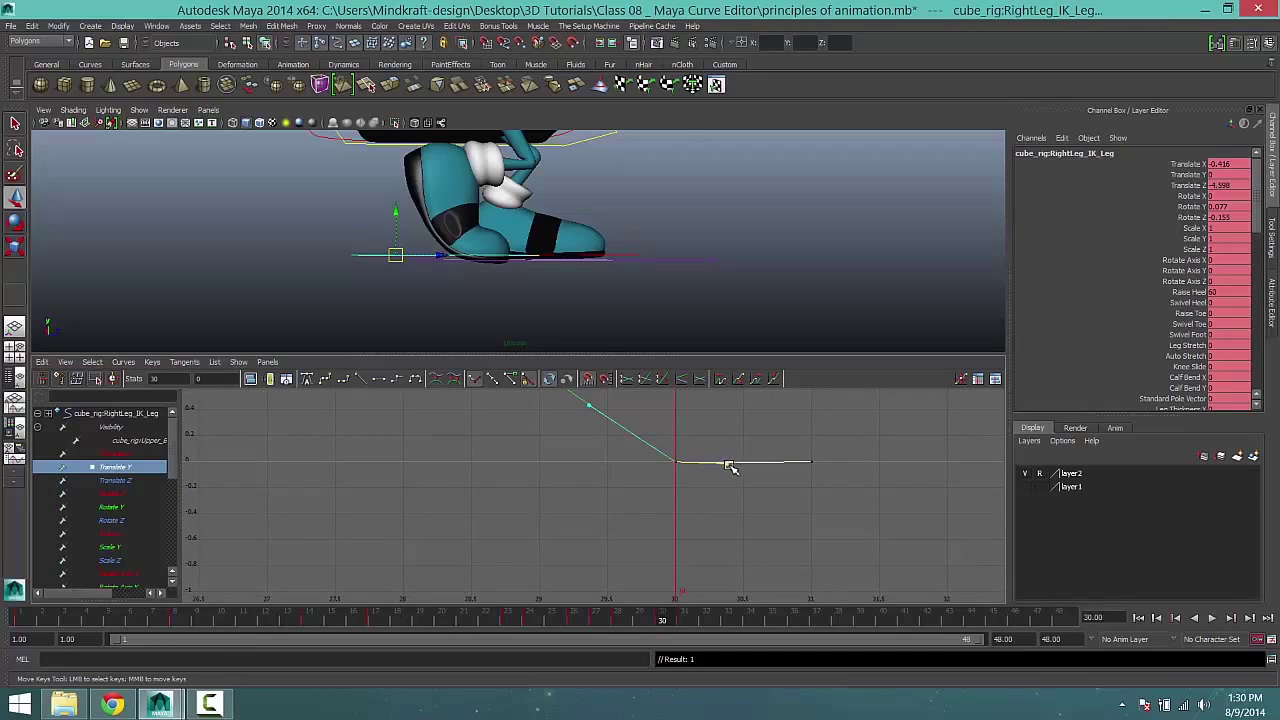
pyautogui.click(728, 468)
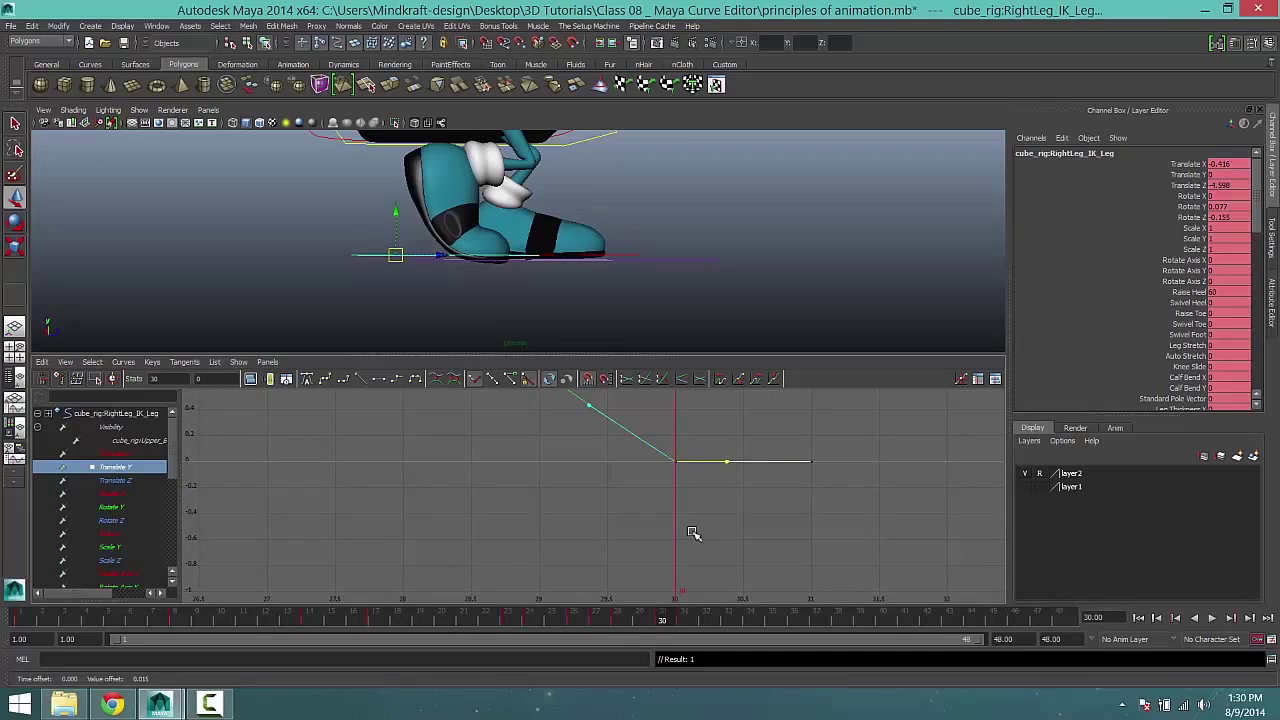
pyautogui.moveTo(616, 620); pyautogui.dragTo(714, 623)
pyautogui.scroll(-5, 575, 533)
pyautogui.scroll(-5, 575, 533)
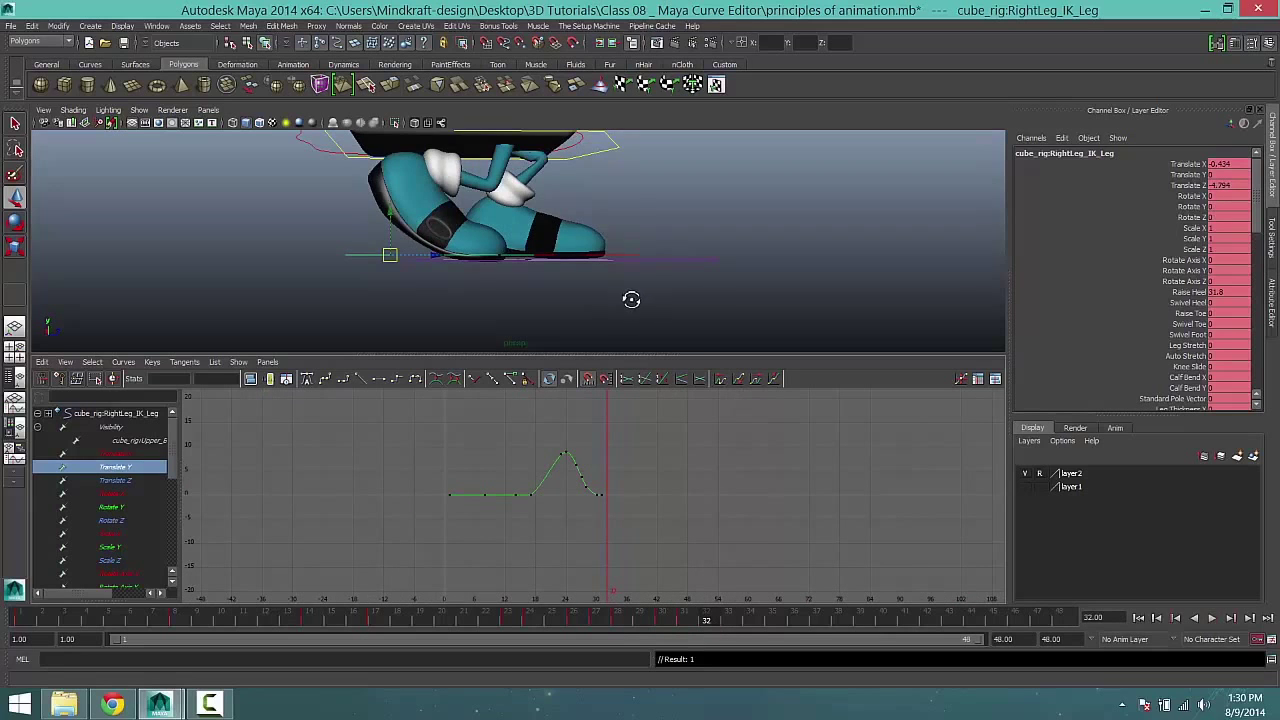
# Select the LeftLeg_IK_Leg control and show only its Translate Y curve.
pyautogui.keyDown('alt'); pyautogui.moveTo(631, 297); pyautogui.dragTo(716, 312); pyautogui.keyUp('alt')
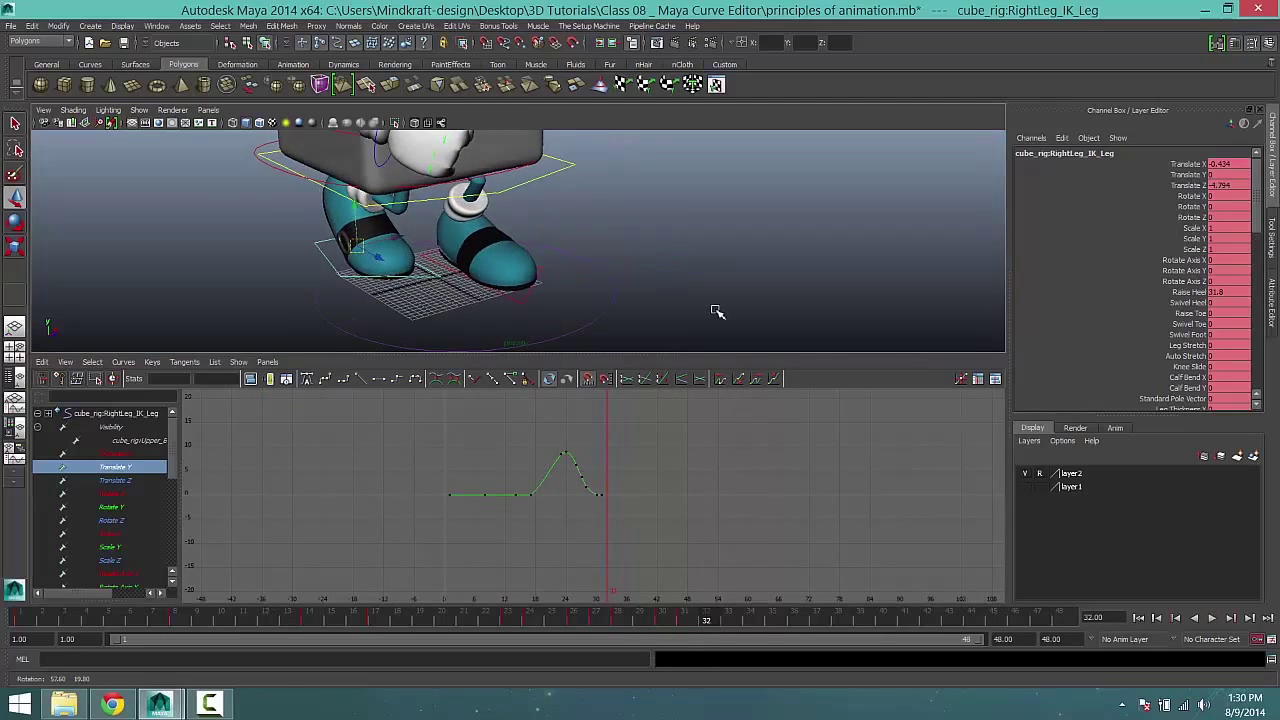
pyautogui.click(521, 306)
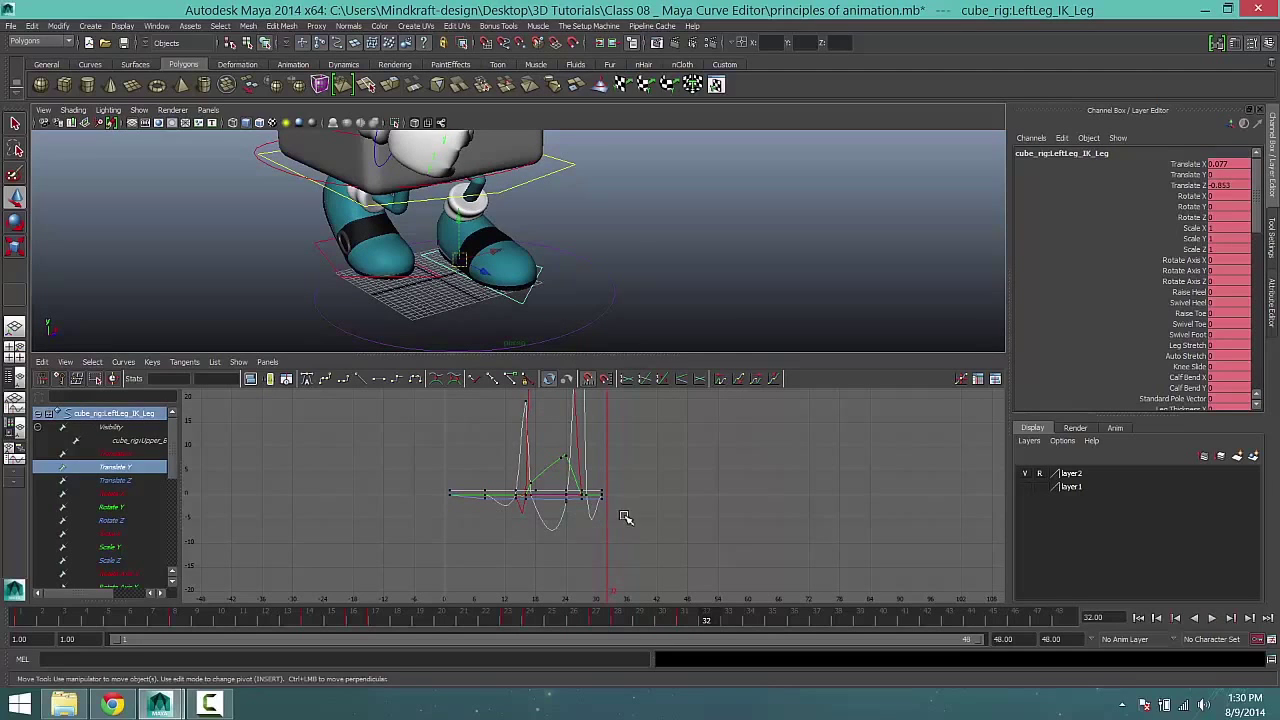
pyautogui.keyDown('alt'); pyautogui.keyDown('shift'); pyautogui.moveTo(522, 525); pyautogui.dragTo(466, 514, button='right'); pyautogui.keyUp('shift'); pyautogui.keyUp('alt')
pyautogui.keyDown('alt'); pyautogui.keyDown('shift'); pyautogui.moveTo(466, 514); pyautogui.dragTo(372, 482, button='middle'); pyautogui.keyUp('shift'); pyautogui.keyUp('alt')
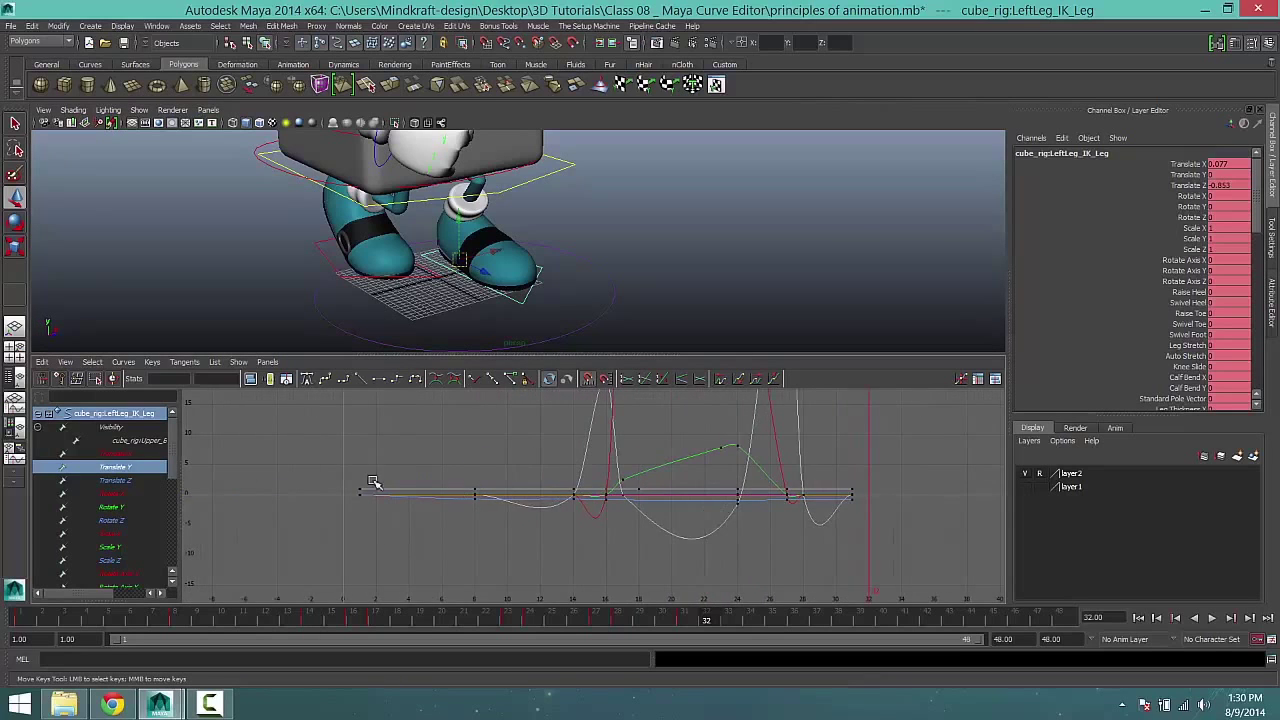
pyautogui.click(130, 467)
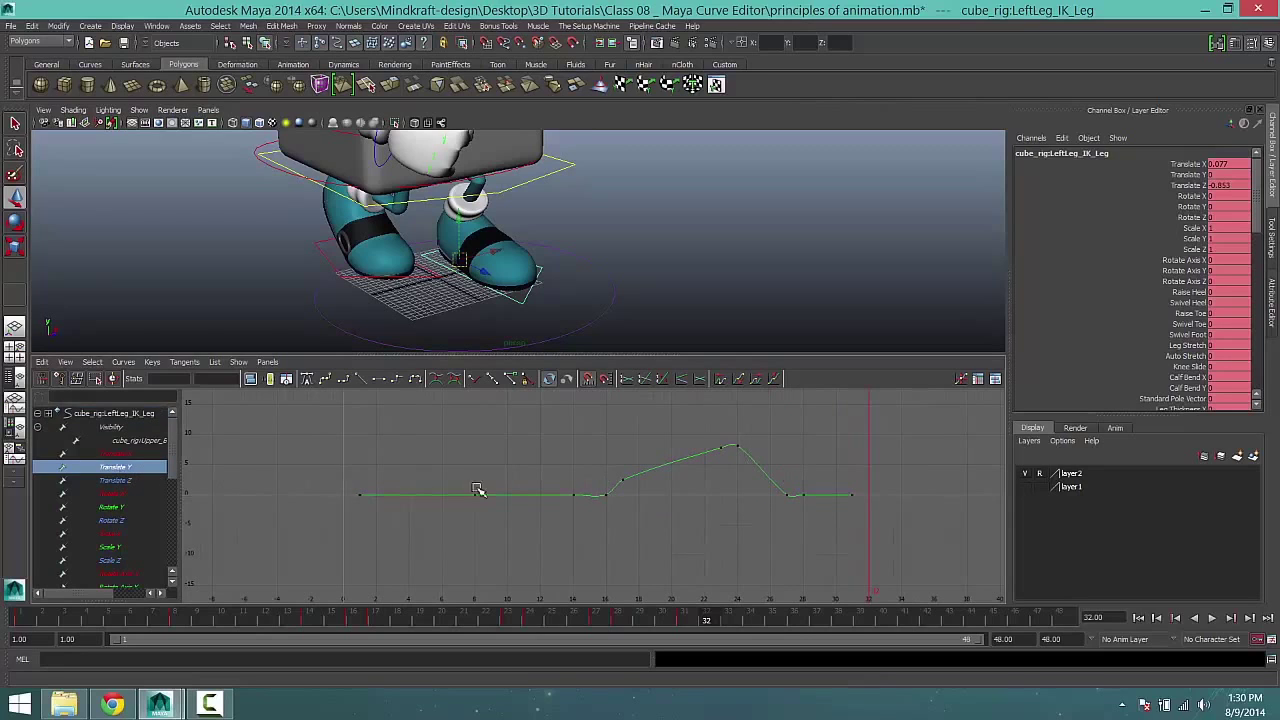
# Frame the frame-16 key and raise its in-tangent handle to remove the dip.
pyautogui.click(605, 493)
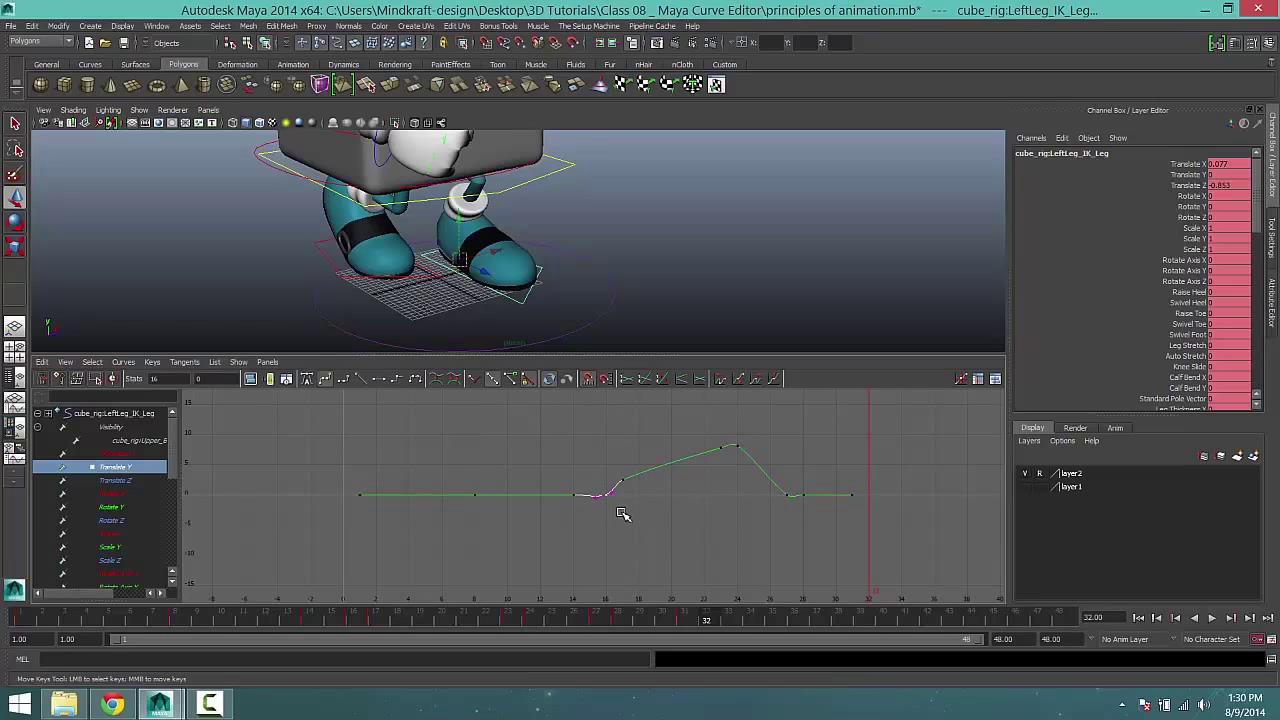
pyautogui.press('f')
pyautogui.keyDown('alt'); pyautogui.moveTo(746, 540); pyautogui.dragTo(609, 548, button='right'); pyautogui.keyUp('alt')
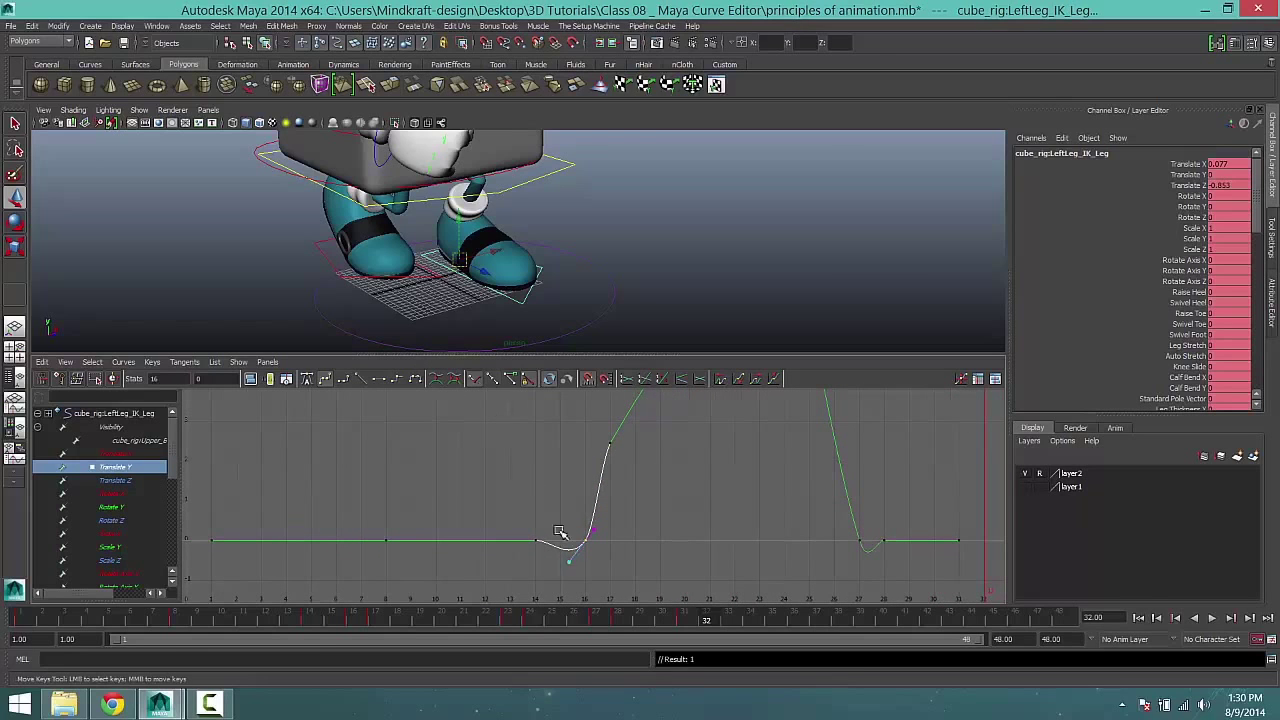
pyautogui.click(569, 556)
pyautogui.moveTo(569, 556); pyautogui.dragTo(567, 541, button='middle')
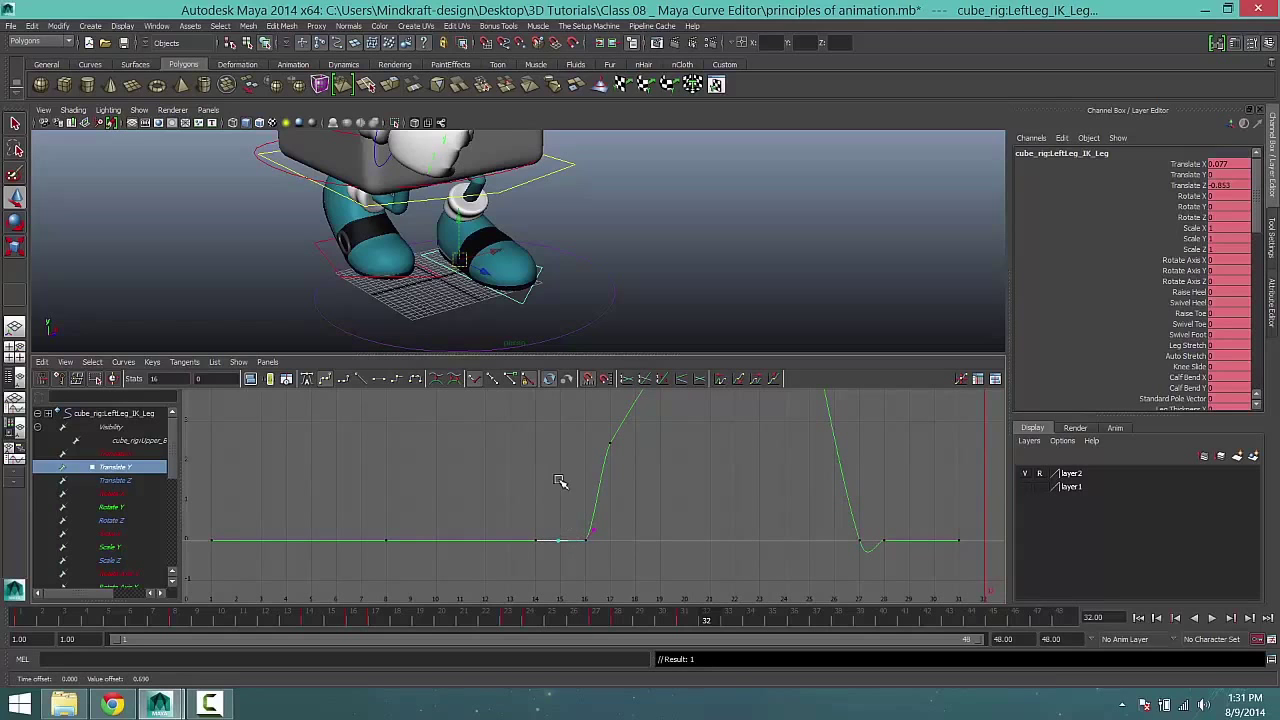
pyautogui.click(634, 529)
# Scrub forward from frame 1 to check the left foot's takeoff.
pyautogui.scroll(-3, 634, 529)
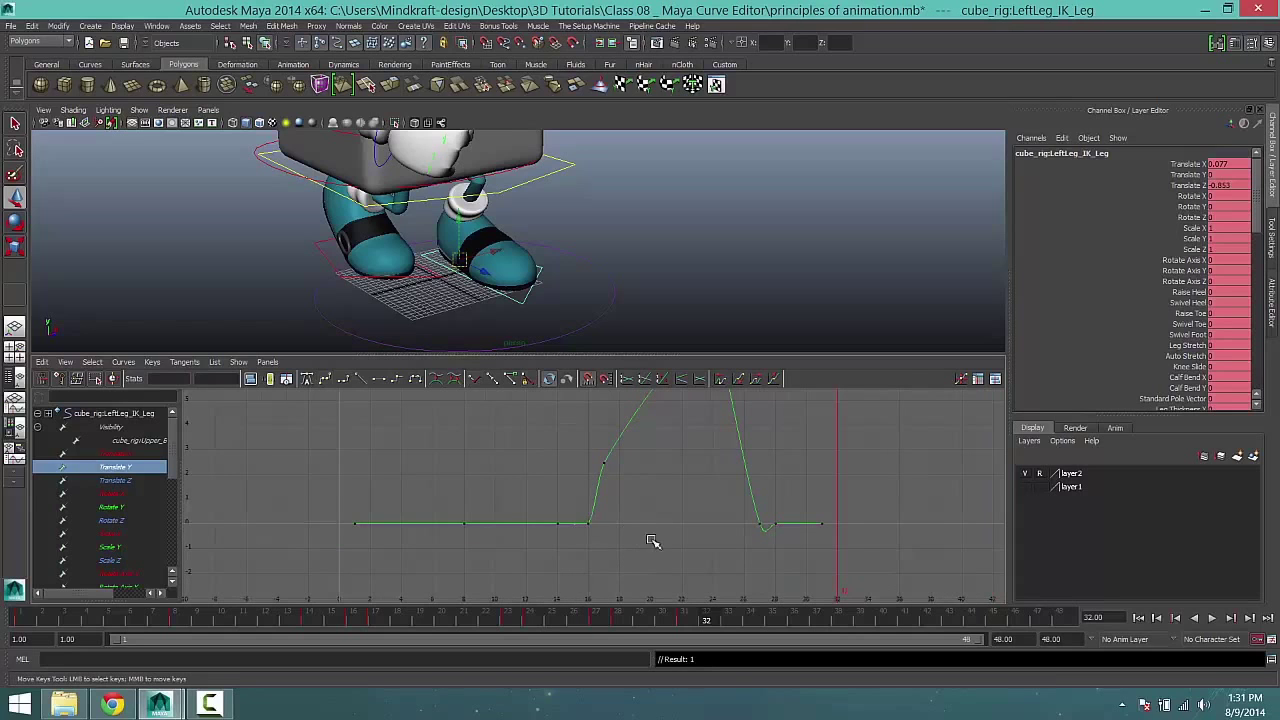
pyautogui.keyDown('alt'); pyautogui.moveTo(666, 520); pyautogui.dragTo(646, 580, button='middle'); pyautogui.keyUp('alt')
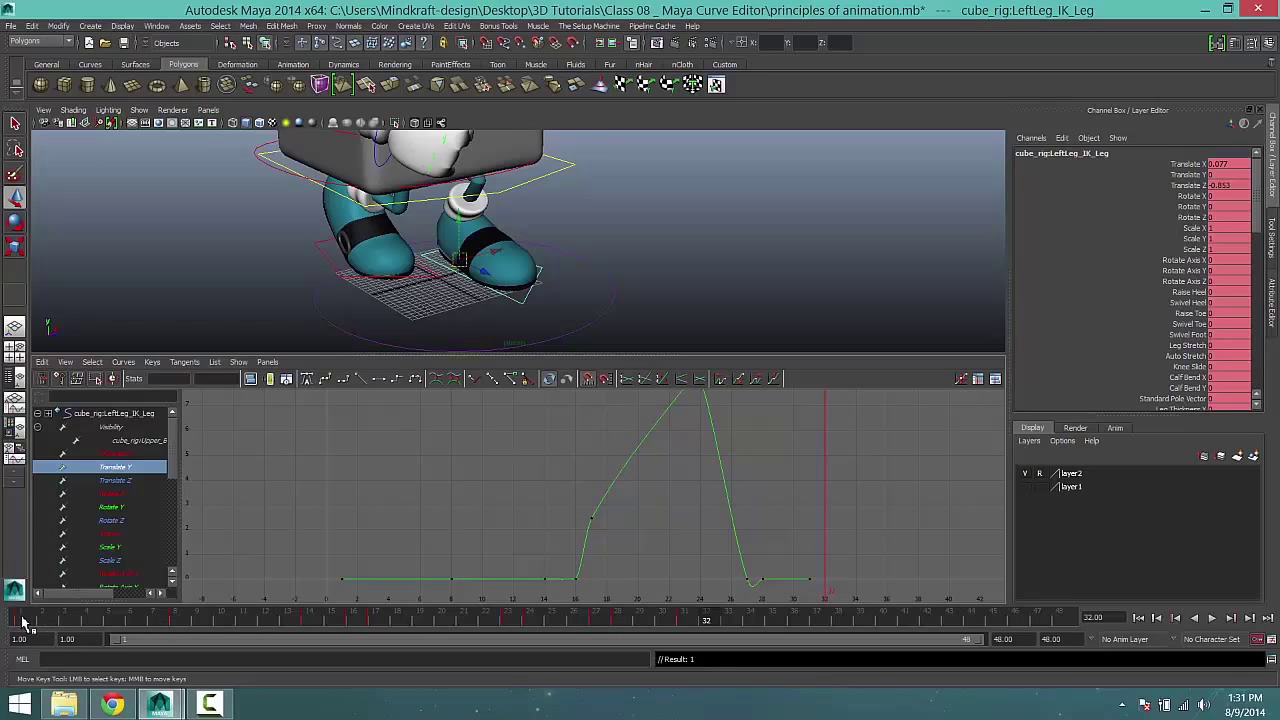
pyautogui.click(22, 621)
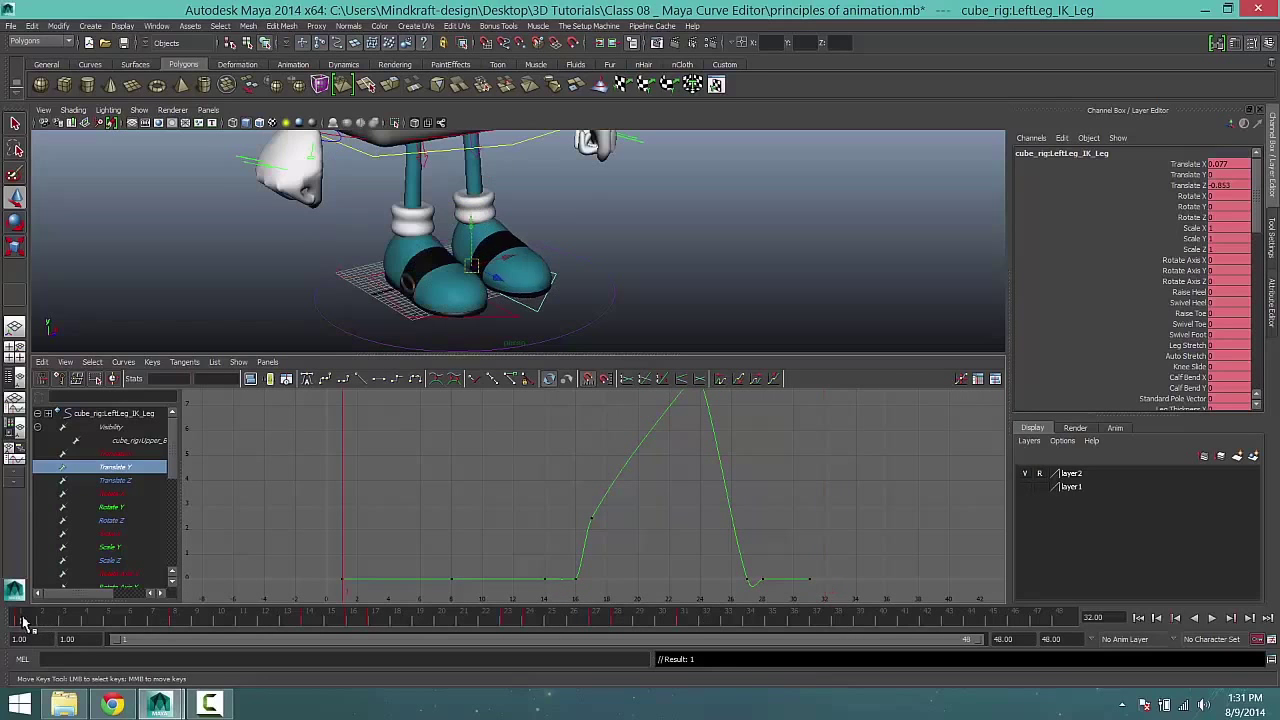
pyautogui.moveTo(43, 623); pyautogui.dragTo(377, 637)
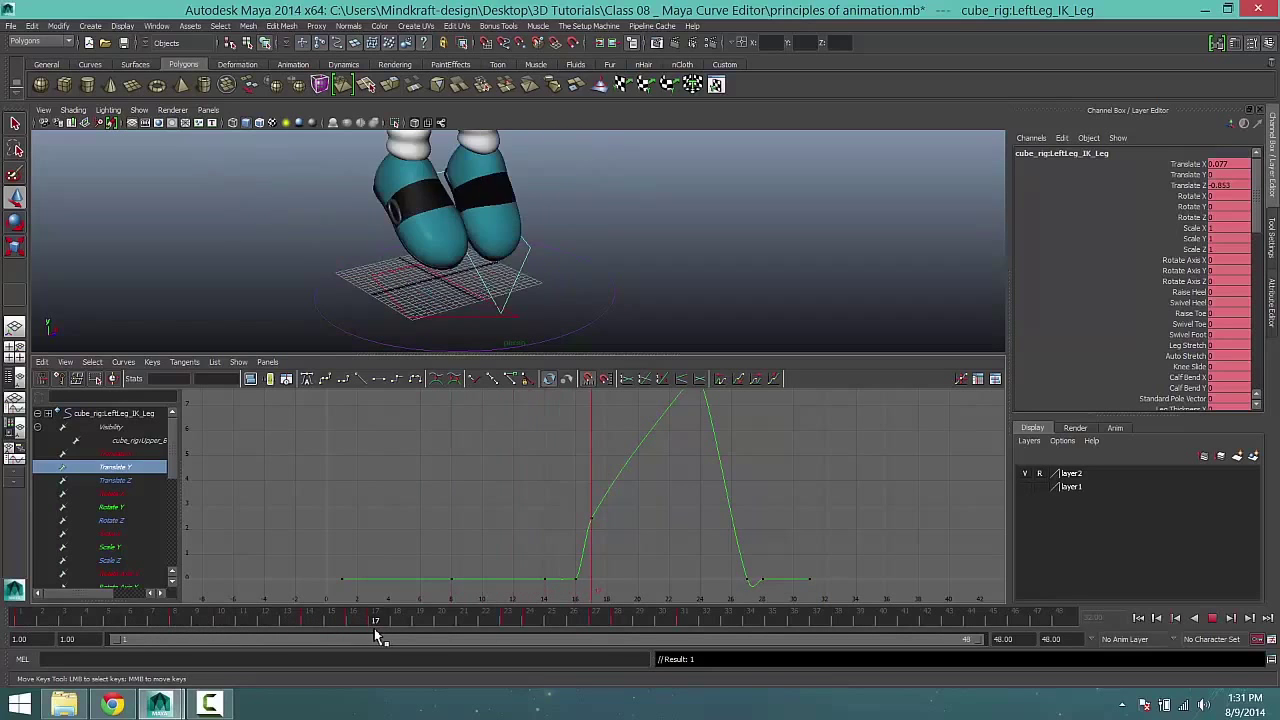
# Raise the left leg's frame-17 Translate Y key to 4.565 and play back to check.
pyautogui.click(590, 518)
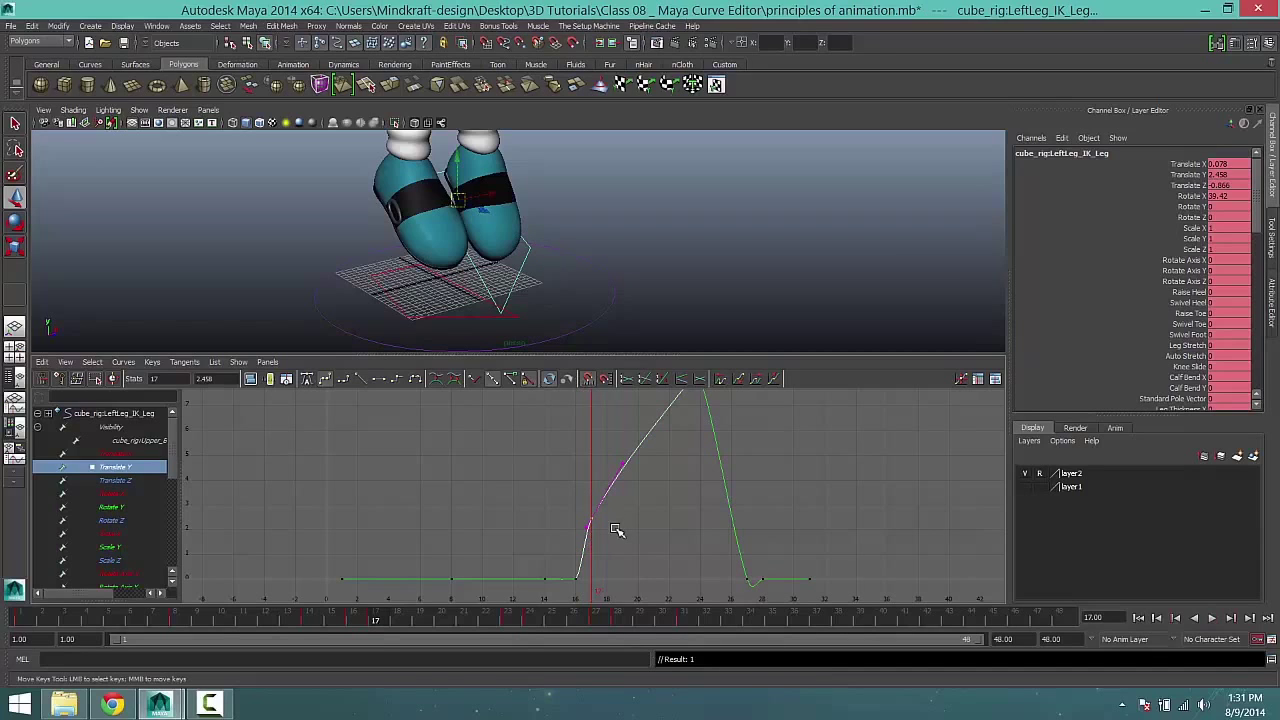
pyautogui.scroll(-2, 617, 530)
pyautogui.scroll(-3, 598, 472)
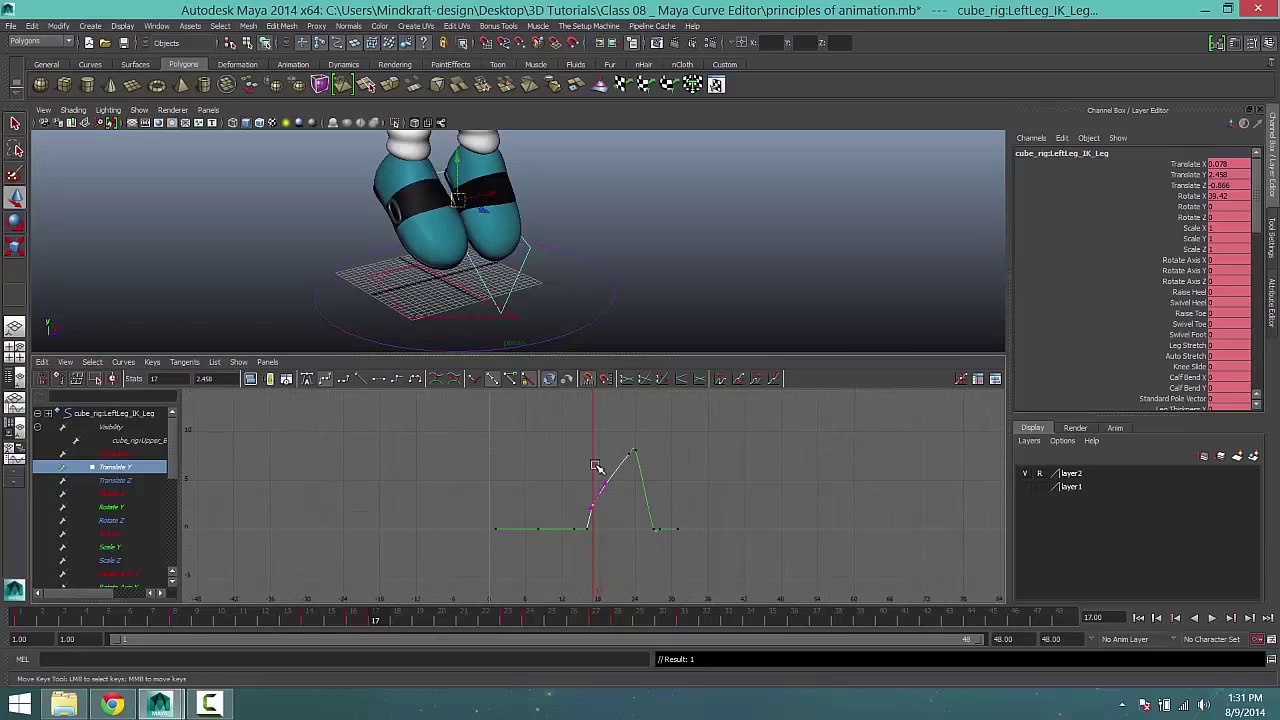
pyautogui.scroll(4, 591, 500)
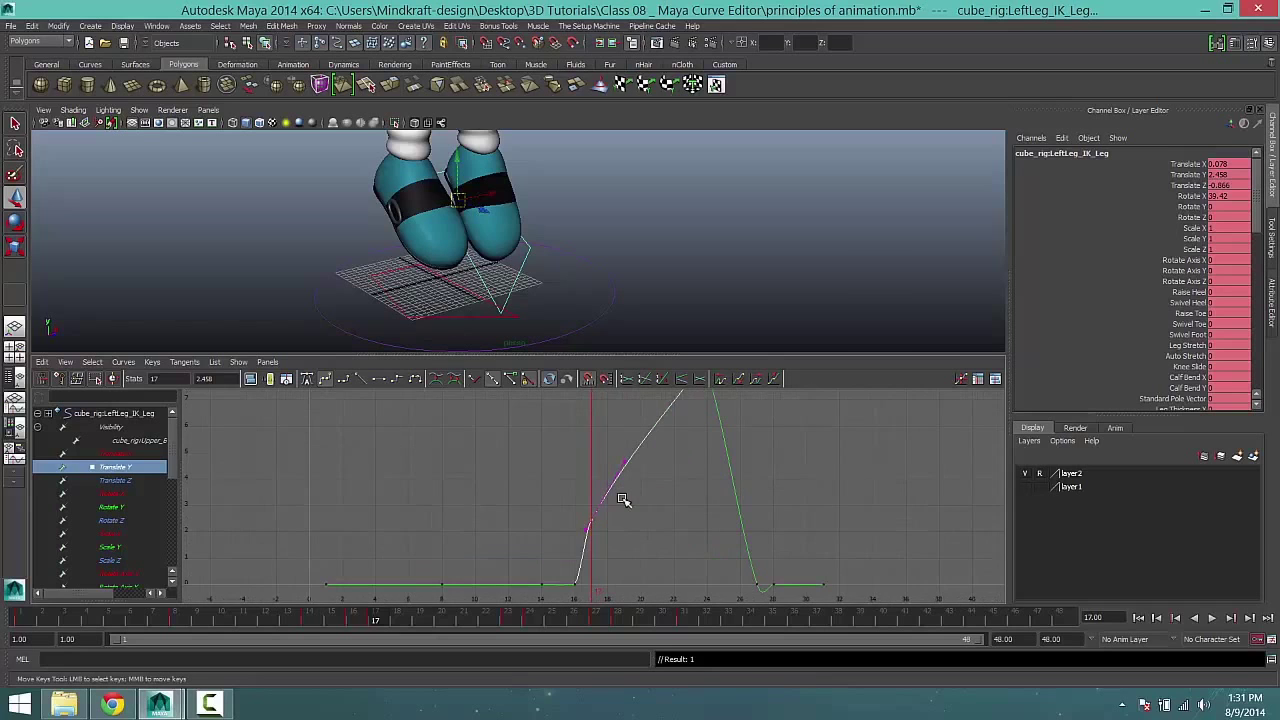
pyautogui.keyDown('alt'); pyautogui.moveTo(627, 500); pyautogui.dragTo(624, 510, button='middle'); pyautogui.keyUp('alt')
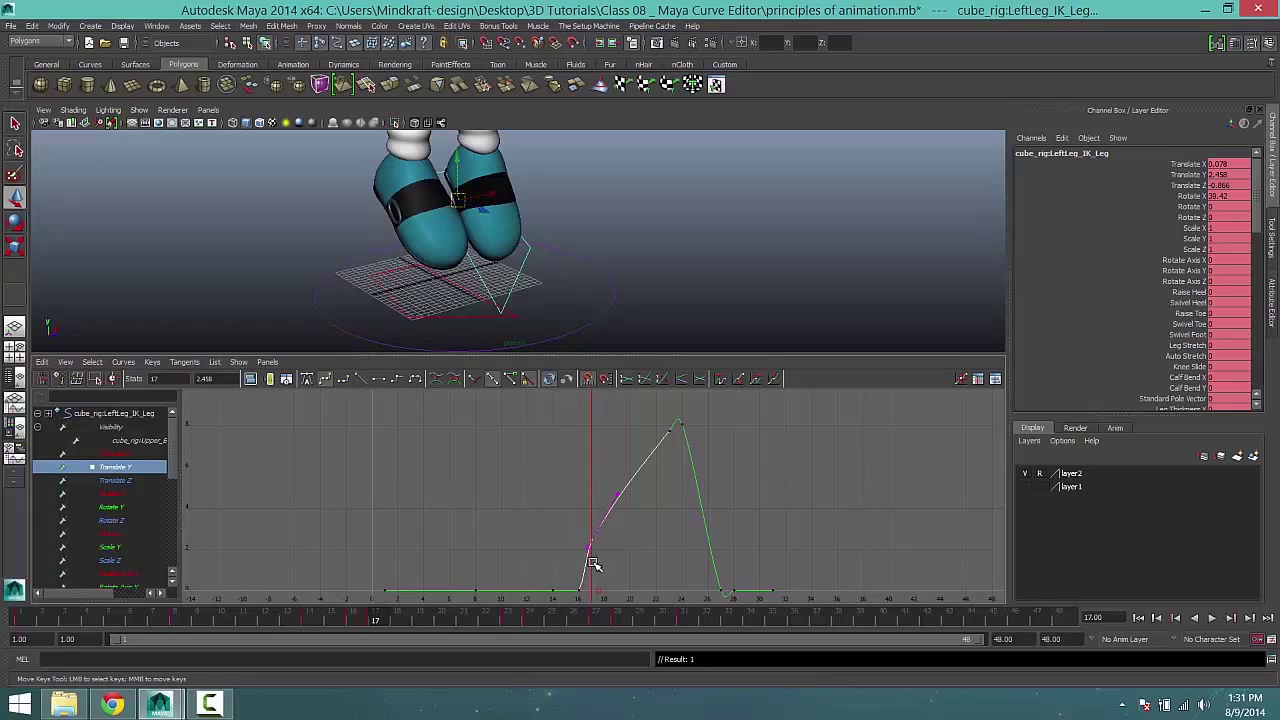
pyautogui.moveTo(593, 565); pyautogui.dragTo(593, 516, button='middle')
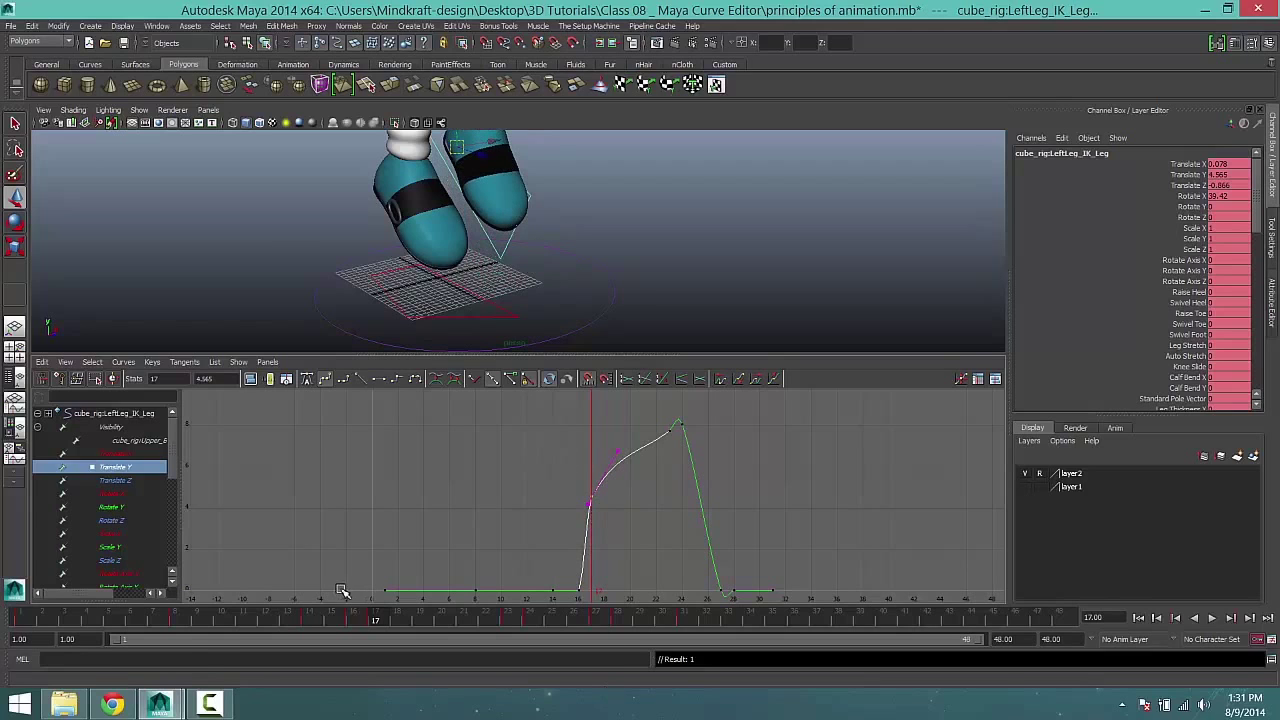
pyautogui.hotkey('alt', 'v')
pyautogui.moveTo(333, 620); pyautogui.dragTo(431, 621)
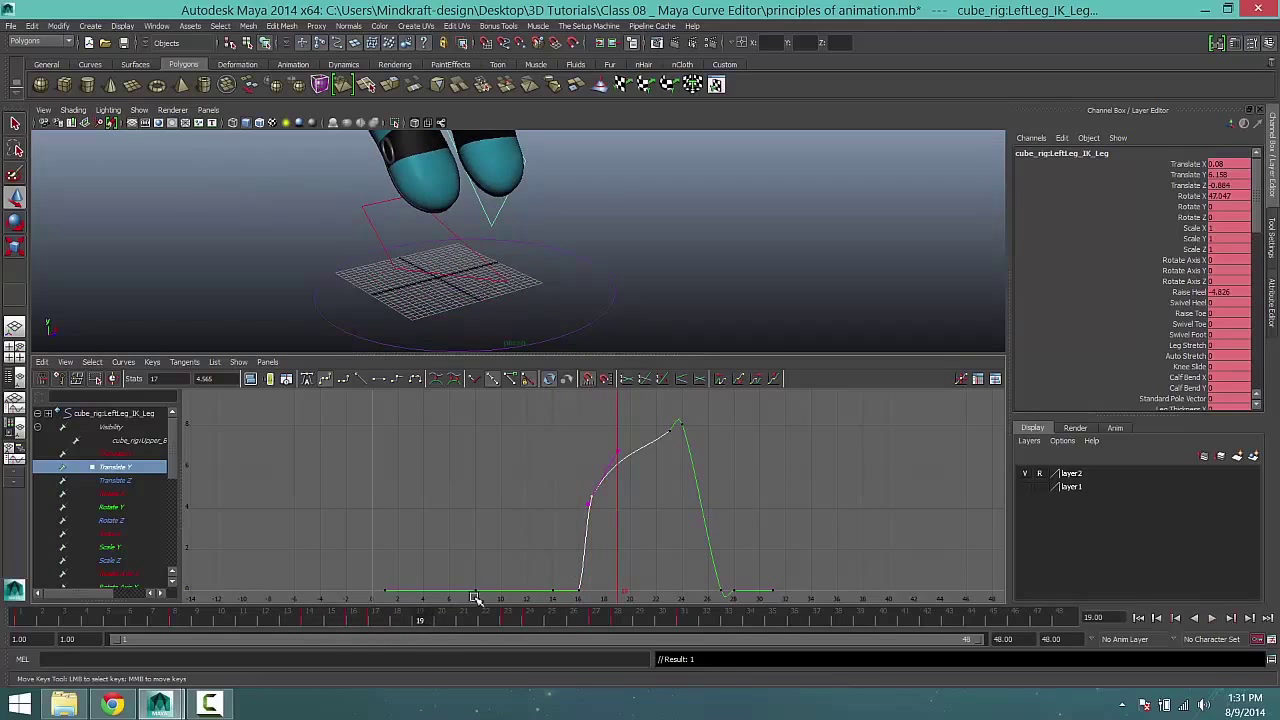
# Zoom and pan the Graph Editor to frame the left-leg Translate Y curve.
pyautogui.scroll(3, 697, 430)
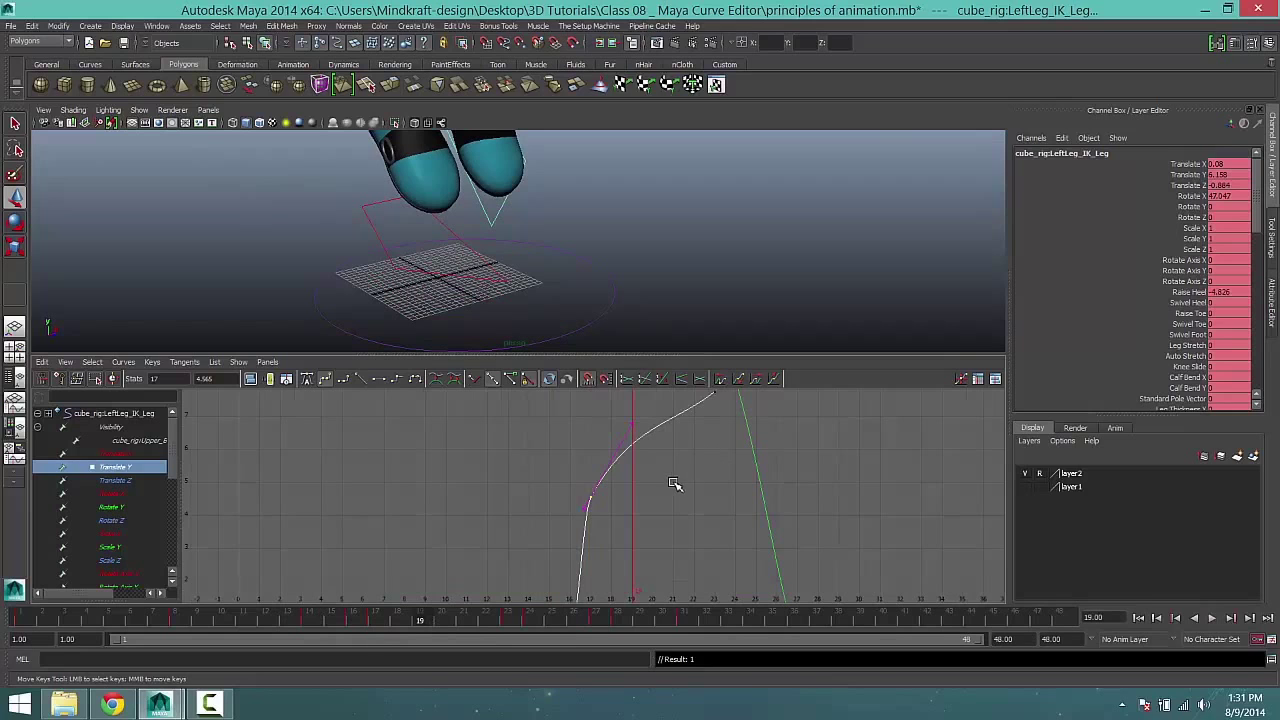
pyautogui.keyDown('alt'); pyautogui.moveTo(640, 497); pyautogui.dragTo(575, 494, button='middle'); pyautogui.keyUp('alt')
pyautogui.keyDown('alt'); pyautogui.moveTo(575, 494); pyautogui.dragTo(553, 523, button='right'); pyautogui.keyUp('alt')
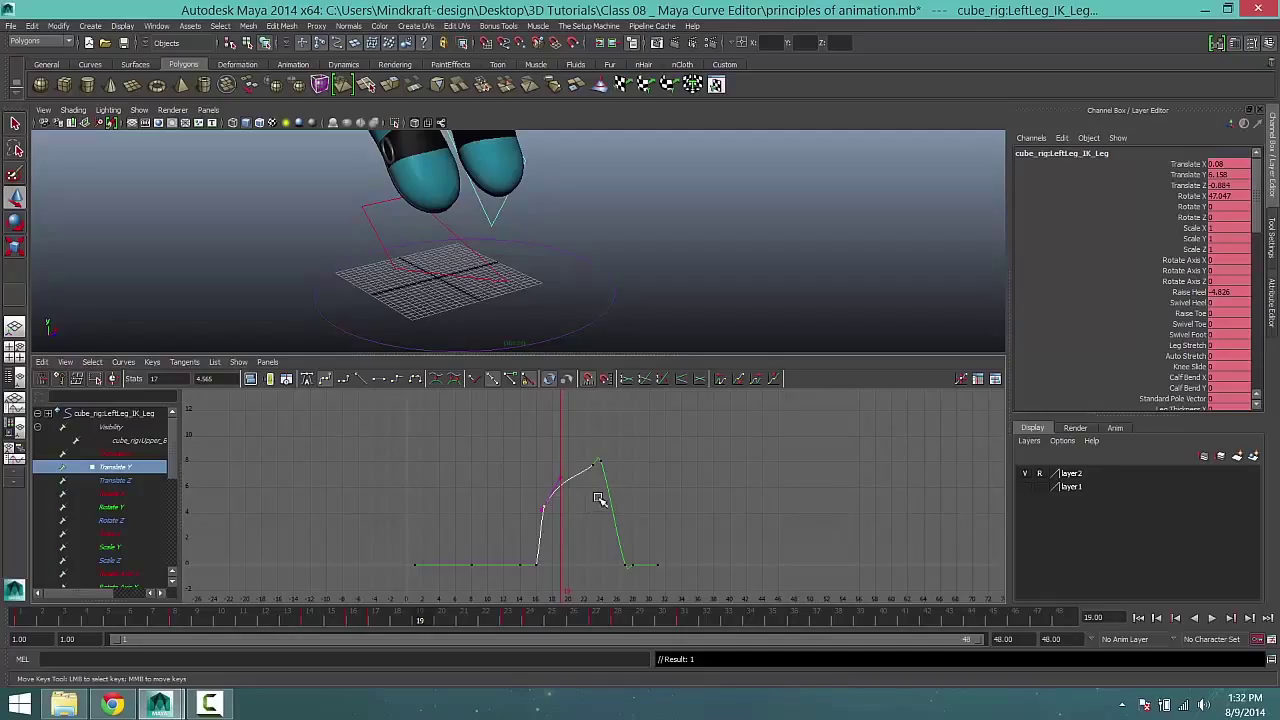
pyautogui.keyDown('alt'); pyautogui.moveTo(599, 500); pyautogui.dragTo(527, 516, button='right'); pyautogui.keyUp('alt')
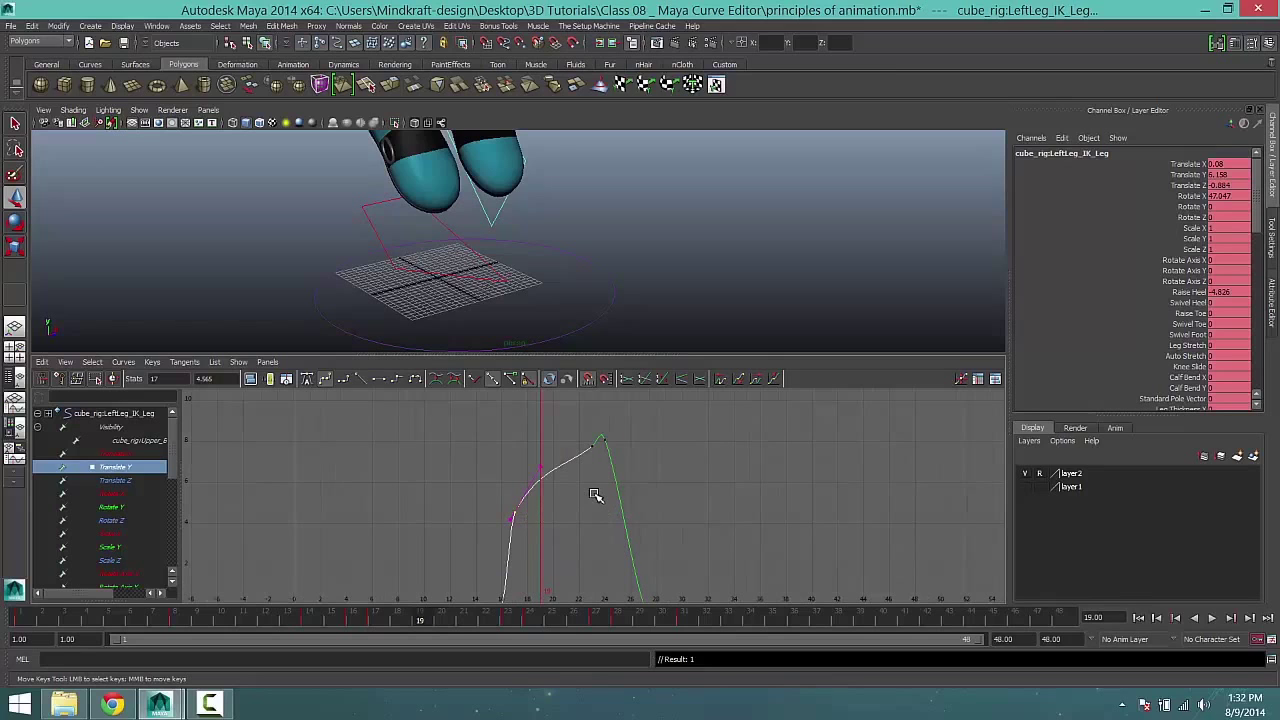
pyautogui.scroll(-3, 595, 497)
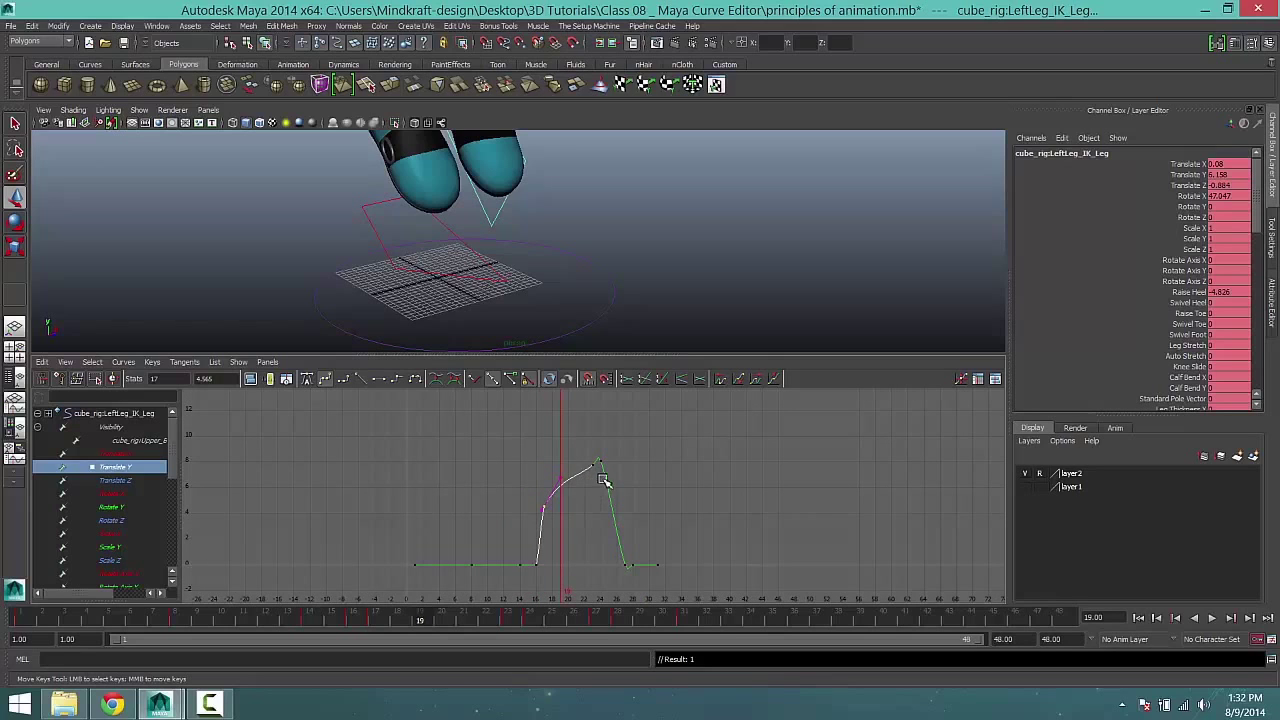
pyautogui.keyDown('alt'); pyautogui.keyDown('shift'); pyautogui.moveTo(598, 476); pyautogui.dragTo(645, 475, button='right'); pyautogui.keyUp('shift'); pyautogui.keyUp('alt')
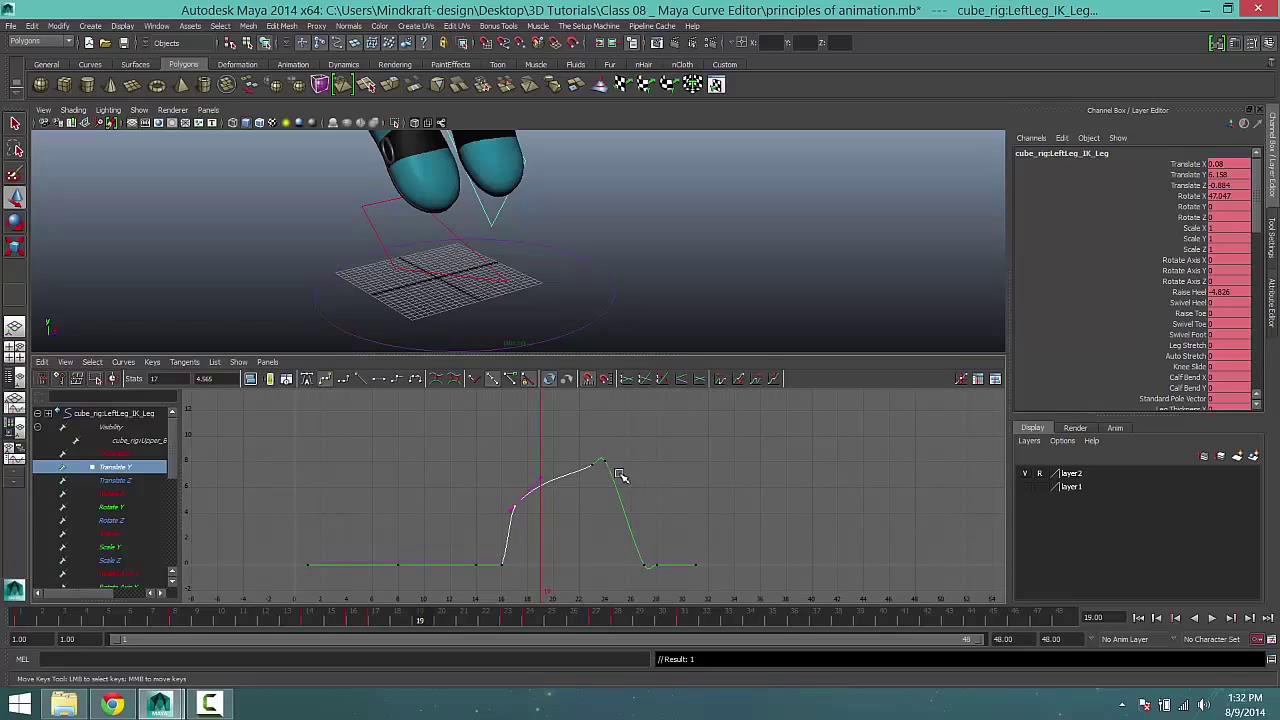
pyautogui.scroll(3, 620, 480)
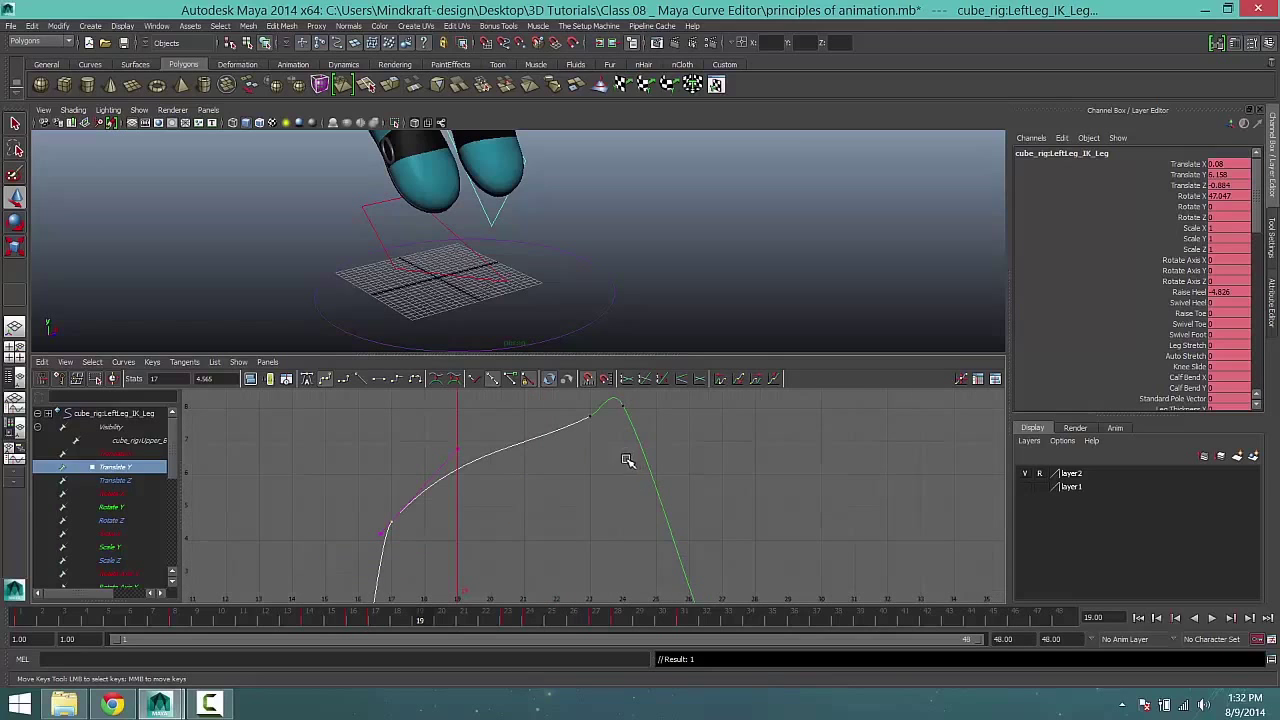
pyautogui.scroll(1, 617, 495)
# Flatten the tangents of the frame 24 peak key and remove the frame 23 key.
pyautogui.moveTo(600, 424); pyautogui.dragTo(642, 460)
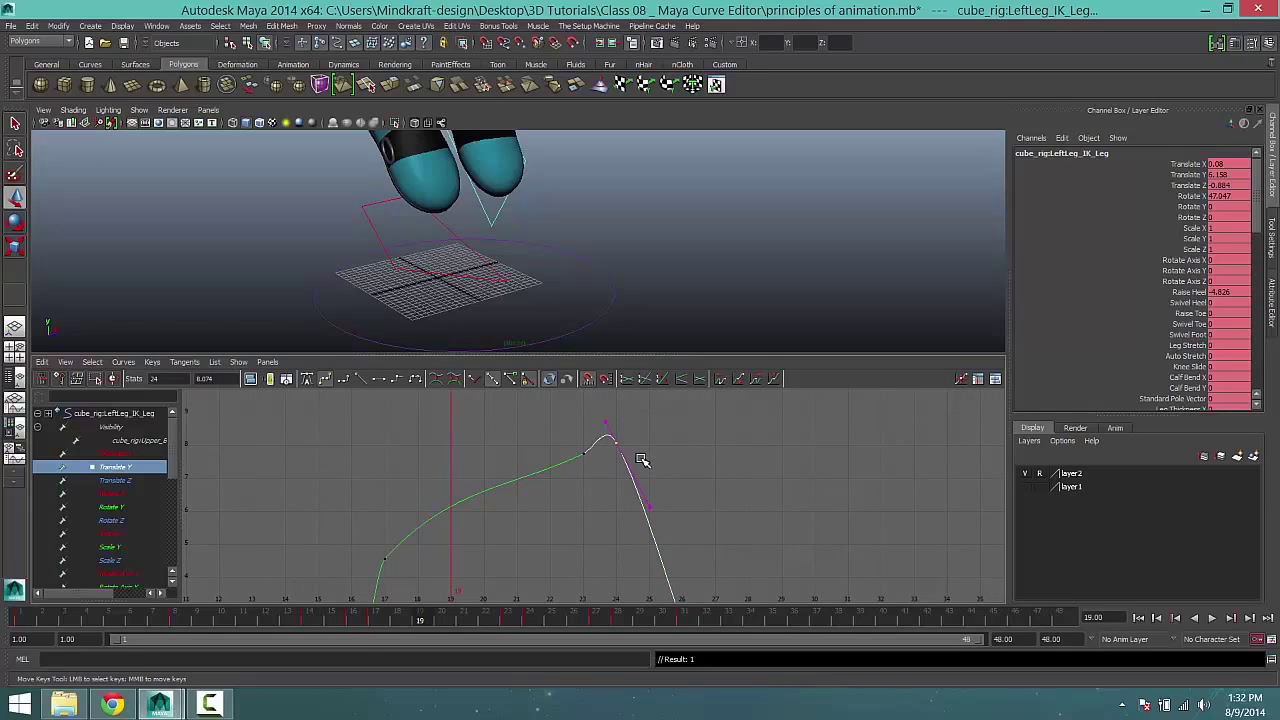
pyautogui.click(378, 380)
pyautogui.moveTo(567, 439); pyautogui.dragTo(597, 487)
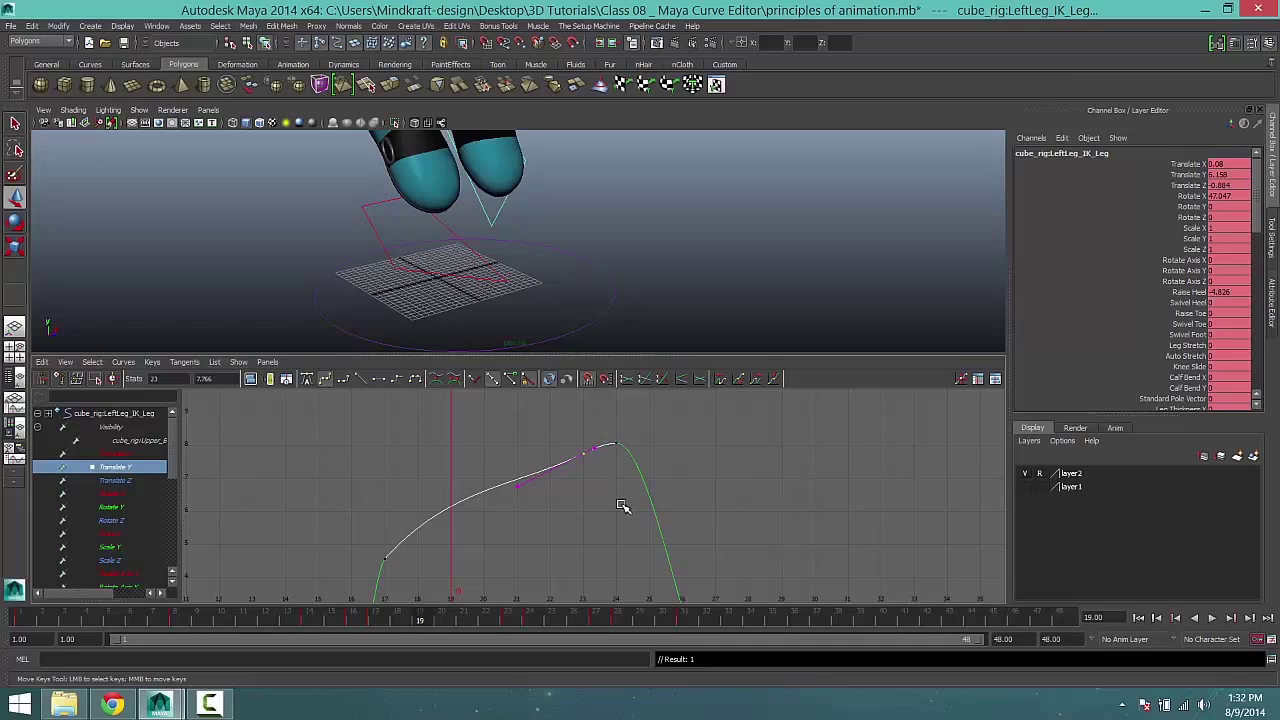
pyautogui.hotkey('ctrl', 'z')
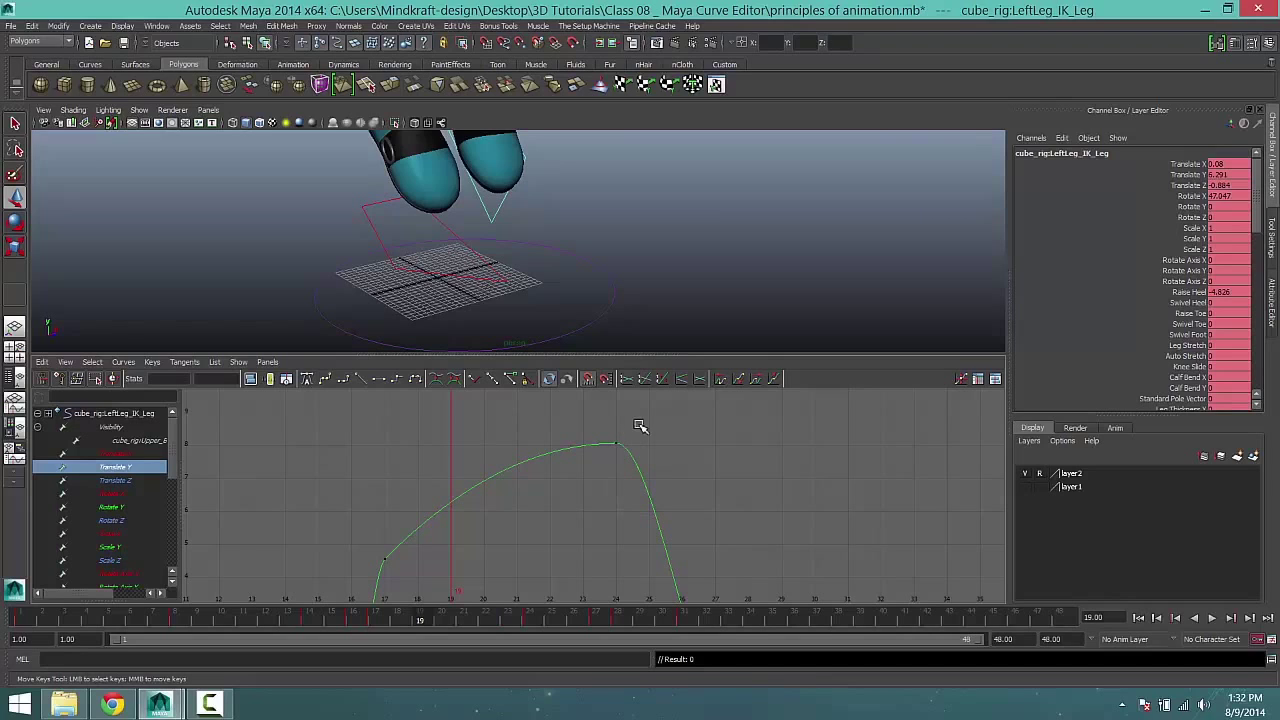
pyautogui.moveTo(640, 426); pyautogui.dragTo(591, 475)
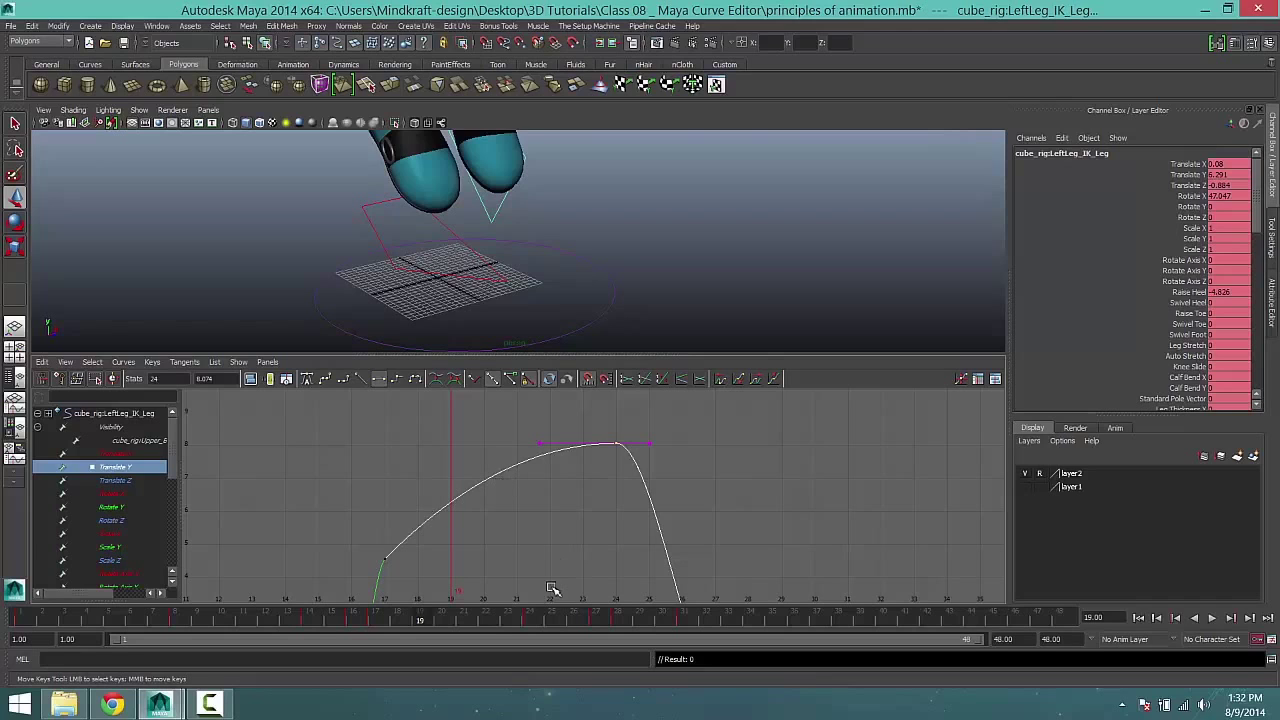
# Scrub back and forth through the leg lift with the legs framed in the 3D view.
pyautogui.moveTo(371, 620); pyautogui.dragTo(530, 624)
pyautogui.scroll(-3, 563, 295)
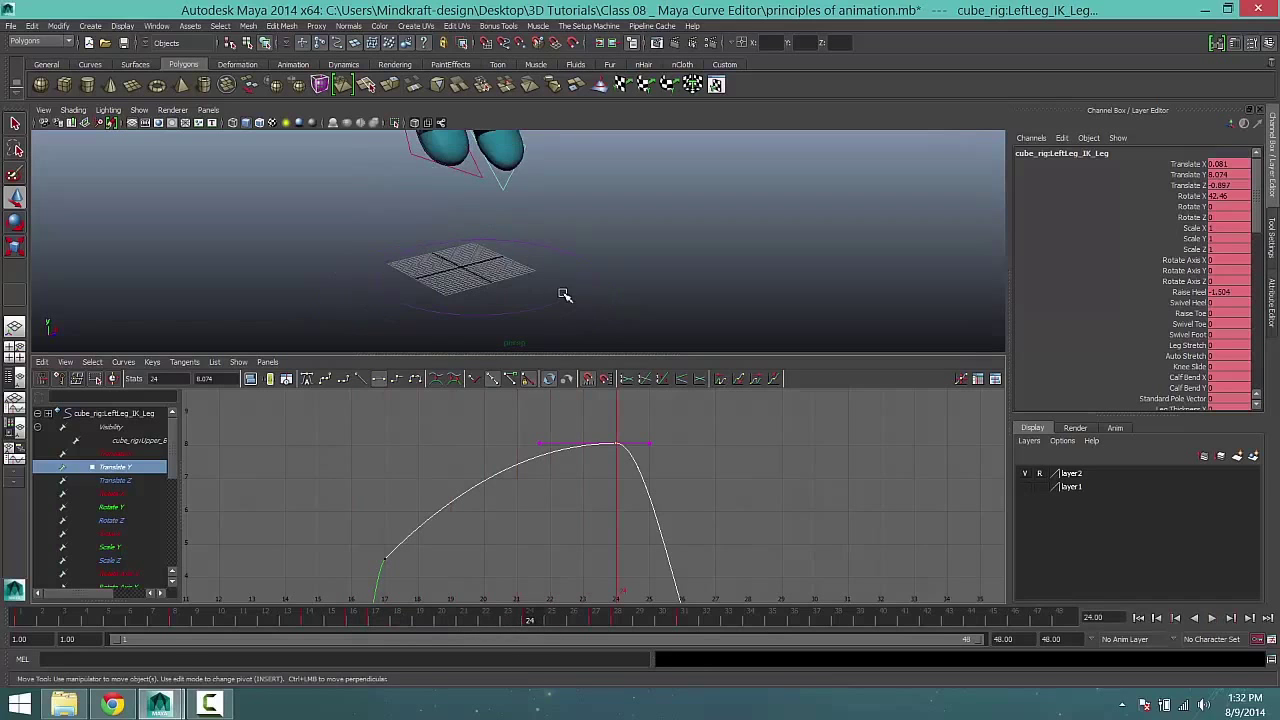
pyautogui.keyDown('alt'); pyautogui.moveTo(560, 266); pyautogui.dragTo(663, 480, button='middle'); pyautogui.keyUp('alt')
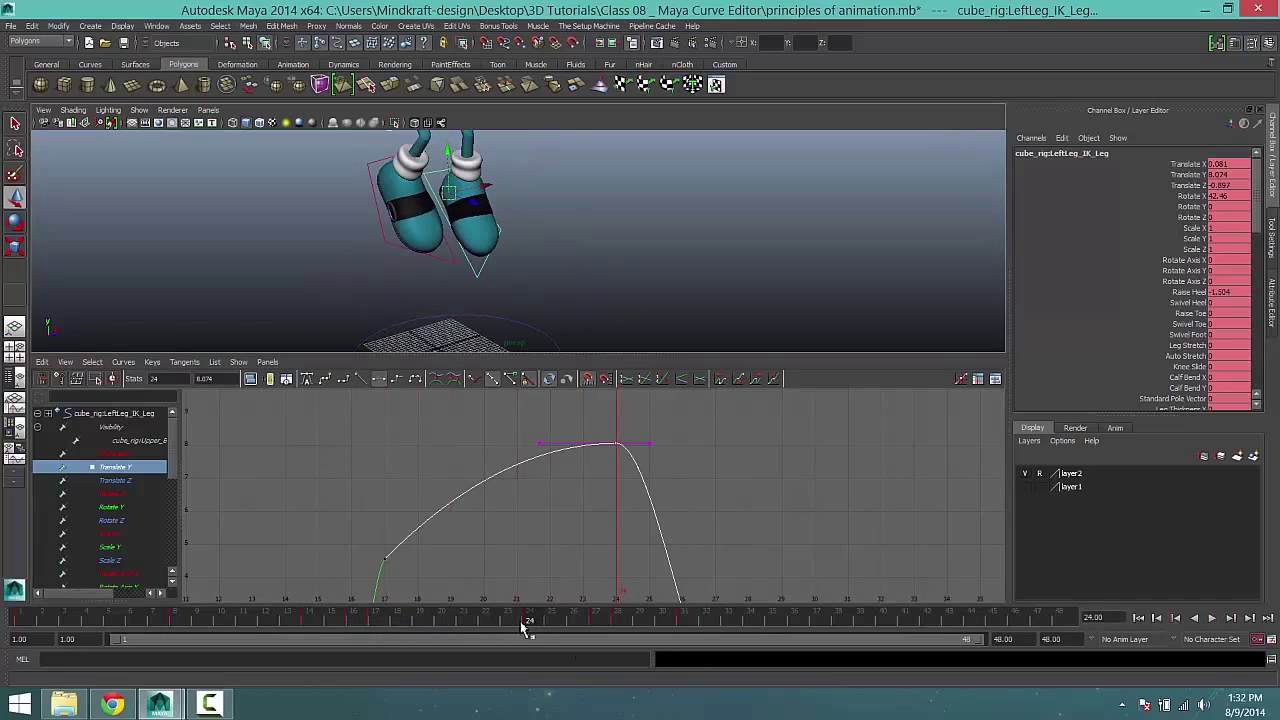
pyautogui.moveTo(378, 625); pyautogui.dragTo(585, 622)
# Zoom the graph in on the below-zero dip and set the current frame to 28.
pyautogui.scroll(-3, 610, 545)
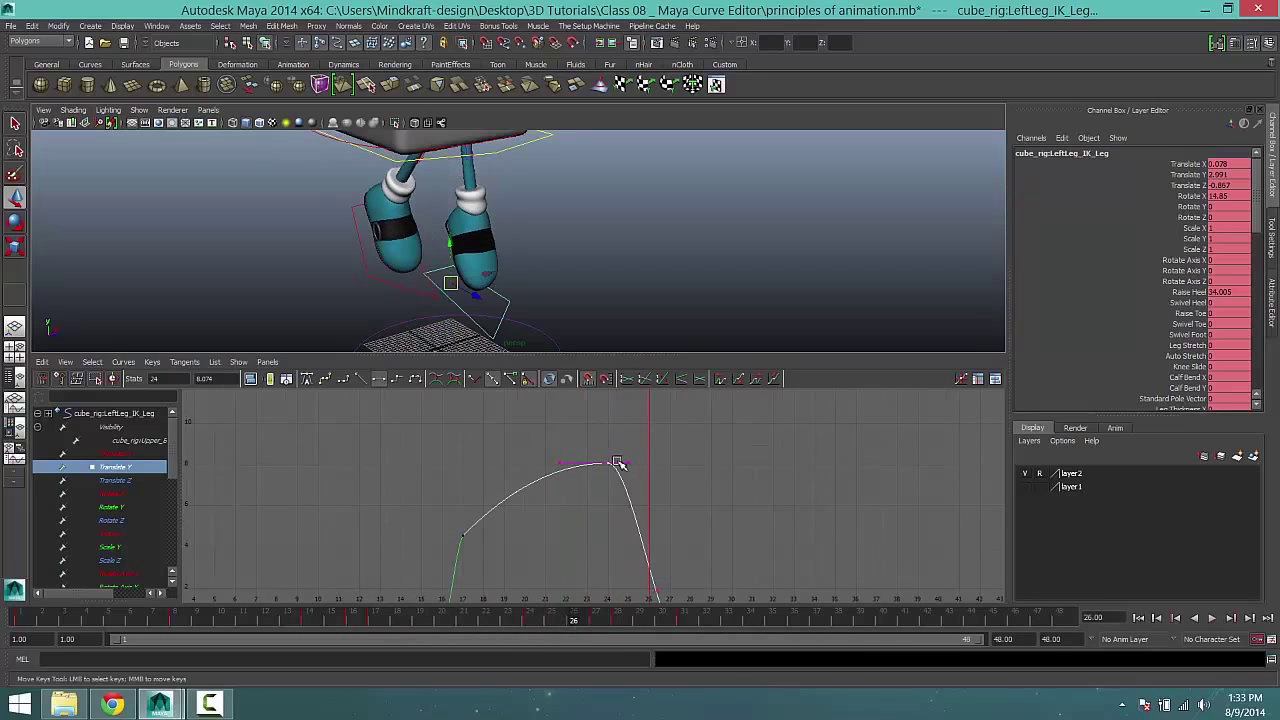
pyautogui.scroll(3, 665, 483)
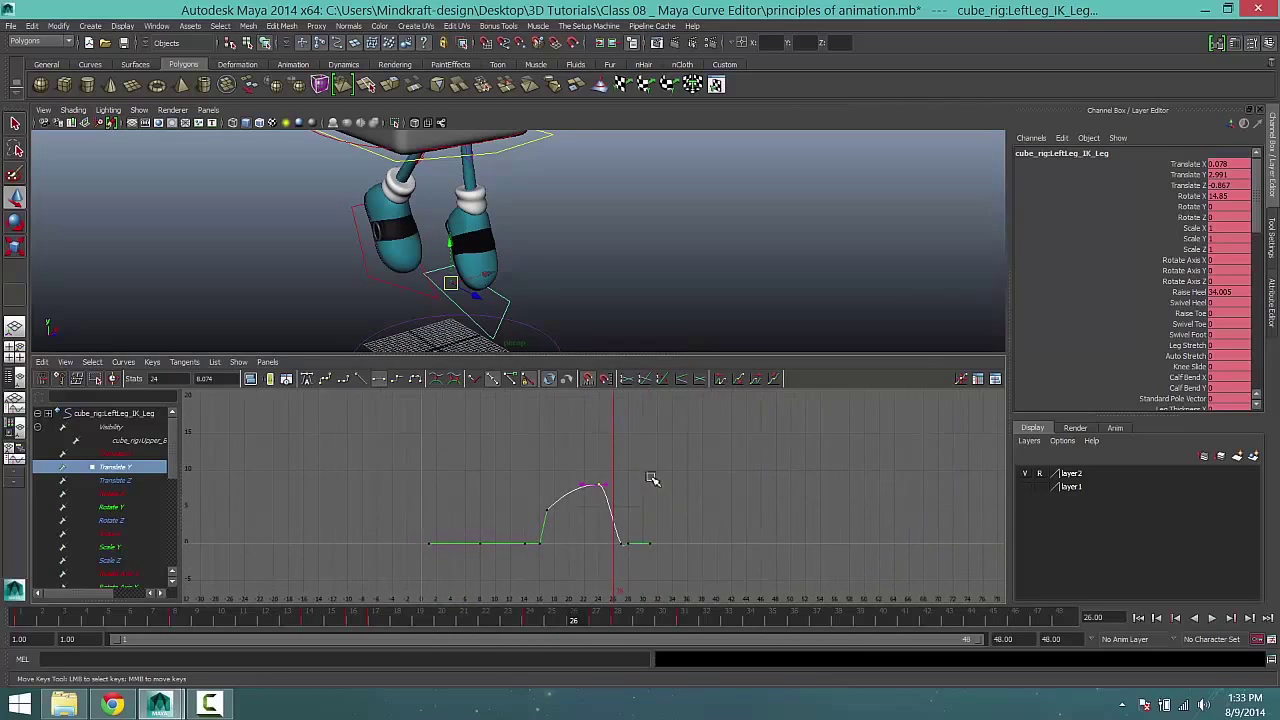
pyautogui.keyDown('alt'); pyautogui.moveTo(674, 543); pyautogui.dragTo(590, 508, button='middle'); pyautogui.keyUp('alt')
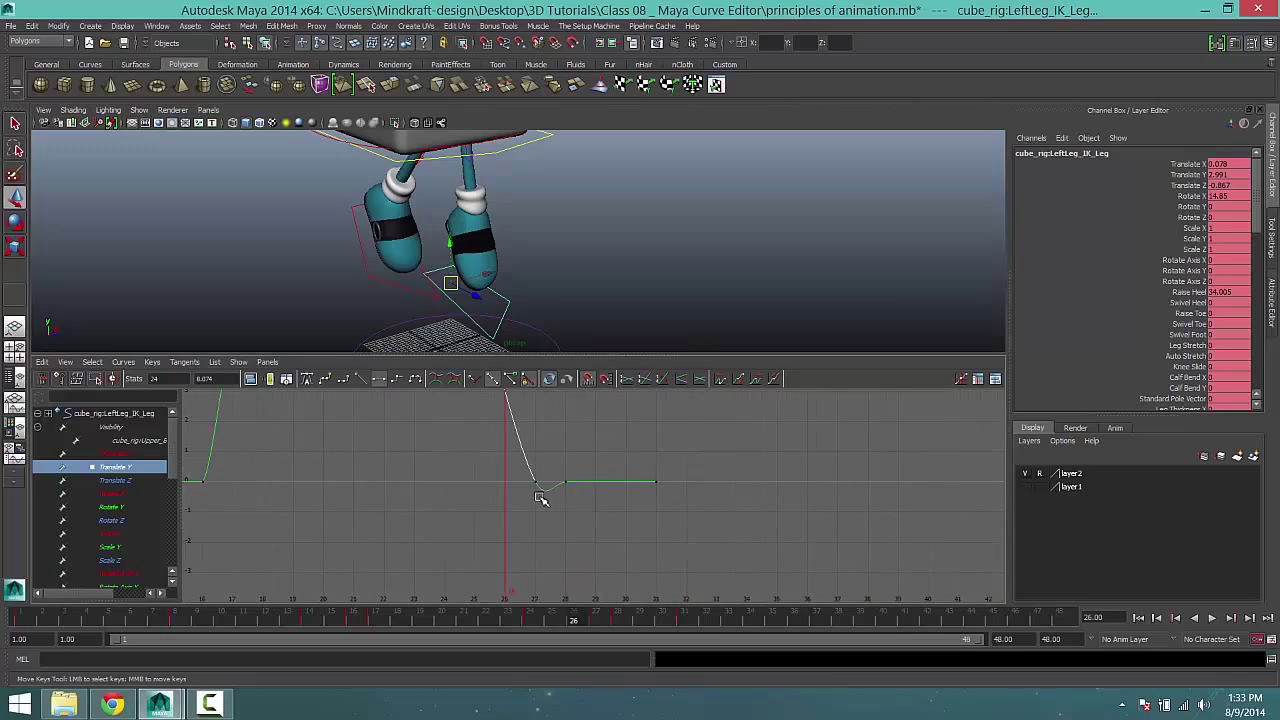
pyautogui.scroll(4, 595, 505)
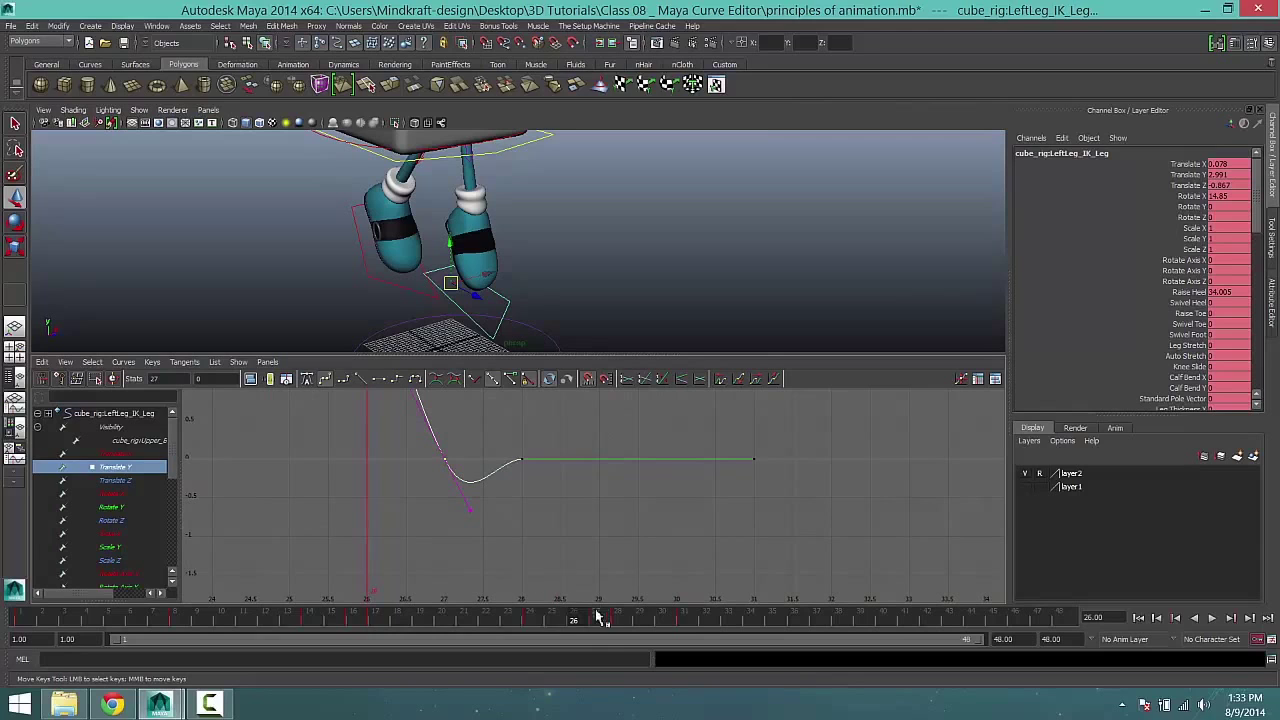
pyautogui.moveTo(592, 622); pyautogui.dragTo(618, 625)
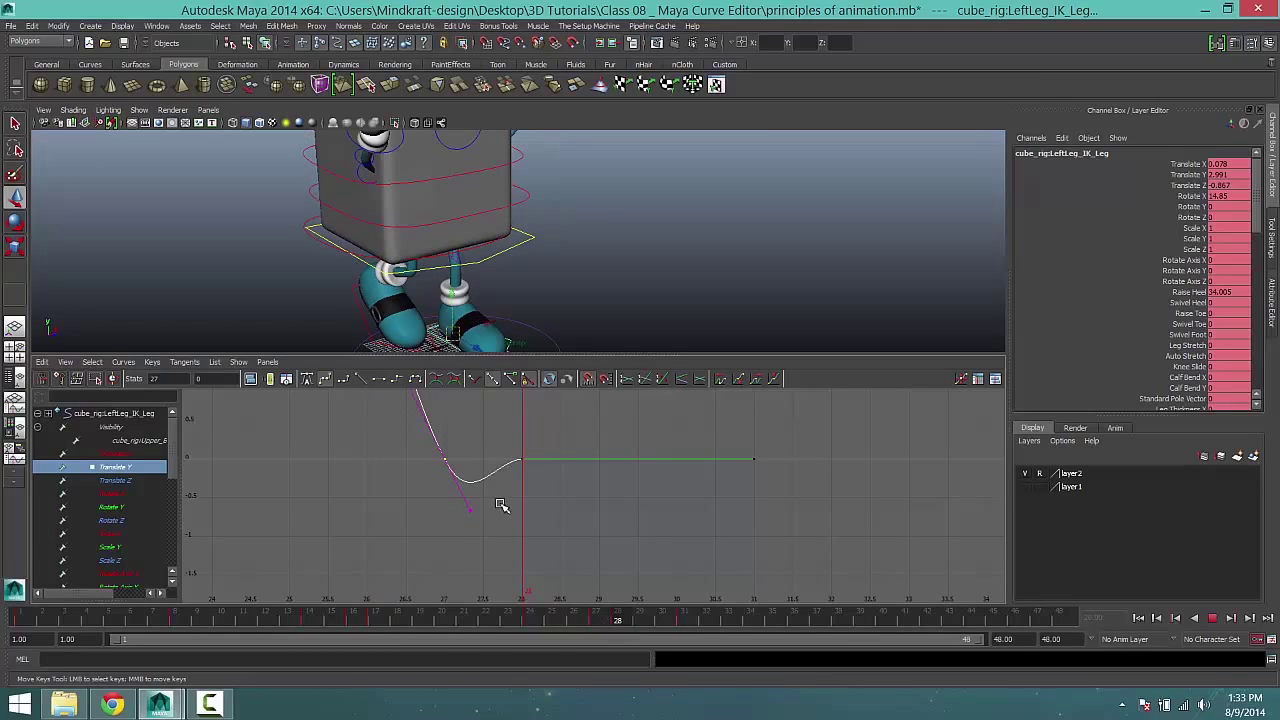
# Break the landing key's tangents and lift the handles so the curve settles flat at zero, then play.
pyautogui.click(478, 380)
pyautogui.moveTo(448, 542); pyautogui.dragTo(474, 514)
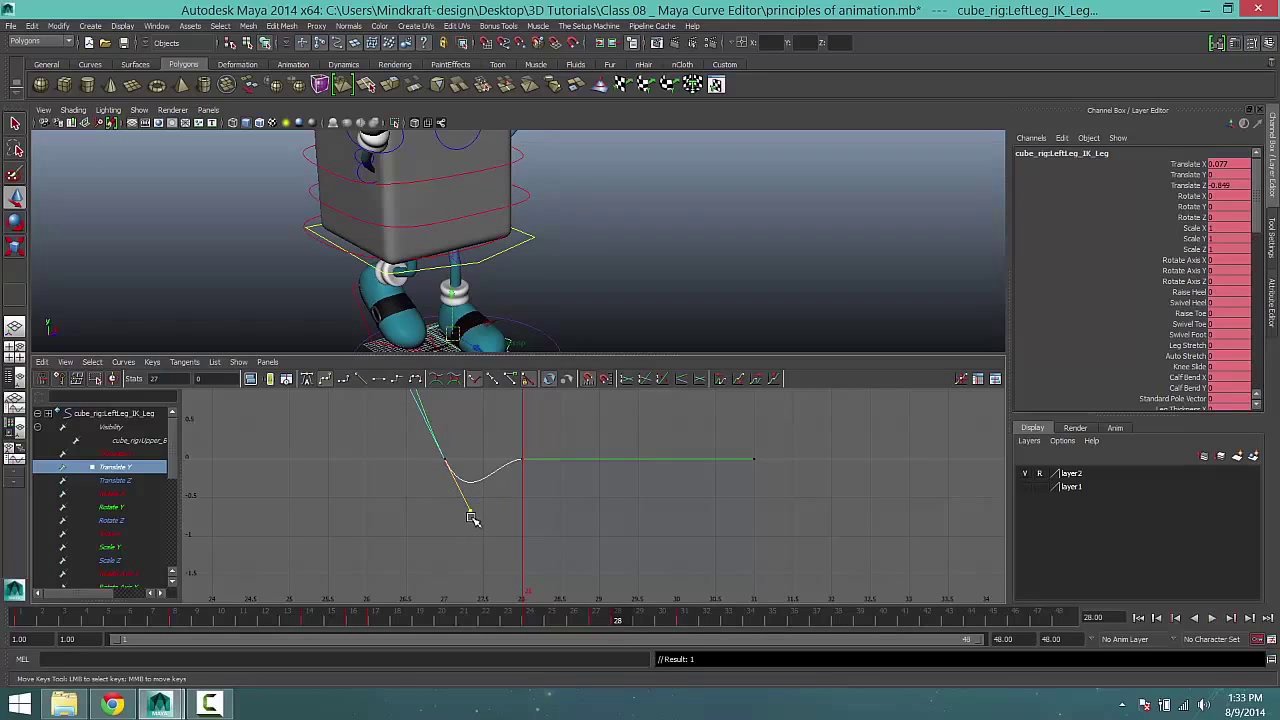
pyautogui.moveTo(474, 514); pyautogui.dragTo(475, 434, button='middle')
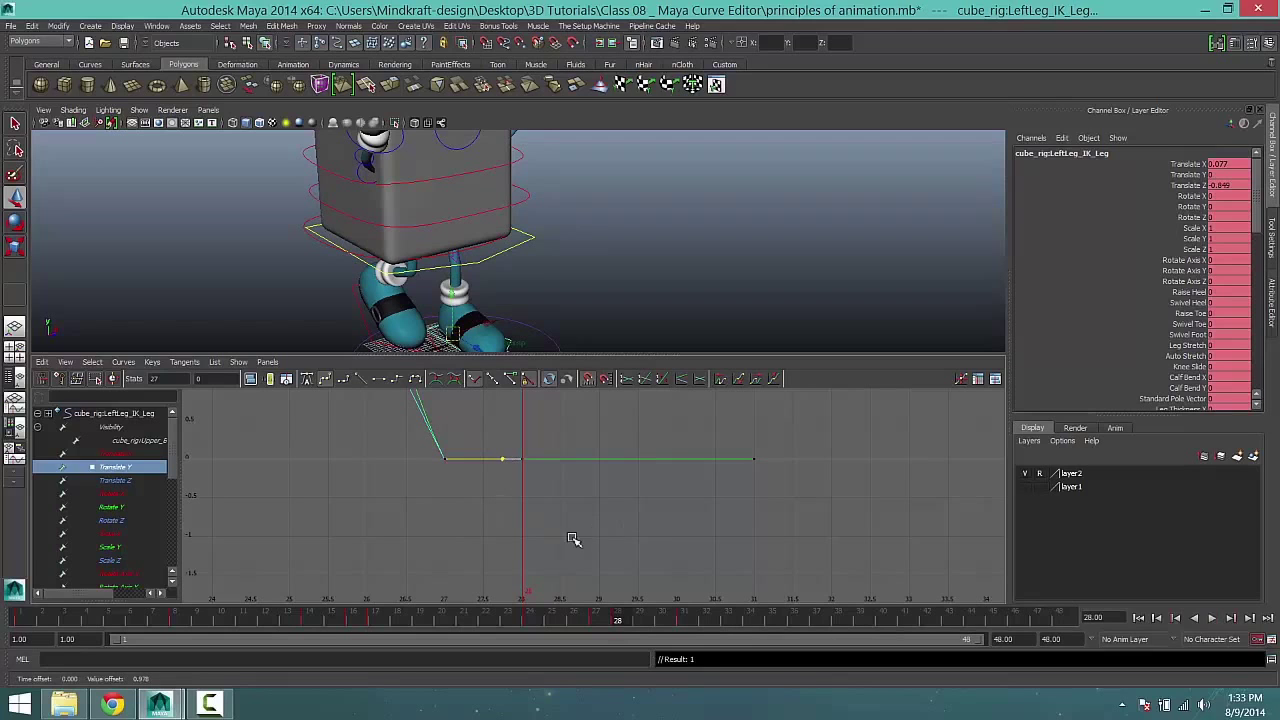
pyautogui.click(457, 460)
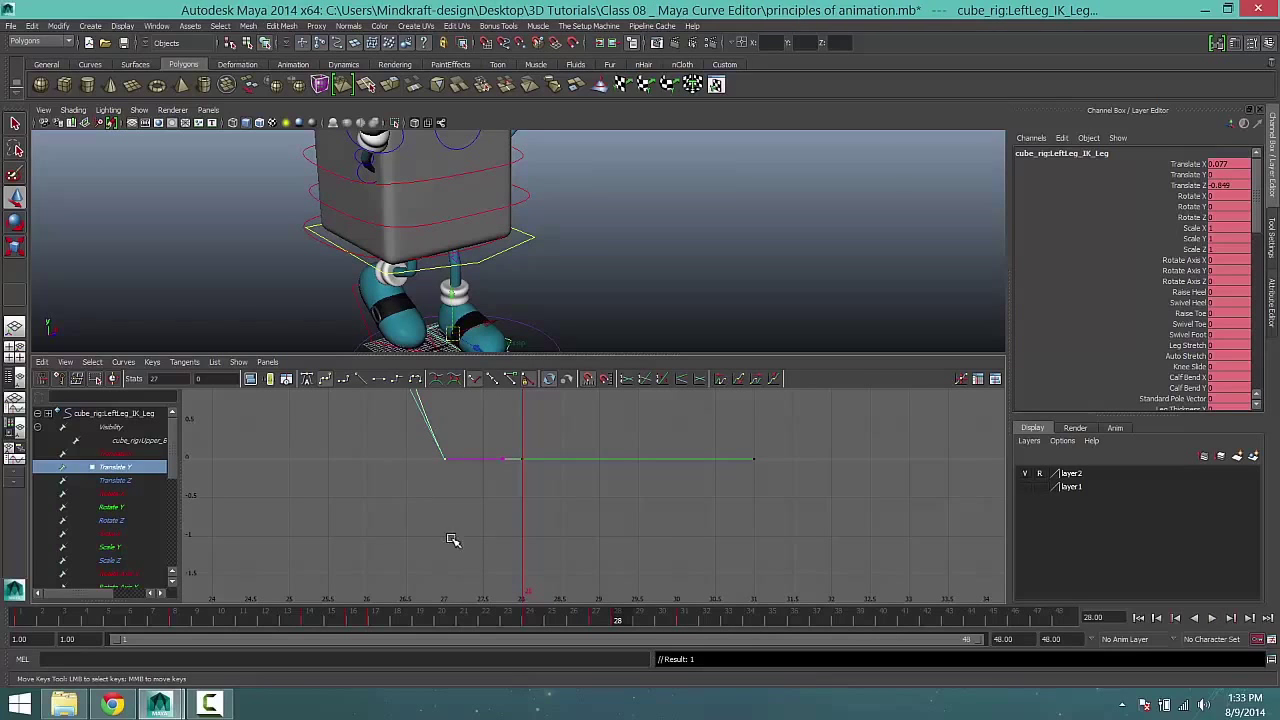
pyautogui.press('a')
pyautogui.moveTo(540, 450); pyautogui.dragTo(545, 450, button='middle')
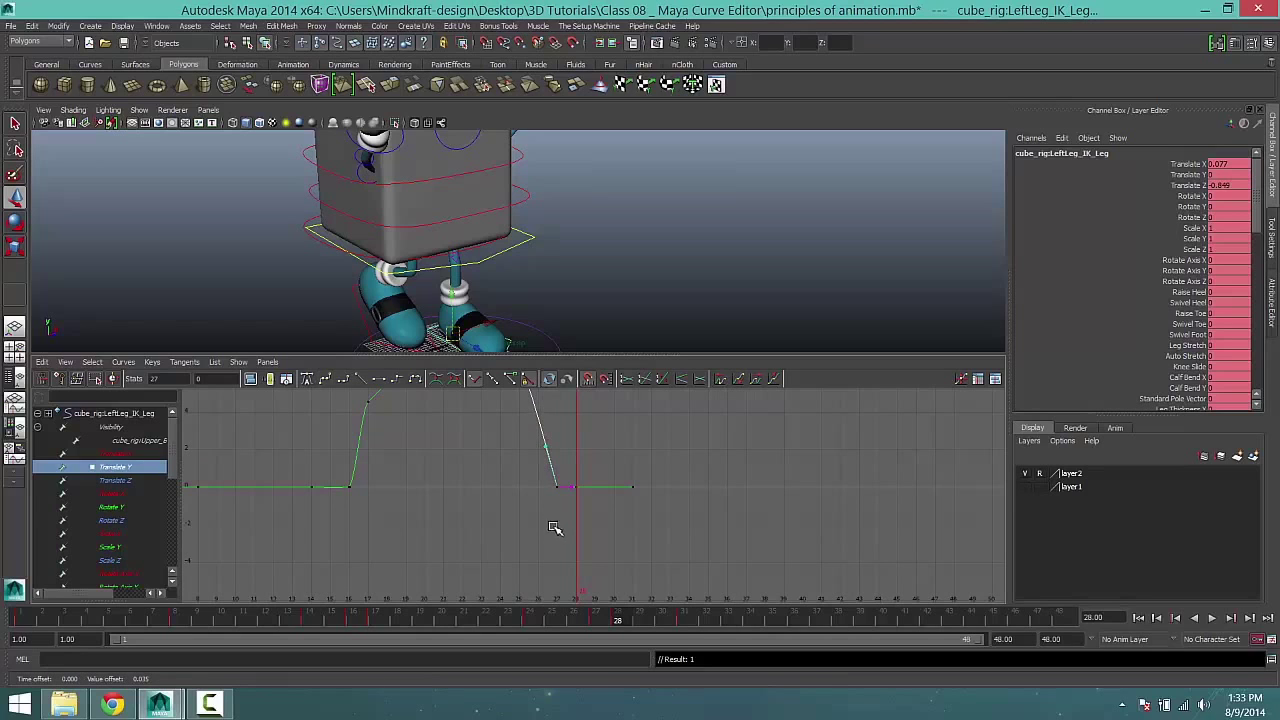
pyautogui.press('a')
pyautogui.hotkey('alt', 'v')
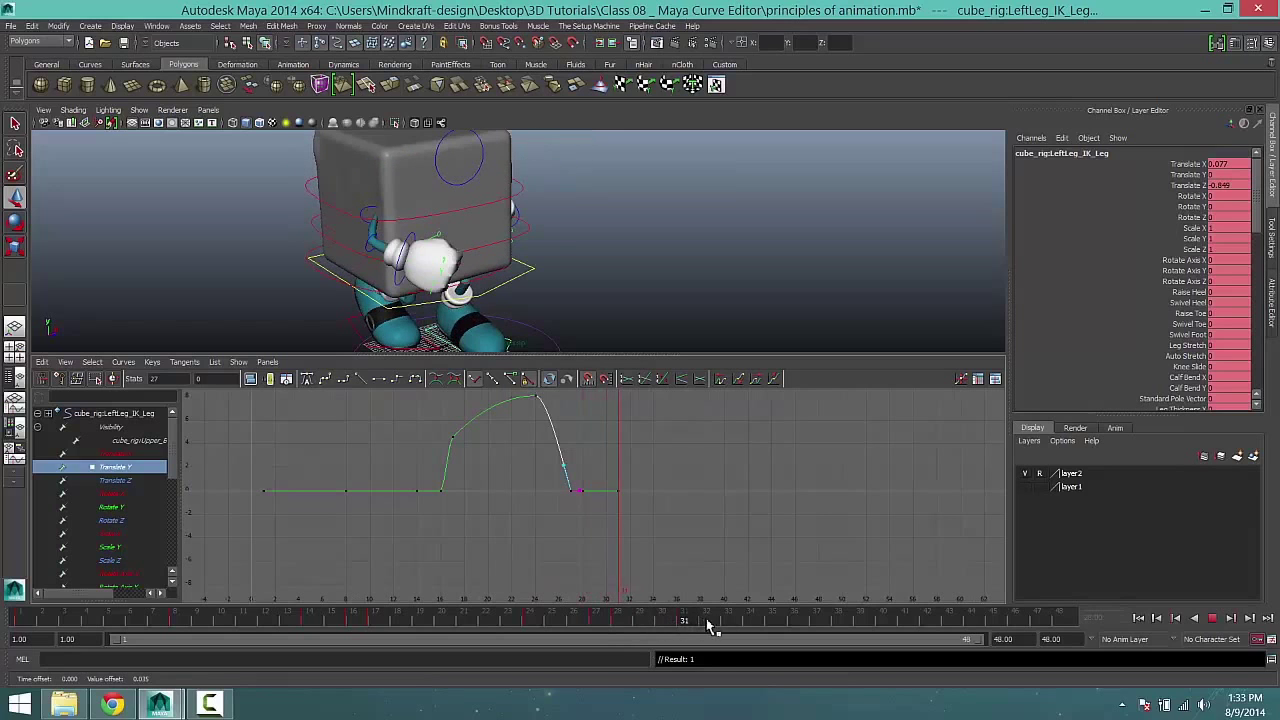
# Stop playback, orbit to view the character from the front, and replay from the start.
pyautogui.hotkey('alt', 'v')
pyautogui.keyDown('alt'); pyautogui.moveTo(644, 267); pyautogui.dragTo(629, 299); pyautogui.keyUp('alt')
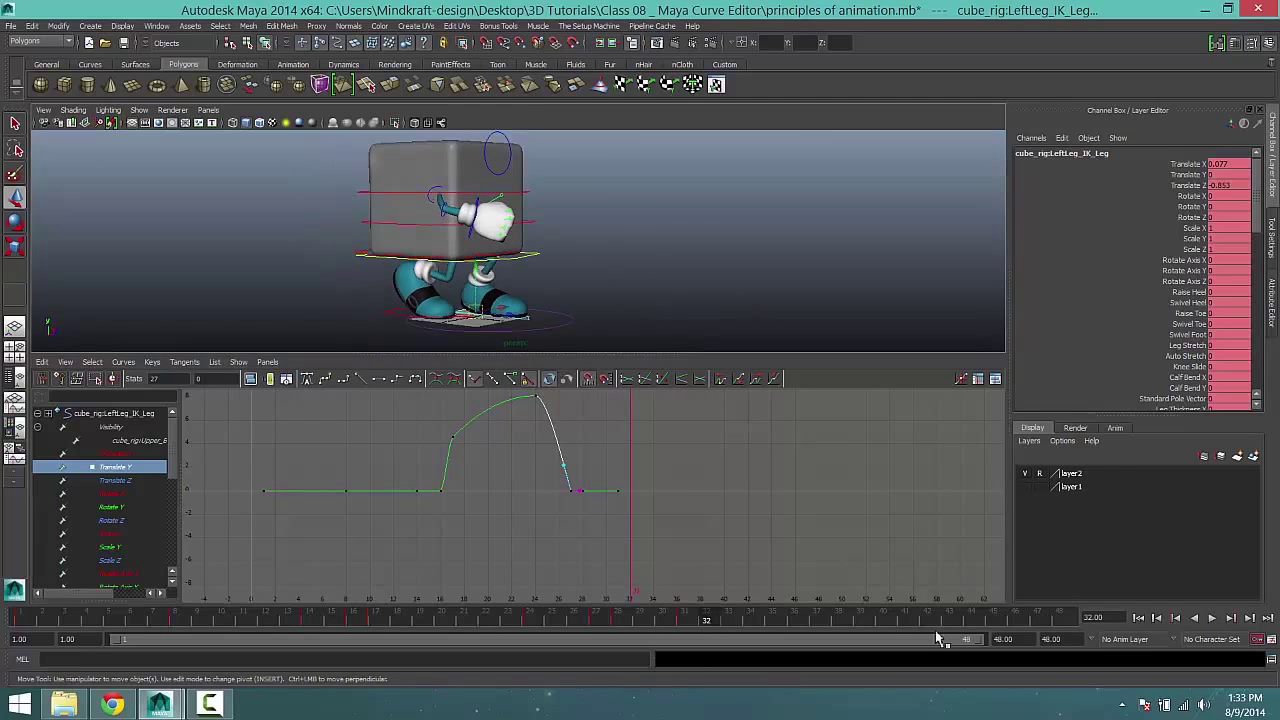
pyautogui.click(1137, 618)
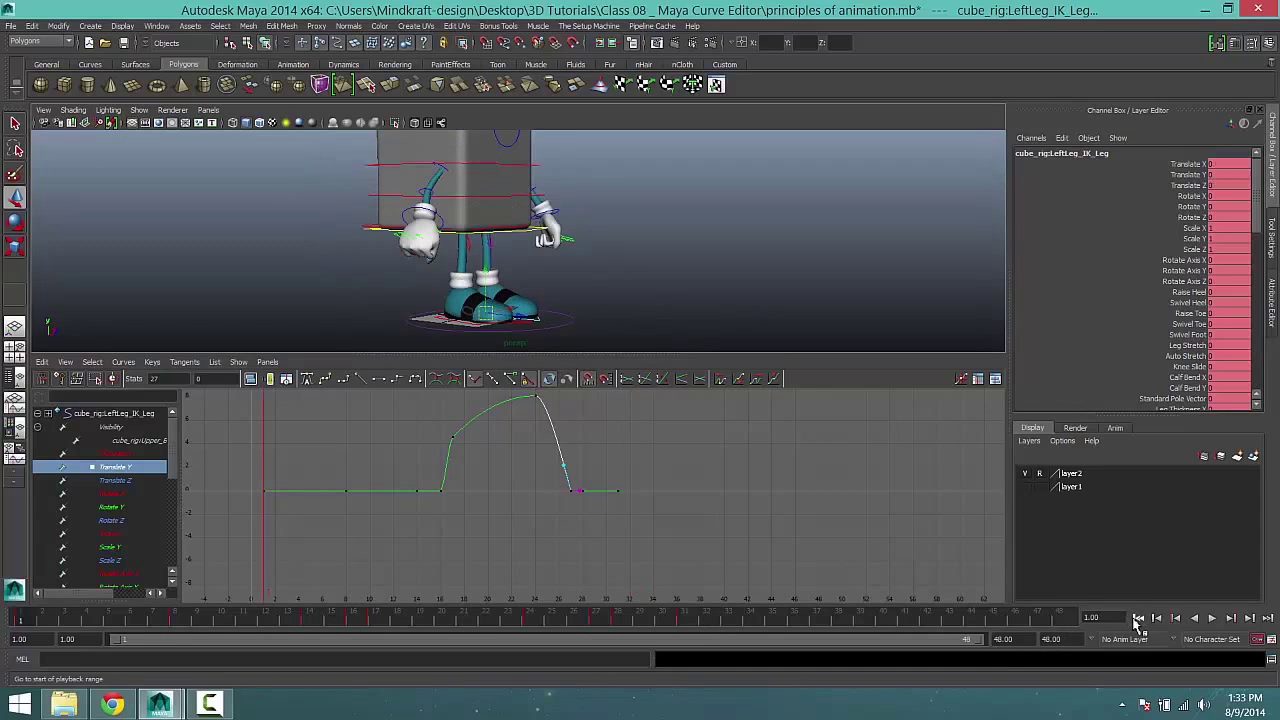
pyautogui.click(1212, 618)
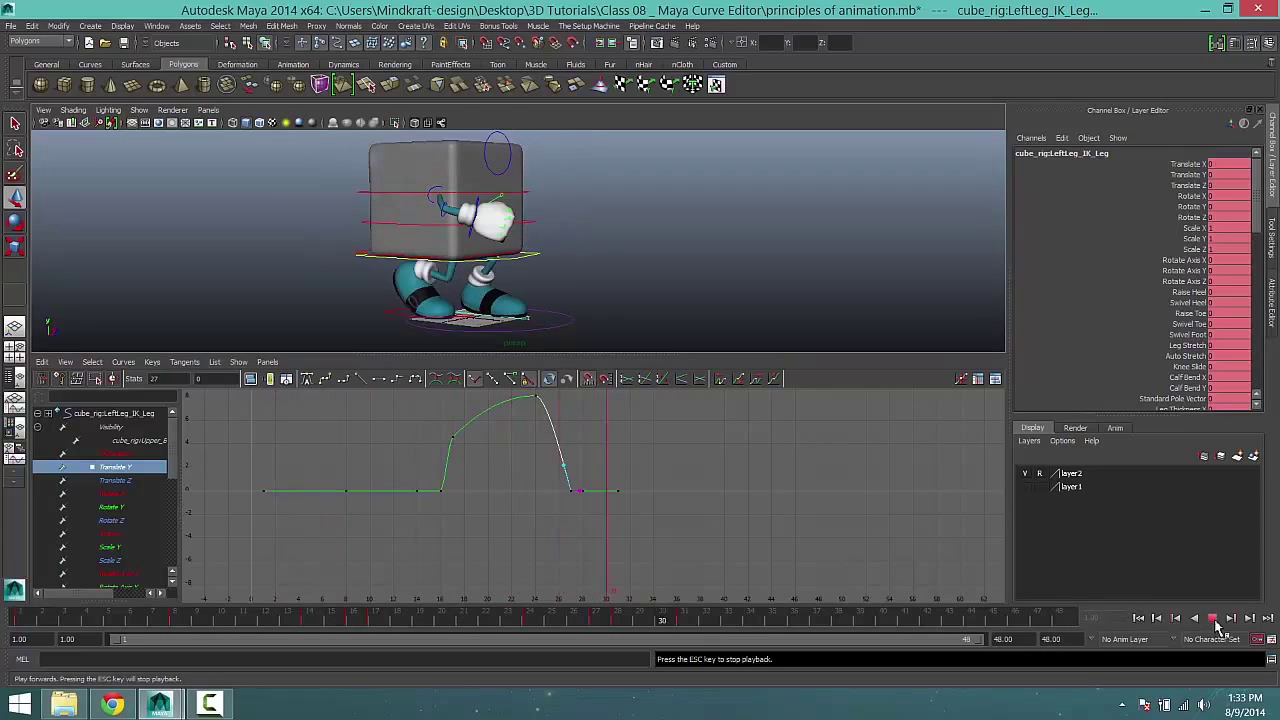
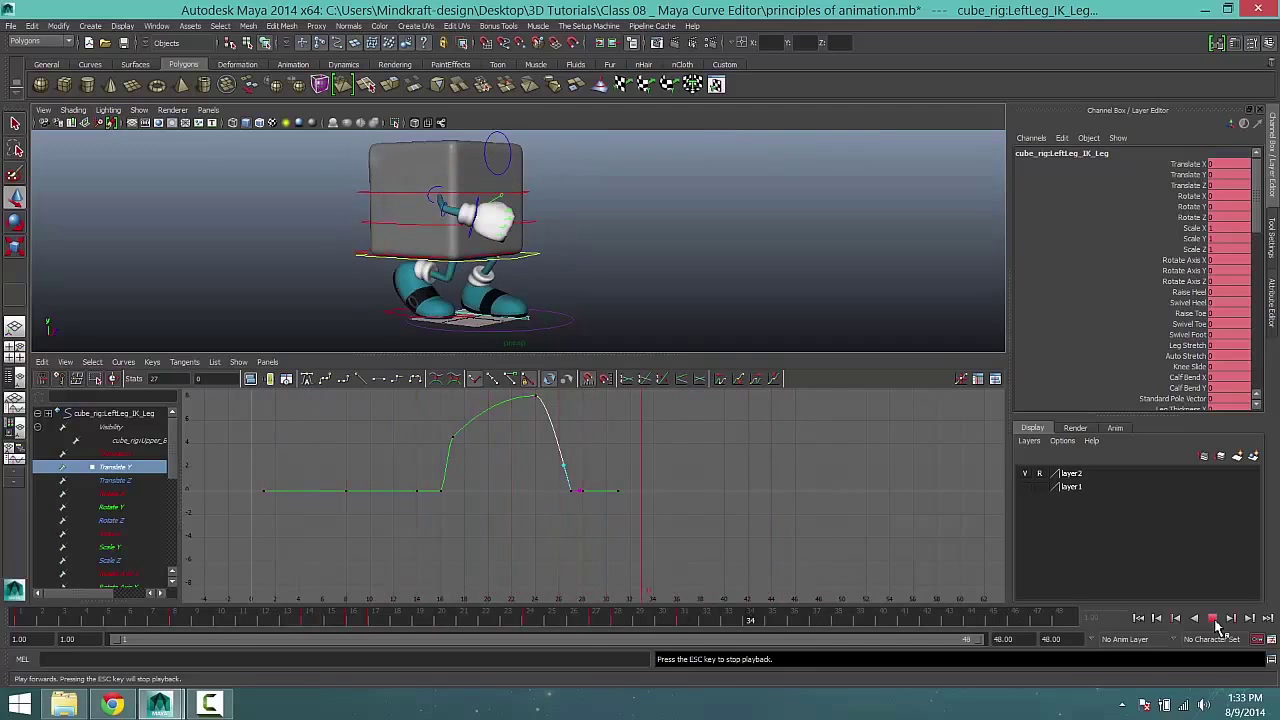
# Stop playback and show the left leg control's Rotate X, Y and Z curves together in the graph.
pyautogui.click(1213, 619)
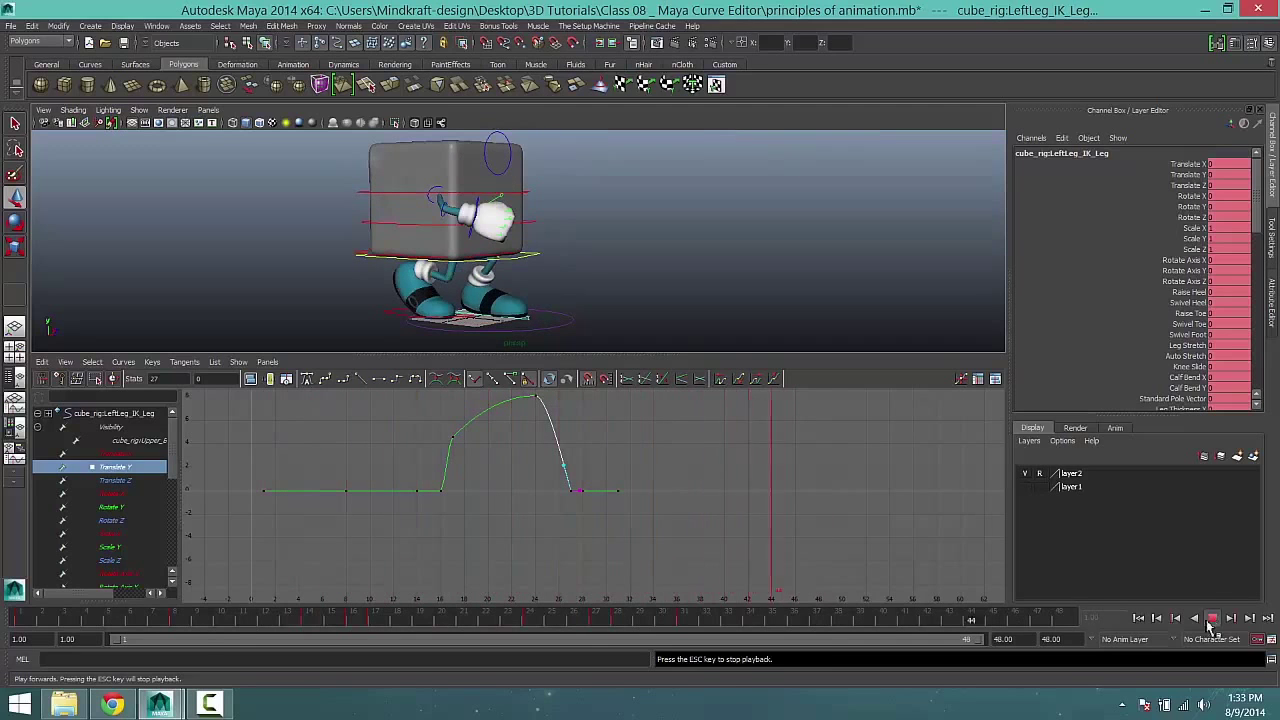
pyautogui.click(124, 455)
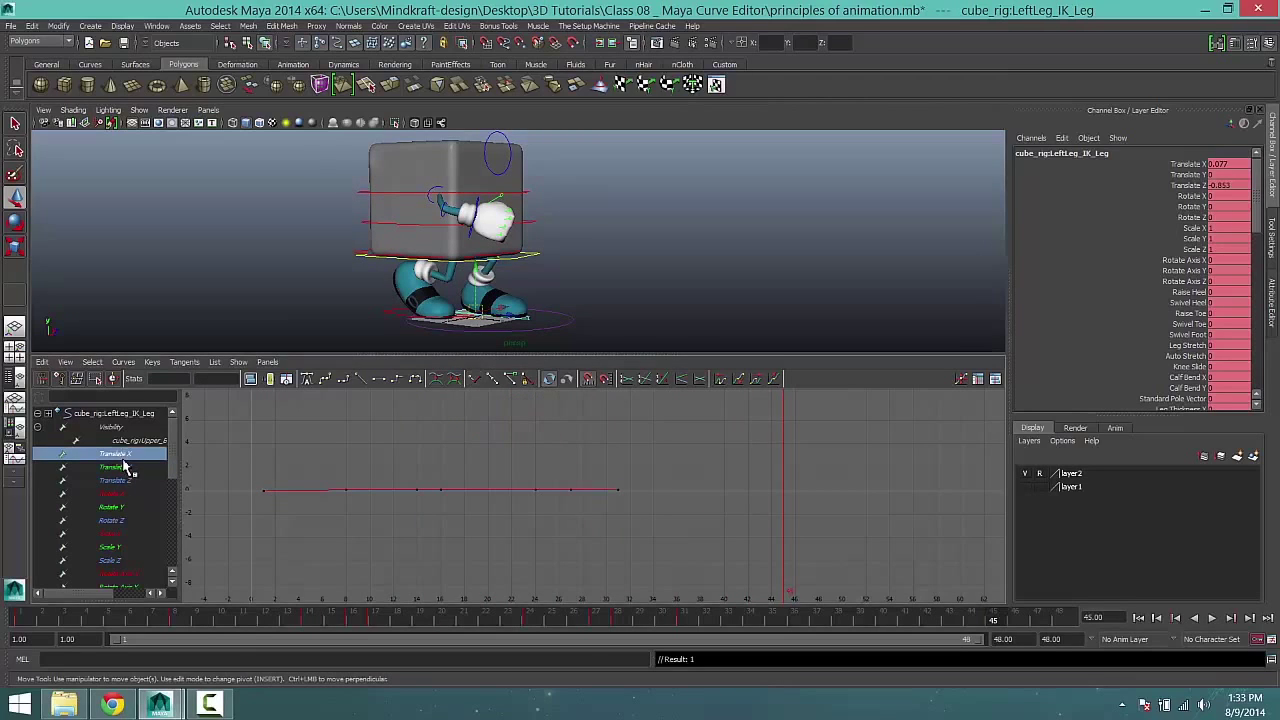
pyautogui.click(125, 484)
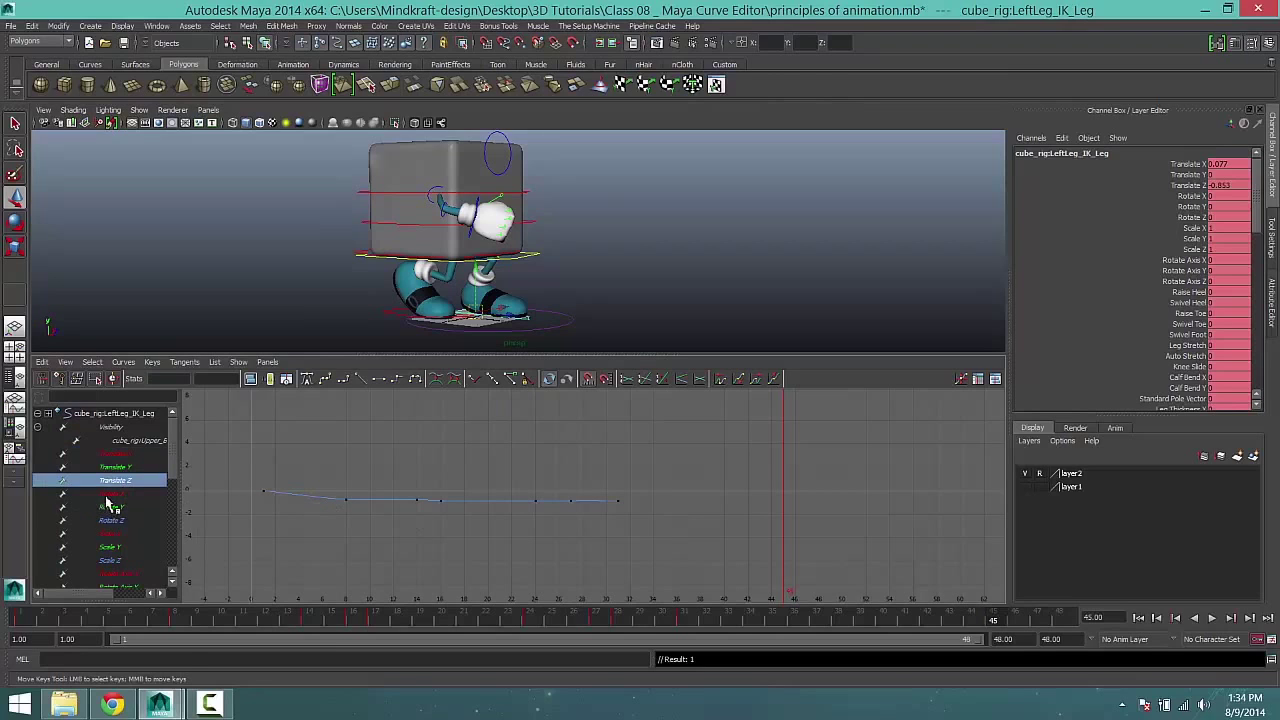
pyautogui.moveTo(110, 494); pyautogui.dragTo(112, 521)
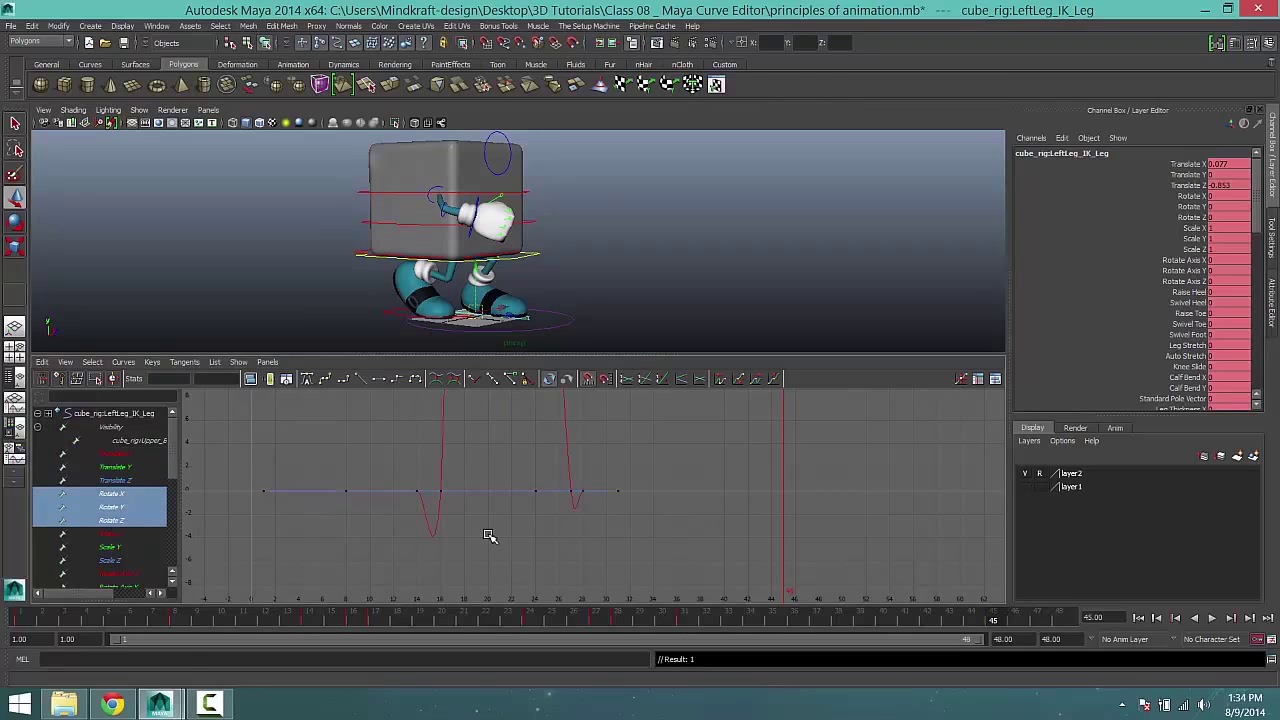
pyautogui.scroll(-3, 489, 536)
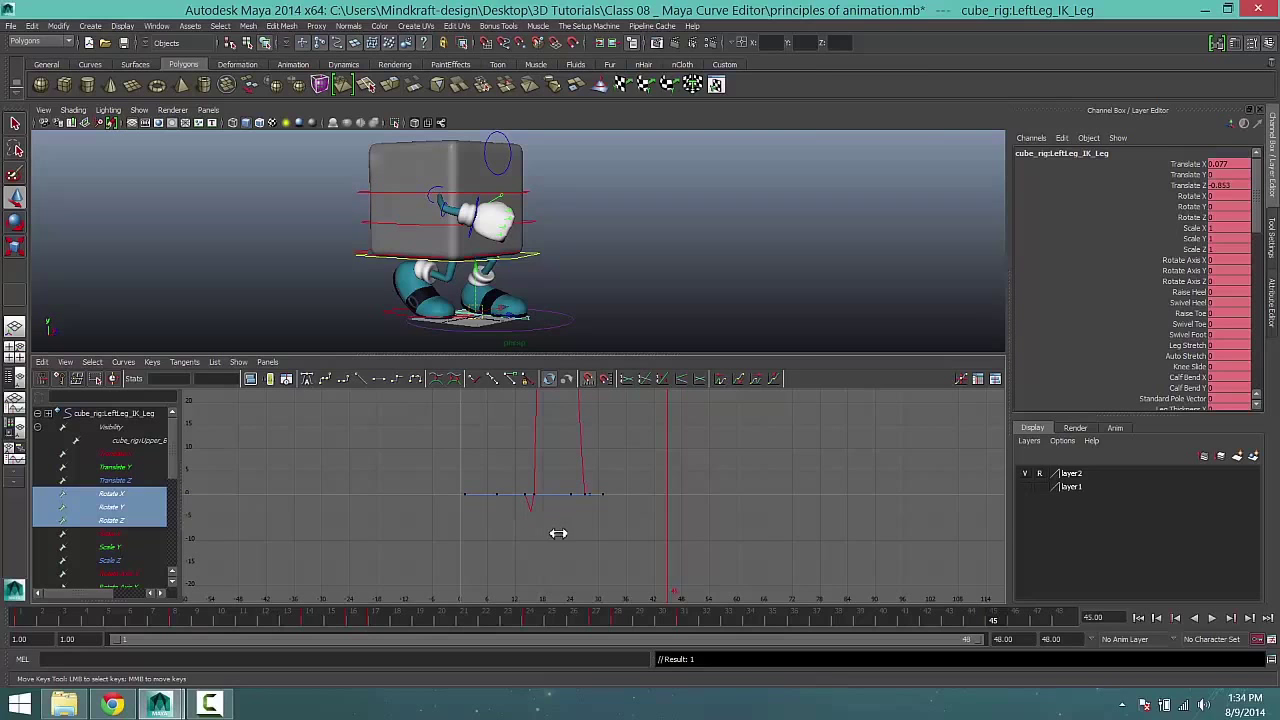
pyautogui.scroll(5, 575, 535)
# Isolate and frame the Rotate X curve, with the time near frame 15.
pyautogui.click(122, 507)
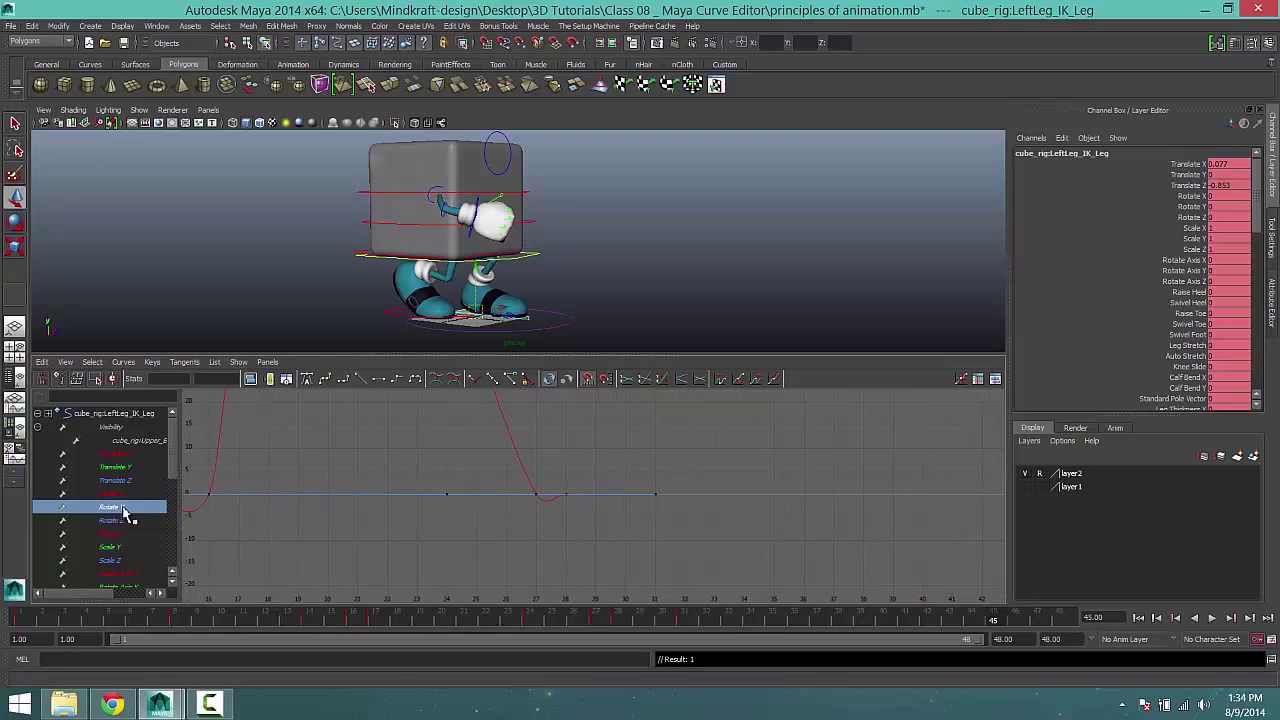
pyautogui.click(115, 494)
pyautogui.press('f')
pyautogui.scroll(1, 530, 508)
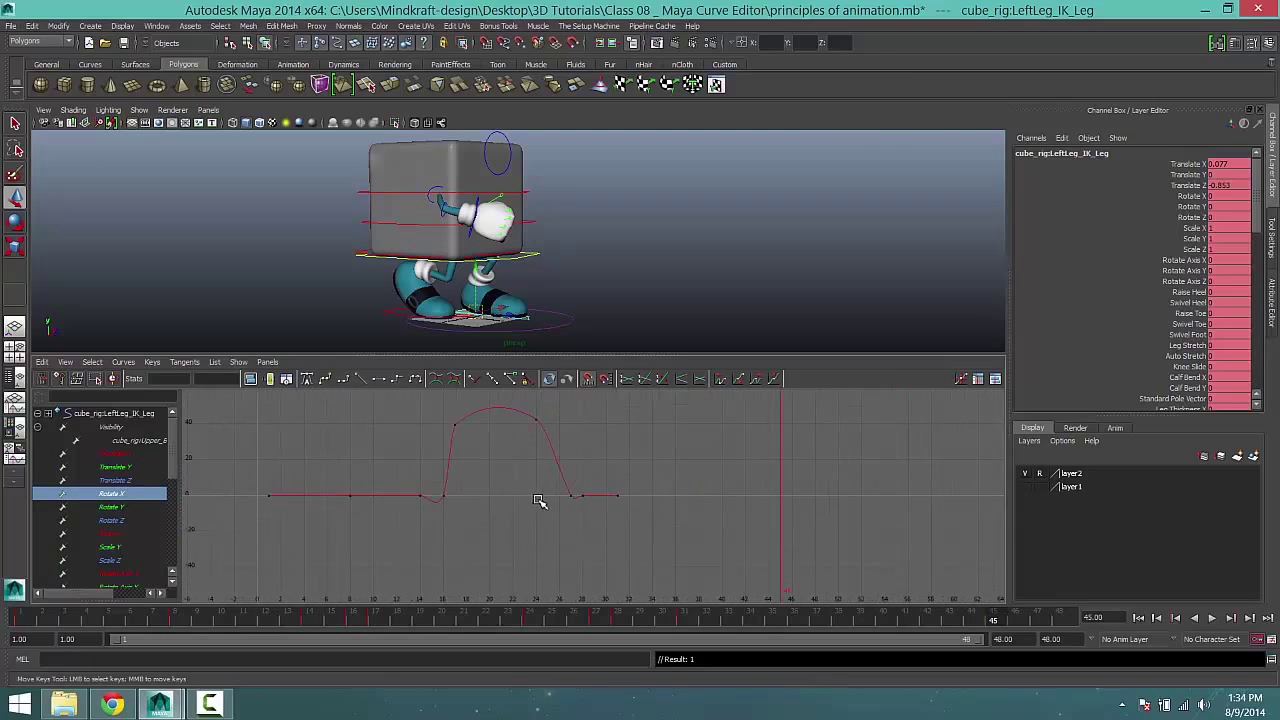
pyautogui.scroll(4, 344, 500)
pyautogui.keyDown('alt'); pyautogui.moveTo(344, 500); pyautogui.dragTo(528, 508, button='middle'); pyautogui.keyUp('alt')
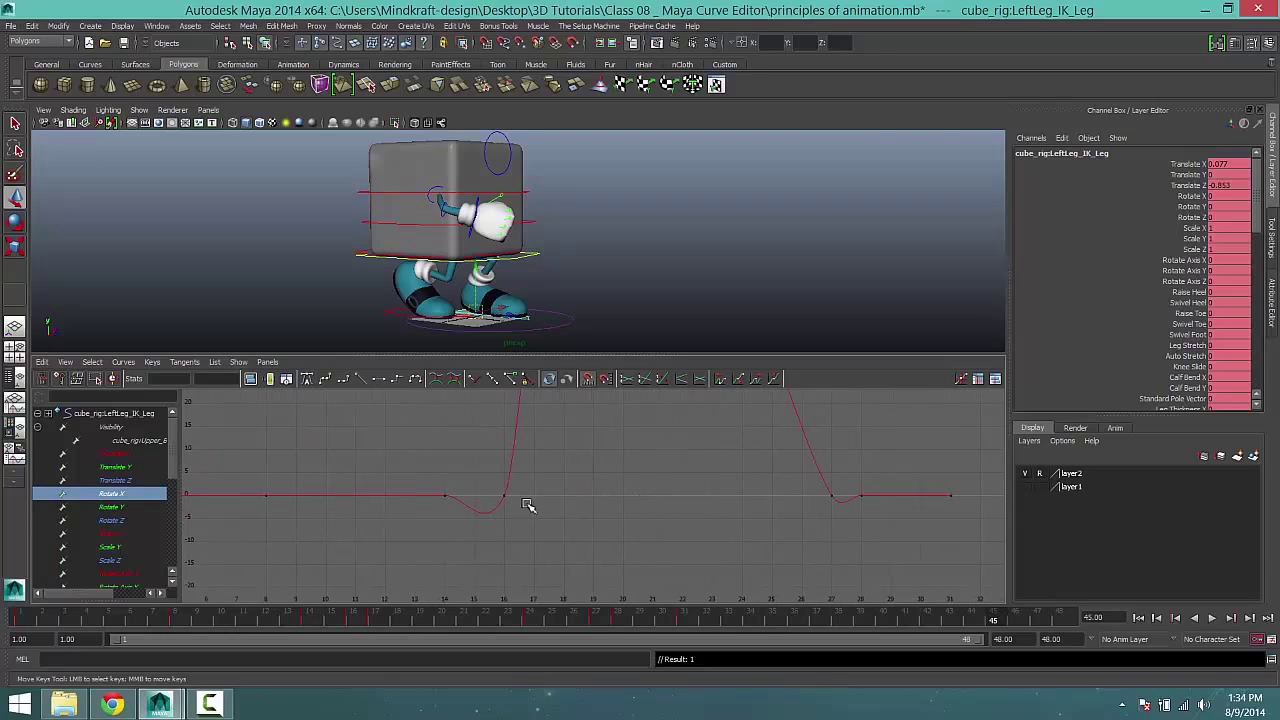
pyautogui.moveTo(270, 622); pyautogui.dragTo(374, 624)
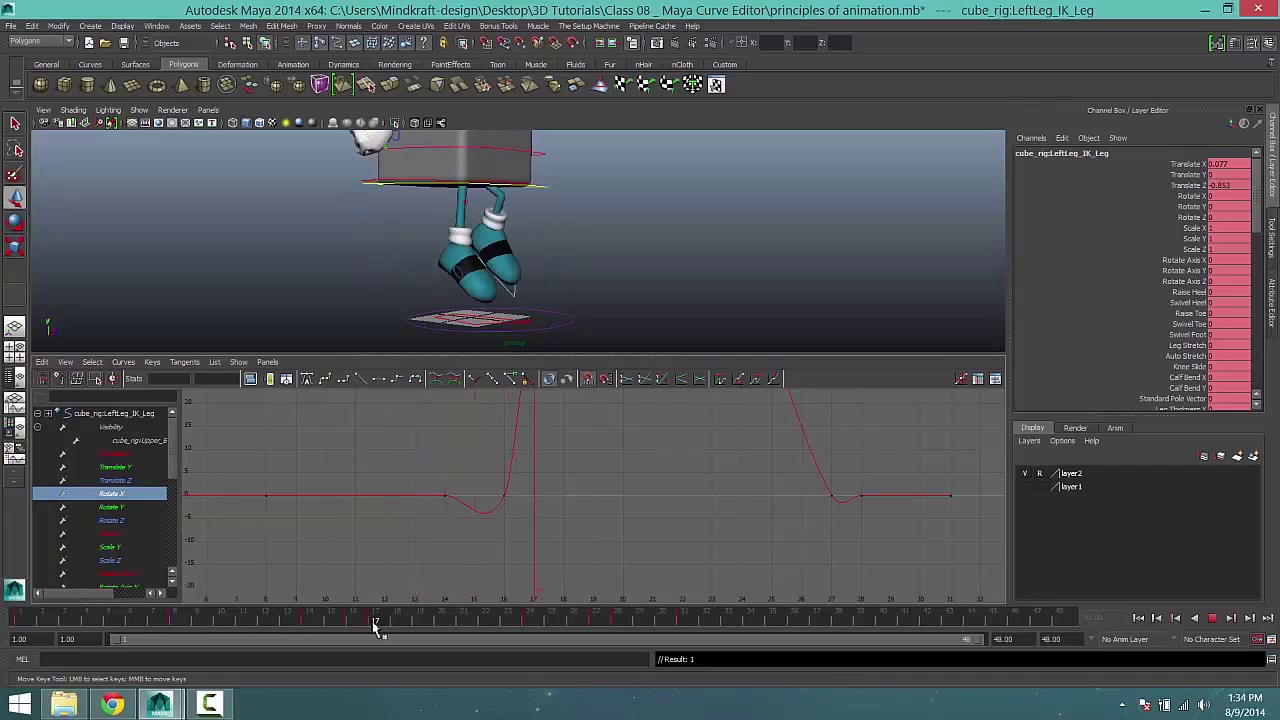
# Break the frame-16 key's tangents and bend the outgoing handle to ease the rise.
pyautogui.moveTo(561, 487); pyautogui.dragTo(479, 515)
pyautogui.click(480, 386)
pyautogui.moveTo(460, 565); pyautogui.dragTo(509, 529)
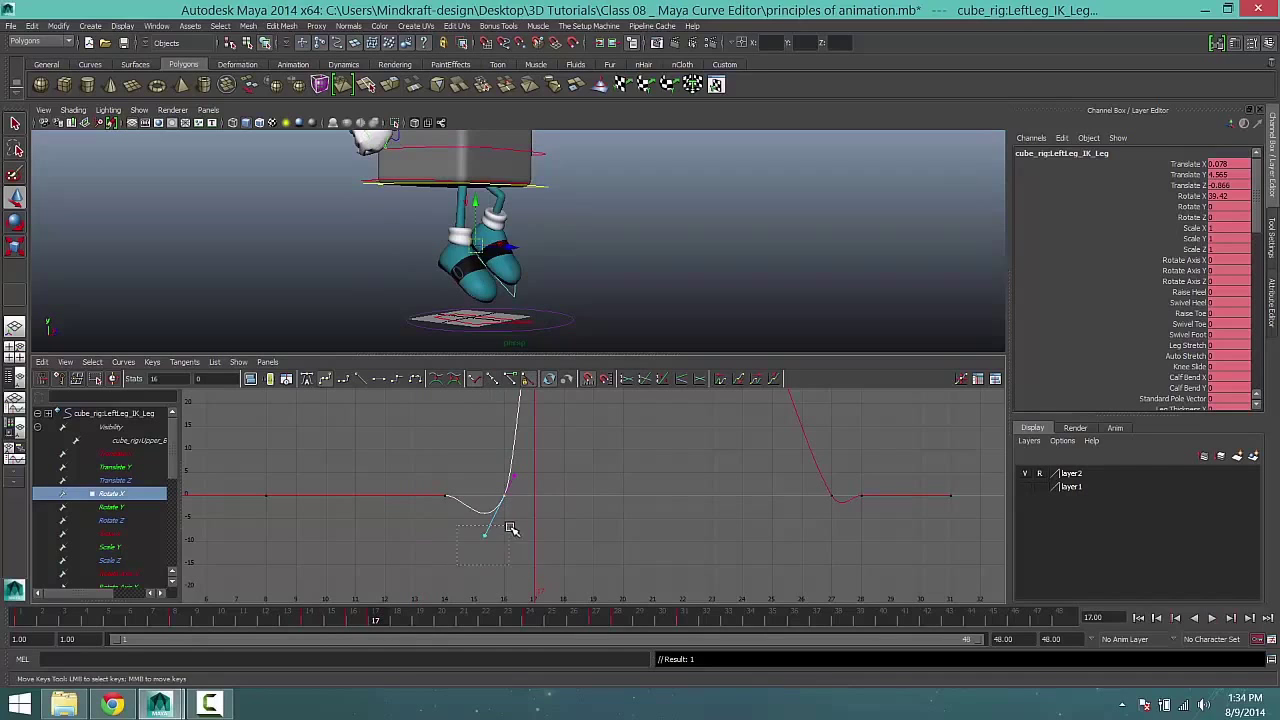
pyautogui.moveTo(509, 529); pyautogui.dragTo(480, 492, button='middle')
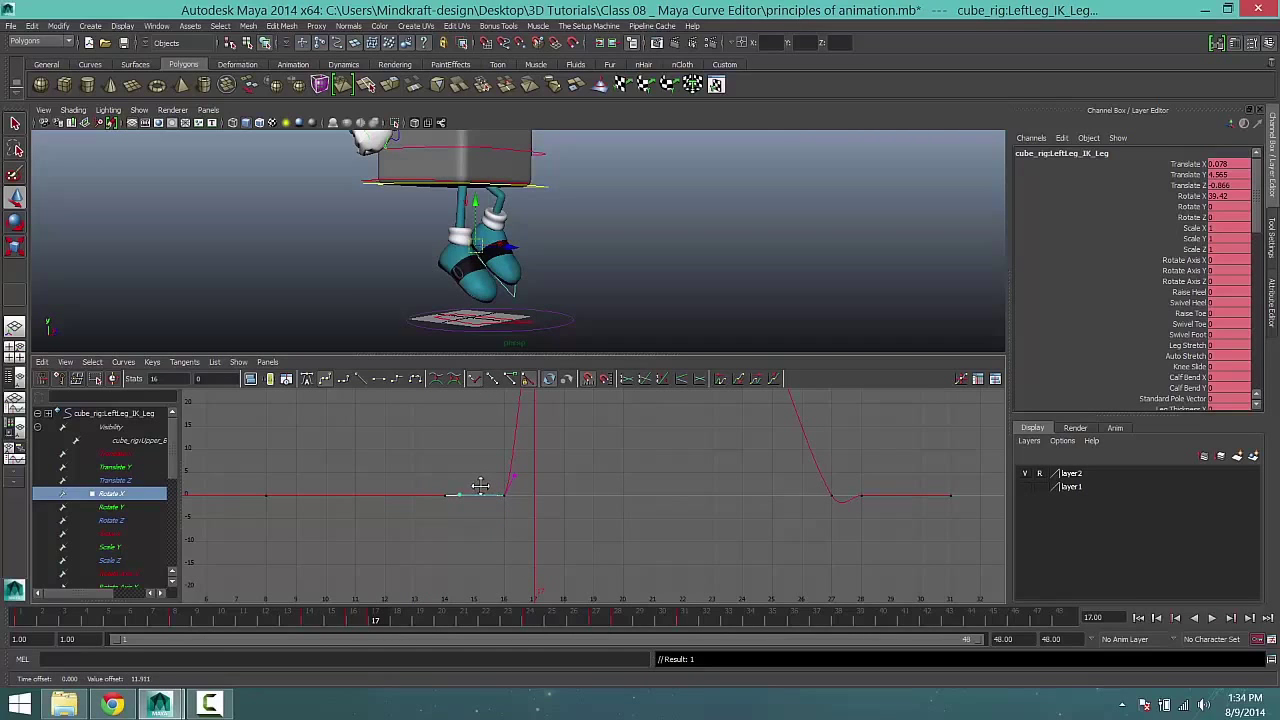
pyautogui.click(457, 500)
# Flatten the frame-27 key's tangent for a gentle landing.
pyautogui.keyDown('alt'); pyautogui.moveTo(602, 555); pyautogui.dragTo(757, 501, button='right'); pyautogui.keyUp('alt')
pyautogui.click(757, 510)
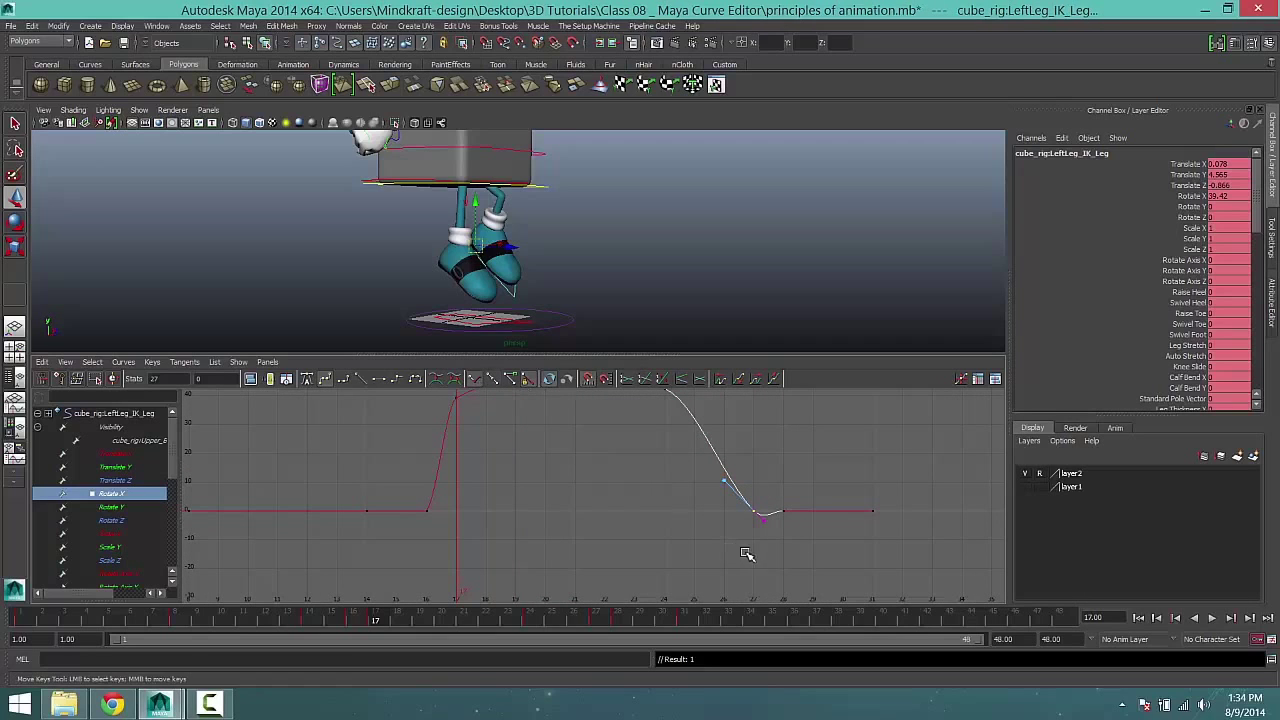
pyautogui.click(776, 515)
pyautogui.moveTo(764, 516); pyautogui.dragTo(767, 512, button='middle')
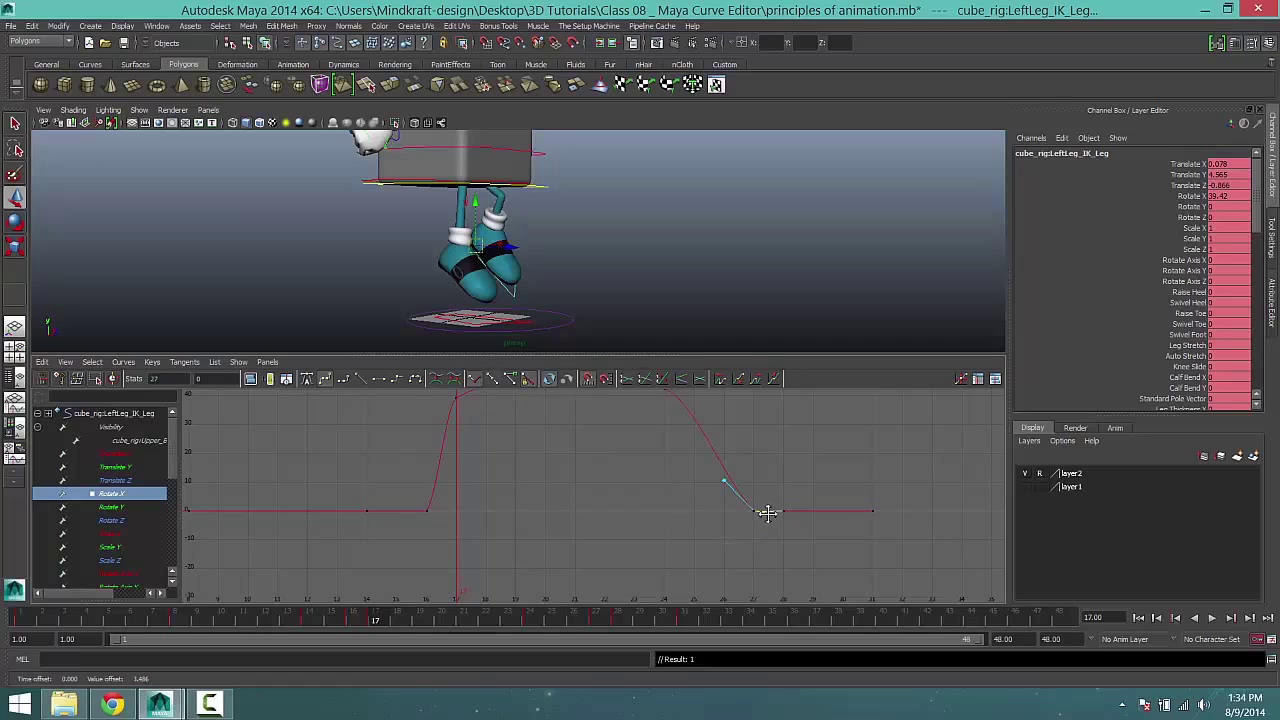
pyautogui.click(776, 532)
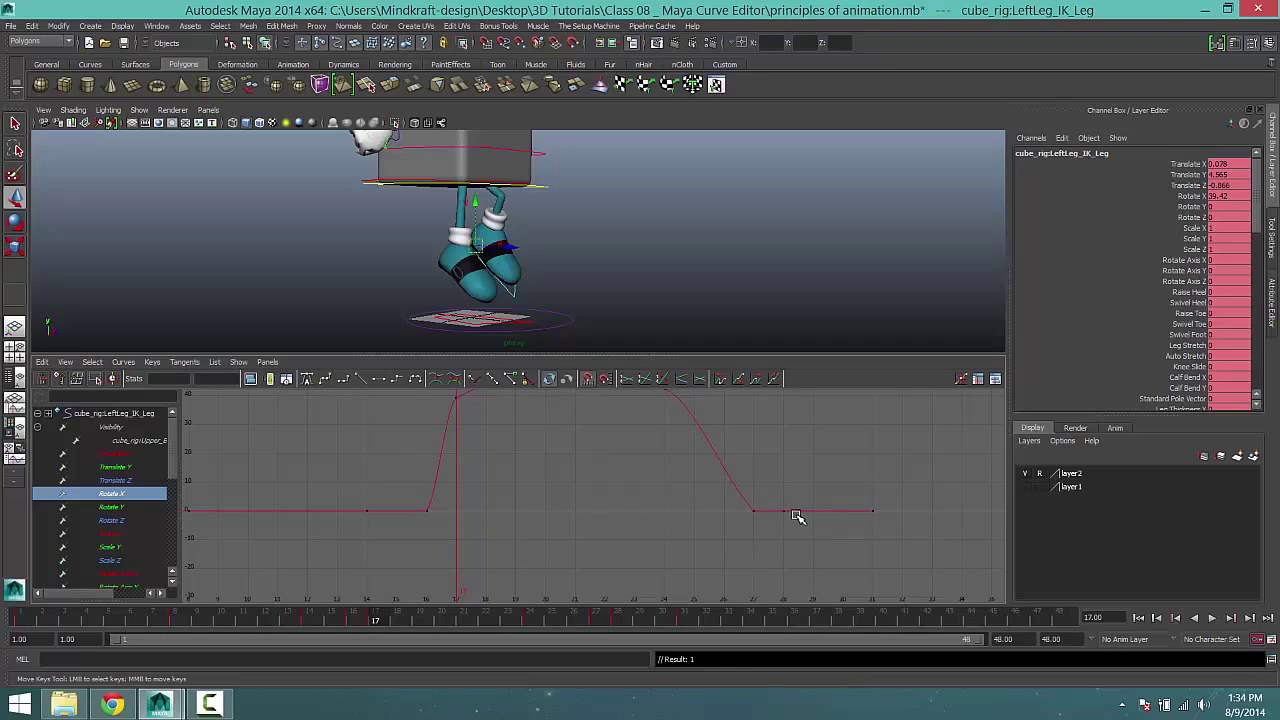
# Move the frame-17 Rotate X key later to frame 19.
pyautogui.press('f')
pyautogui.scroll(2, 541, 478)
pyautogui.click(545, 467)
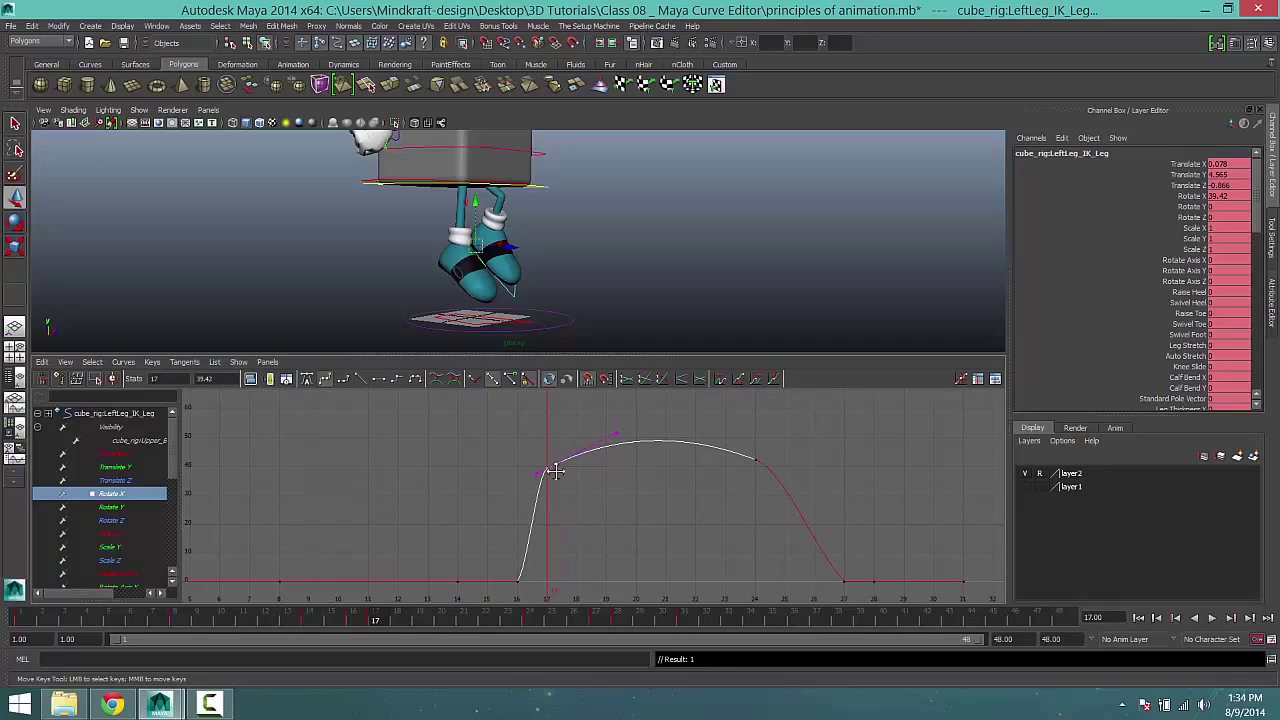
pyautogui.moveTo(549, 471); pyautogui.dragTo(597, 475, button='middle')
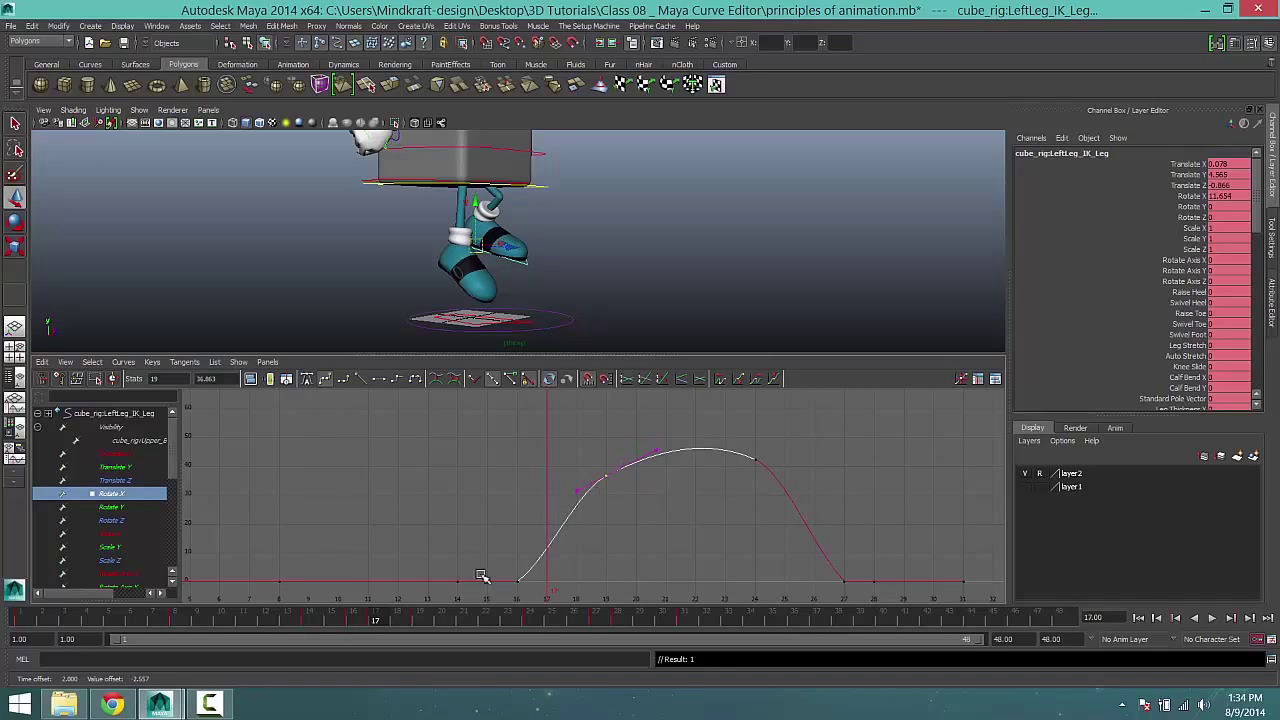
# Play the leg lift from frame 15 through frame 28, then return to frame 1.
pyautogui.click(330, 618)
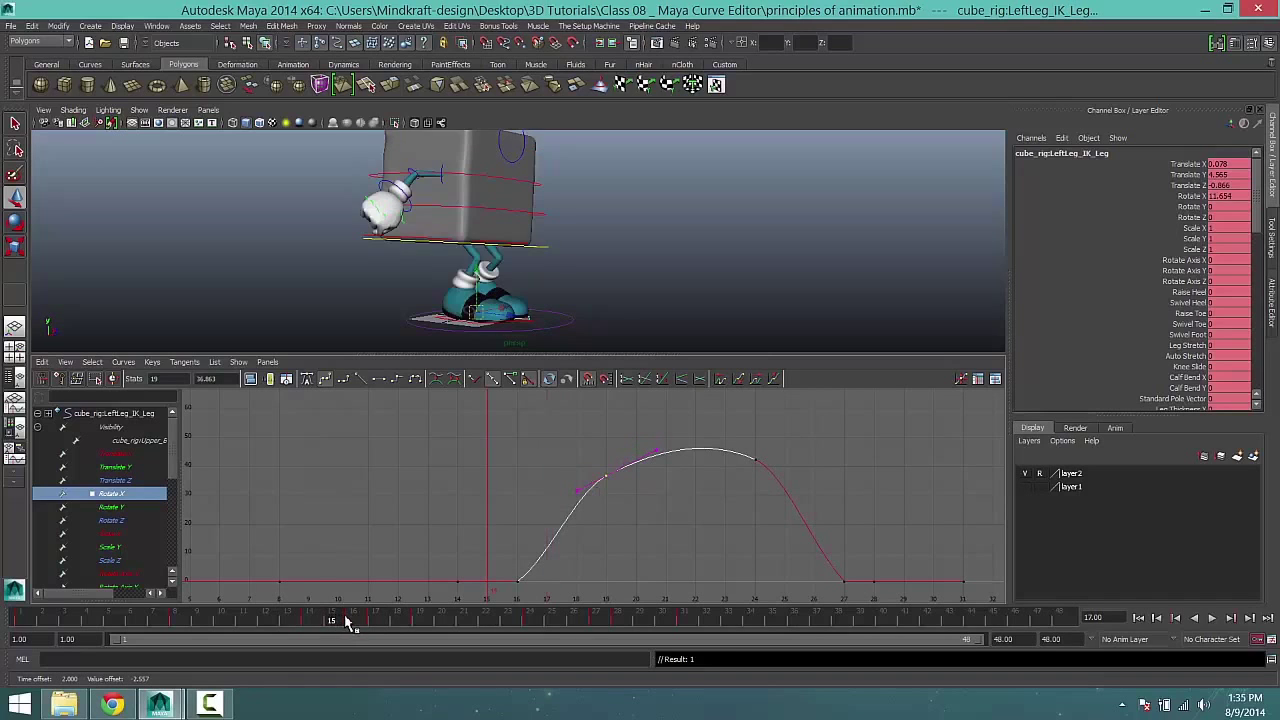
pyautogui.hotkey('alt', 'v')
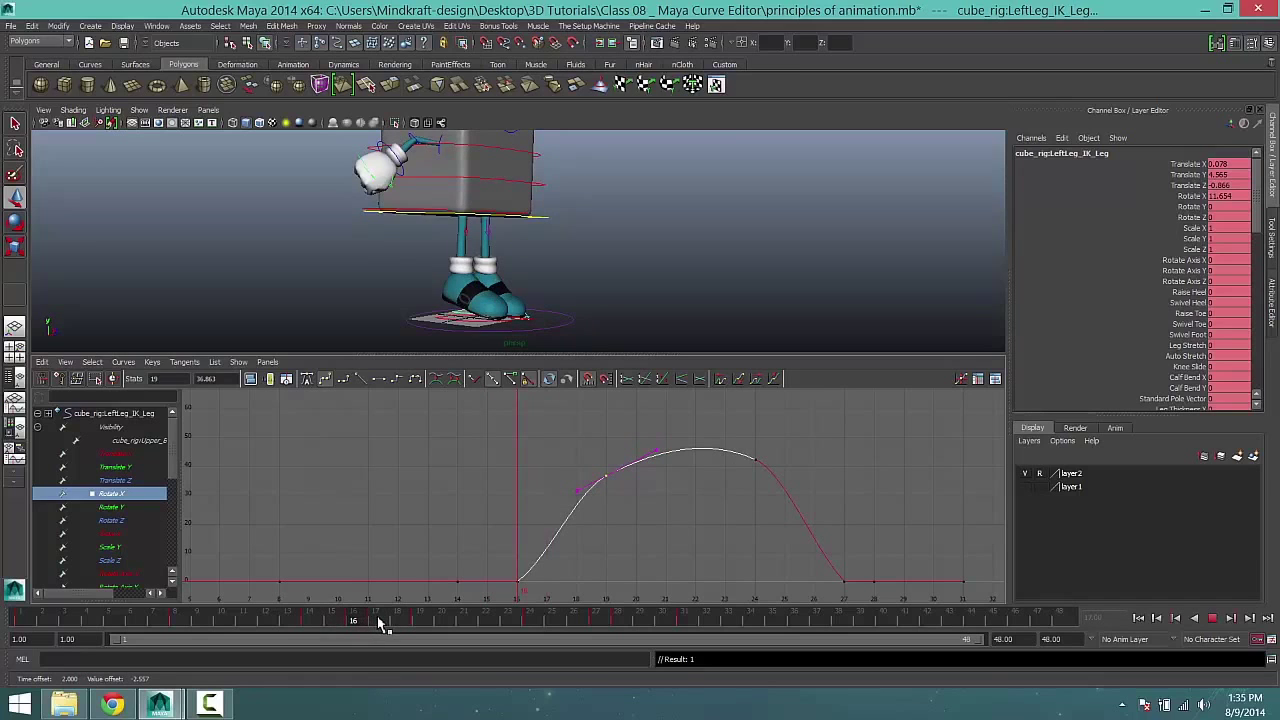
pyautogui.hotkey('alt', 'v')
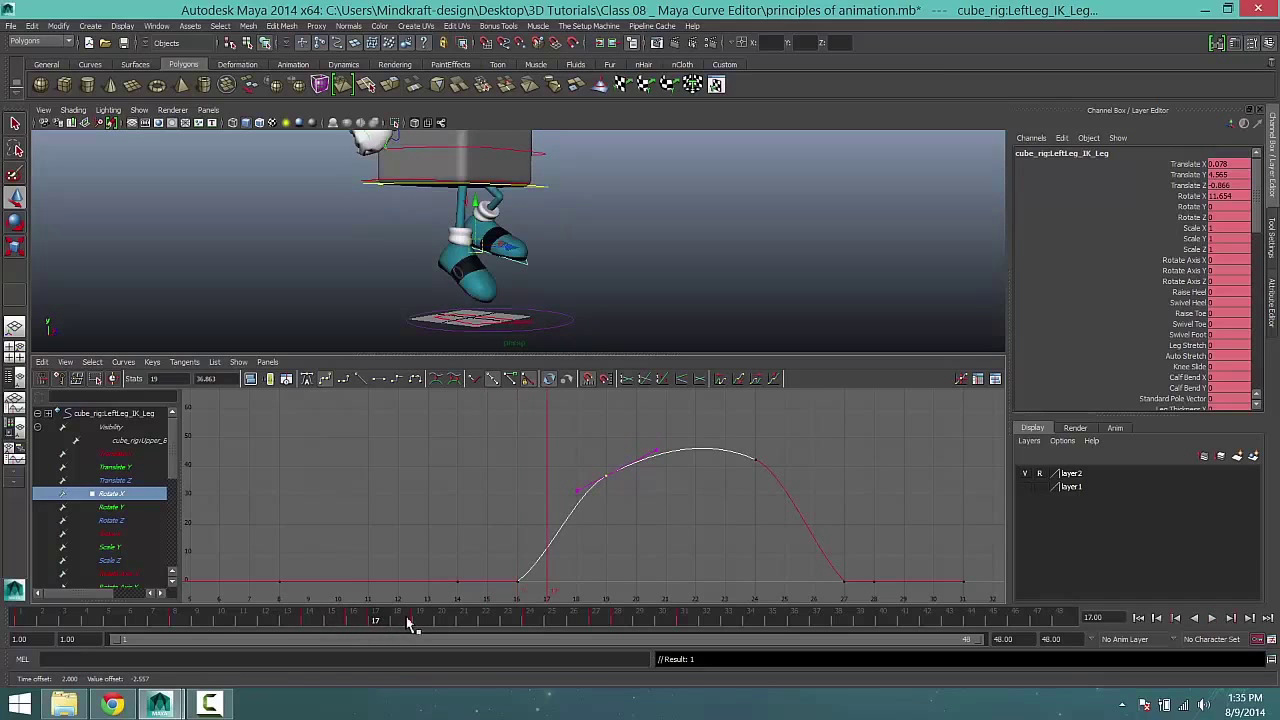
pyautogui.hotkey('alt', 'v')
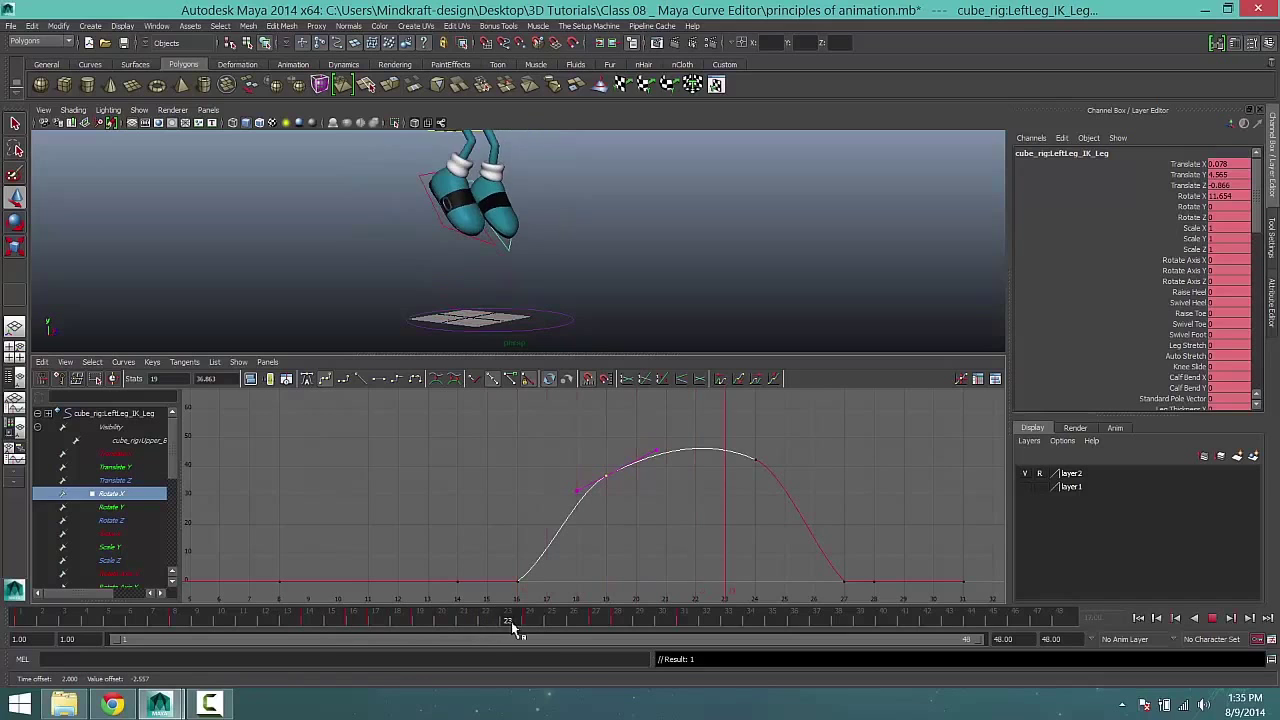
pyautogui.hotkey('alt', 'v')
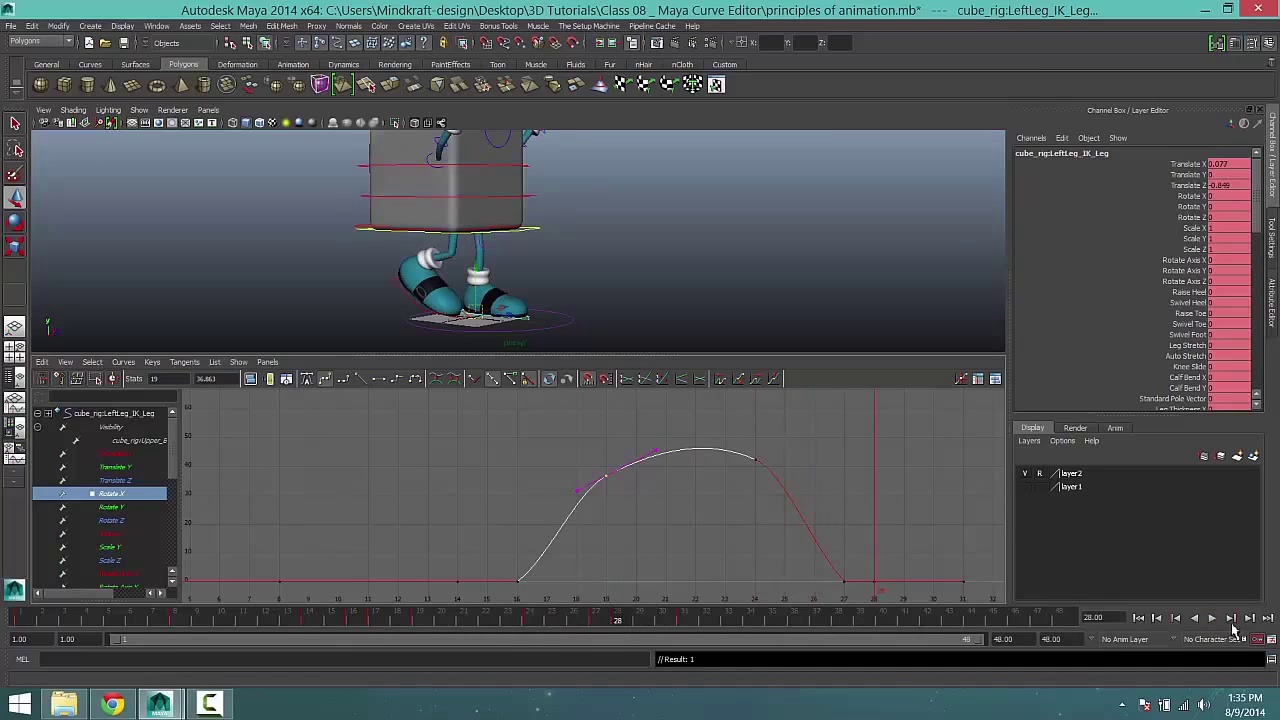
pyautogui.click(1138, 618)
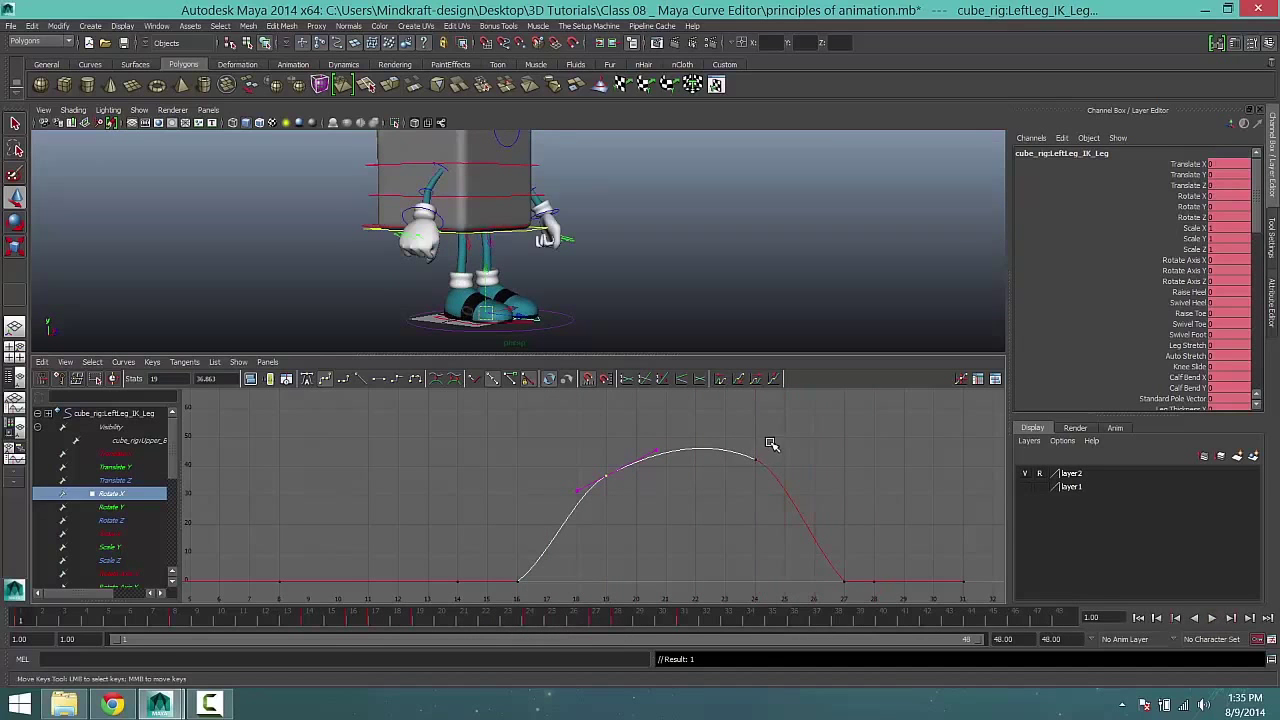
# Give the frame-24 key flat tangents, lower the frame-19 key, and go to frame 23.
pyautogui.click(755, 459)
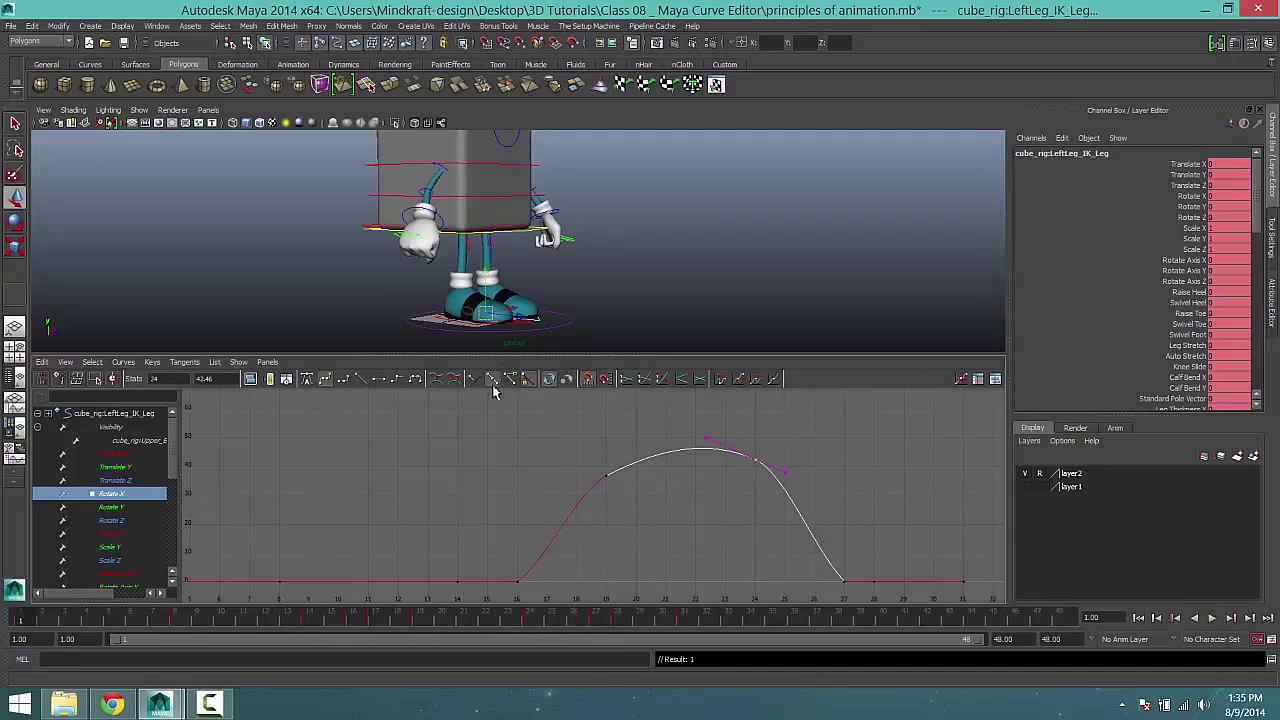
pyautogui.click(382, 385)
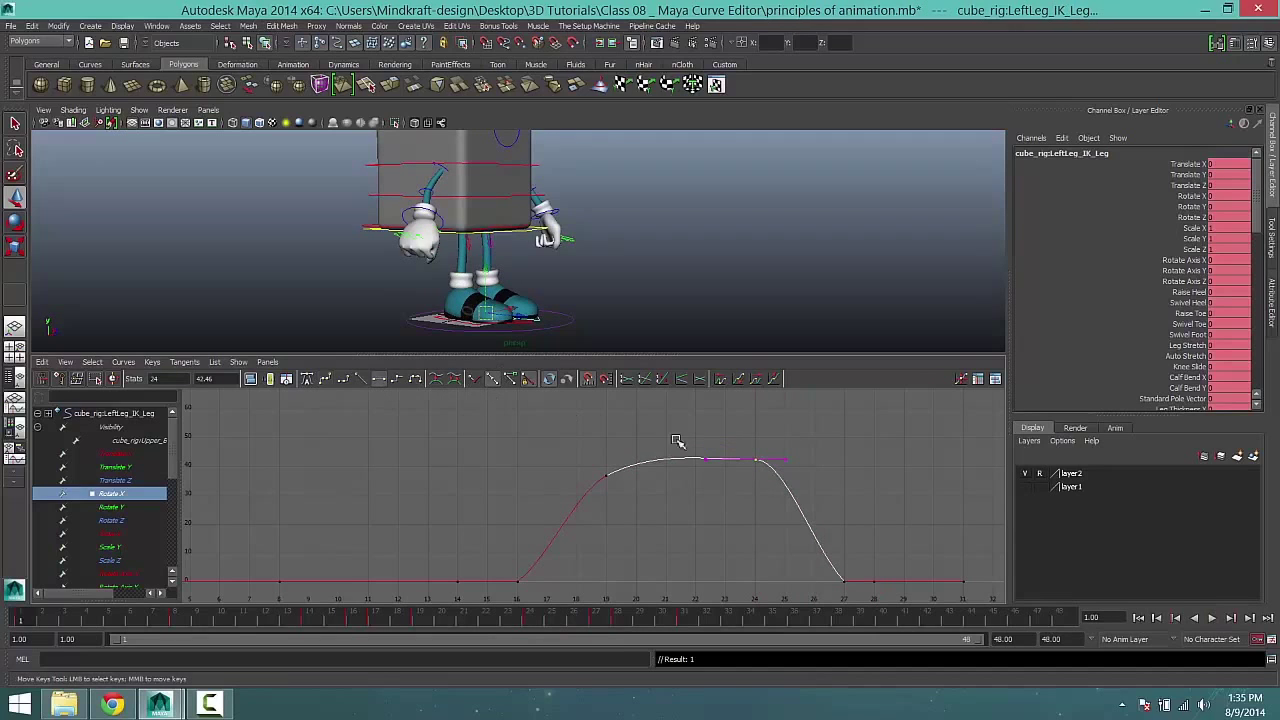
pyautogui.click(608, 477)
pyautogui.moveTo(611, 480); pyautogui.dragTo(606, 491, button='middle')
pyautogui.click(800, 481)
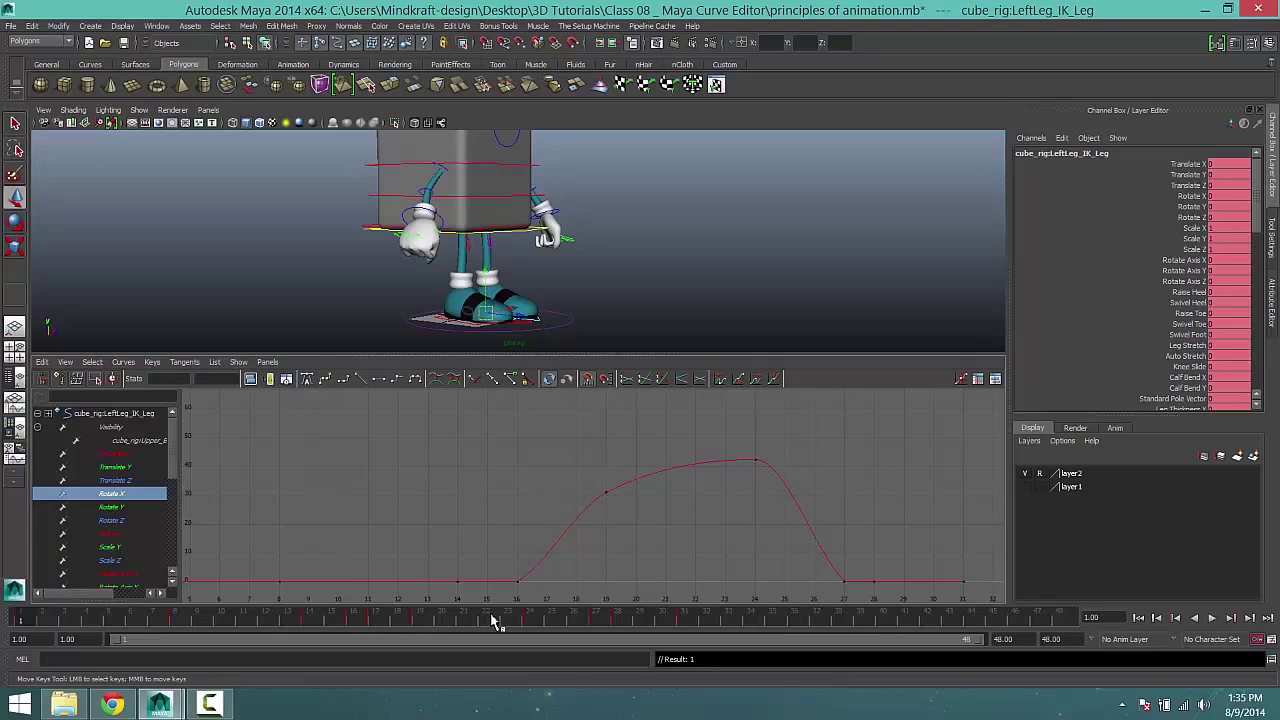
pyautogui.moveTo(493, 621); pyautogui.dragTo(508, 620)
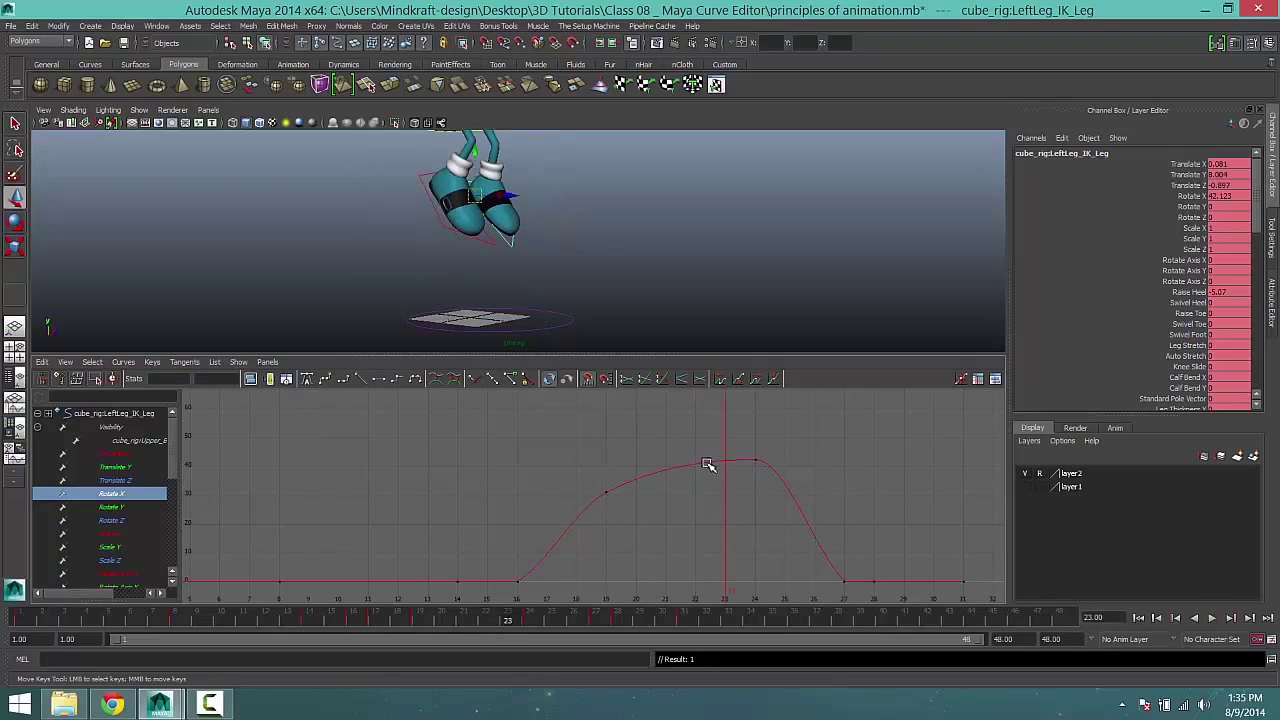
# Insert a Rotate X key at frame 23 holding 42.123, then return to the Move tool.
pyautogui.click(60, 380)
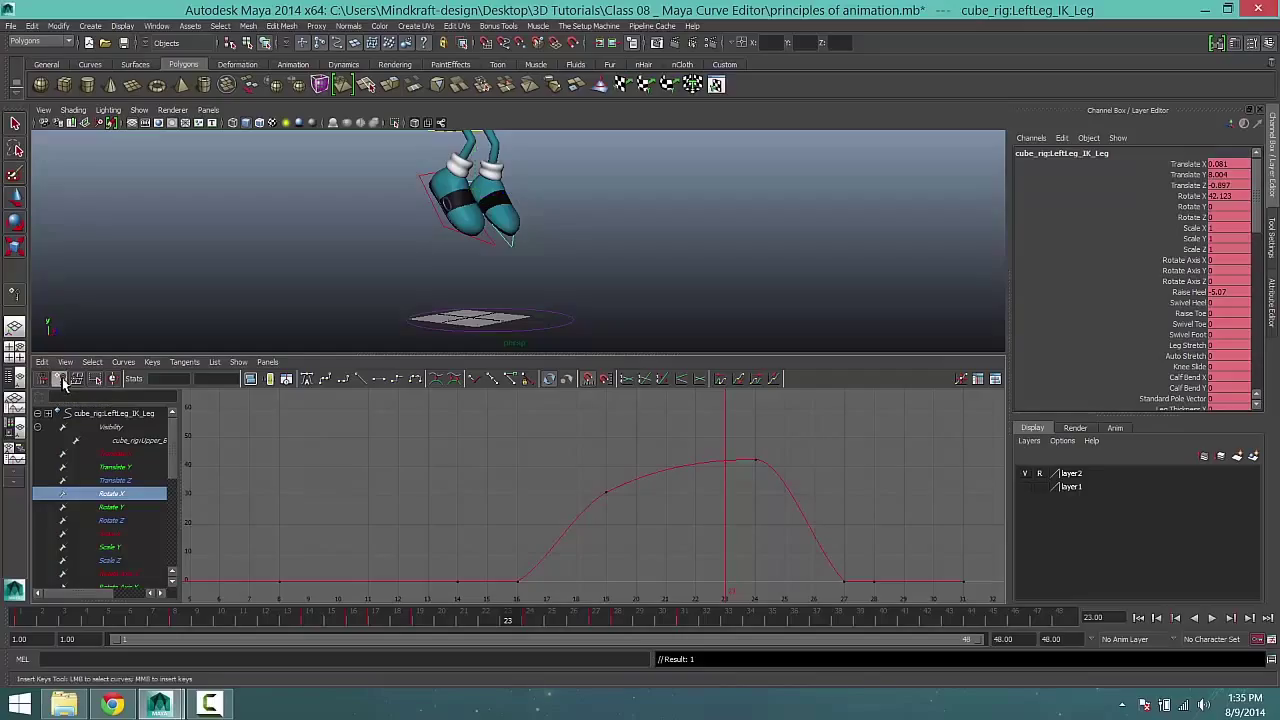
pyautogui.click(727, 461)
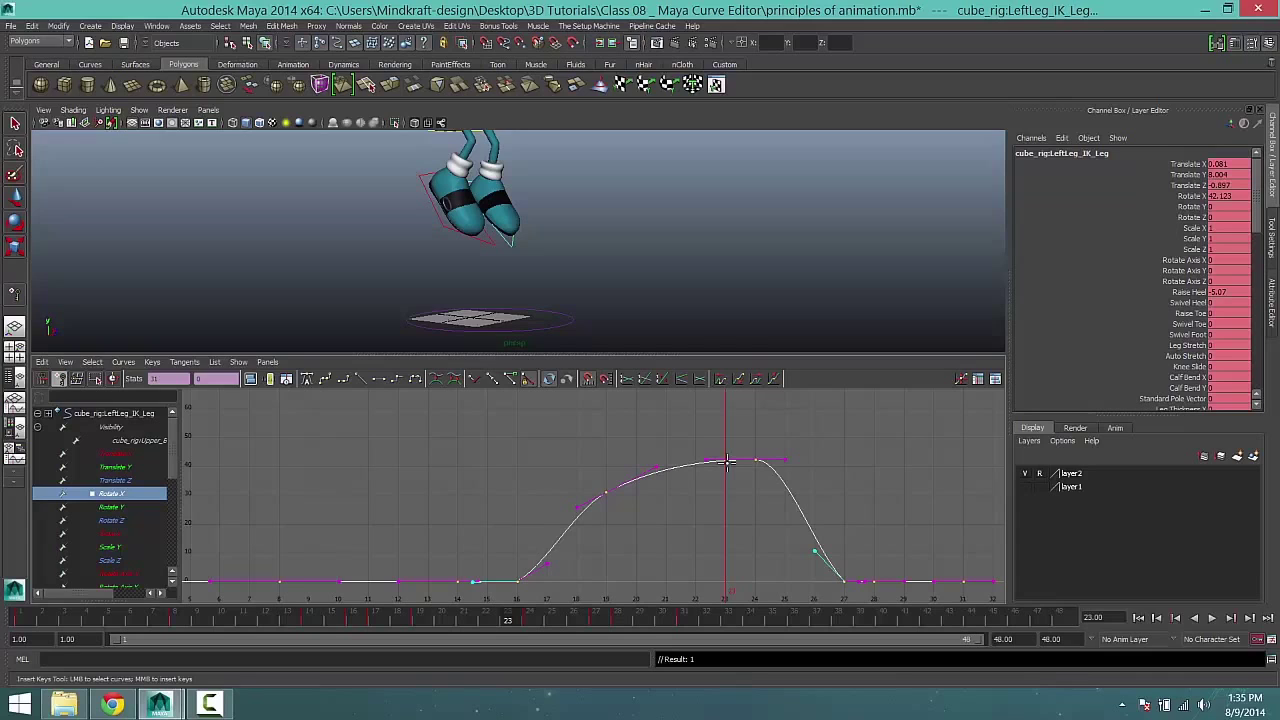
pyautogui.click(725, 461)
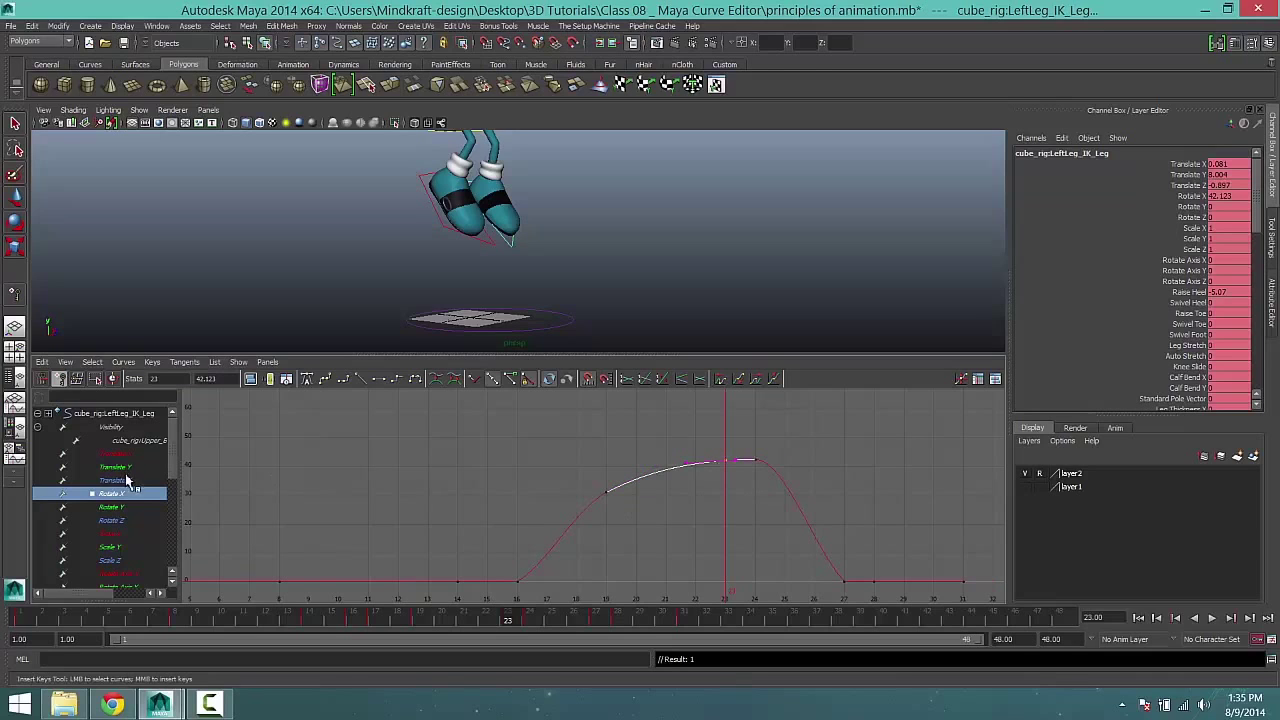
pyautogui.click(15, 197)
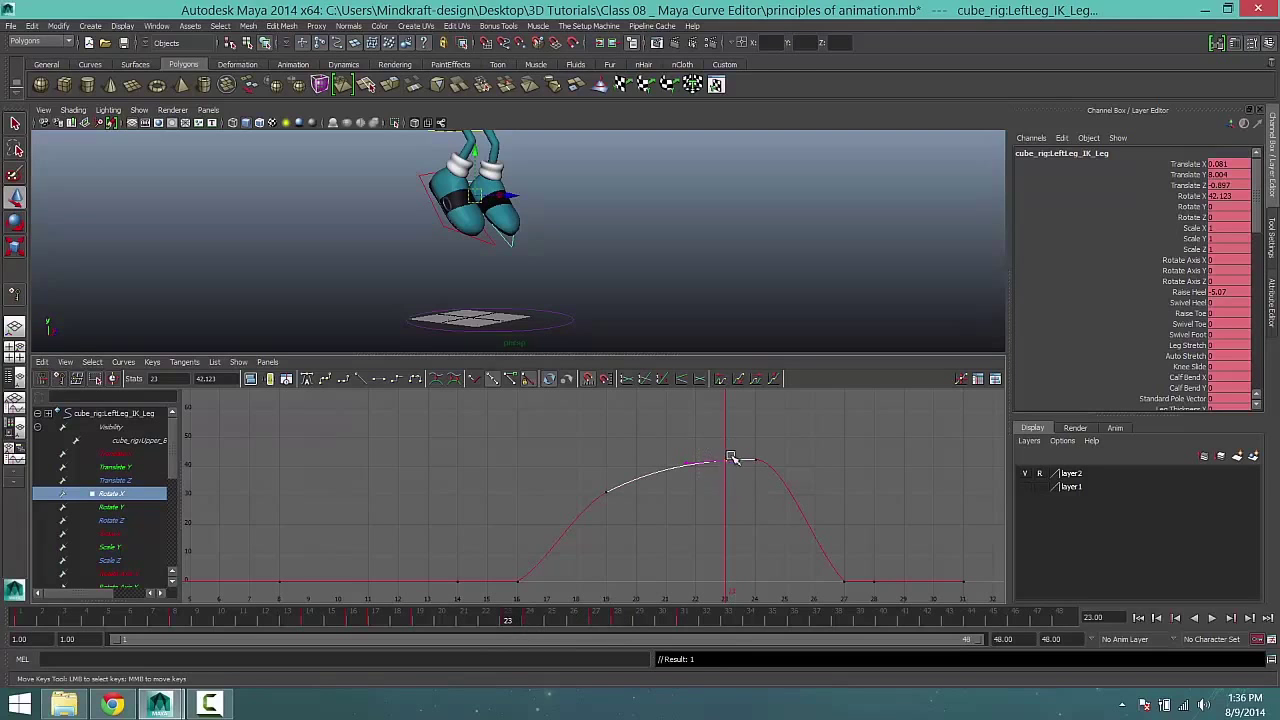
# Raise the frame-23 key to 54.674 and tilt the frame-19 tangent upward.
pyautogui.moveTo(730, 462); pyautogui.dragTo(718, 425, button='middle')
pyautogui.click(607, 491)
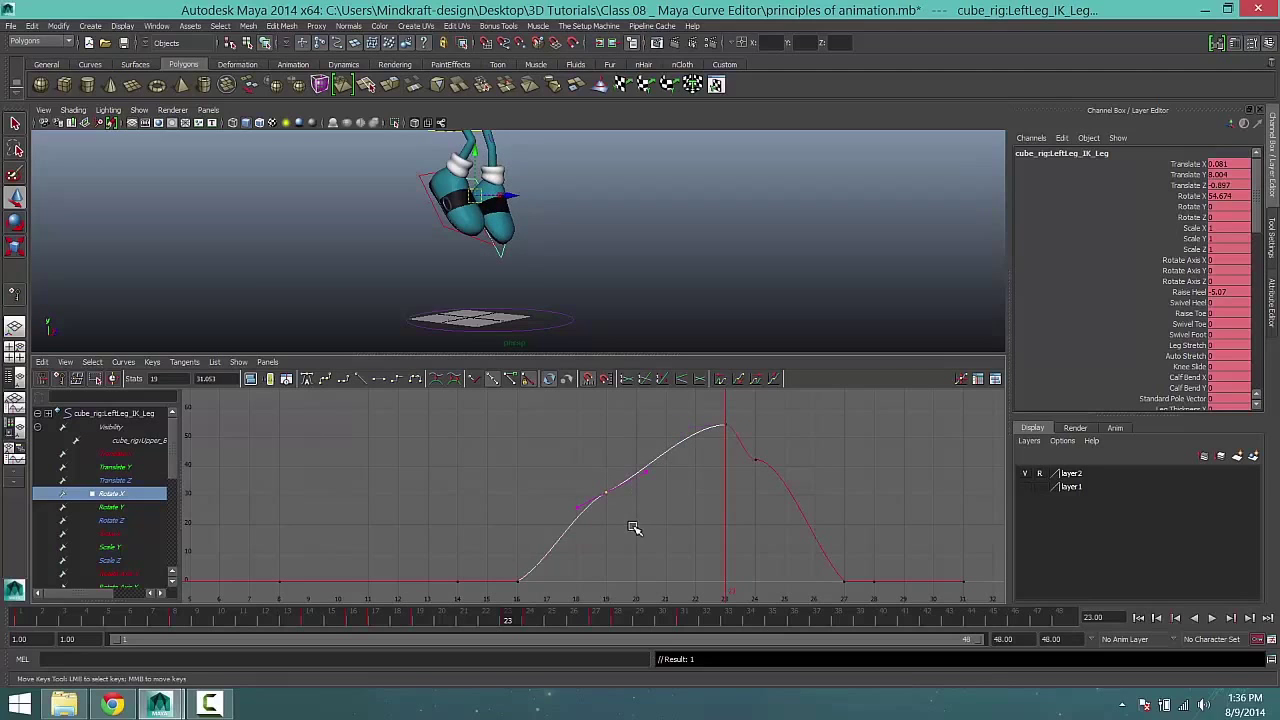
pyautogui.click(645, 472)
pyautogui.moveTo(648, 474); pyautogui.dragTo(644, 460, button='middle')
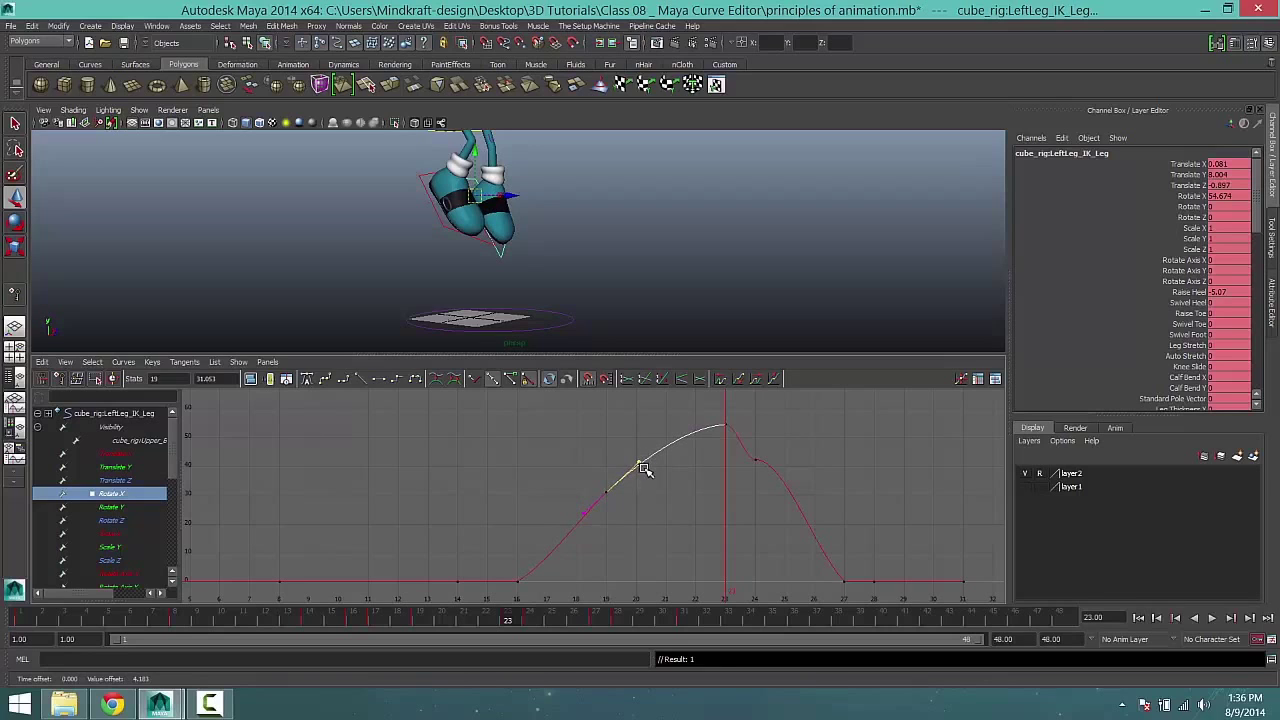
# Adjust the frame-24 and frame-27 tangent handles so the drop eases into frame 27.
pyautogui.moveTo(776, 438); pyautogui.dragTo(742, 510)
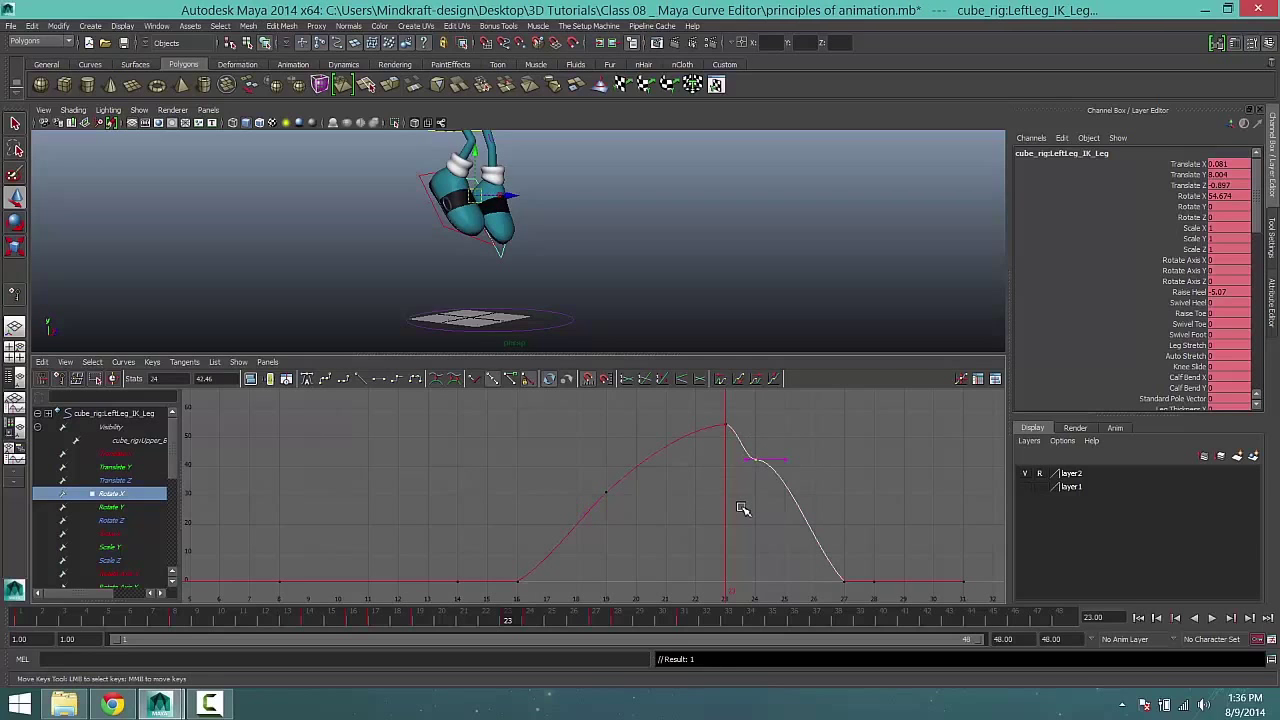
pyautogui.moveTo(820, 423); pyautogui.dragTo(771, 491)
pyautogui.moveTo(787, 460)
pyautogui.mouseDown(button='middle')
pyautogui.moveTo(766, 480)
pyautogui.moveTo(784, 474)
pyautogui.mouseUp(button='middle')
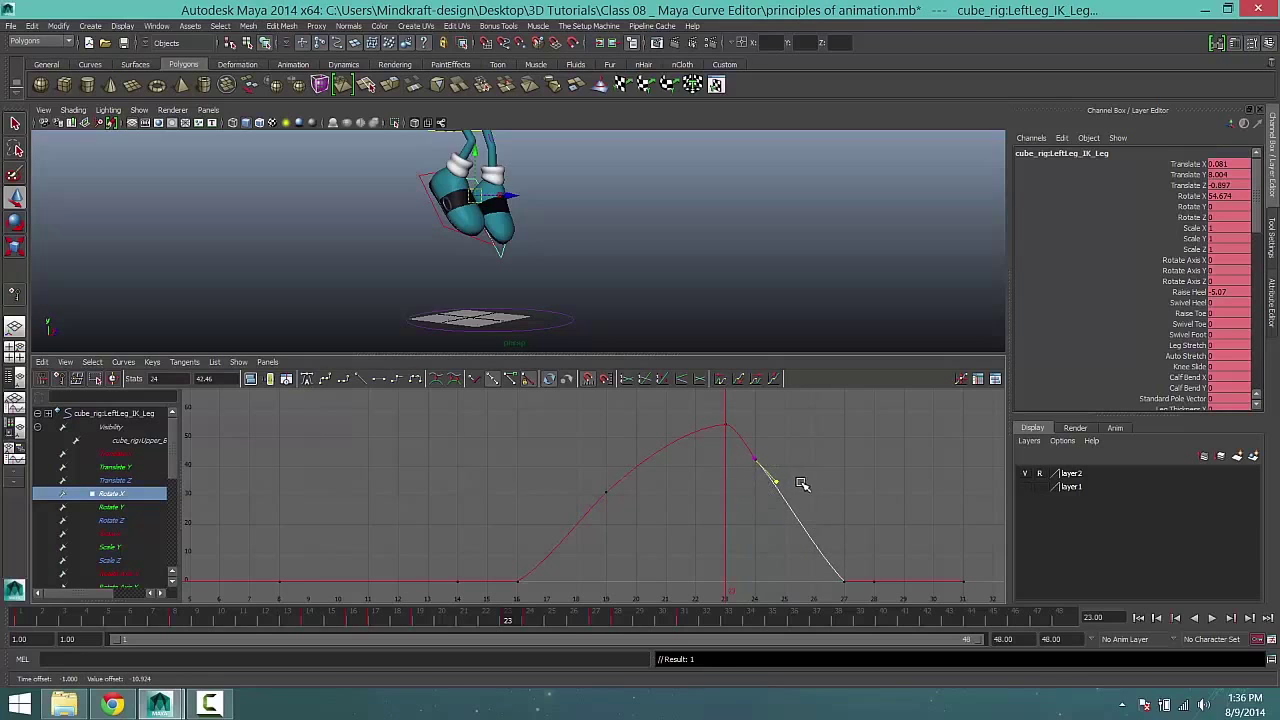
pyautogui.click(803, 483)
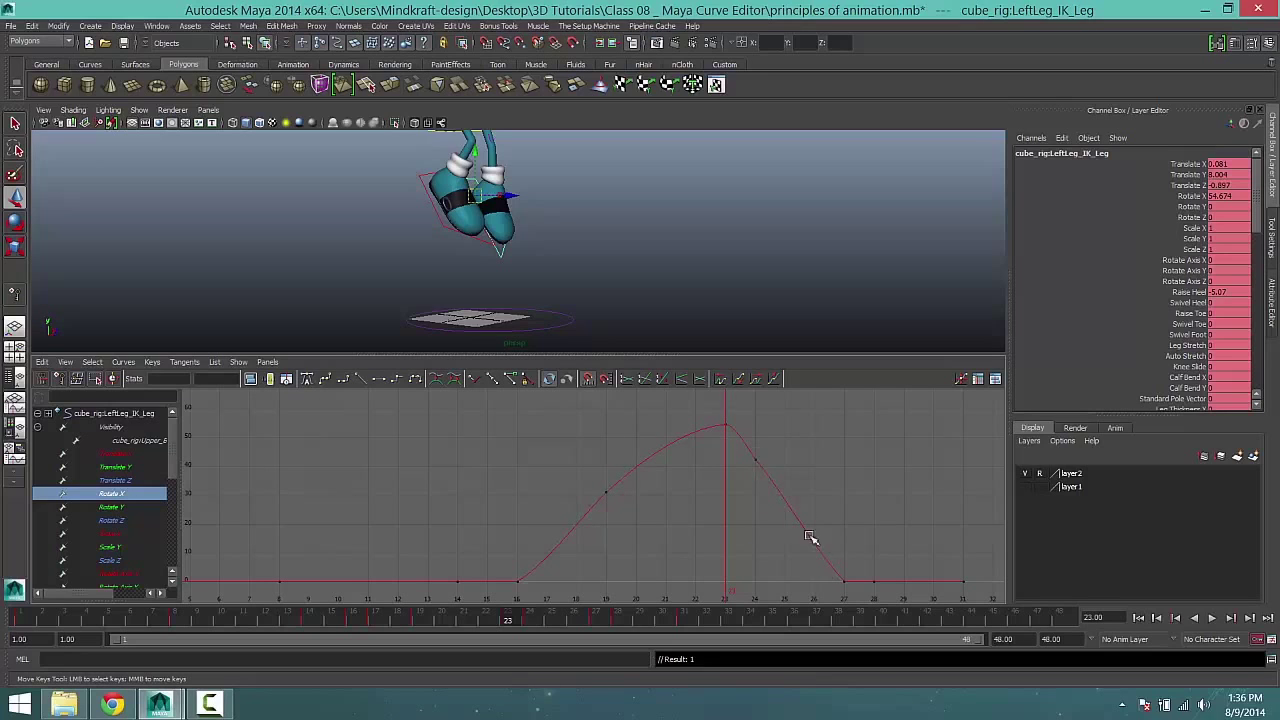
pyautogui.moveTo(768, 434); pyautogui.dragTo(752, 494)
pyautogui.click(752, 494)
pyautogui.moveTo(736, 418); pyautogui.dragTo(690, 458)
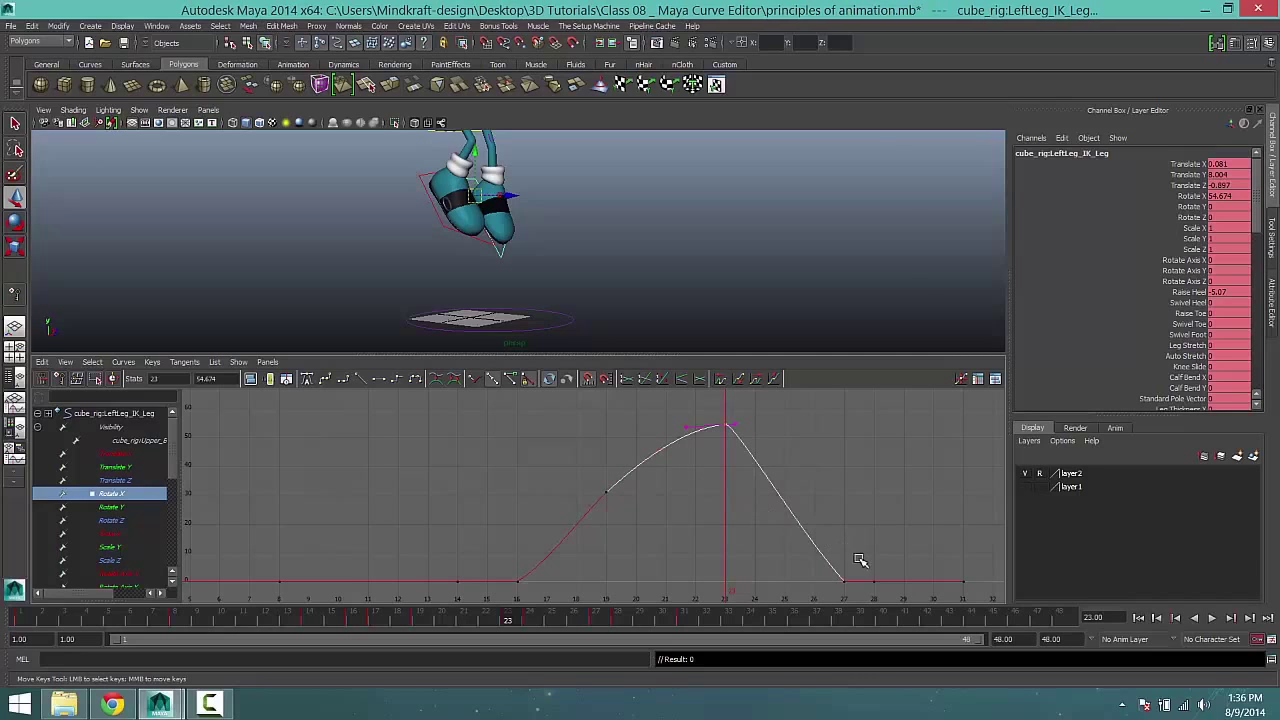
pyautogui.moveTo(857, 558); pyautogui.dragTo(836, 592)
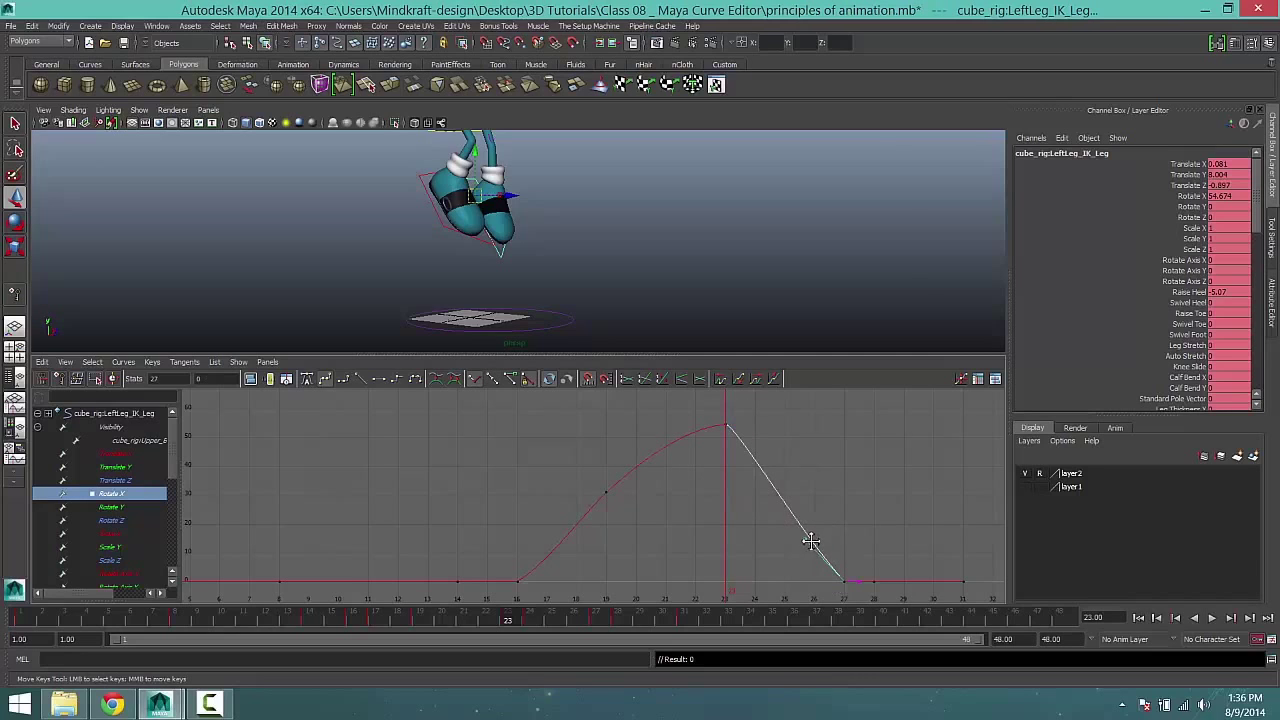
pyautogui.moveTo(815, 540)
pyautogui.mouseDown(button='middle')
pyautogui.moveTo(847, 542)
pyautogui.moveTo(818, 534)
pyautogui.mouseUp(button='middle')
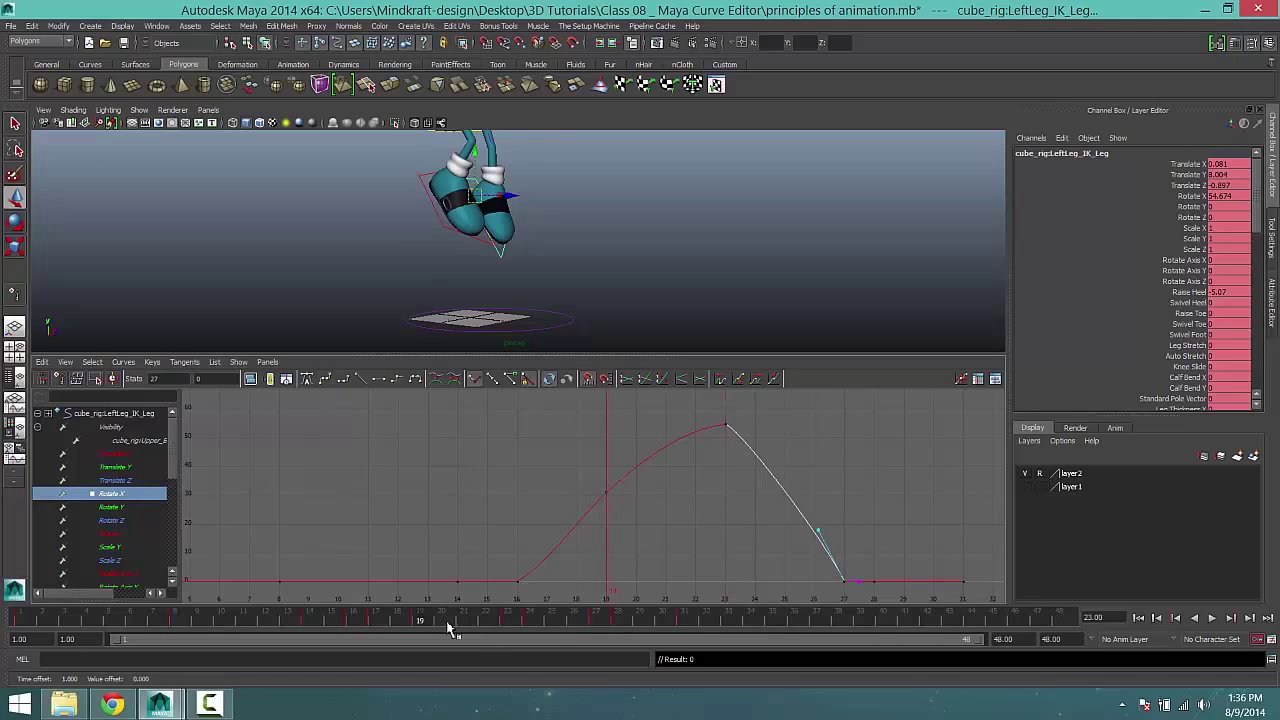
# Scrub and play the animation, stopping at frame 26.
pyautogui.moveTo(450, 628); pyautogui.dragTo(640, 626)
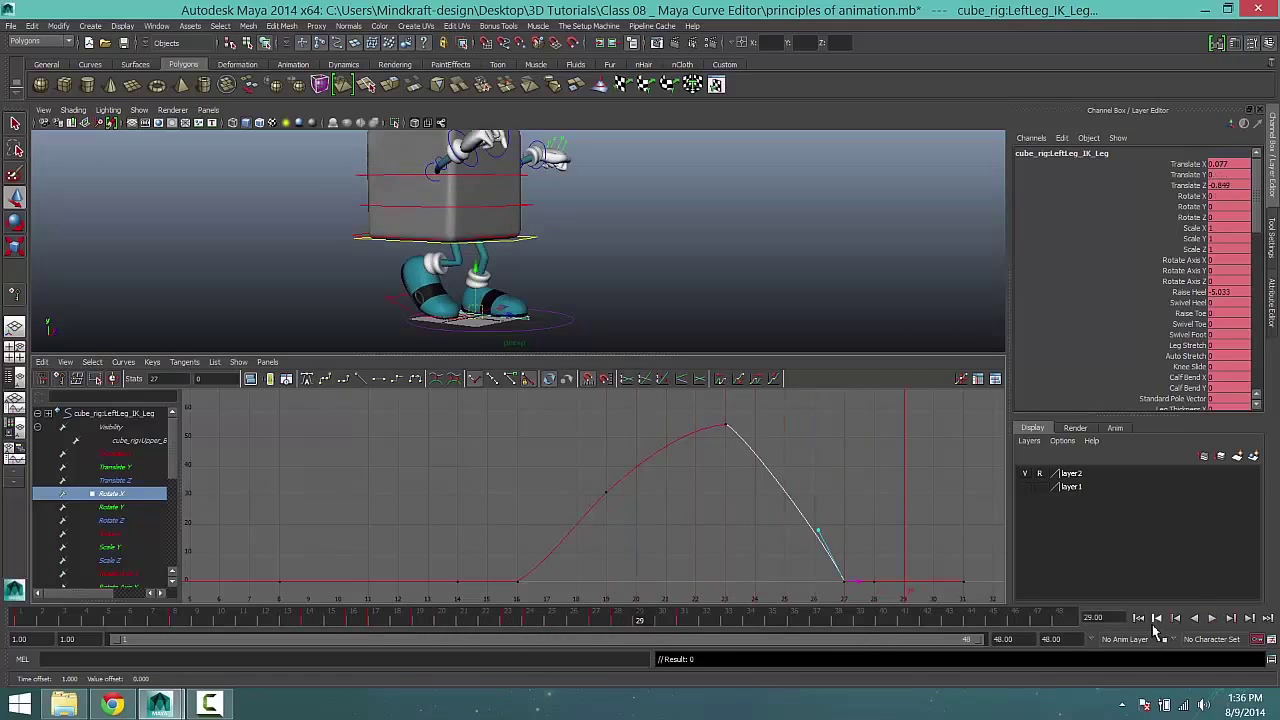
pyautogui.click(1211, 618)
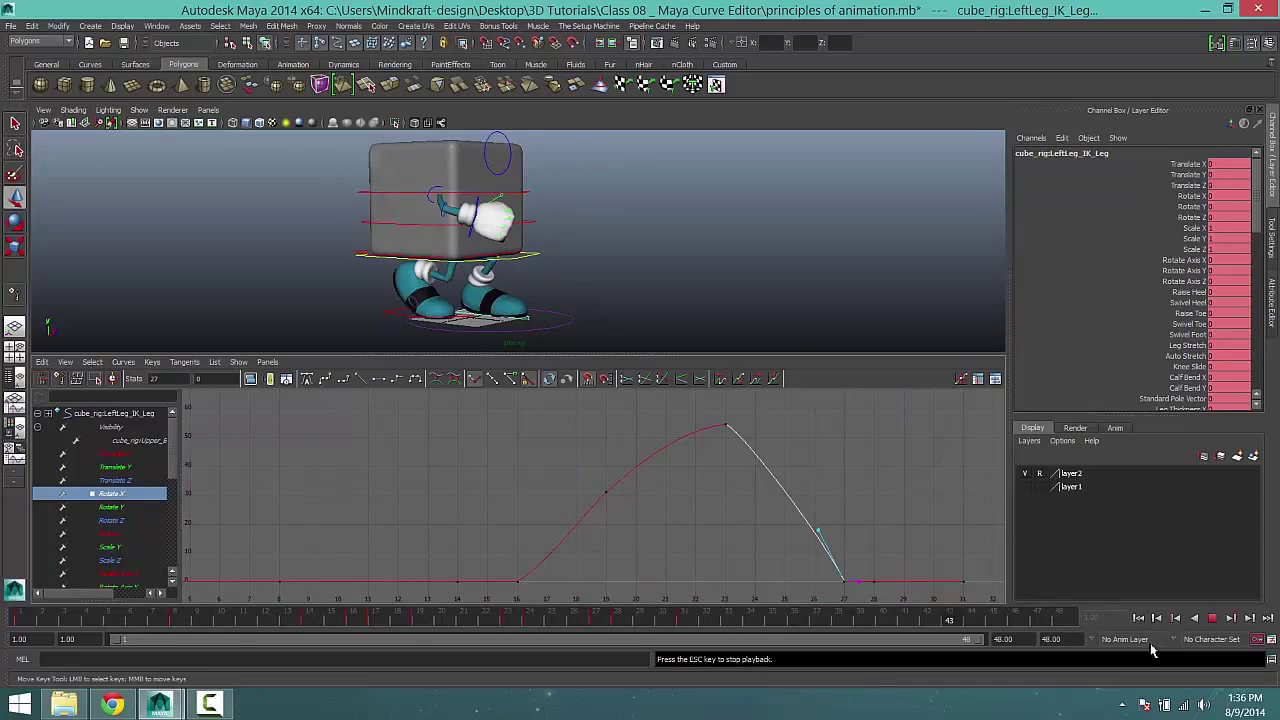
pyautogui.click(1211, 618)
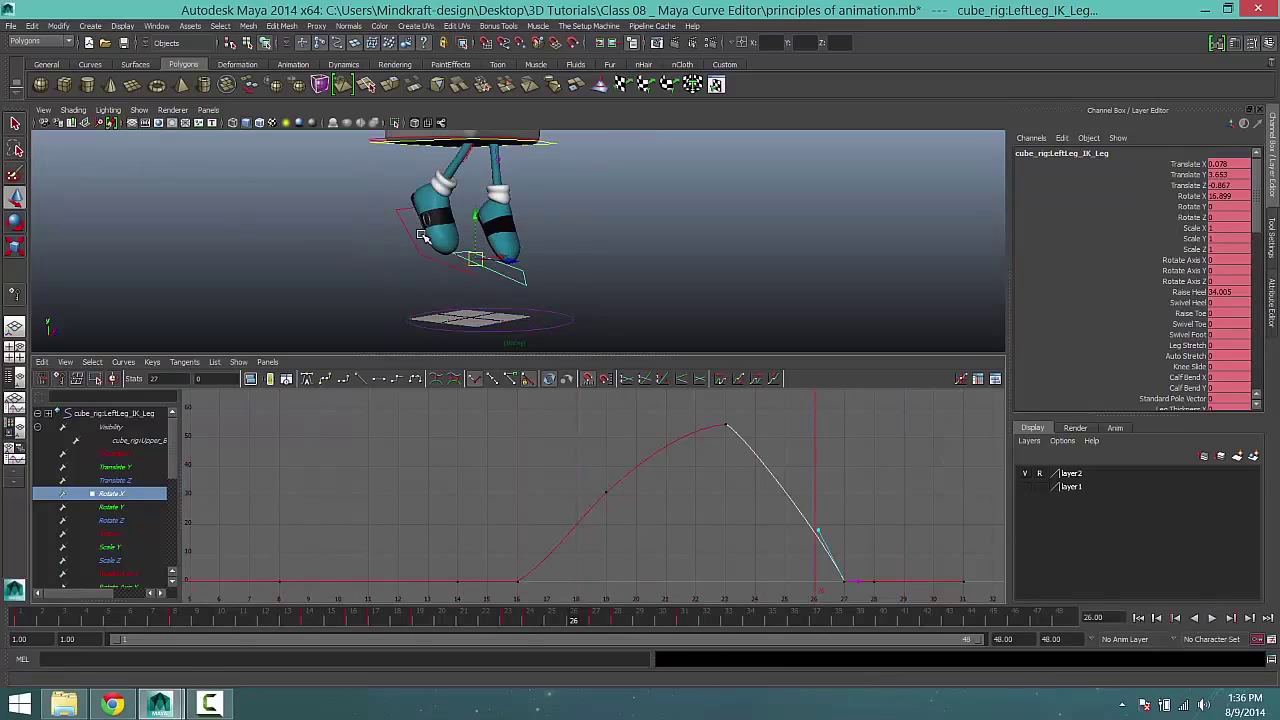
# Hide NURBS curves in the viewport, deselect, and play from frame 1 to frame 14.
pyautogui.click(138, 110)
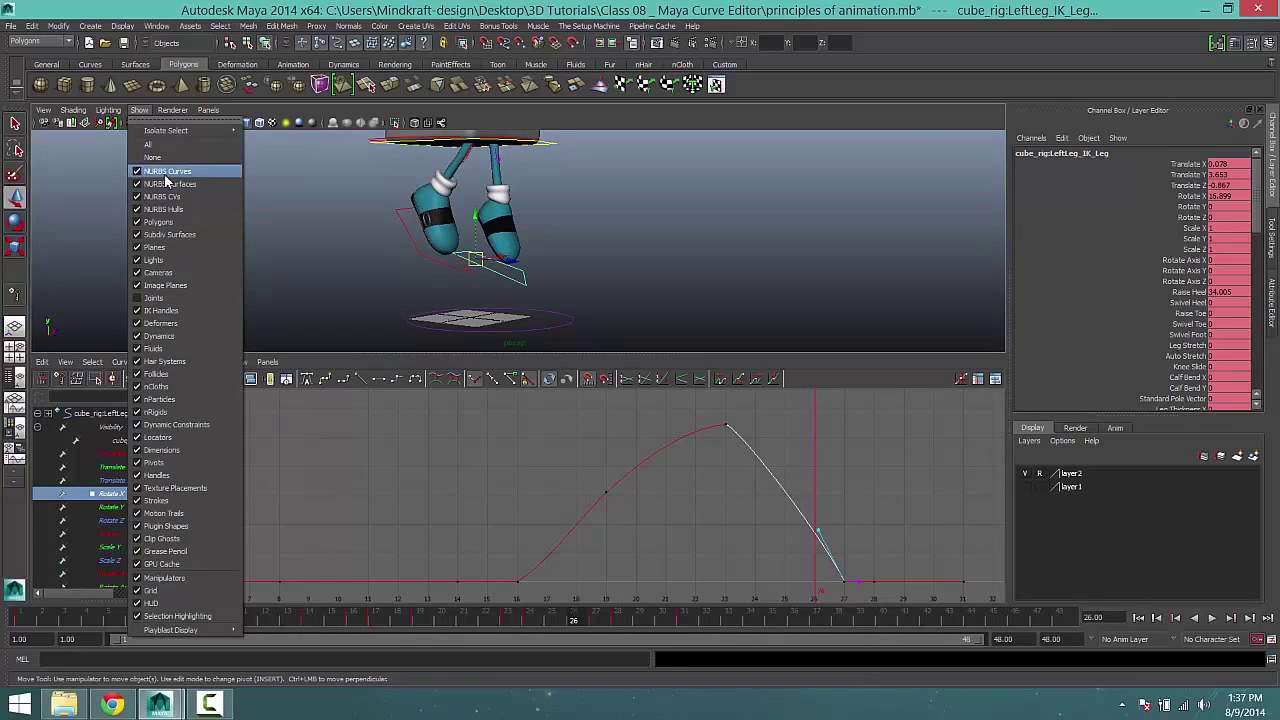
pyautogui.click(138, 110)
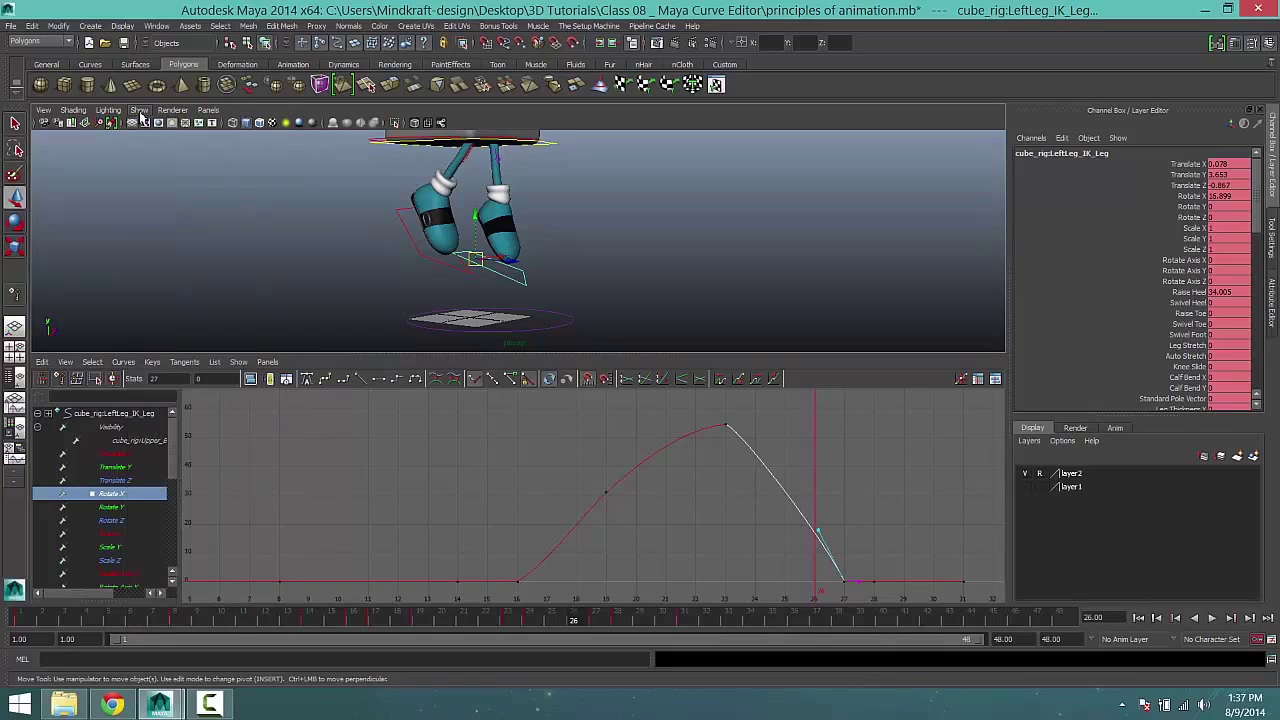
pyautogui.click(138, 110)
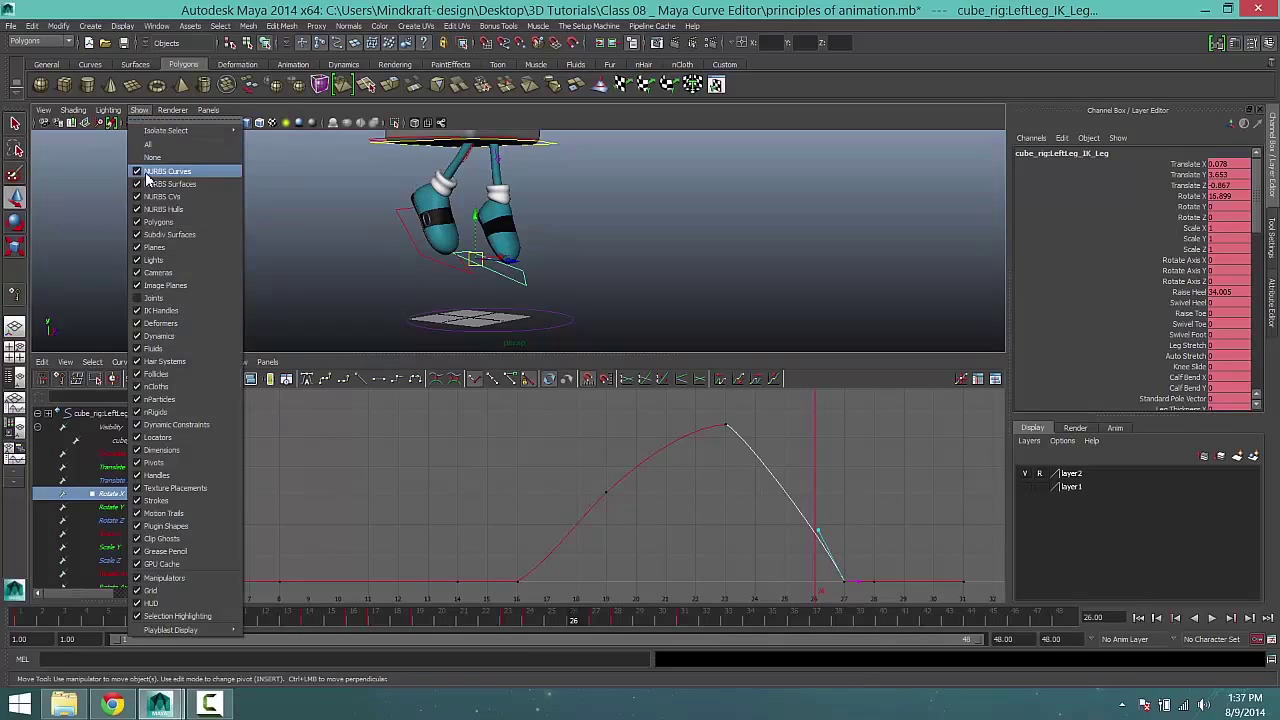
pyautogui.click(148, 174)
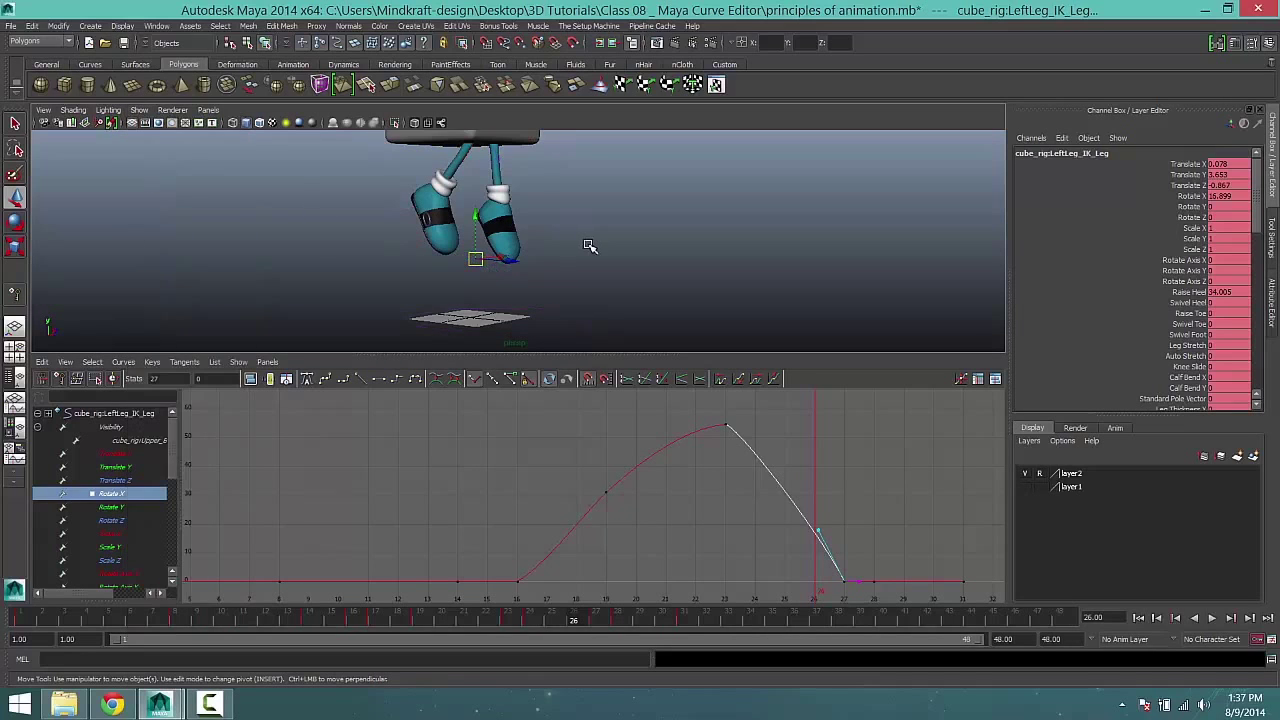
pyautogui.click(605, 250)
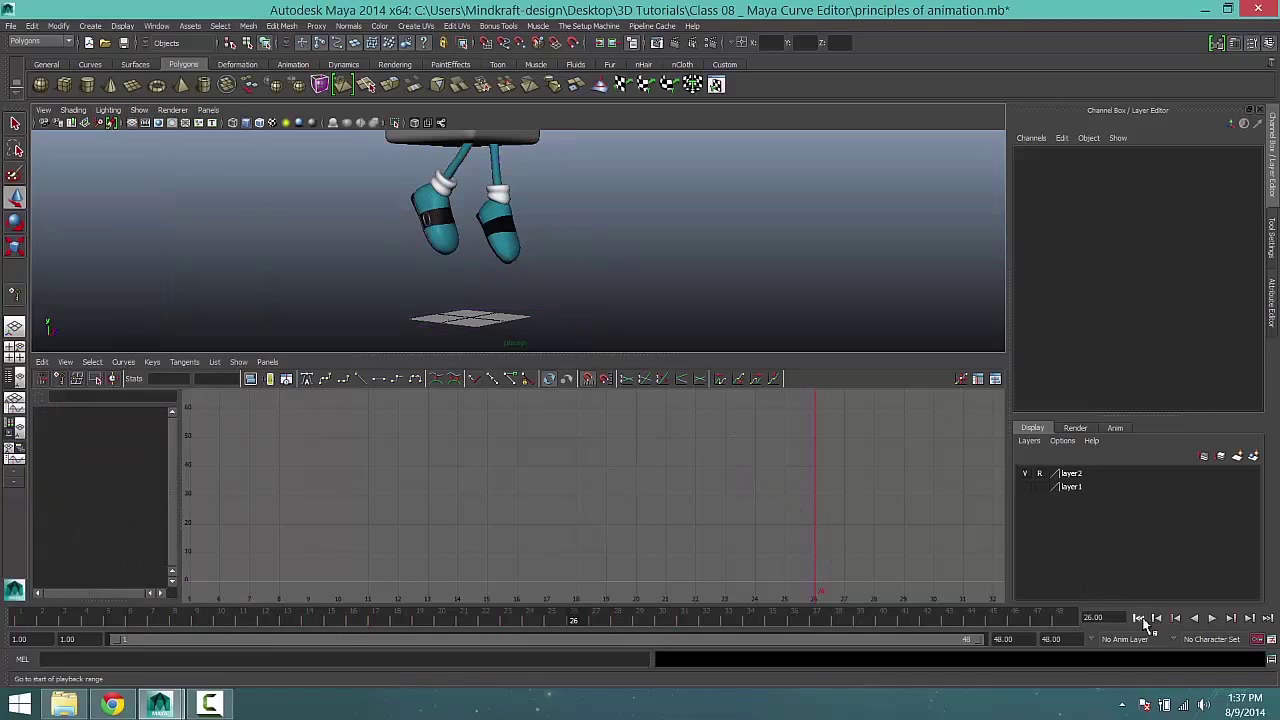
pyautogui.click(1138, 617)
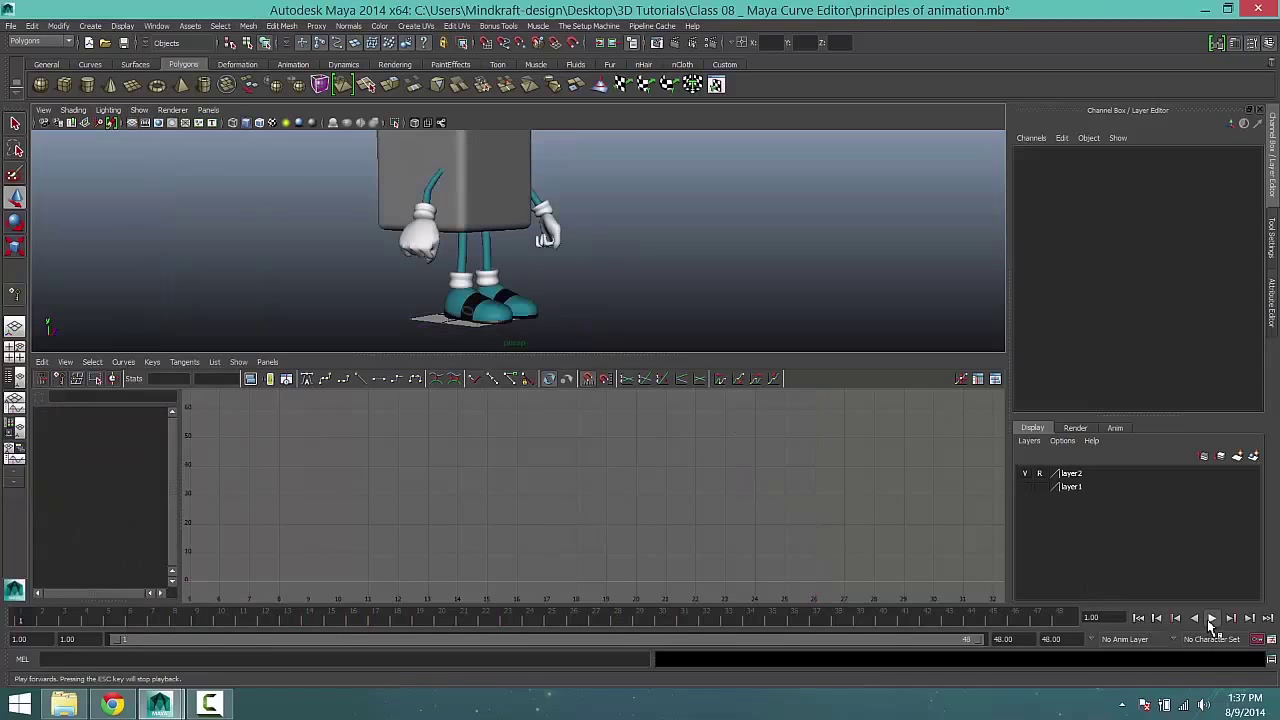
pyautogui.click(1211, 618)
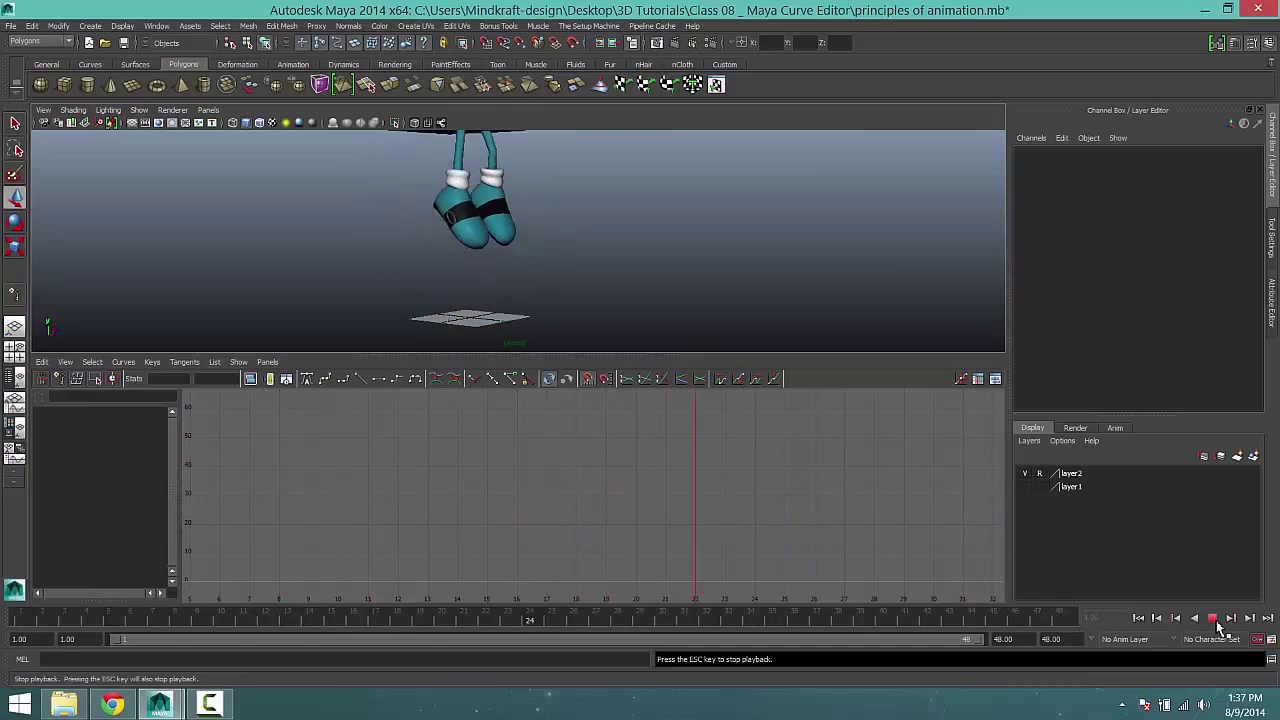
pyautogui.click(1214, 620)
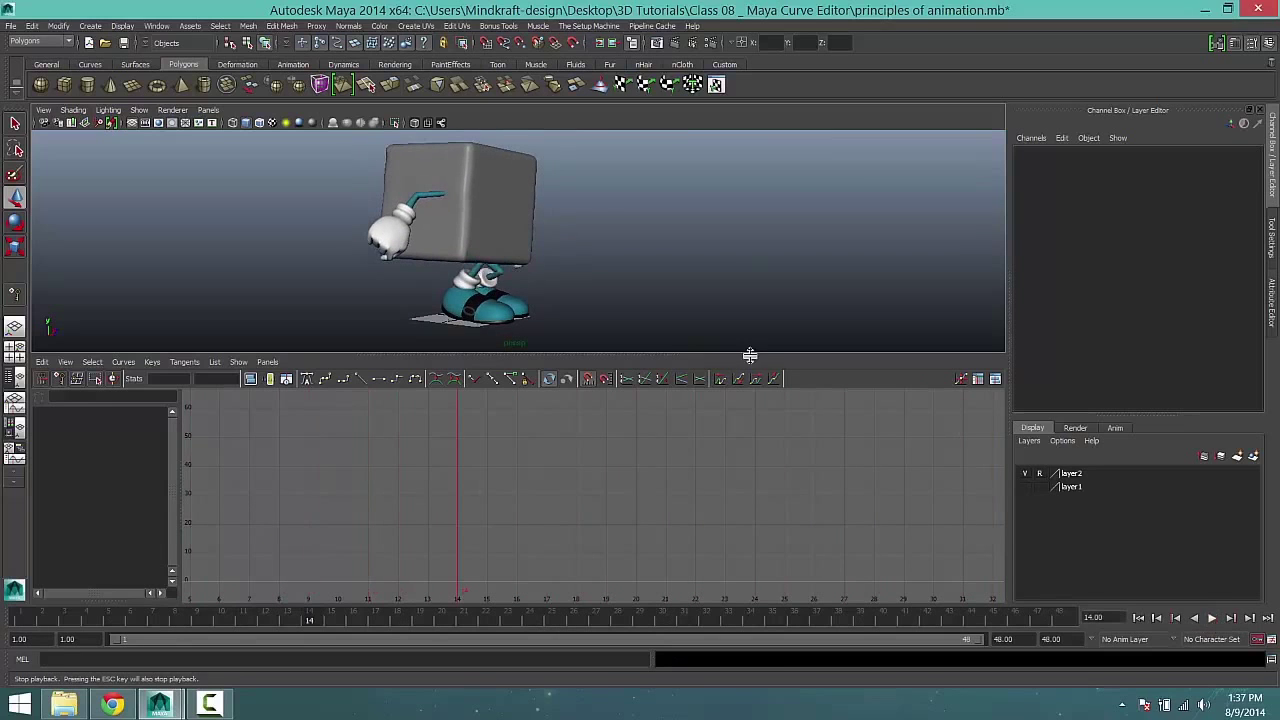
# Show the NURBS control curves in the viewport again.
pyautogui.click(139, 110)
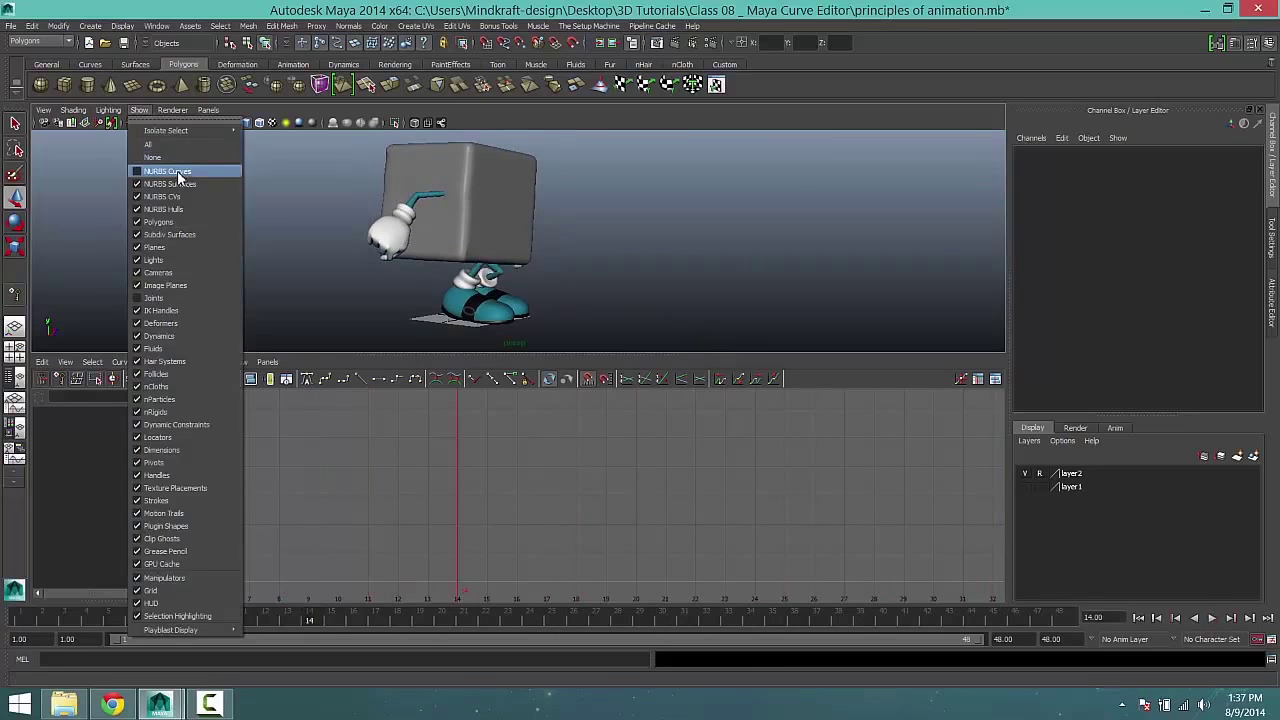
pyautogui.click(185, 172)
pyautogui.click(551, 268)
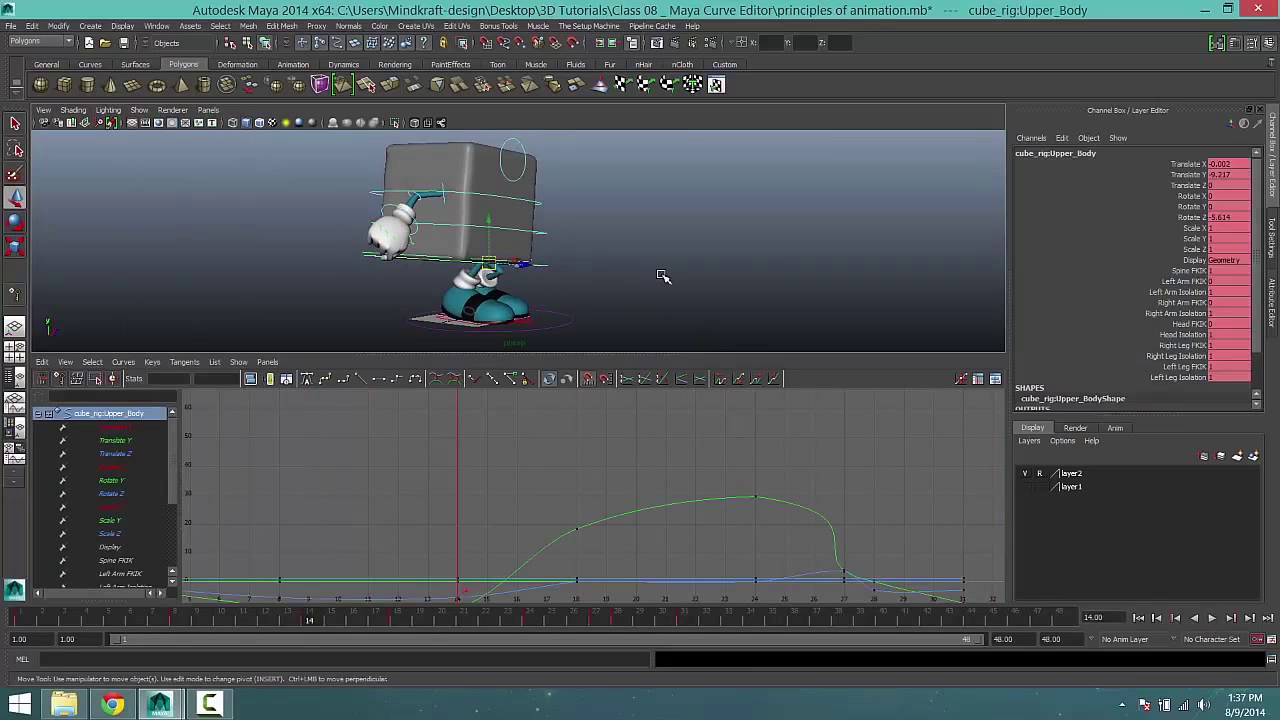
pyautogui.click(663, 277)
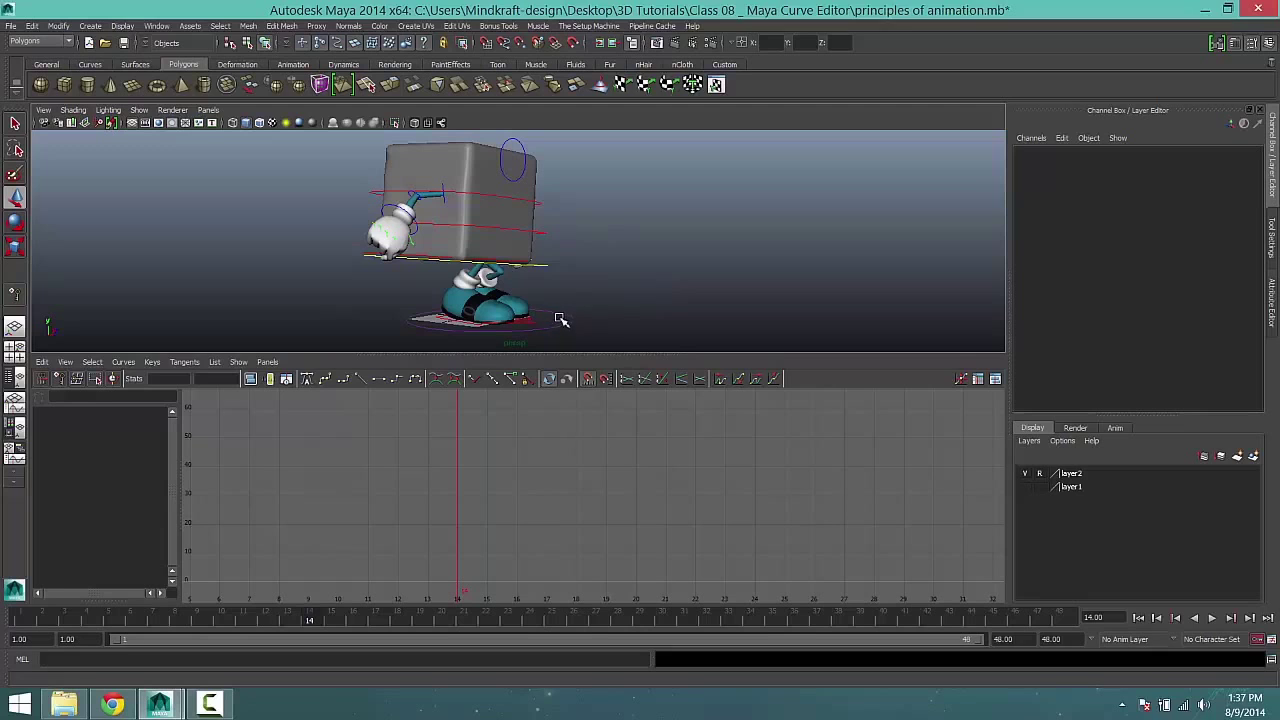
# Change the tangent type of the Upper_Body keys at frame 14, then scrub to frame 17.
pyautogui.click(549, 266)
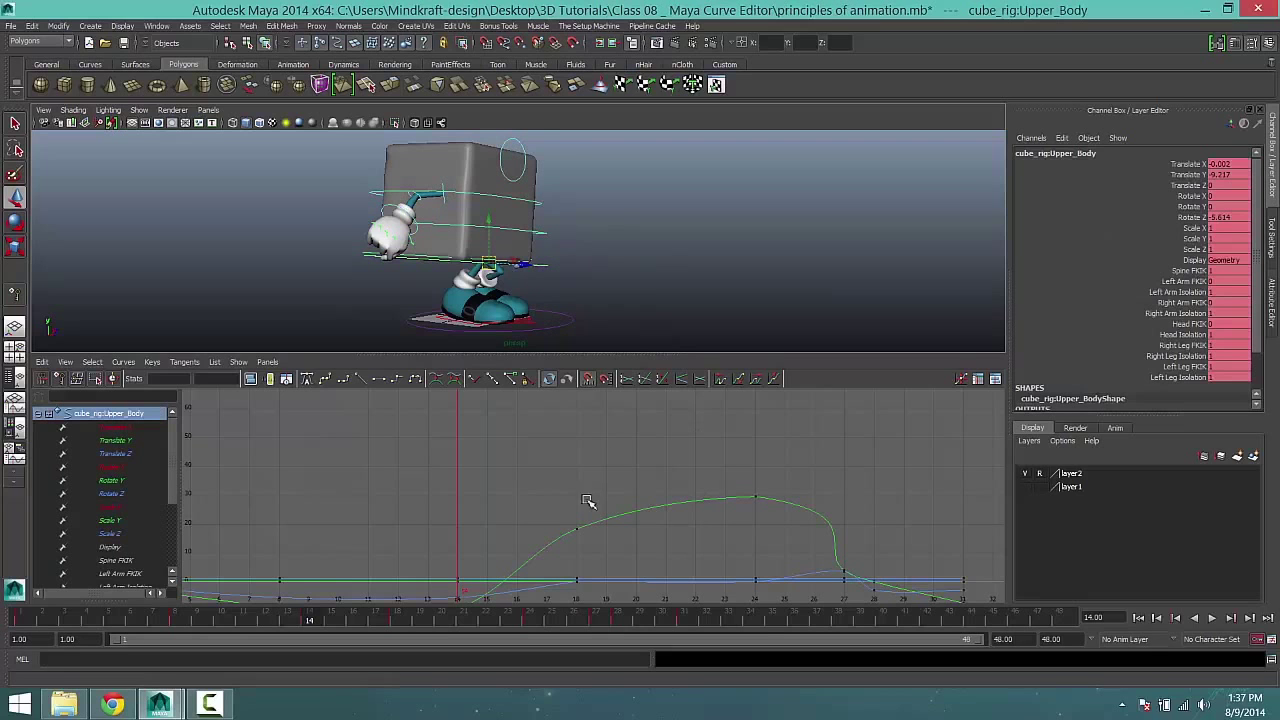
pyautogui.press('a')
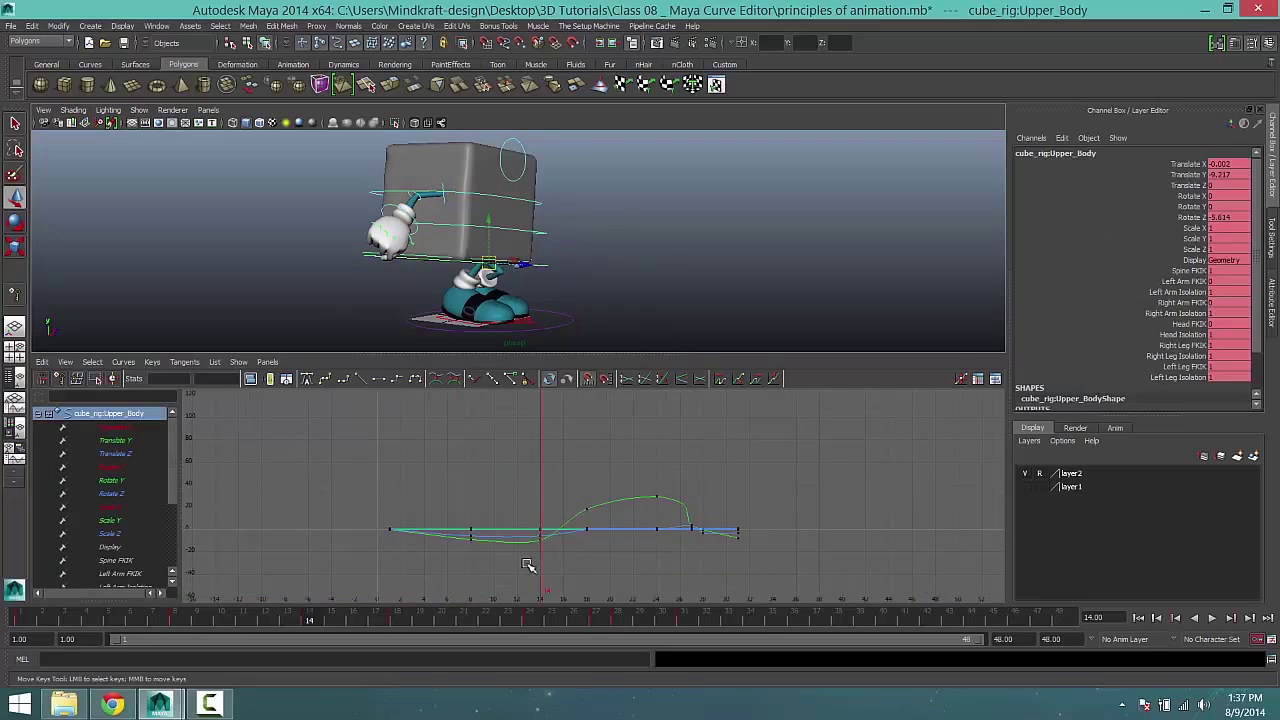
pyautogui.moveTo(509, 562); pyautogui.dragTo(551, 511)
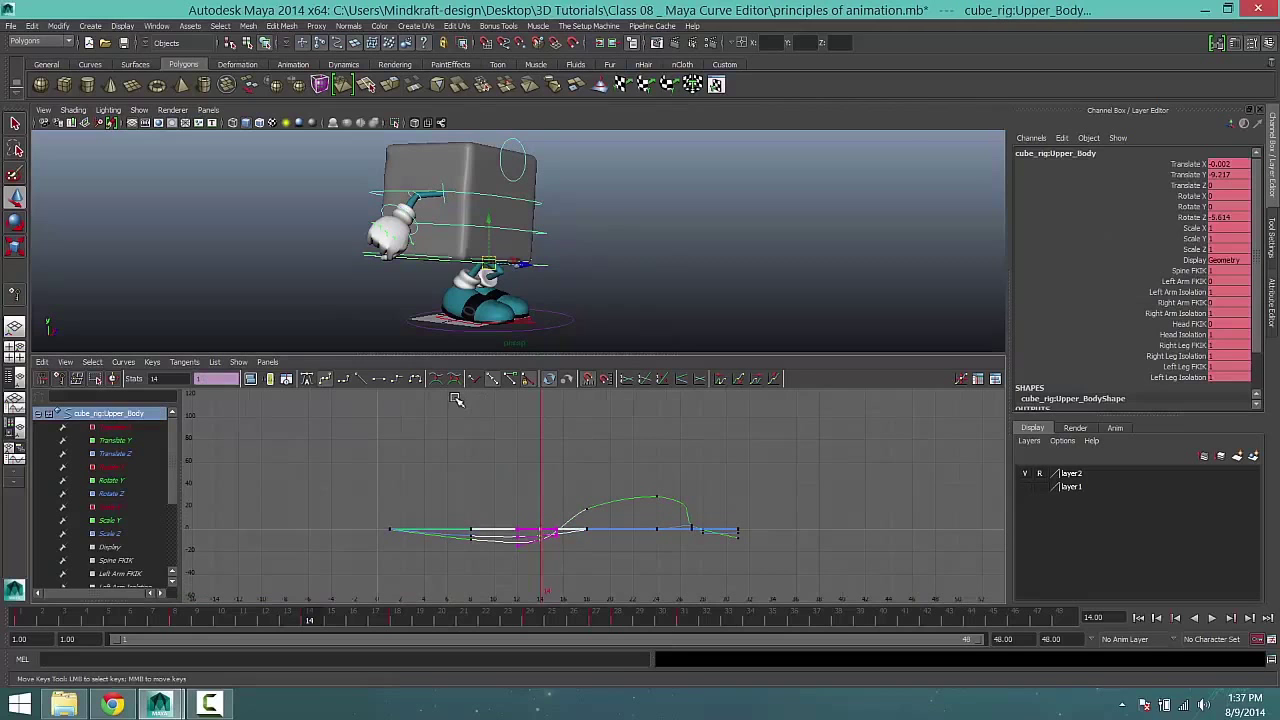
pyautogui.click(379, 379)
pyautogui.click(631, 455)
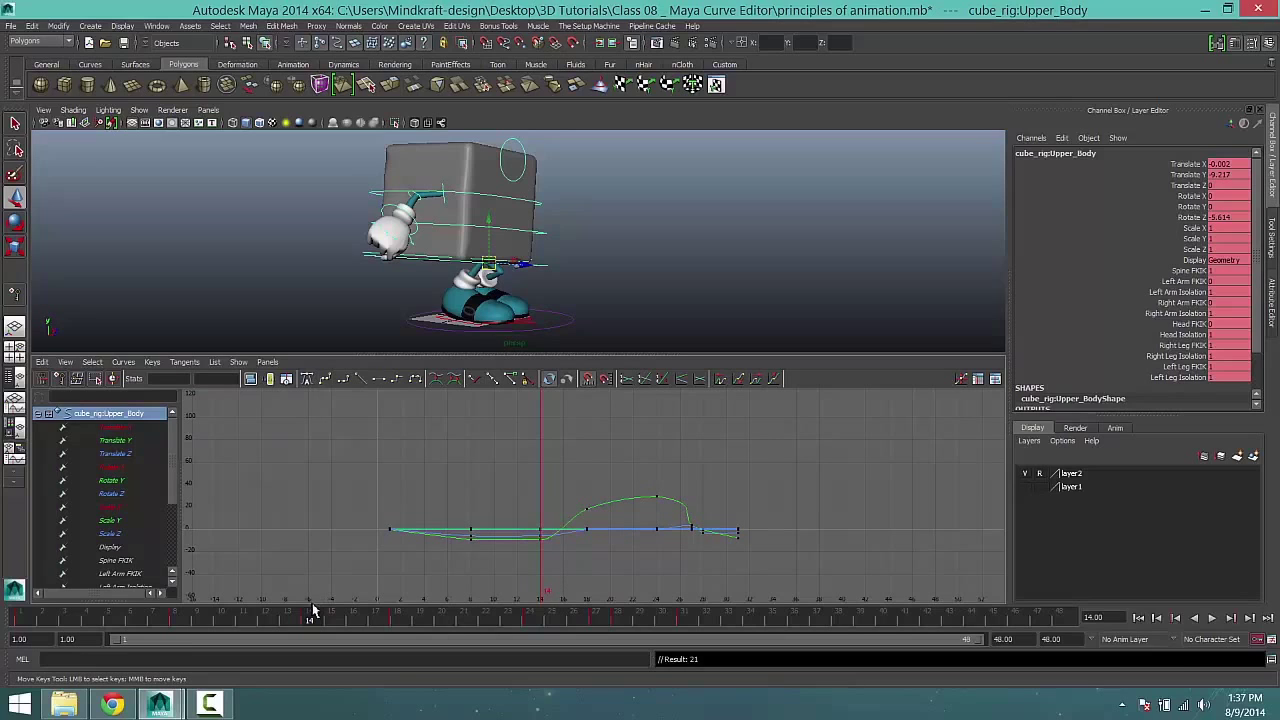
pyautogui.moveTo(288, 619); pyautogui.dragTo(537, 627)
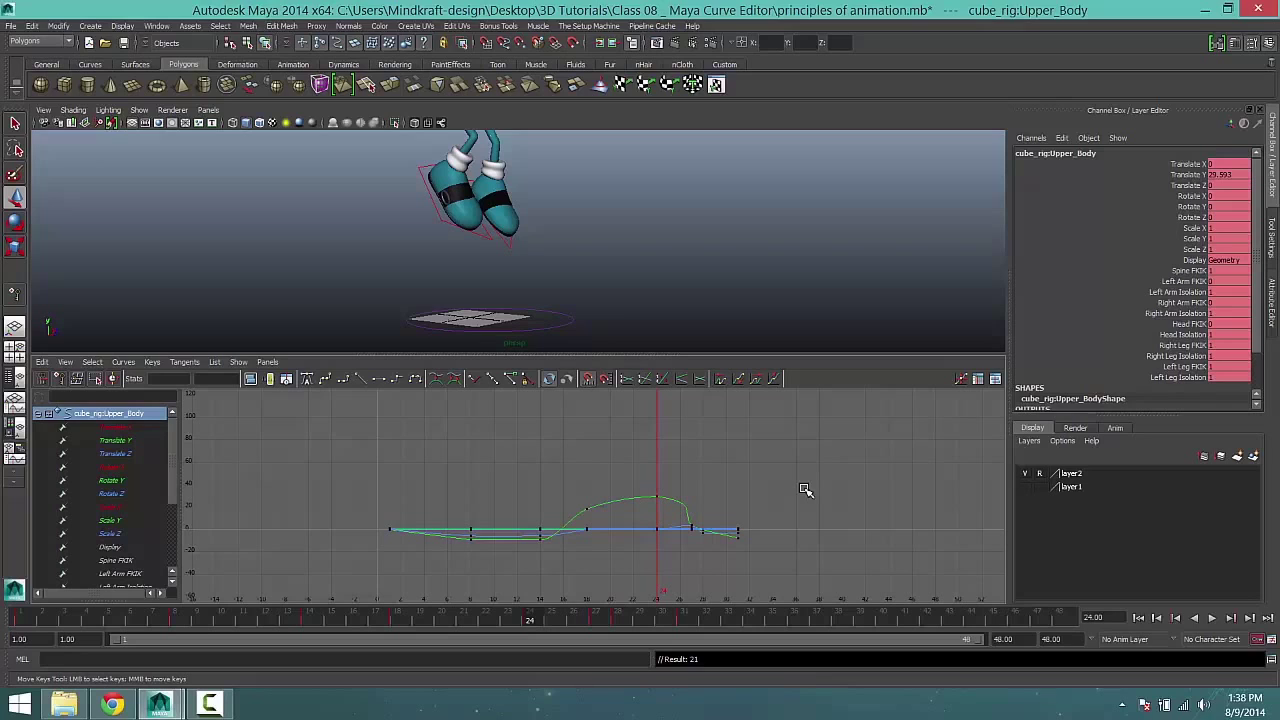
# Select the RightLeg_IK_Leg control to load its animation curves into the Graph Editor.
pyautogui.press('w')
pyautogui.moveTo(603, 289)
pyautogui.keyDown('alt'); pyautogui.mouseDown()
pyautogui.moveTo(589, 229)
pyautogui.moveTo(589, 280)
pyautogui.moveTo(601, 279)
pyautogui.mouseUp(); pyautogui.keyUp('alt')
pyautogui.moveTo(410, 183); pyautogui.dragTo(603, 352)
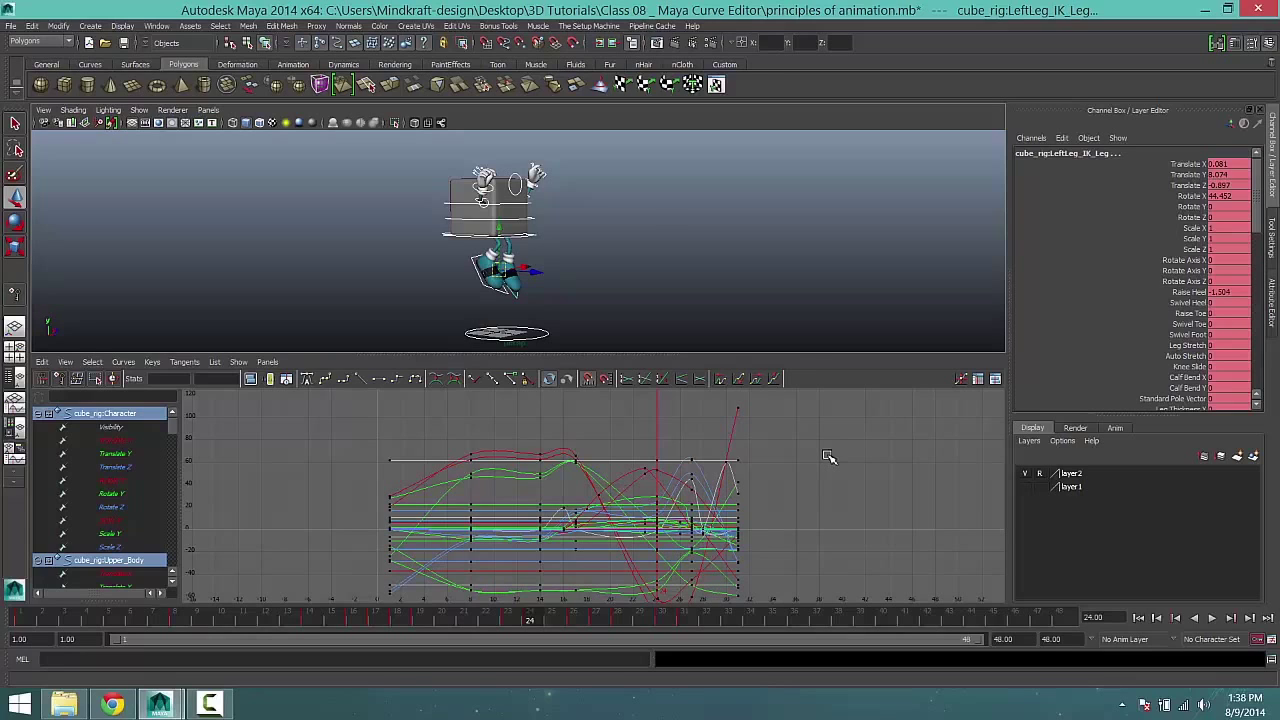
pyautogui.click(656, 228)
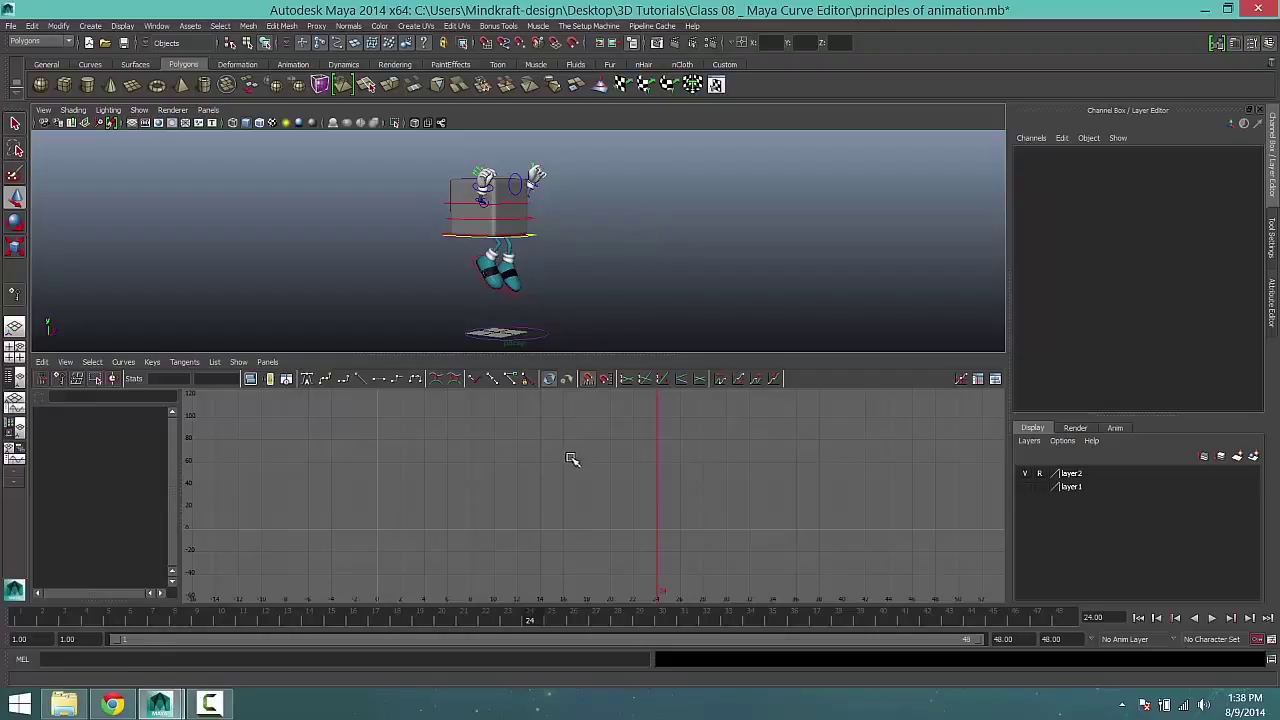
pyautogui.click(512, 290)
pyautogui.click(458, 290)
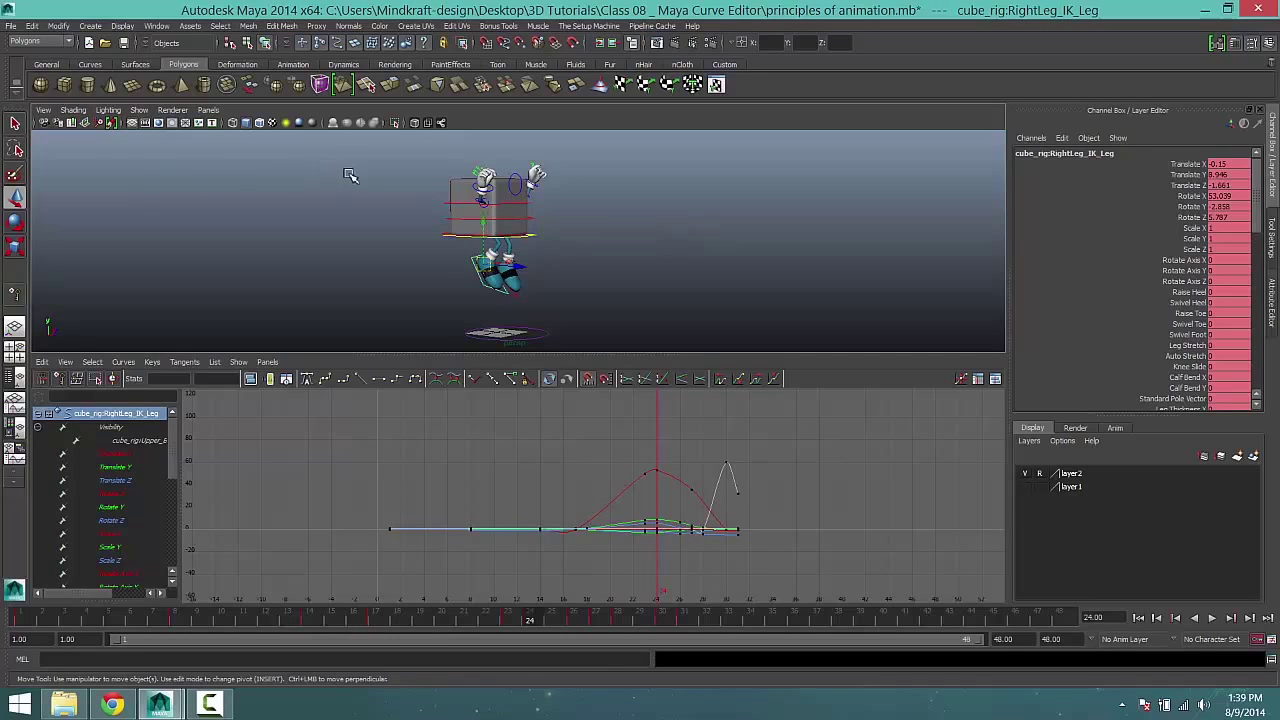
# Draw a polygon cube beside the character and key it at frame 1.
pyautogui.keyDown('shift'); pyautogui.moveTo(745, 286); pyautogui.dragTo(734, 283, button='right'); pyautogui.keyUp('shift')
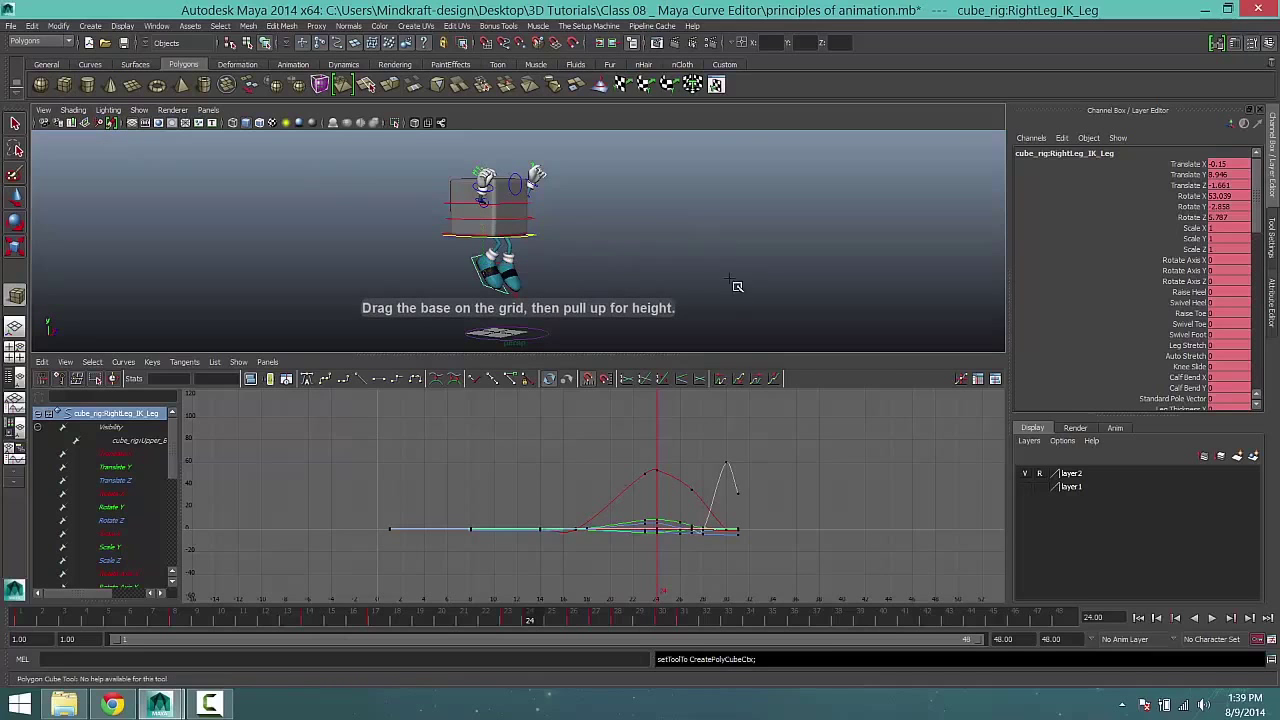
pyautogui.keyDown('alt'); pyautogui.moveTo(608, 292); pyautogui.dragTo(660, 263); pyautogui.keyUp('alt')
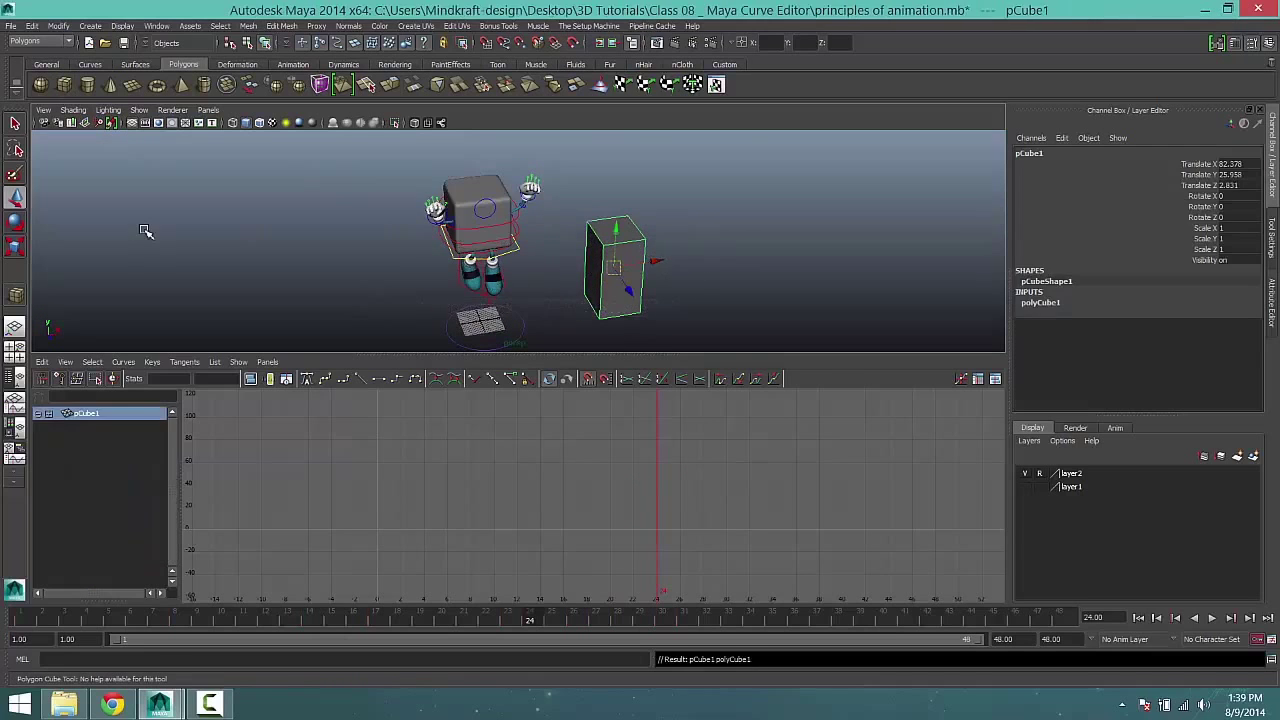
pyautogui.click(16, 222)
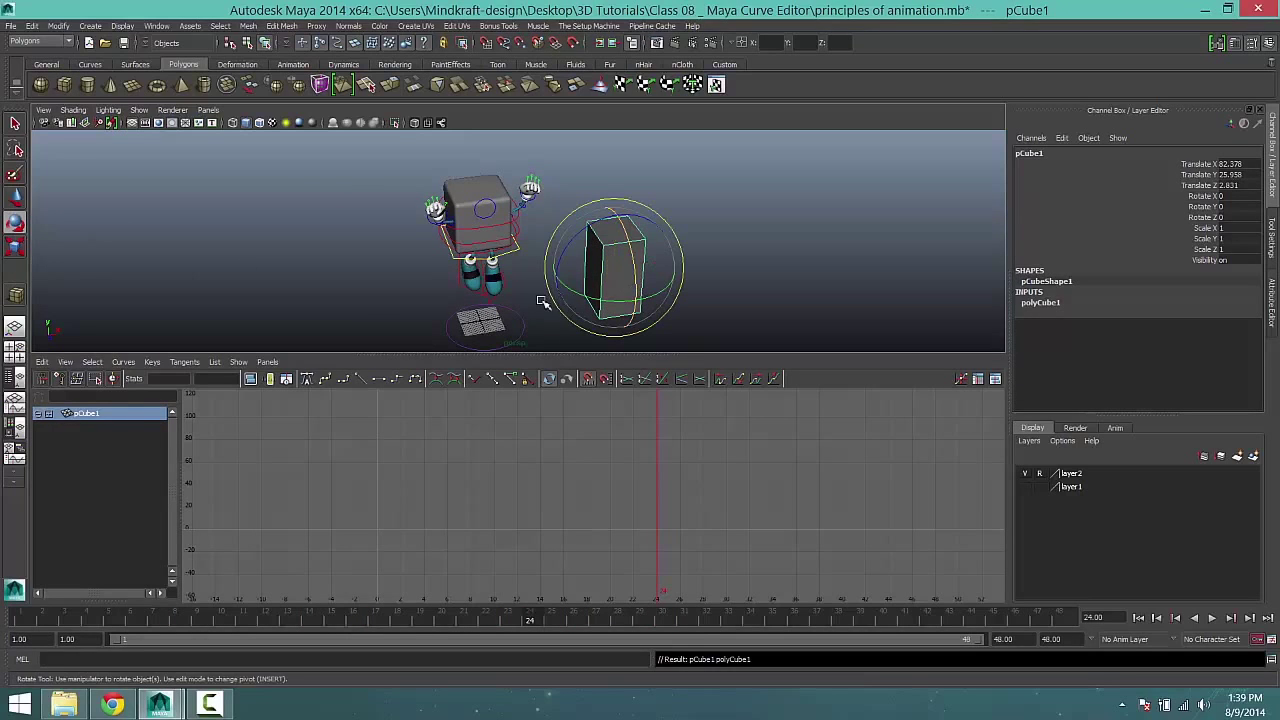
pyautogui.click(22, 618)
pyautogui.press('s')
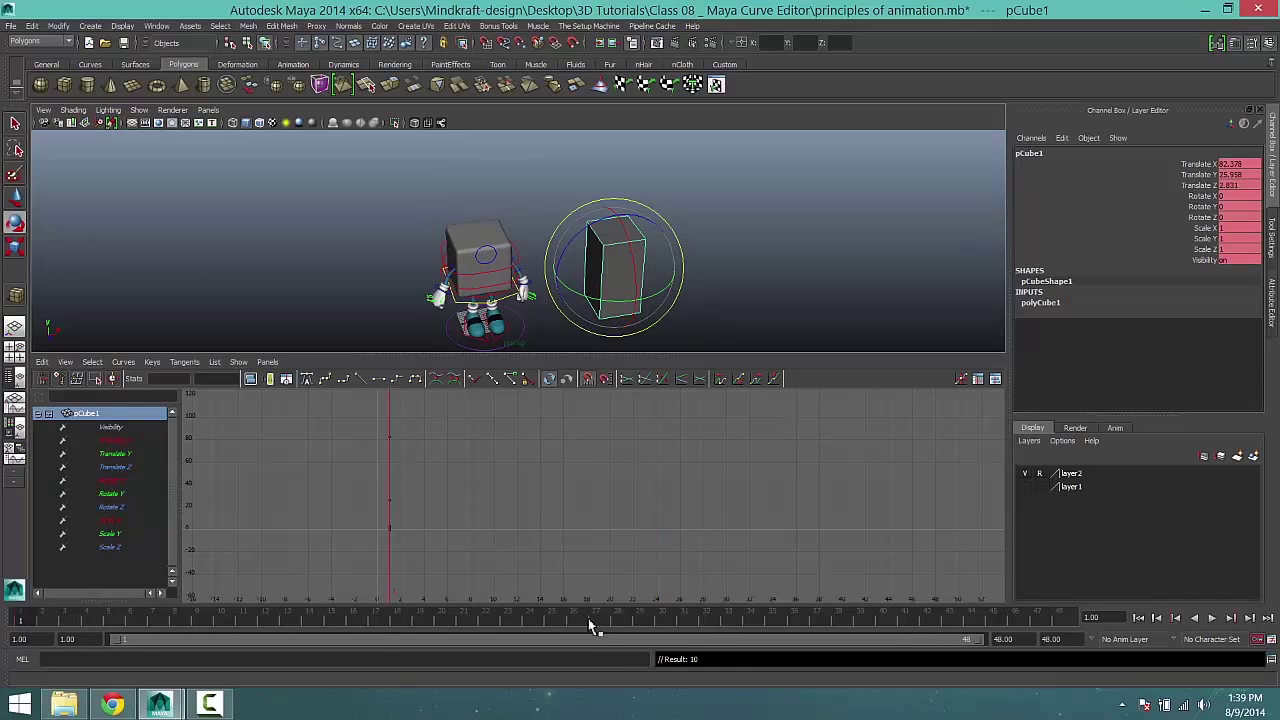
# At frame 25, rotate the cube to 167.411 on Y and slide it along X.
pyautogui.click(552, 620)
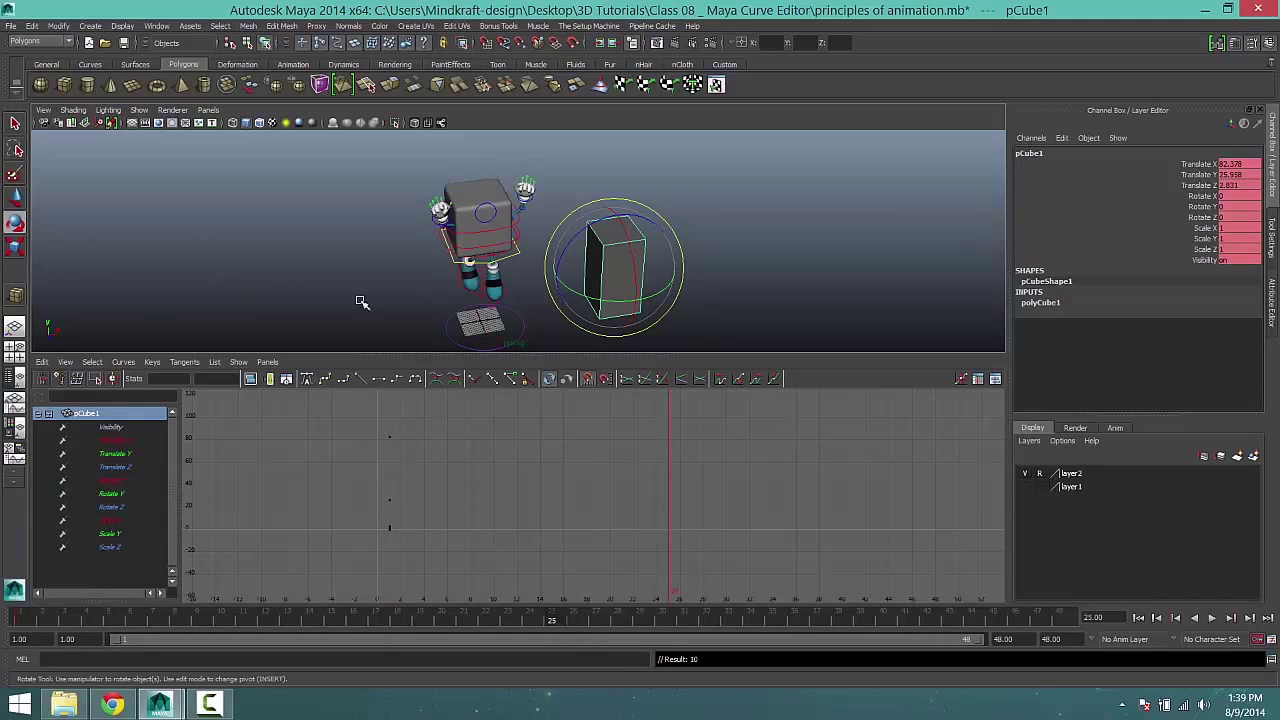
pyautogui.moveTo(612, 300); pyautogui.dragTo(762, 268)
pyautogui.click(15, 196)
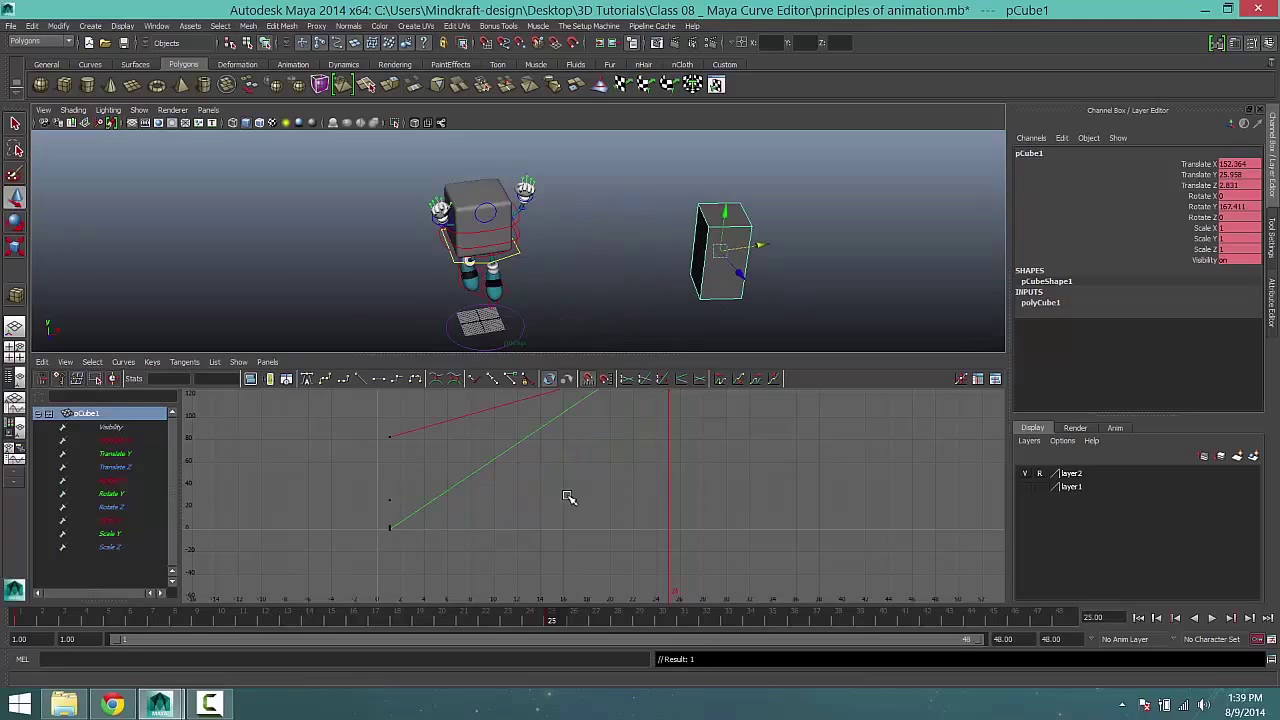
pyautogui.scroll(-3, 611, 503)
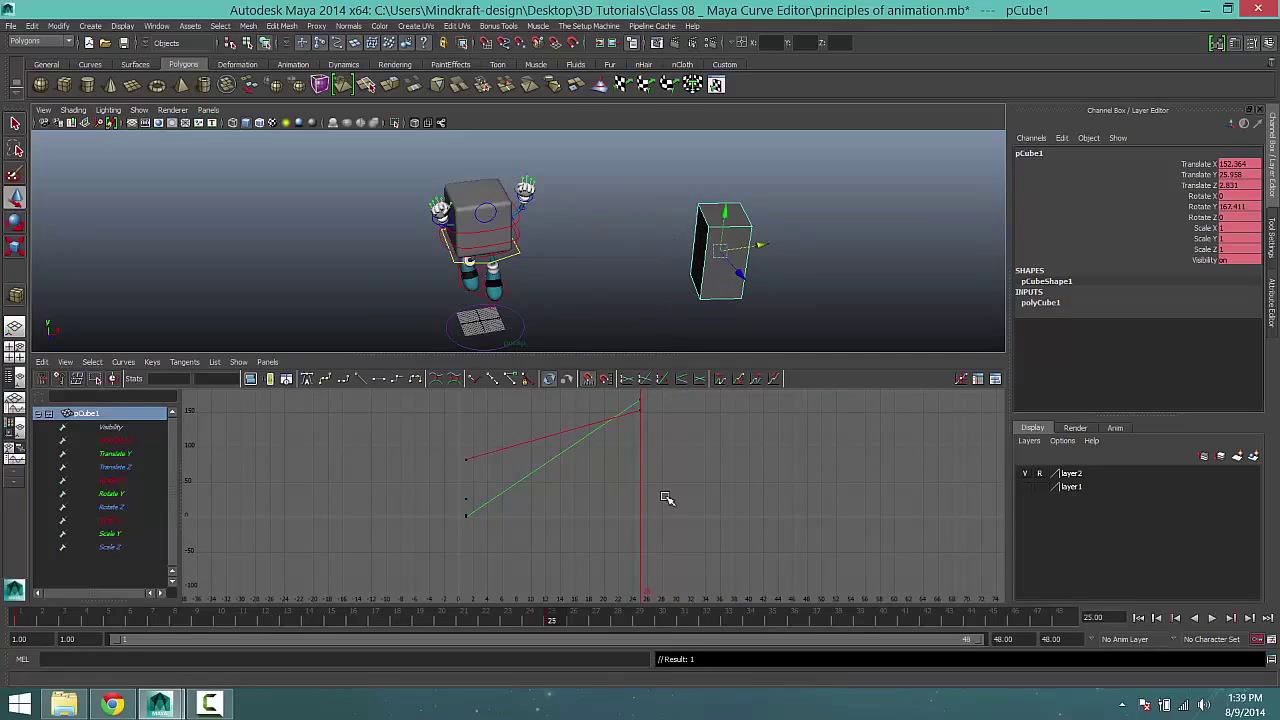
pyautogui.keyDown('alt'); pyautogui.moveTo(646, 472); pyautogui.dragTo(648, 496, button='middle'); pyautogui.keyUp('alt')
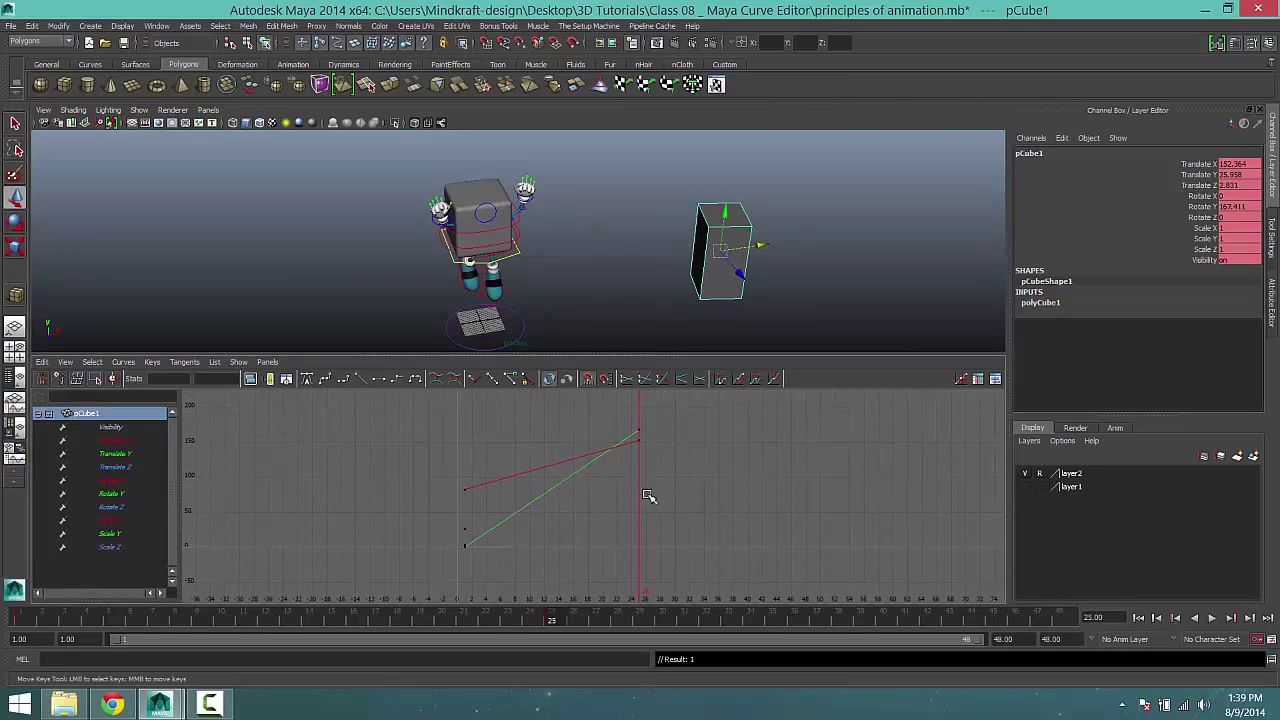
pyautogui.click(829, 288)
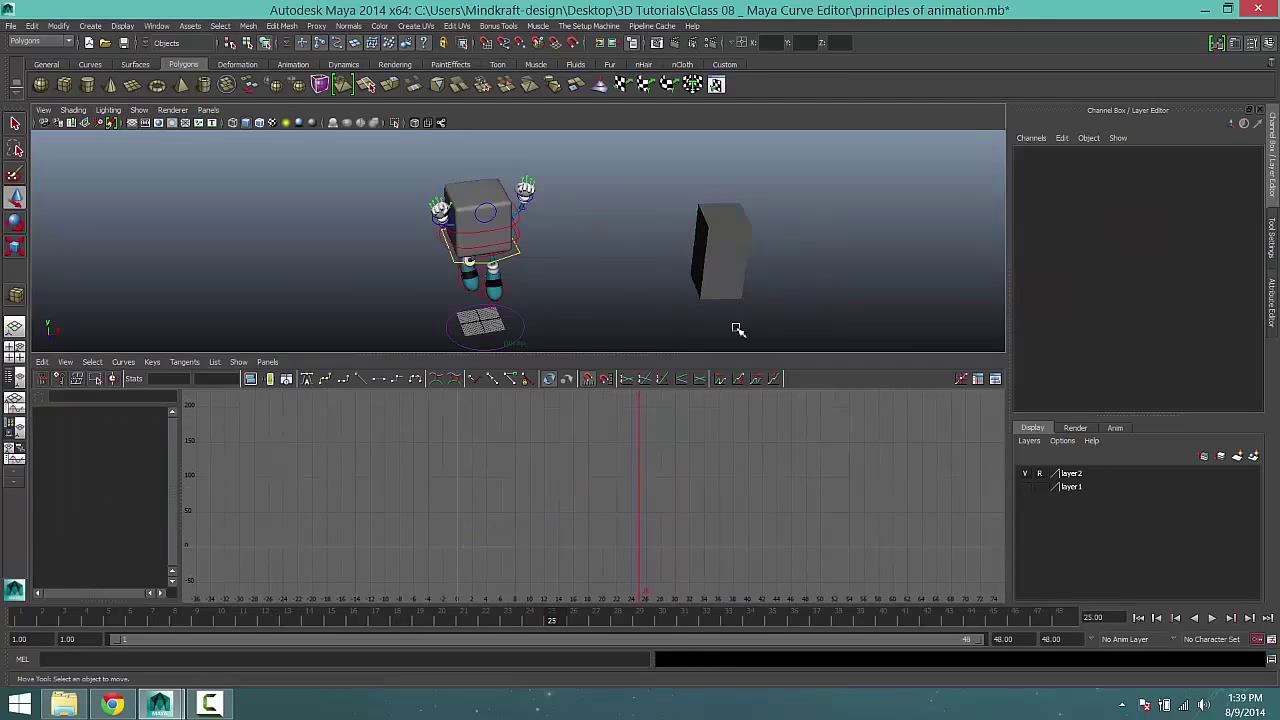
# Reselect the box, preview its linear animation from frame 1, then show only Translate X.
pyautogui.click(722, 285)
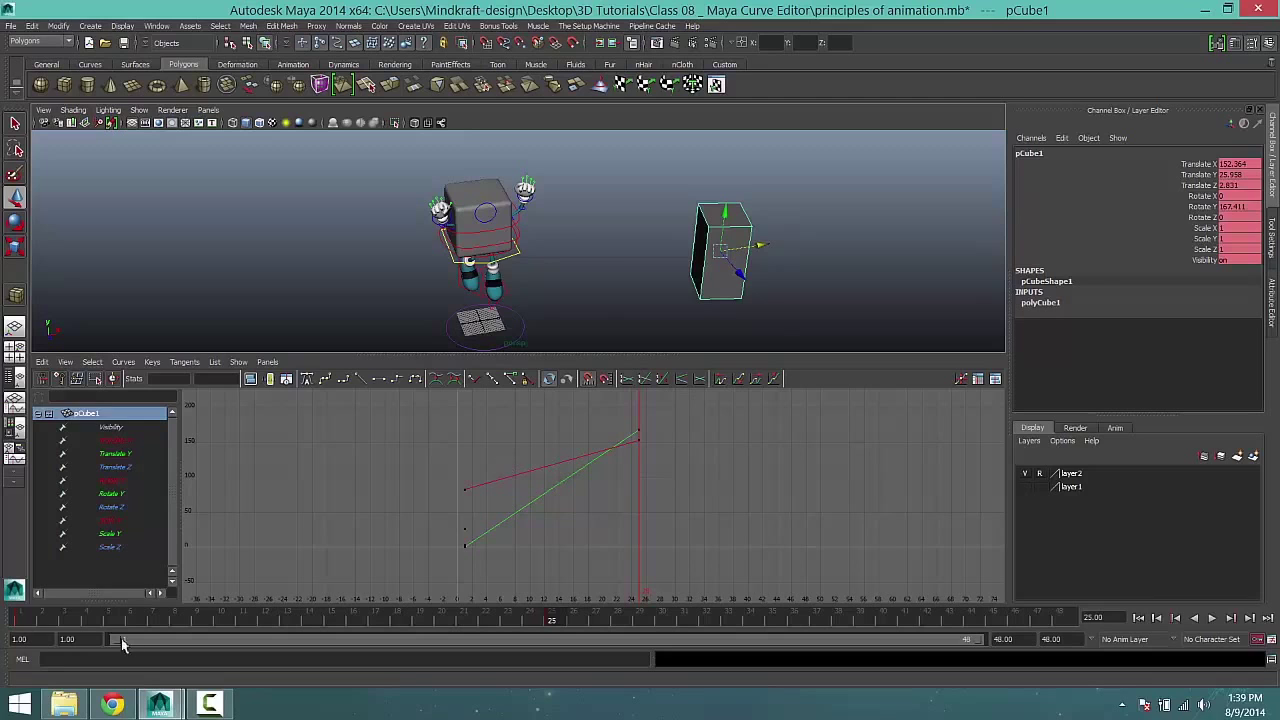
pyautogui.click(17, 622)
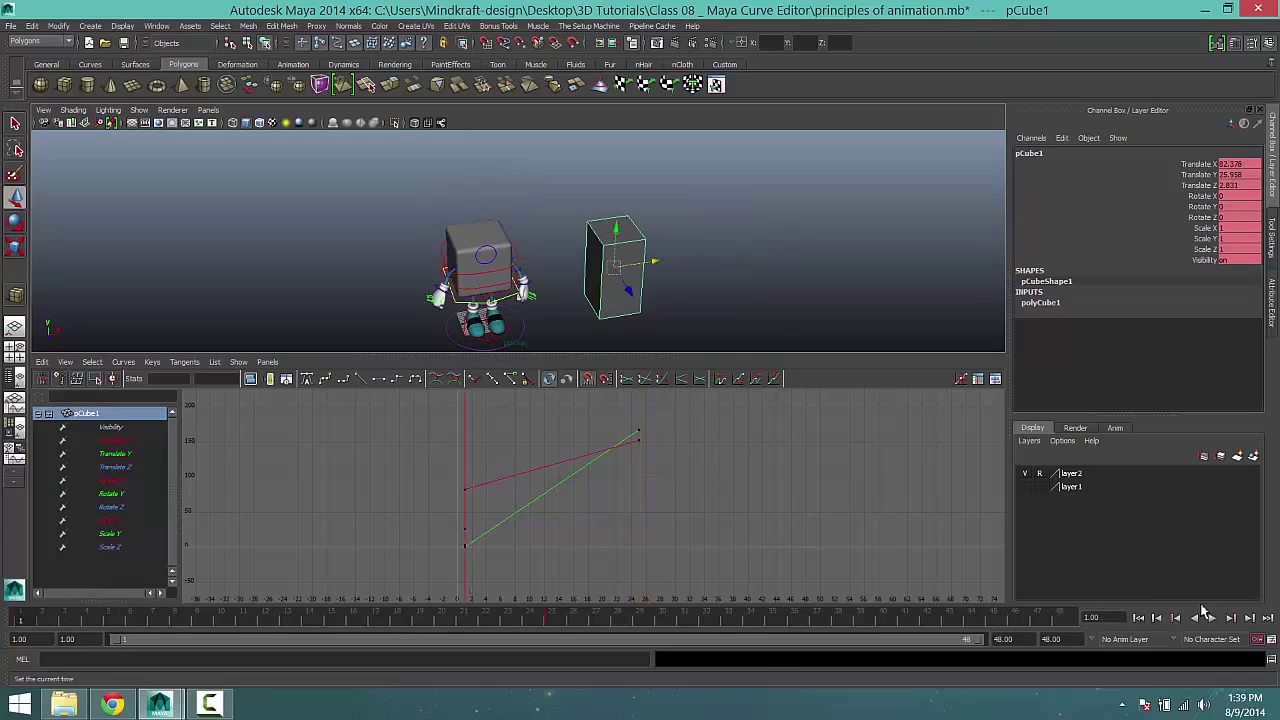
pyautogui.click(1212, 619)
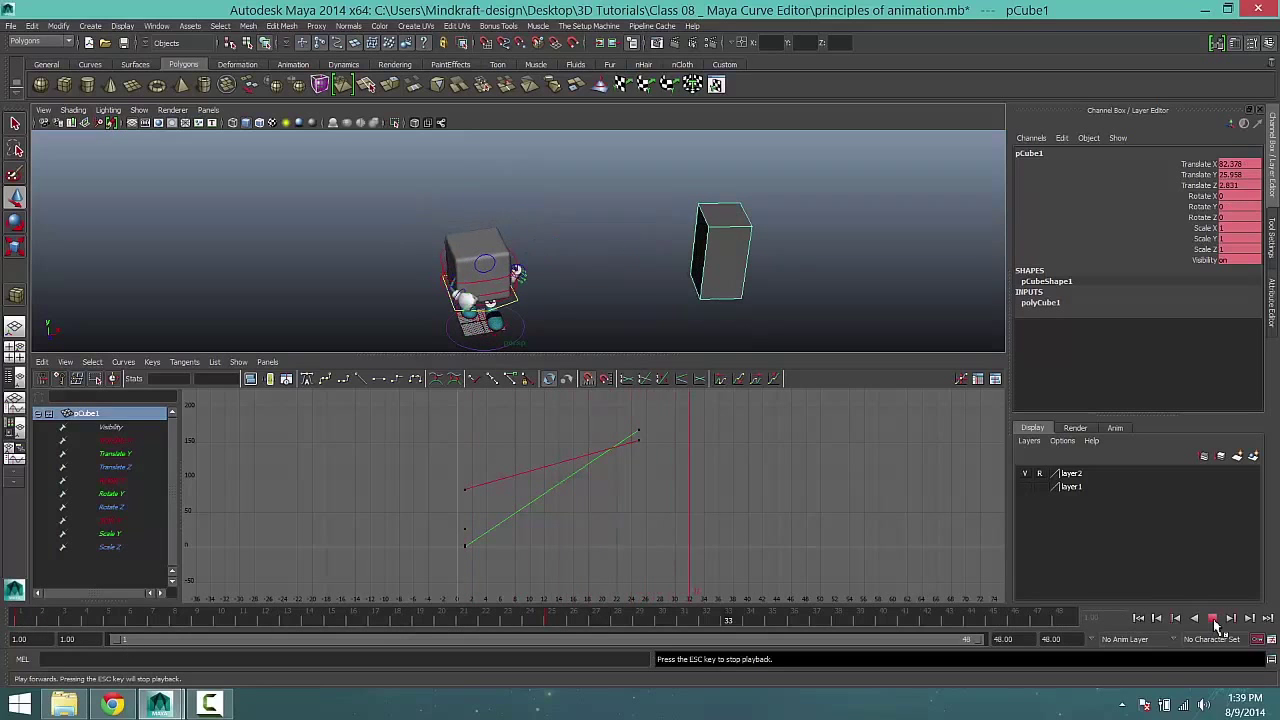
pyautogui.click(1213, 620)
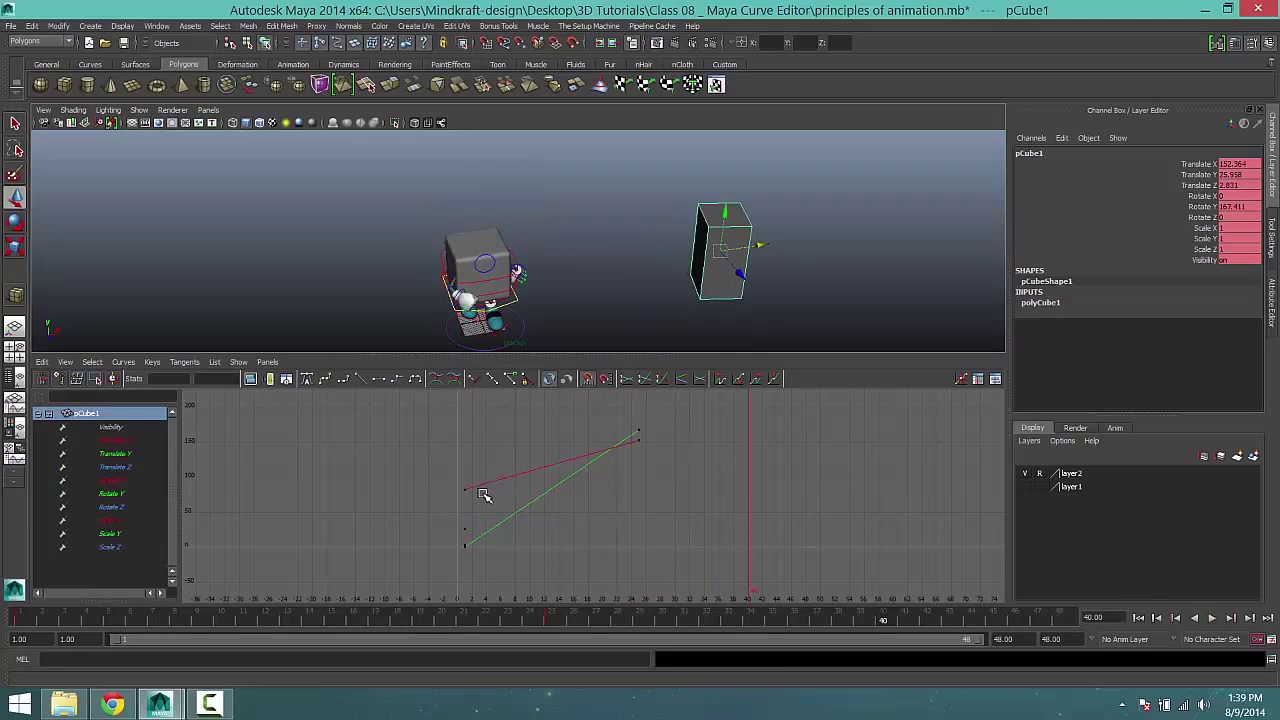
pyautogui.click(118, 441)
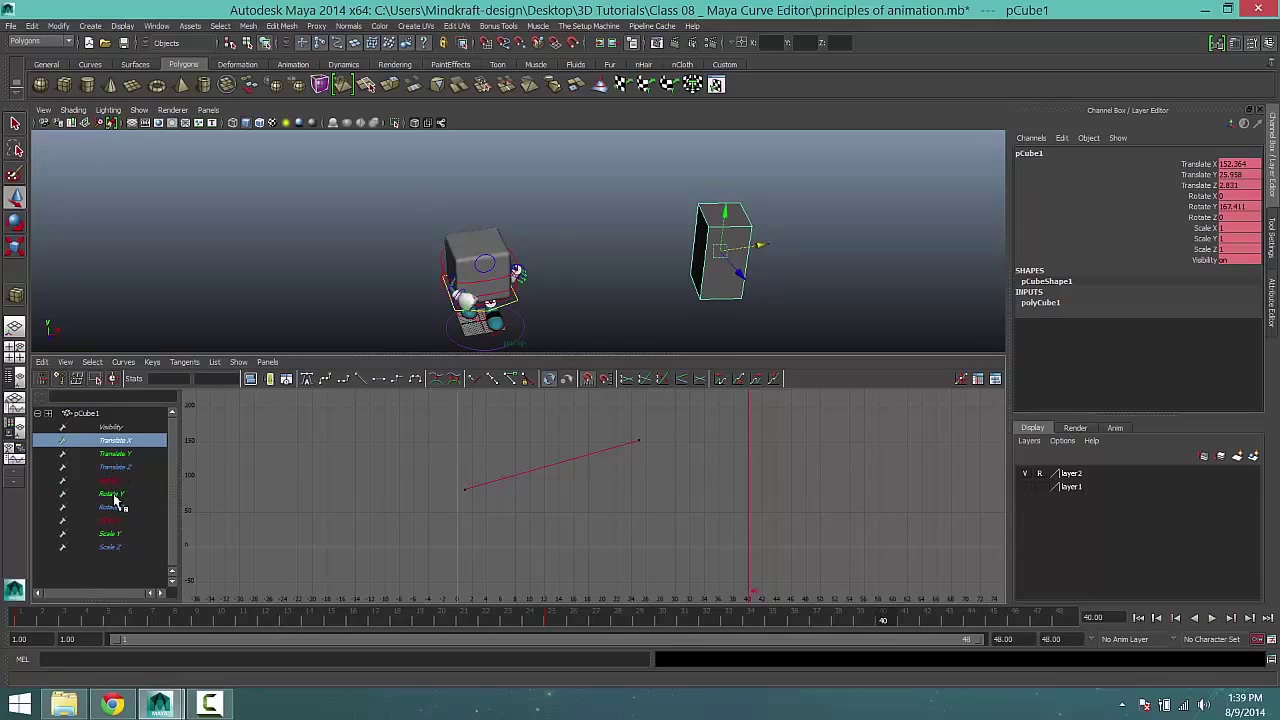
# Give both Rotate Y keys spline tangents for an S-curve, then select the first key.
pyautogui.click(114, 495)
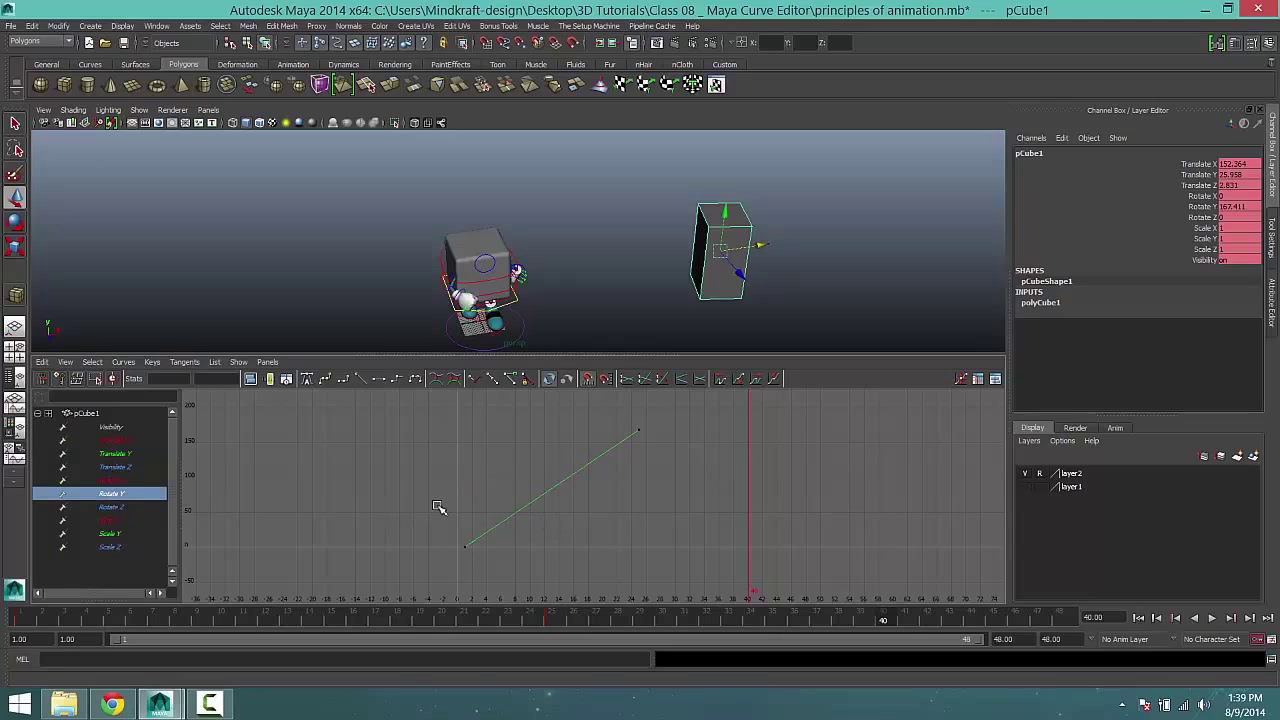
pyautogui.moveTo(412, 407); pyautogui.dragTo(680, 590)
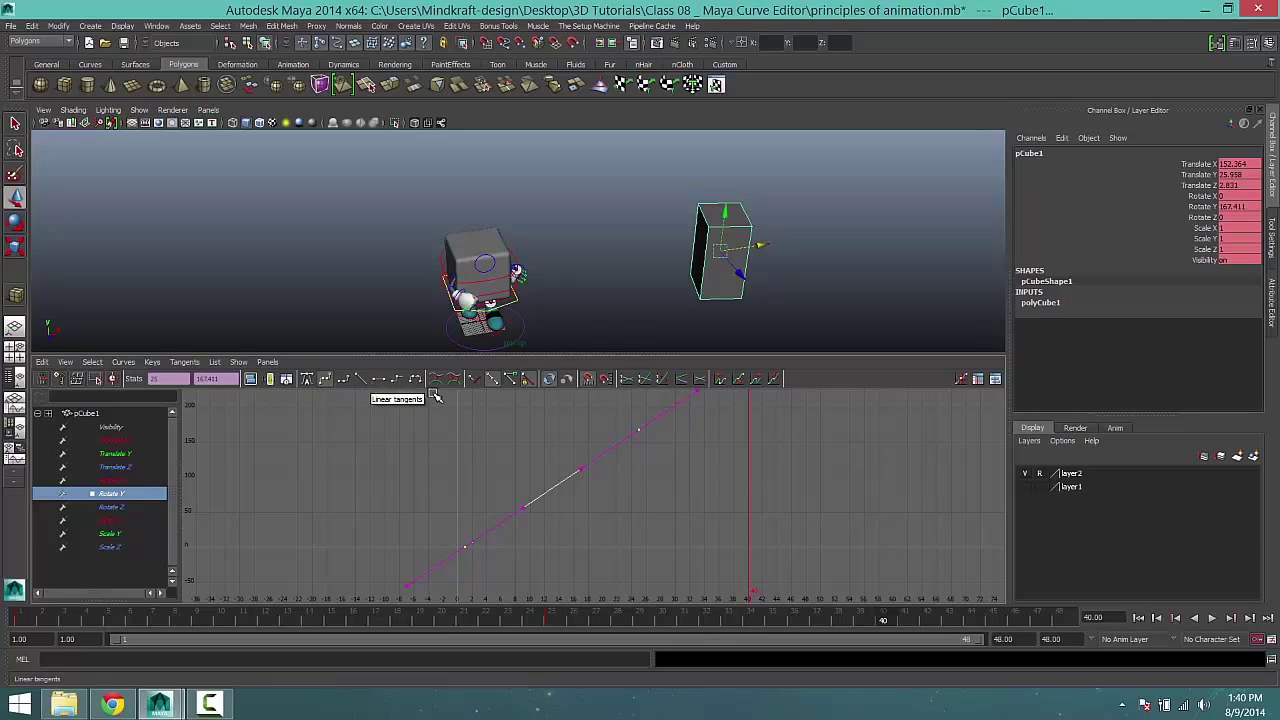
pyautogui.click(380, 380)
pyautogui.click(690, 518)
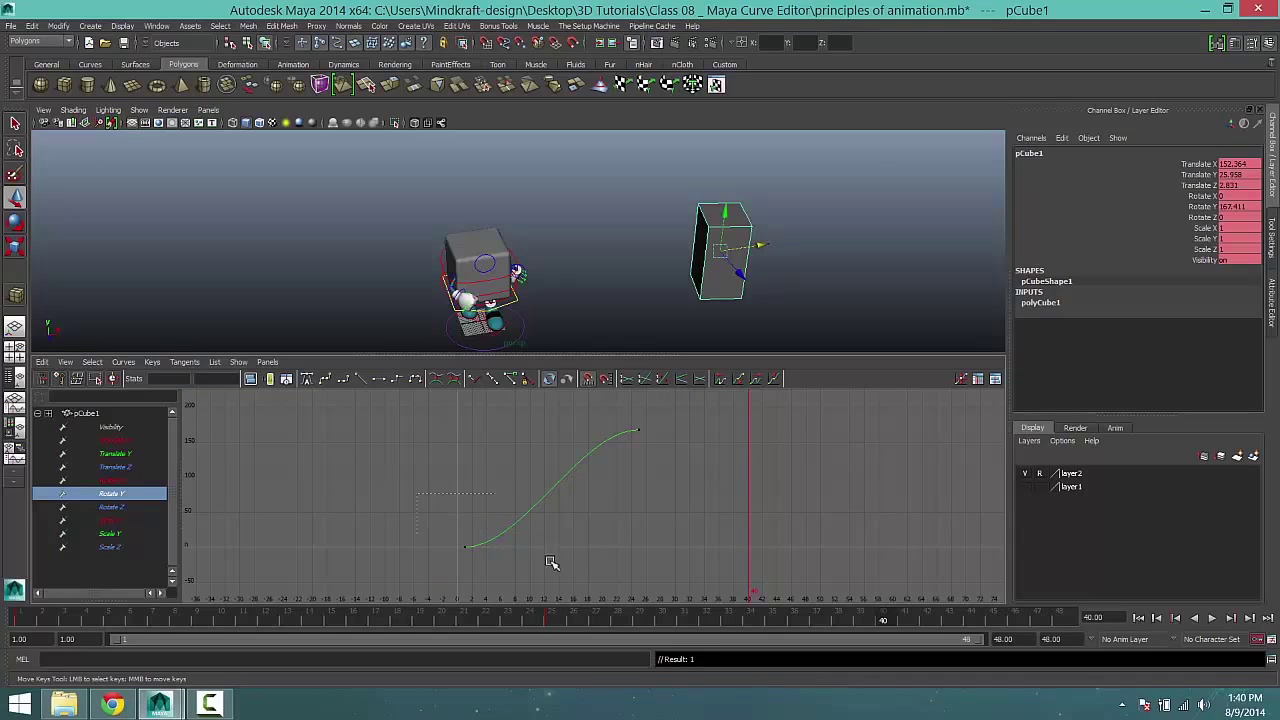
pyautogui.click(465, 547)
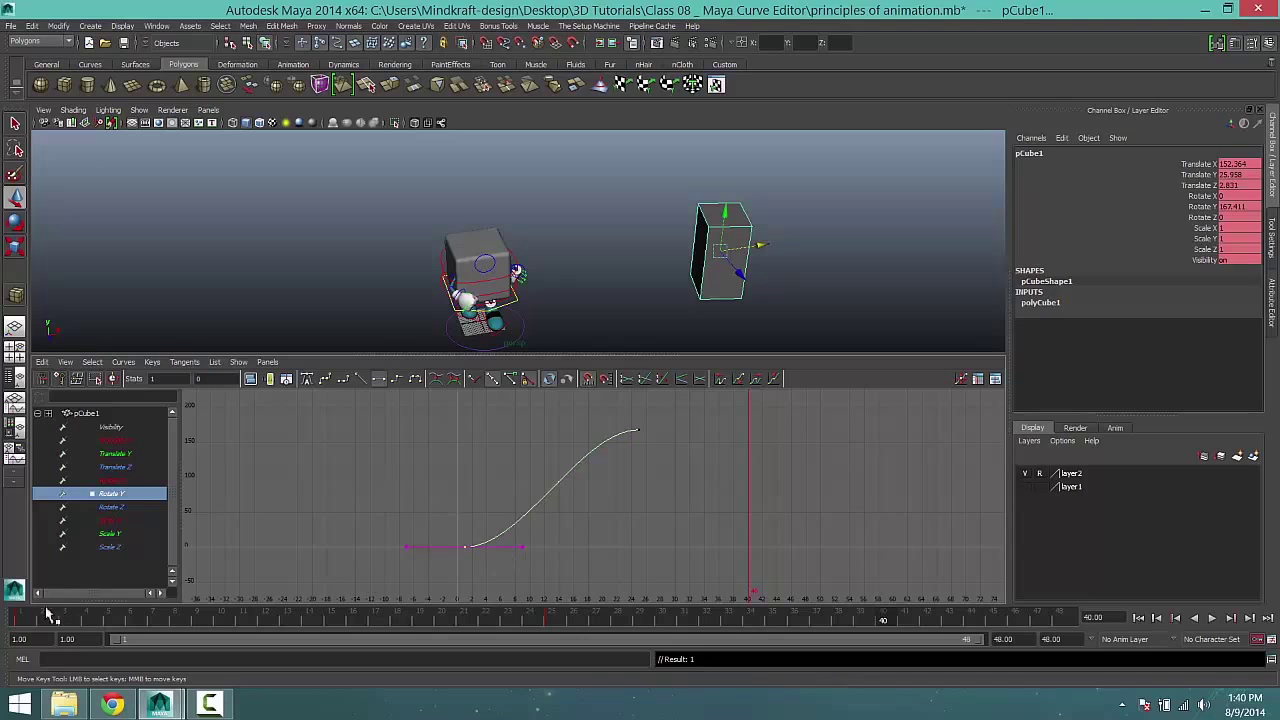
# Break the first Rotate Y key's tangents and angle its outgoing handle steeply upward.
pyautogui.moveTo(22, 620)
pyautogui.mouseDown()
pyautogui.moveTo(486, 609)
pyautogui.moveTo(558, 620)
pyautogui.mouseUp()
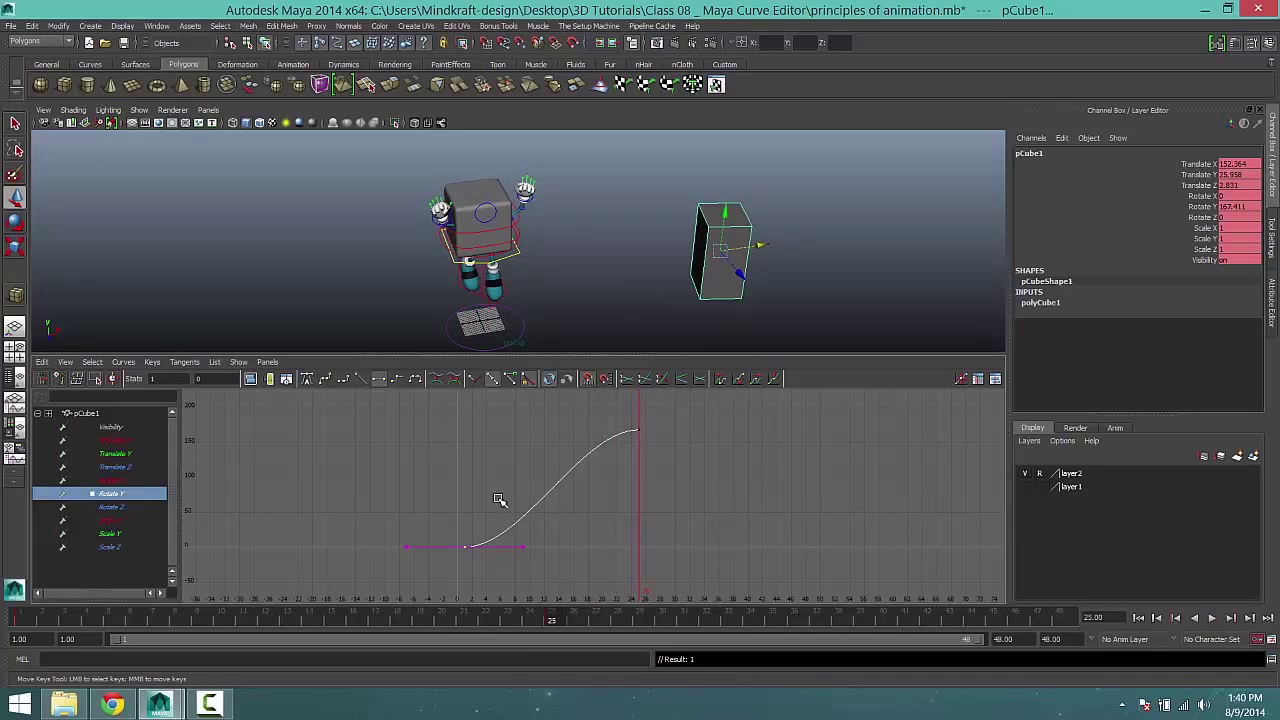
pyautogui.moveTo(497, 500); pyautogui.dragTo(529, 582)
pyautogui.moveTo(524, 549); pyautogui.dragTo(523, 546, button='middle')
pyautogui.moveTo(524, 546); pyautogui.dragTo(524, 544)
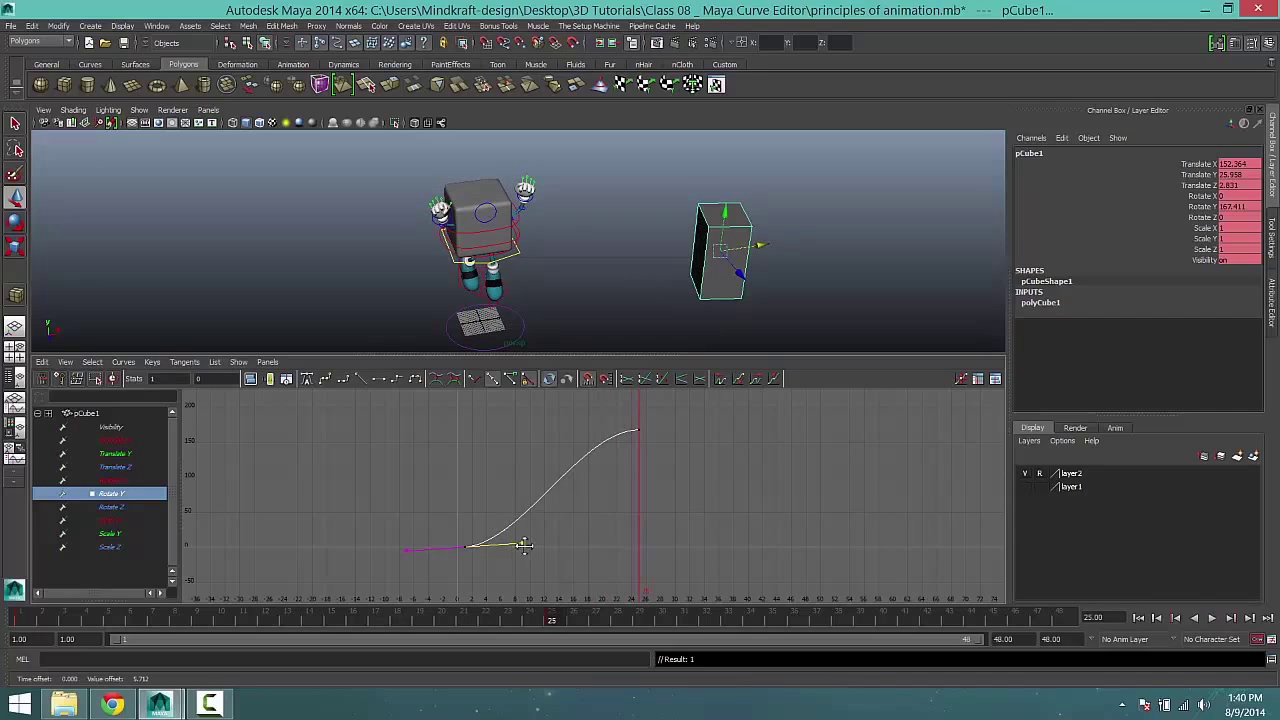
pyautogui.hotkey('ctrl', 'z')
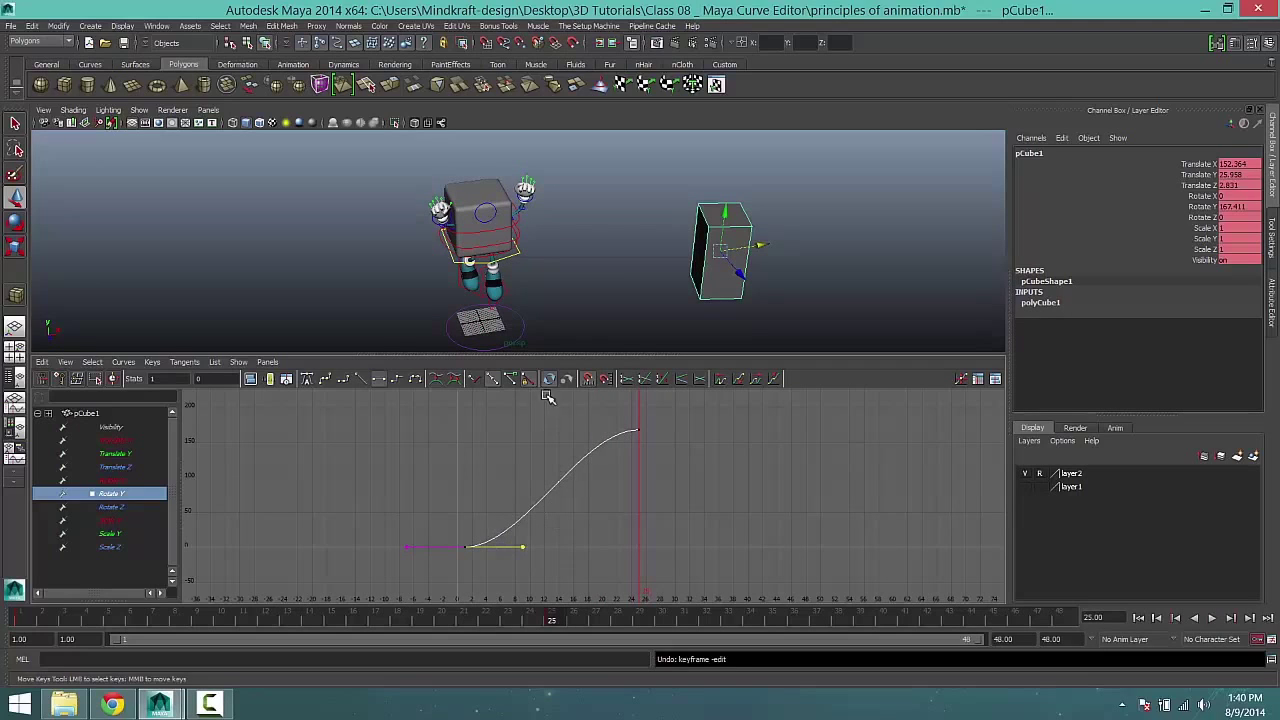
pyautogui.click(476, 383)
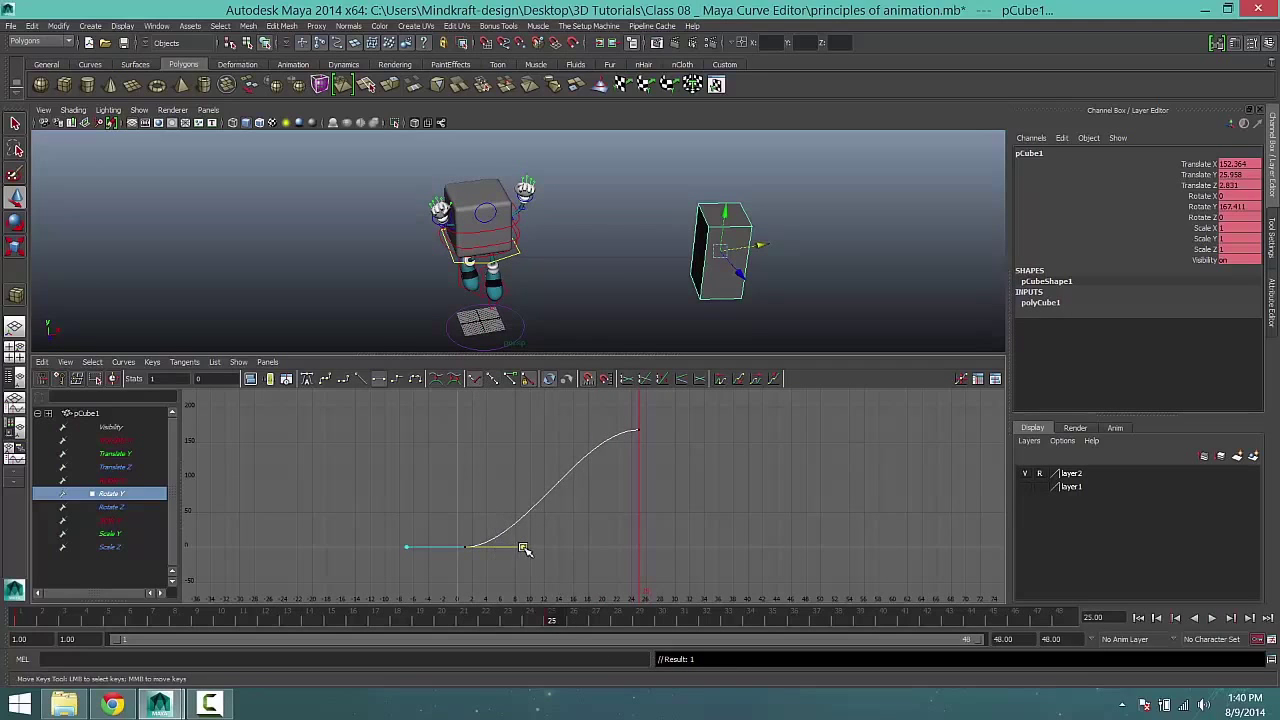
pyautogui.moveTo(524, 548); pyautogui.dragTo(483, 513, button='middle')
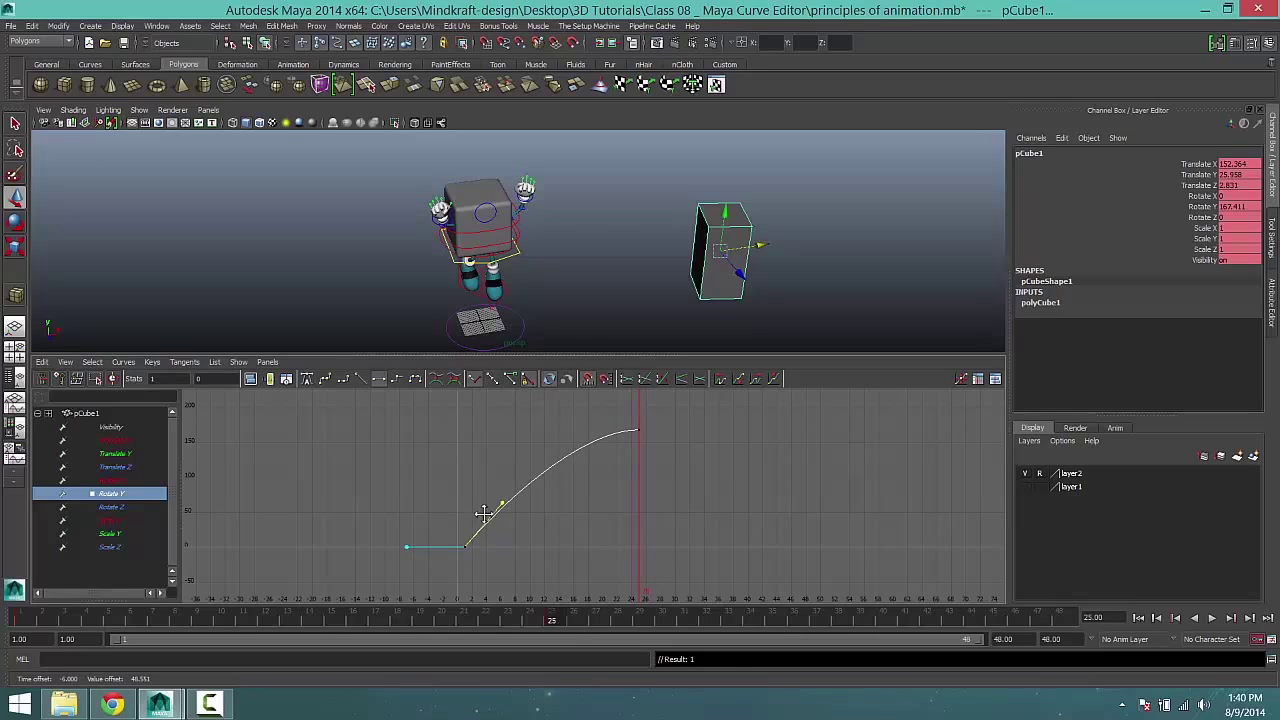
pyautogui.click(486, 575)
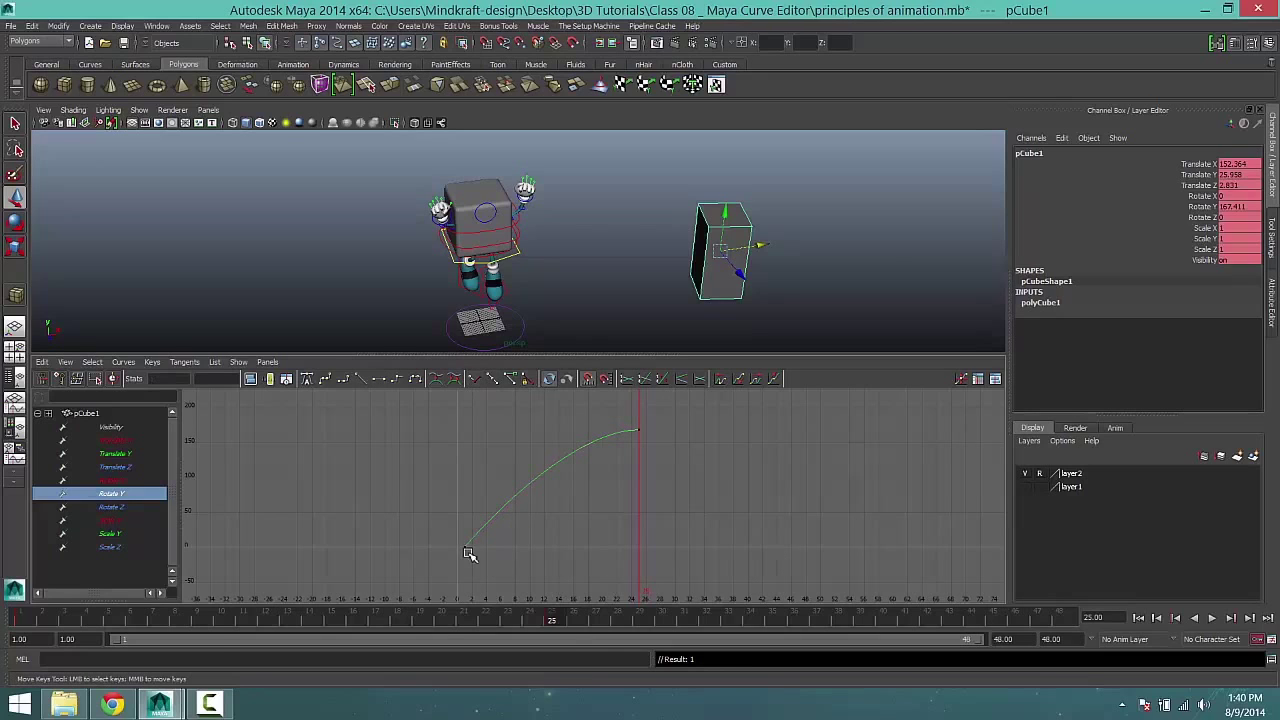
# Play and scrub the animation from frame 1 to check the sharp start.
pyautogui.click(27, 614)
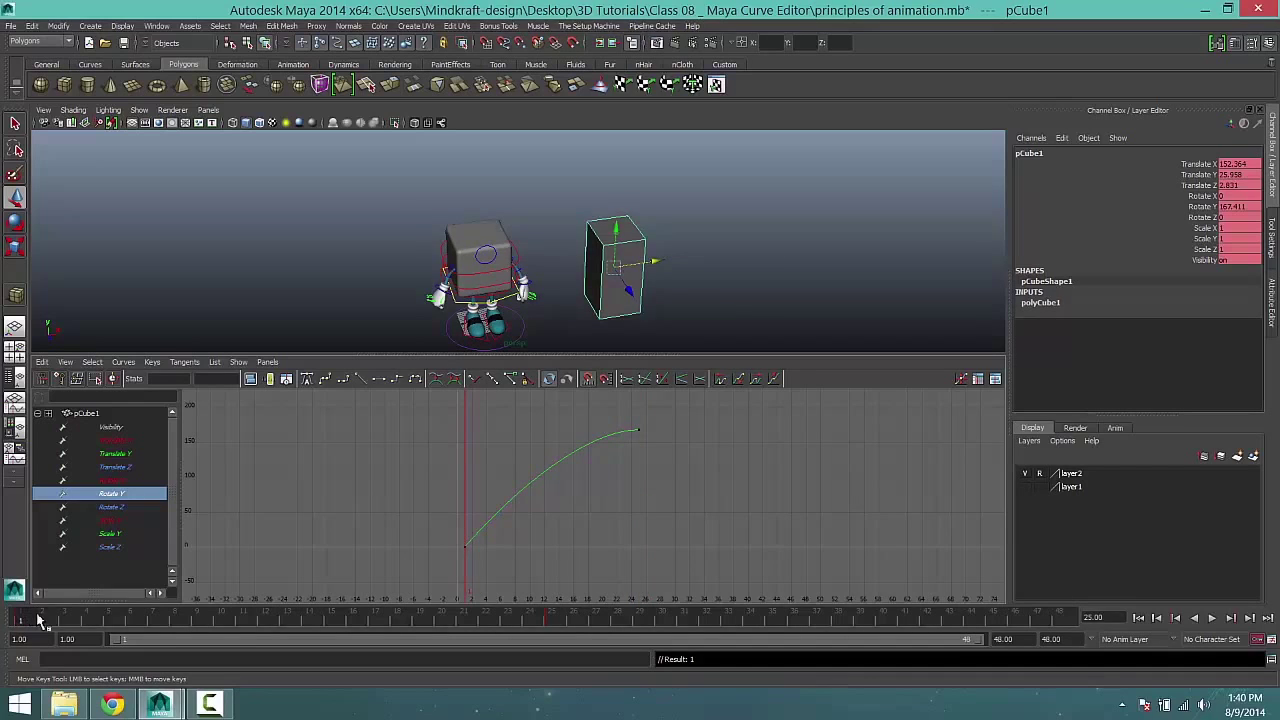
pyautogui.hotkey('alt', 'v')
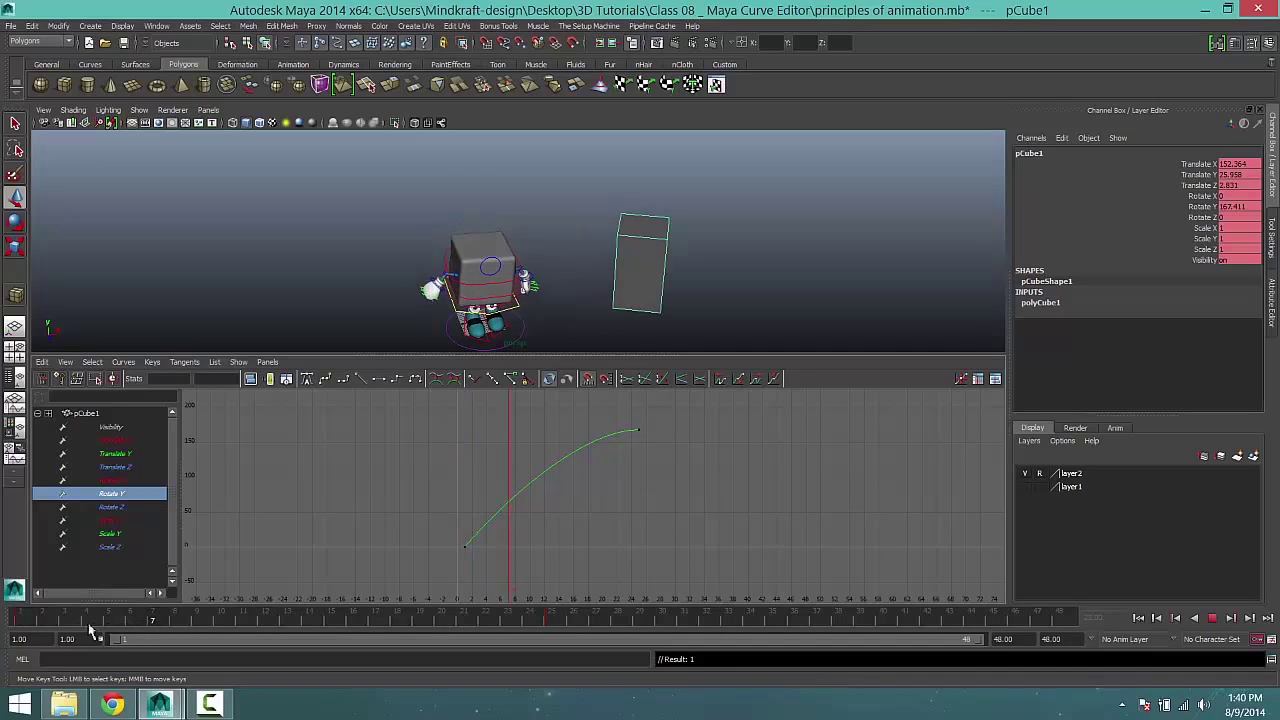
pyautogui.hotkey('alt', 'v')
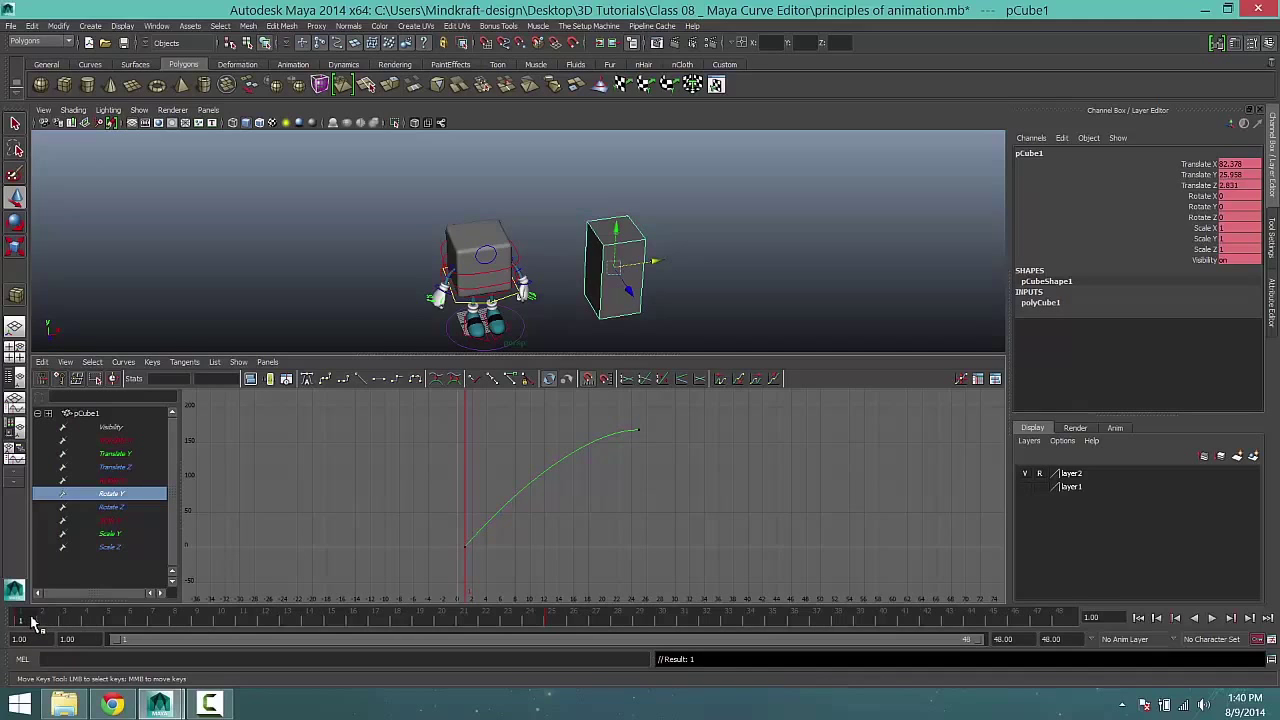
pyautogui.moveTo(33, 622); pyautogui.dragTo(320, 625)
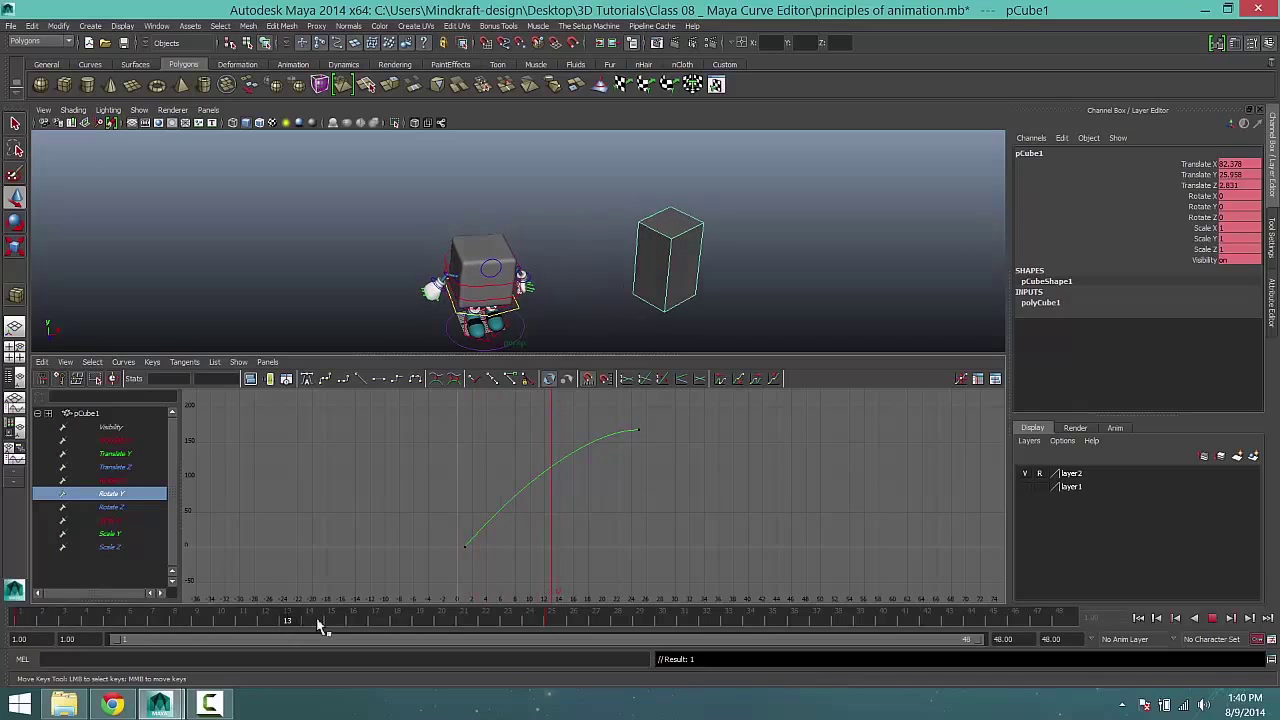
pyautogui.hotkey('alt', 'v')
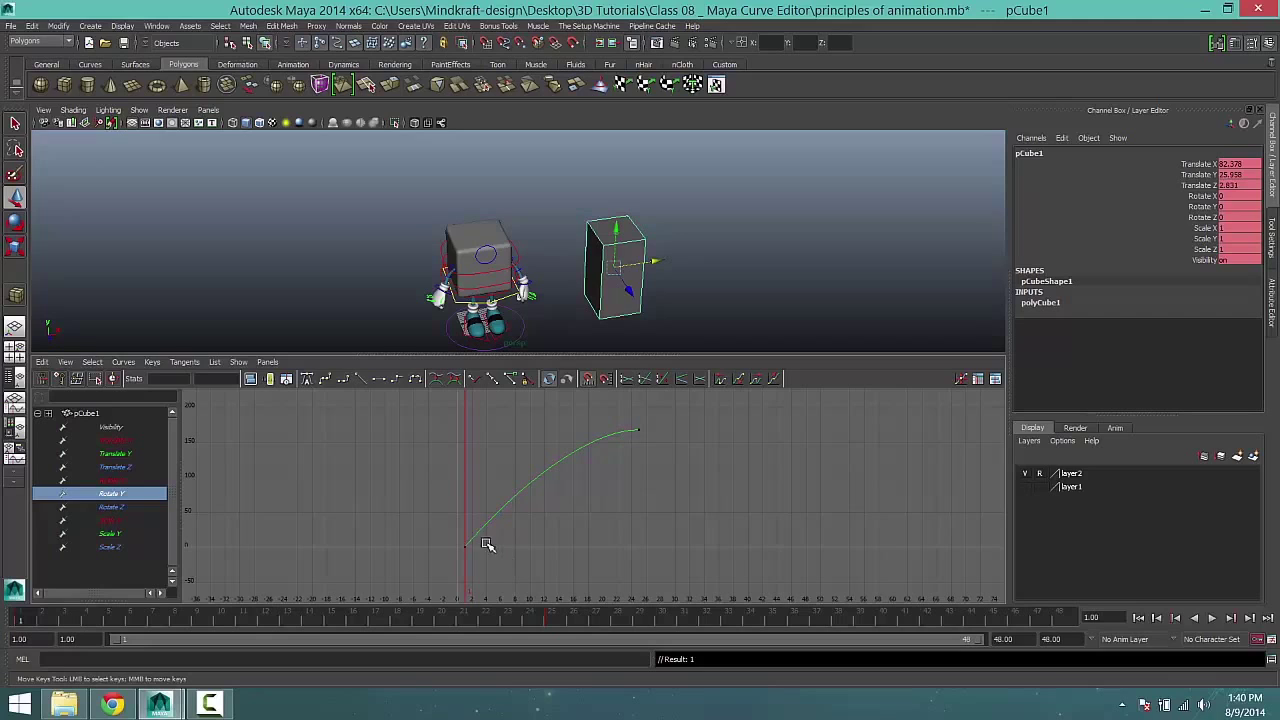
# Steepen the first Rotate Y key's outgoing tangent further.
pyautogui.moveTo(454, 523); pyautogui.dragTo(494, 566)
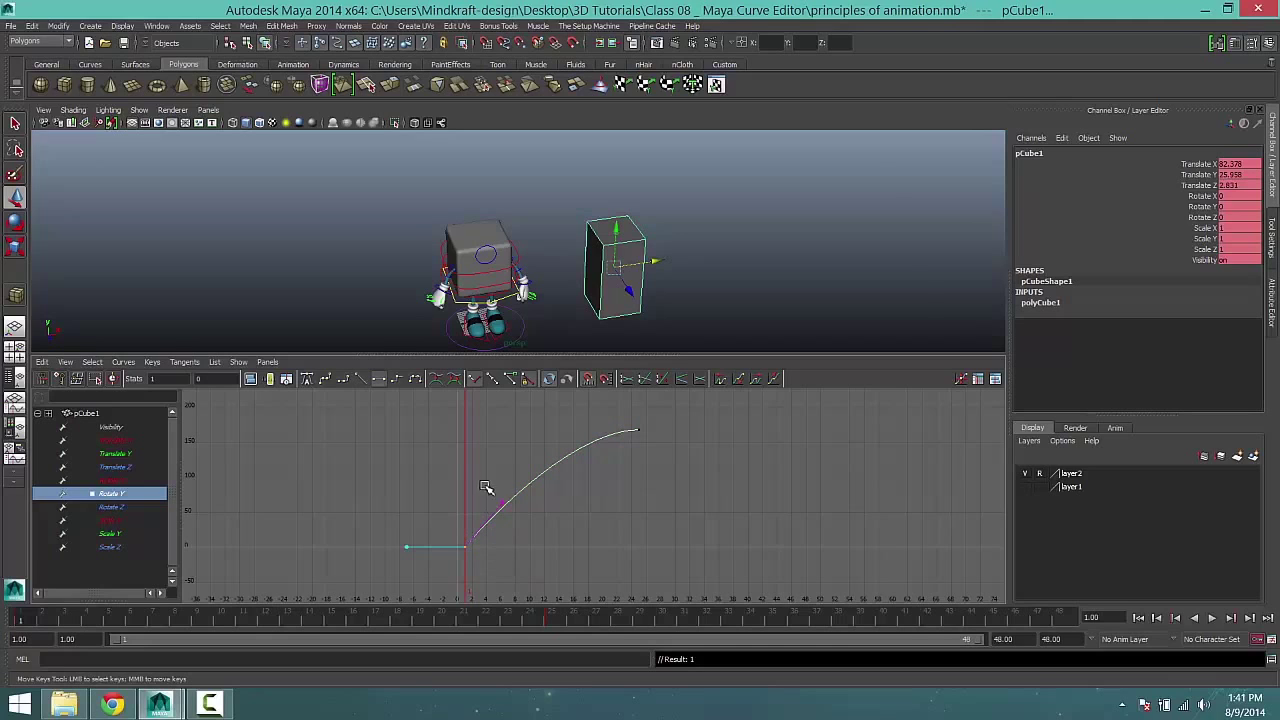
pyautogui.click(500, 504)
pyautogui.moveTo(507, 506)
pyautogui.mouseDown(button='middle')
pyautogui.moveTo(493, 490)
pyautogui.moveTo(486, 500)
pyautogui.mouseUp(button='middle')
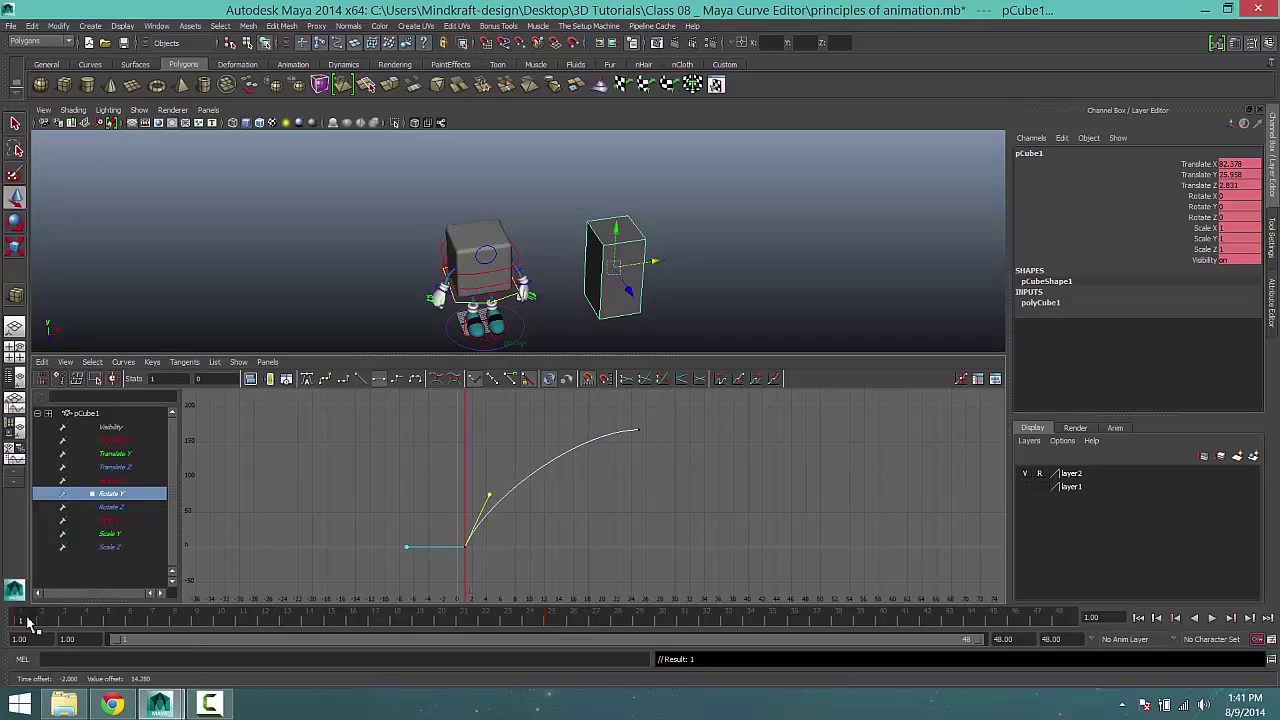
# Replay the animation, then show the Rotate X channel and save the scene.
pyautogui.hotkey('alt', 'v')
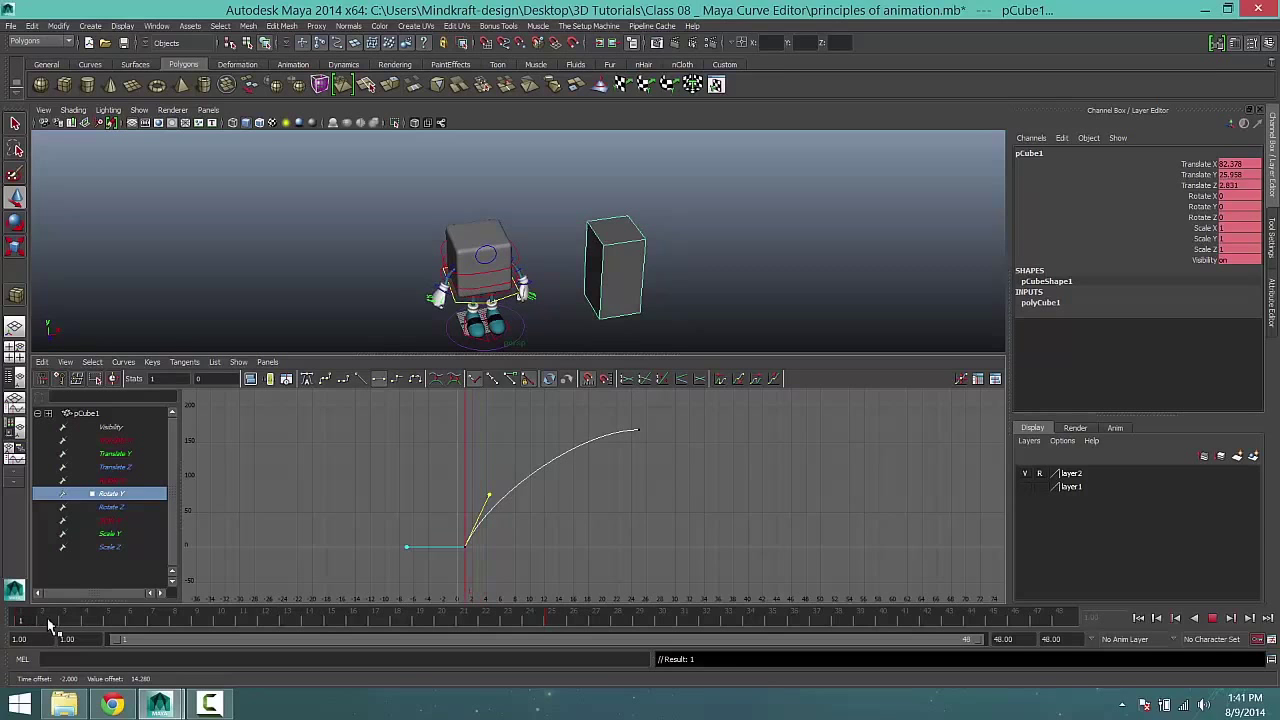
pyautogui.hotkey('alt', 'v')
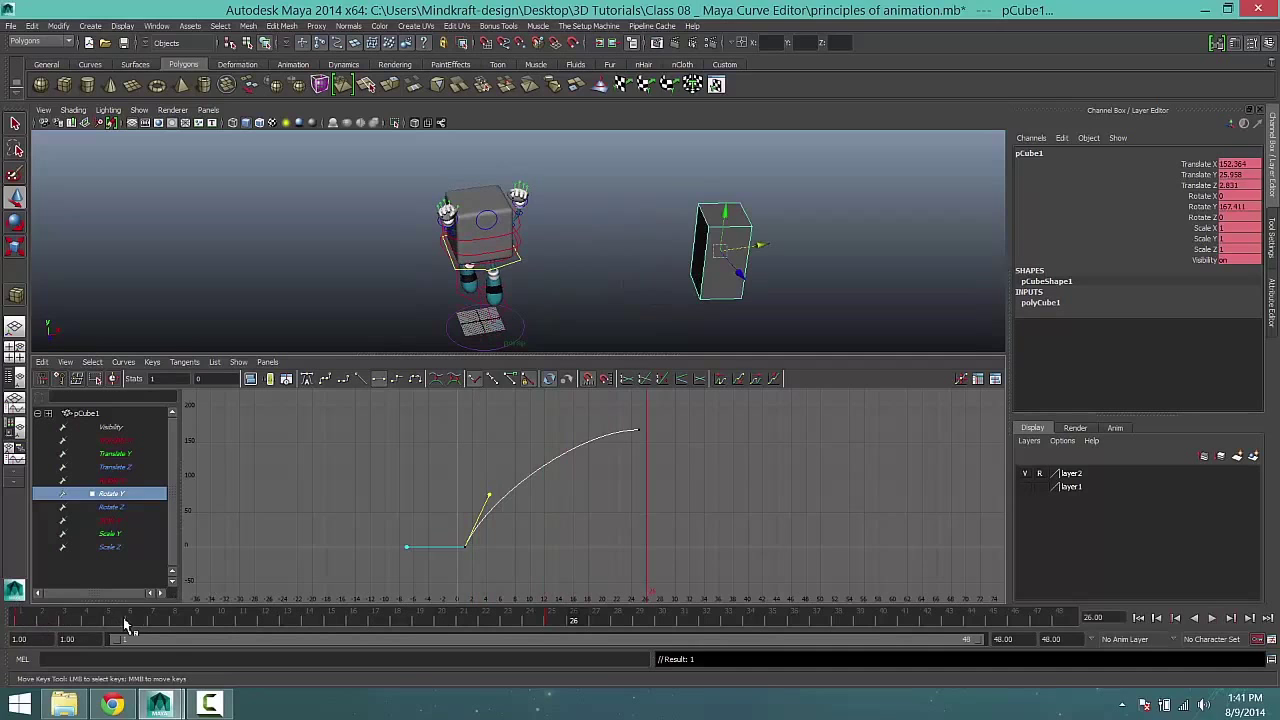
pyautogui.hotkey('alt', 'v')
pyautogui.hotkey('alt', 'v')
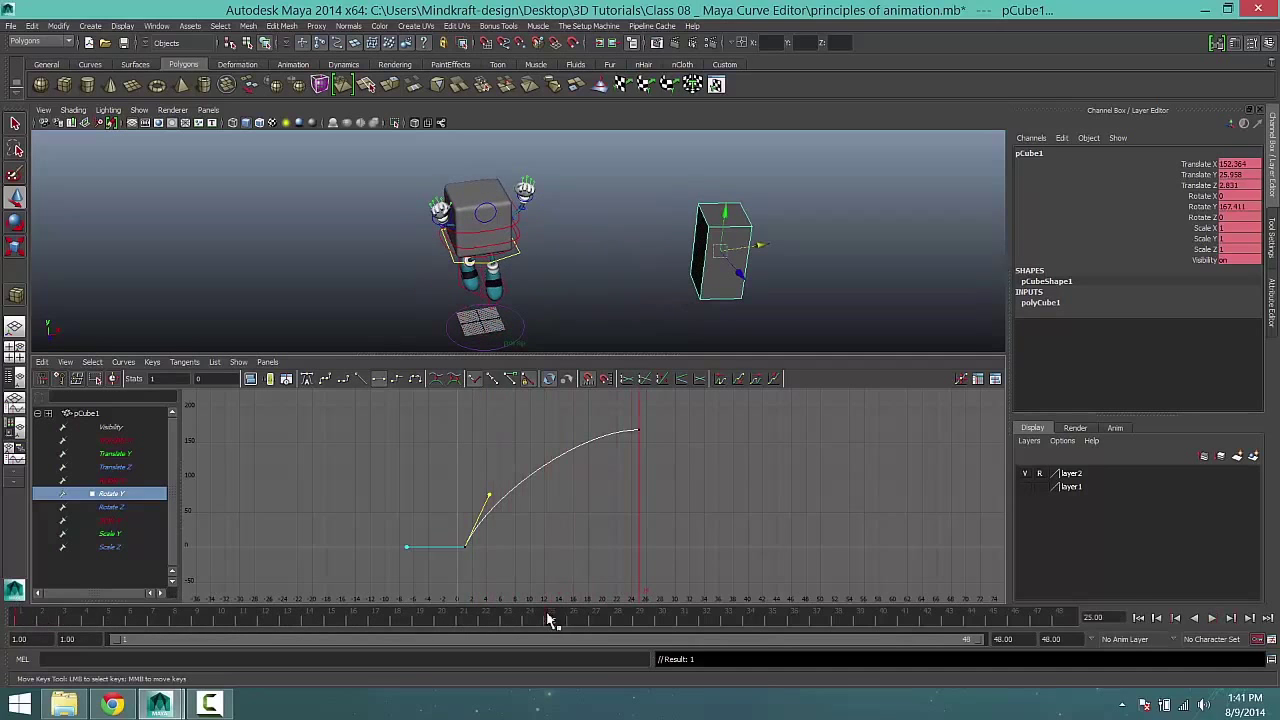
pyautogui.click(1211, 619)
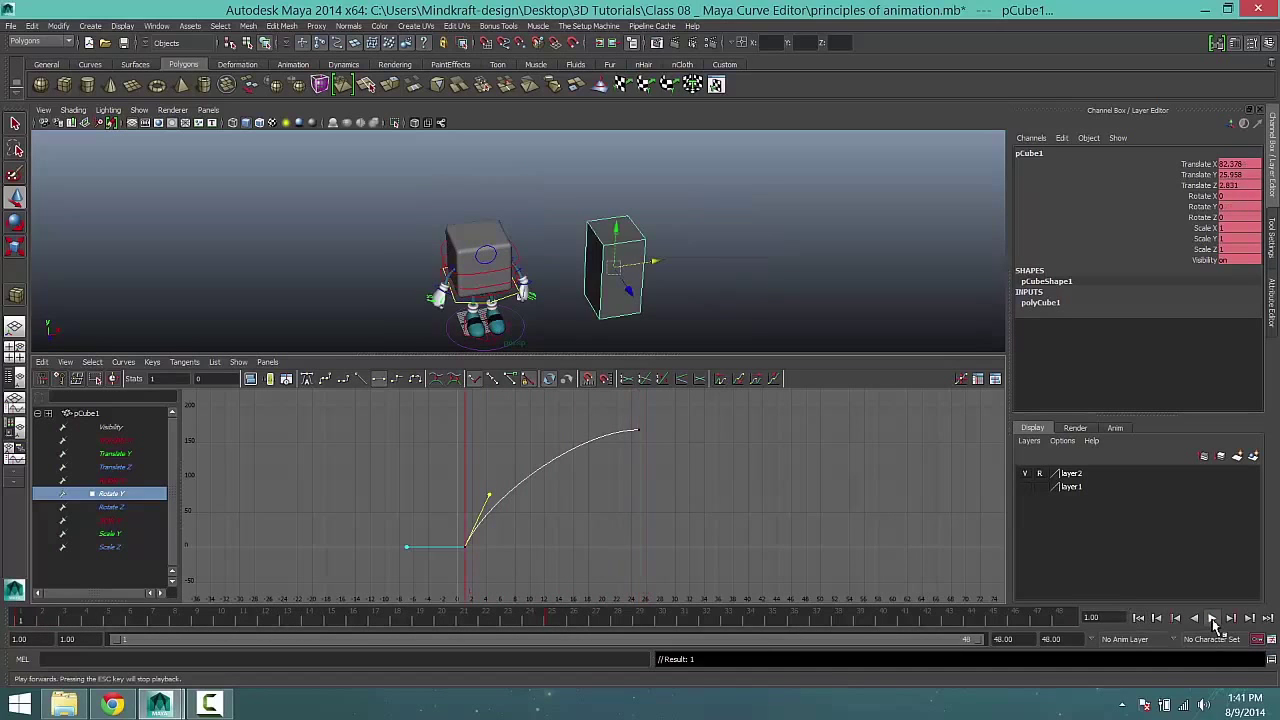
pyautogui.click(1212, 619)
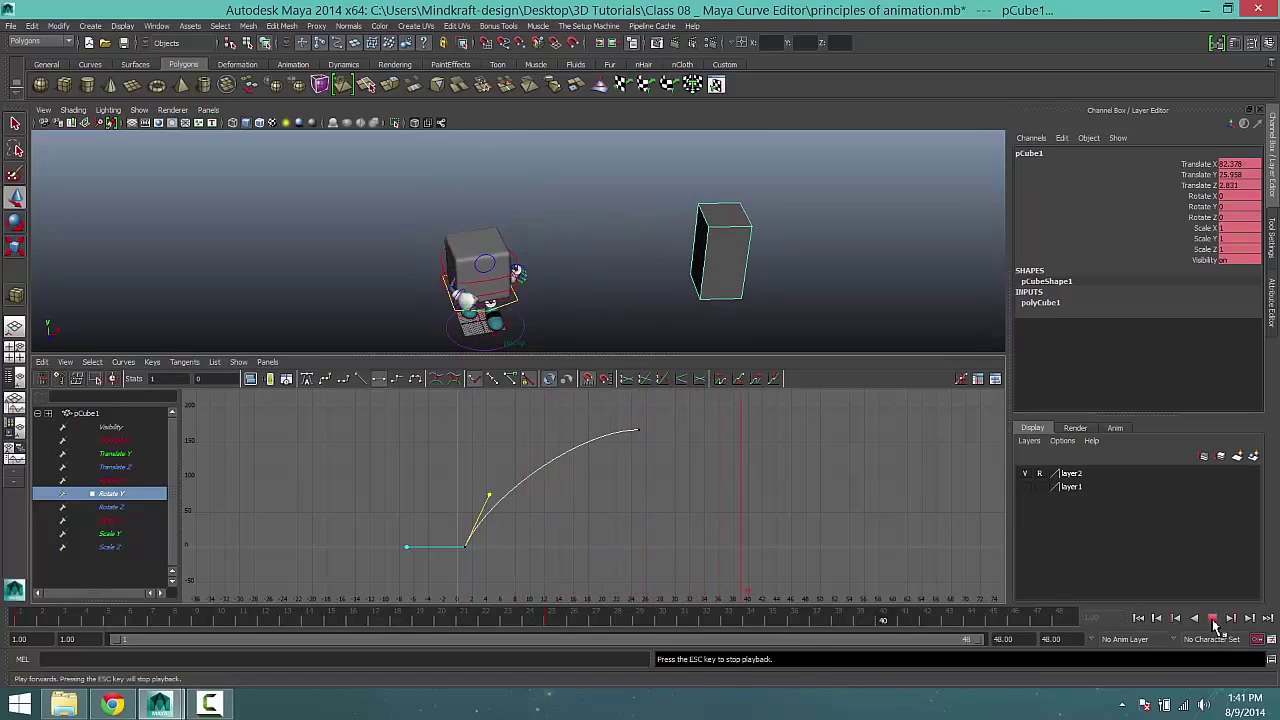
pyautogui.click(1212, 619)
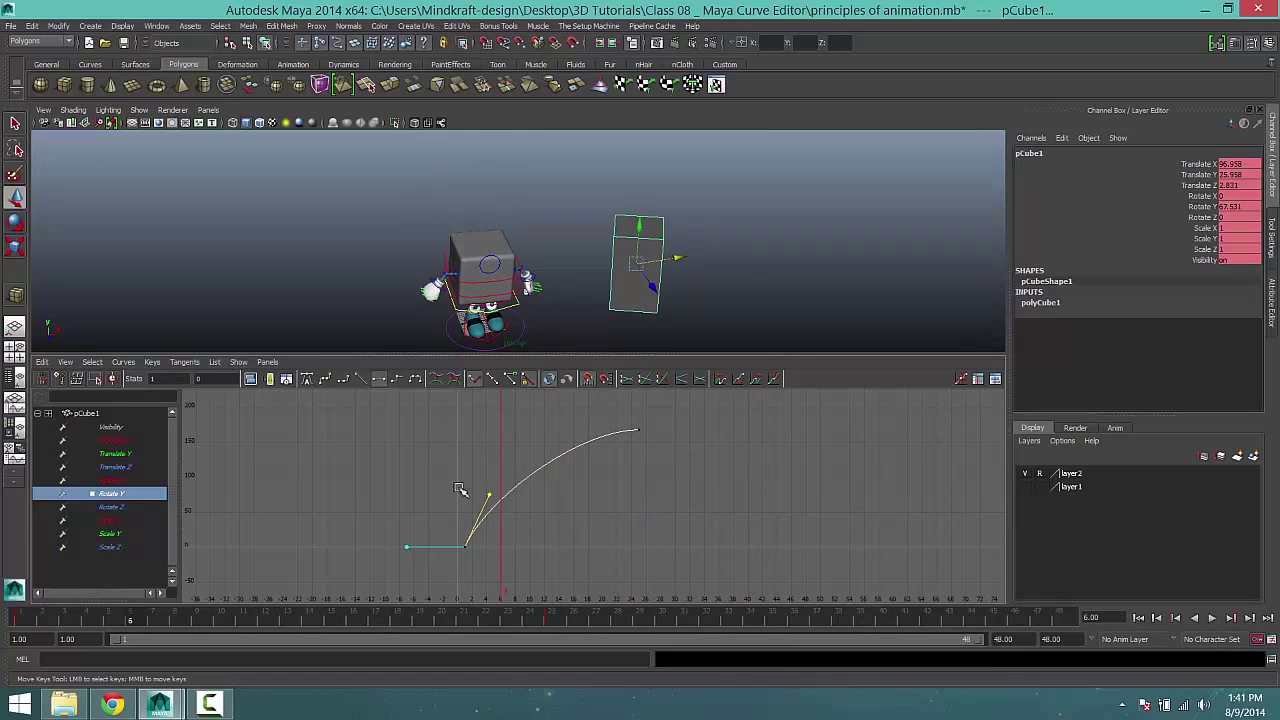
pyautogui.click(103, 481)
pyautogui.hotkey('ctrl', 's')
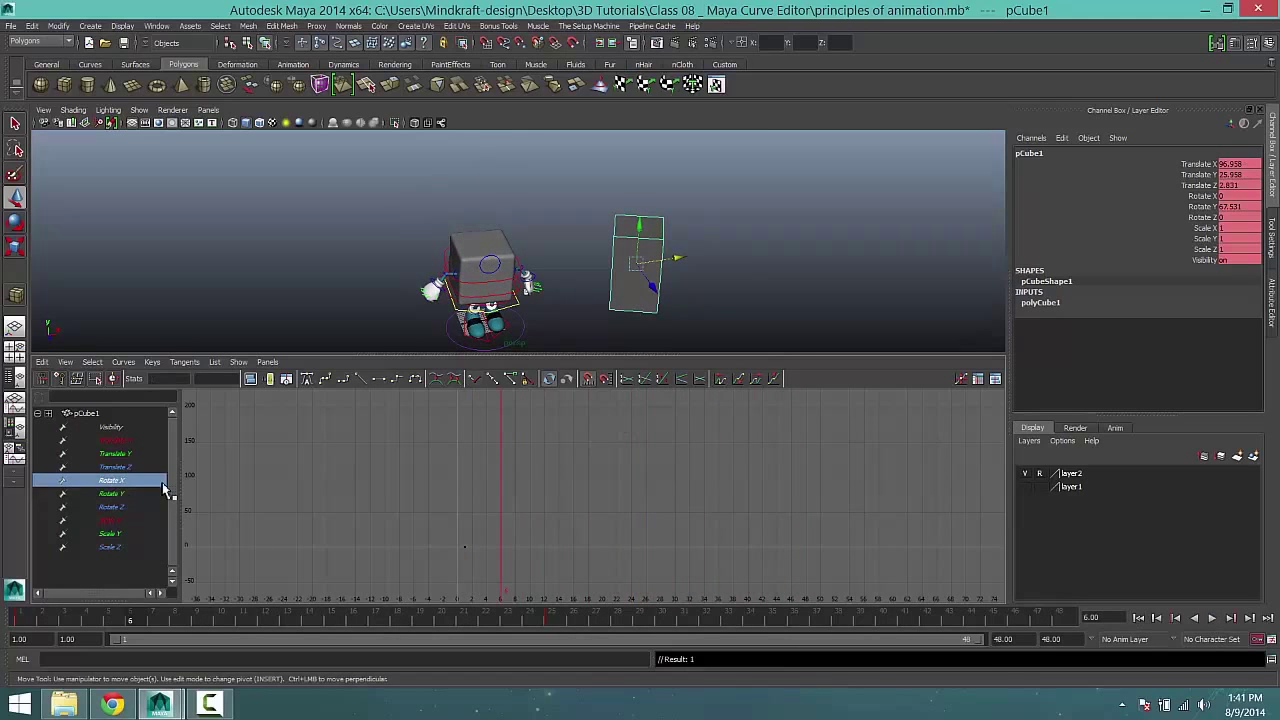
# Smooth the Translate X keys' tangents and play back from frame 1, stopping at frame 23.
pyautogui.click(115, 440)
pyautogui.moveTo(610, 425); pyautogui.dragTo(666, 517)
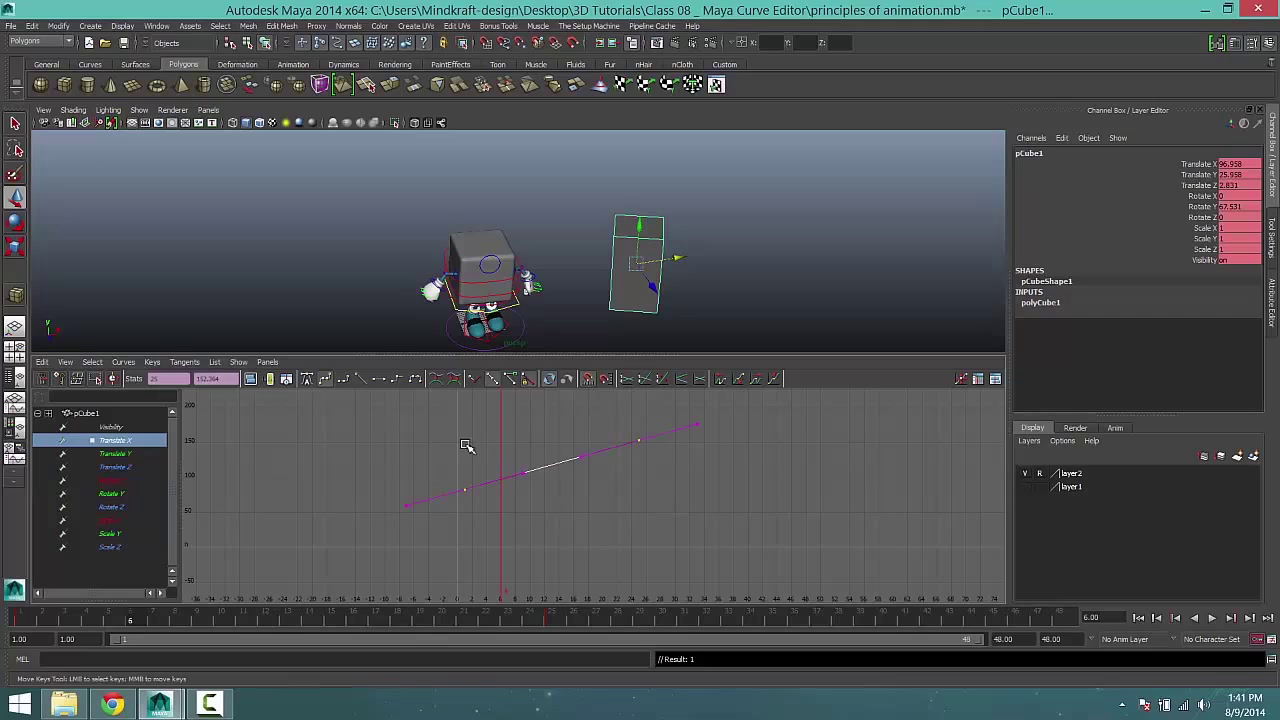
pyautogui.click(396, 380)
pyautogui.click(692, 546)
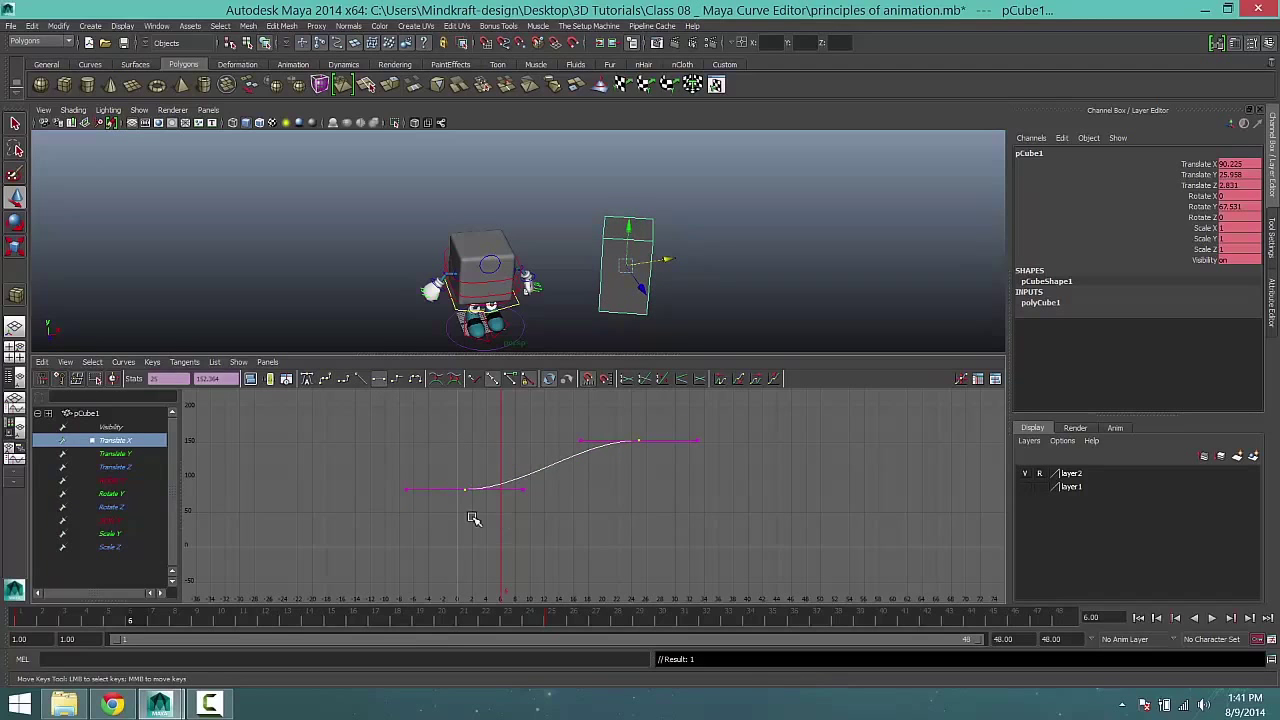
pyautogui.click(24, 620)
pyautogui.hotkey('alt', 'v')
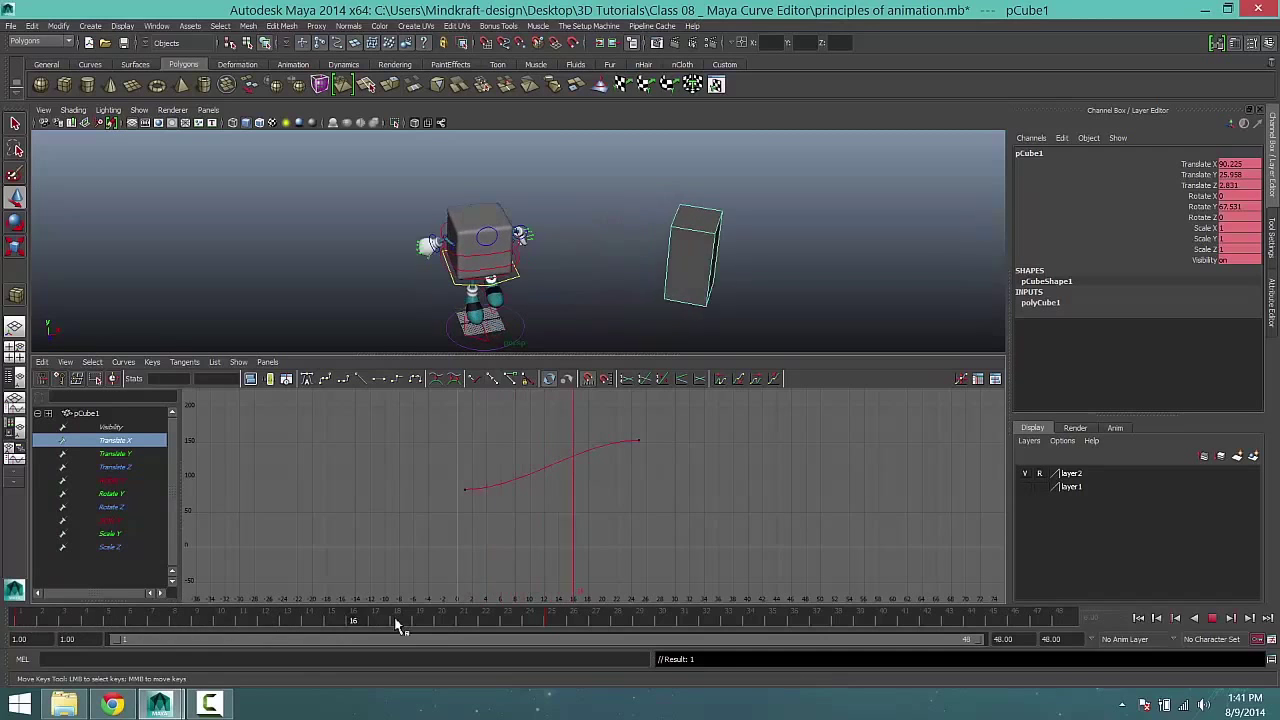
pyautogui.click(503, 621)
# Tilt the first Translate X key's outgoing tangent upward and frame the whole curve.
pyautogui.moveTo(449, 514); pyautogui.dragTo(501, 455)
pyautogui.click(520, 487)
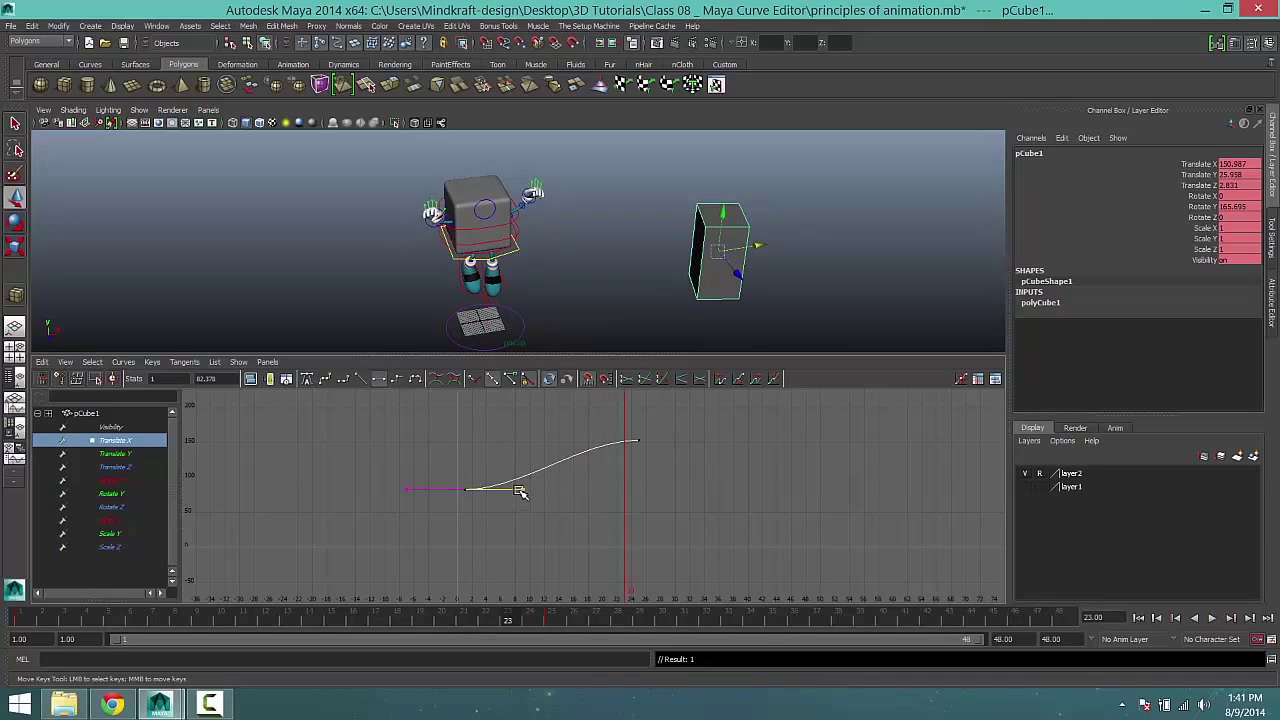
pyautogui.moveTo(528, 492); pyautogui.dragTo(501, 442, button='middle')
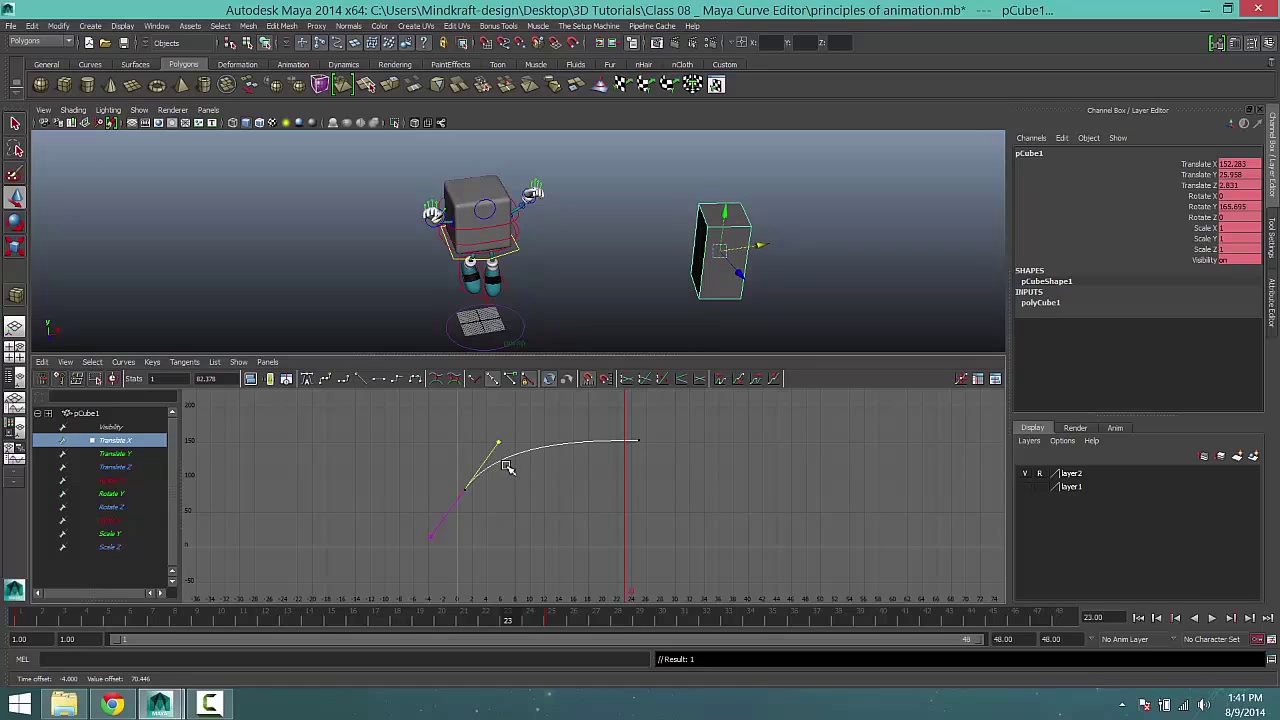
pyautogui.moveTo(492, 437); pyautogui.dragTo(467, 432, button='middle')
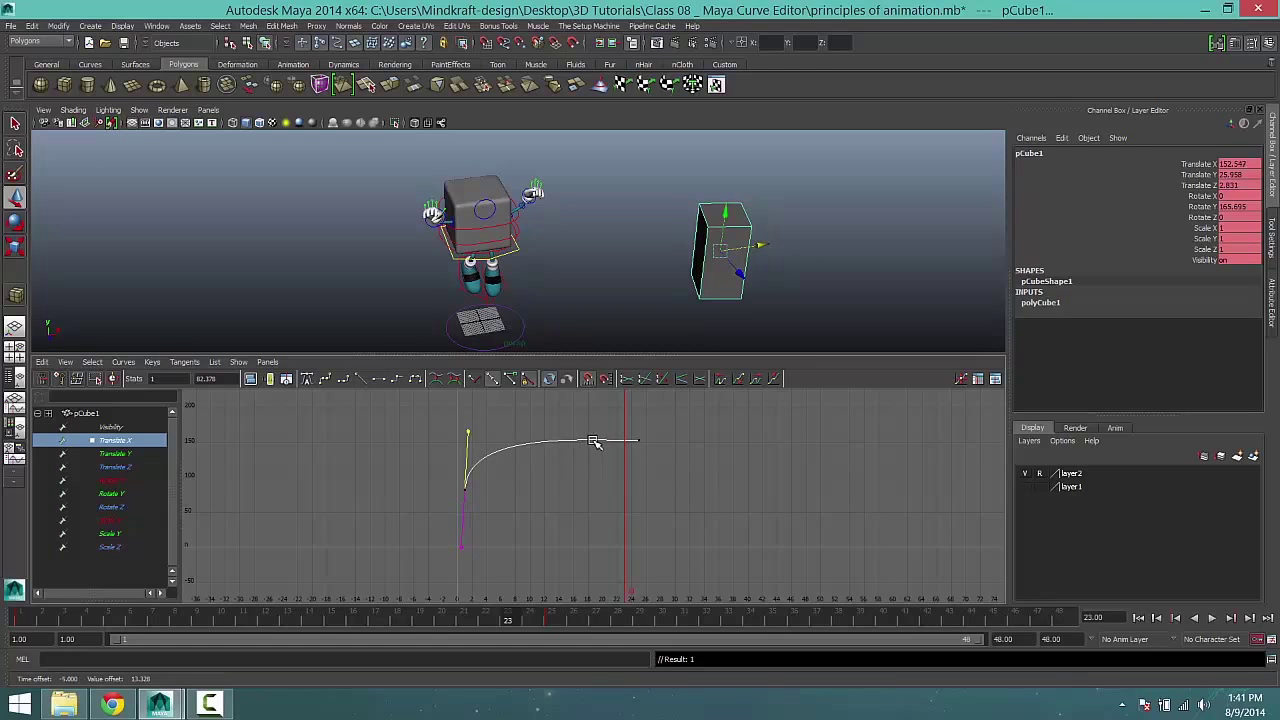
pyautogui.press('f')
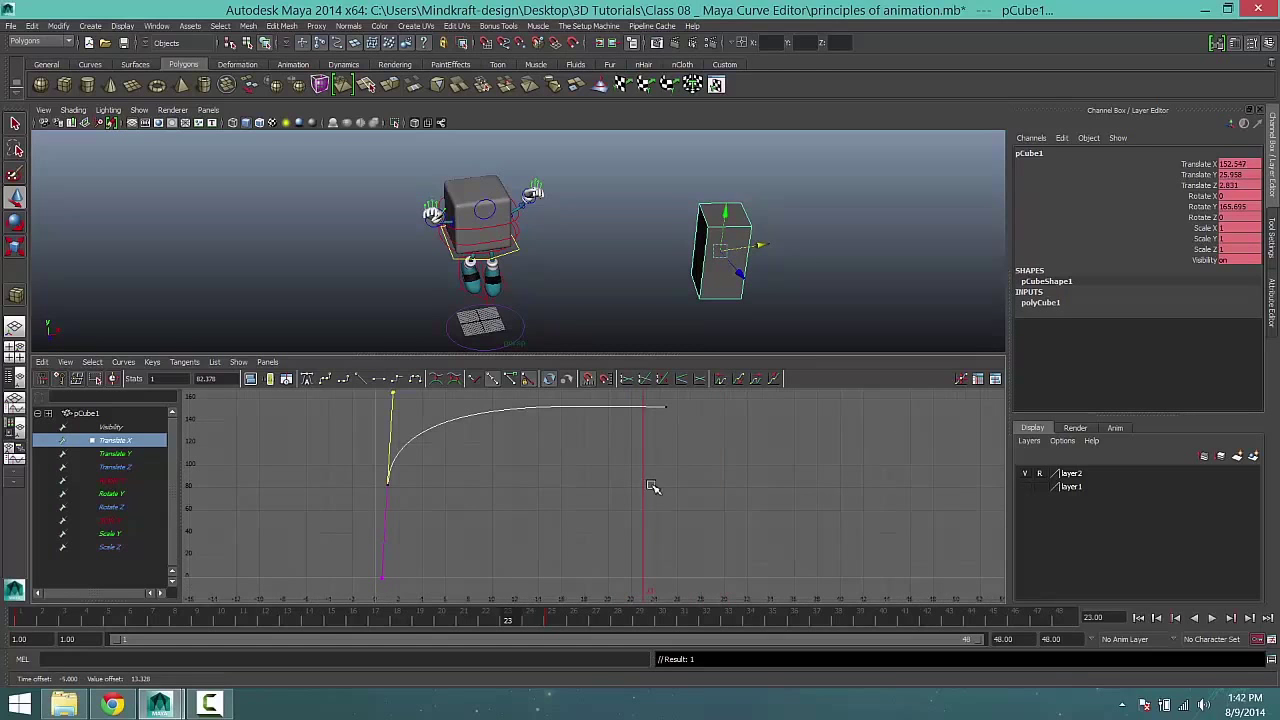
pyautogui.keyDown('alt'); pyautogui.moveTo(651, 480); pyautogui.dragTo(614, 494, button='right'); pyautogui.keyUp('alt')
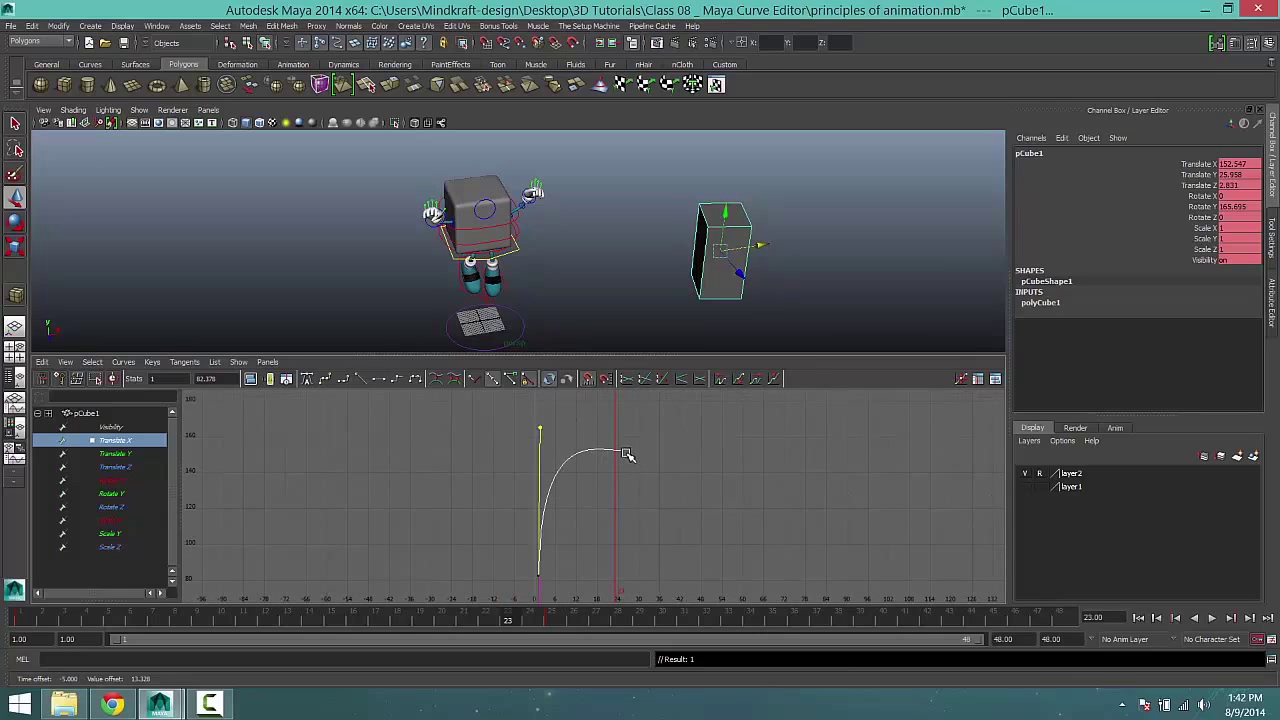
# Reshape the bottom Translate X key's tangent from vertical into a long gentle slant.
pyautogui.click(615, 452)
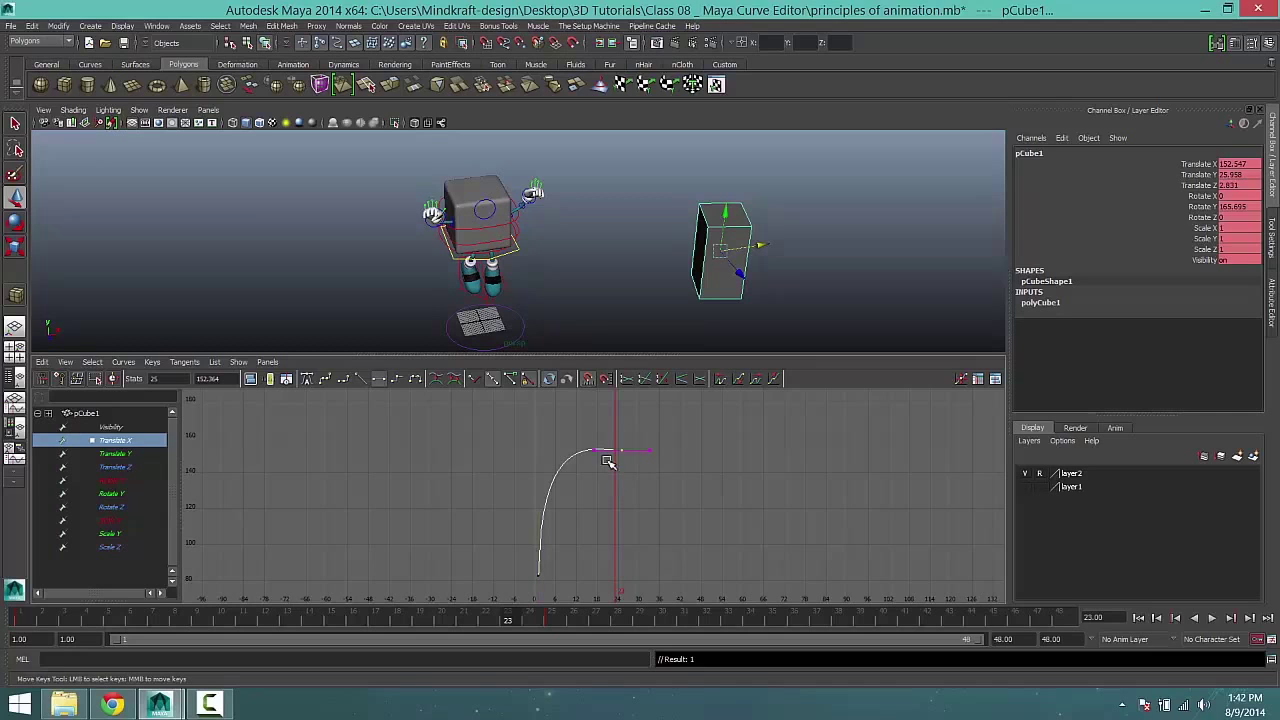
pyautogui.scroll(2, 611, 460)
pyautogui.scroll(-2, 617, 423)
pyautogui.moveTo(503, 548); pyautogui.dragTo(571, 580)
pyautogui.moveTo(540, 430); pyautogui.dragTo(634, 508, button='middle')
pyautogui.moveTo(658, 546)
pyautogui.keyDown('alt'); pyautogui.mouseDown(button='right')
pyautogui.moveTo(688, 546)
pyautogui.moveTo(674, 546)
pyautogui.mouseUp(button='right'); pyautogui.keyUp('alt')
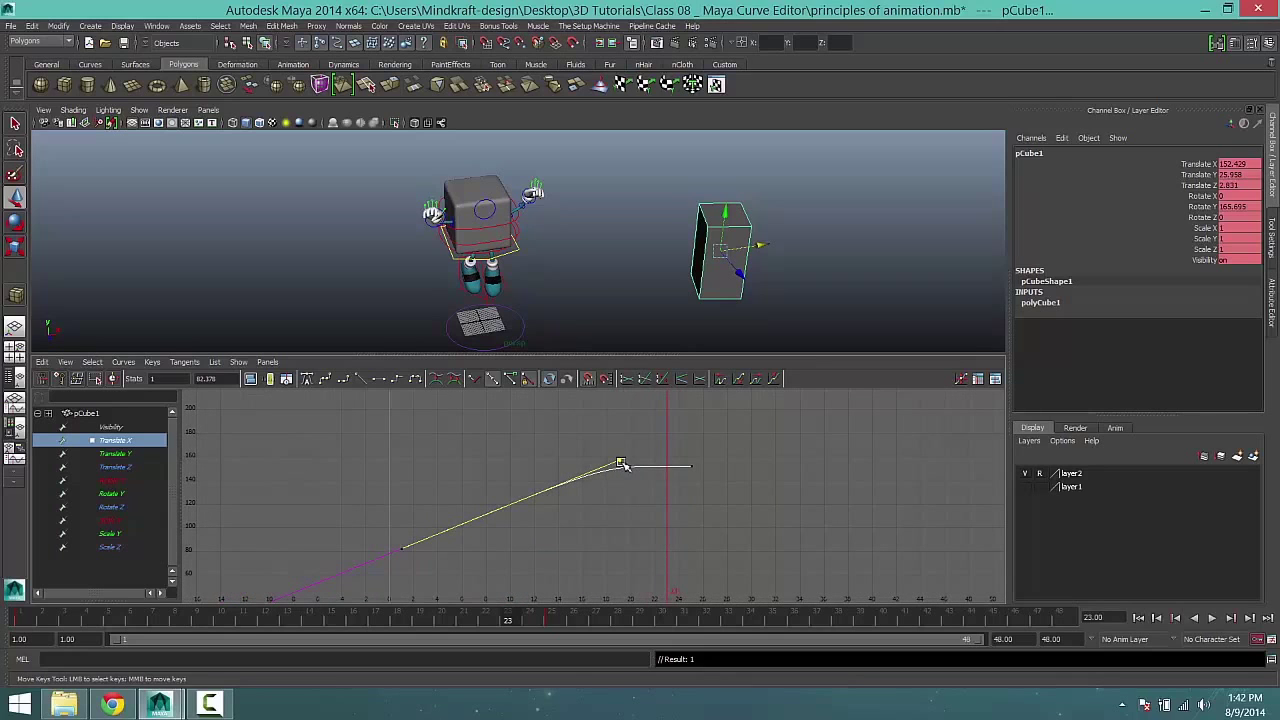
pyautogui.moveTo(622, 465)
pyautogui.mouseDown(button='middle')
pyautogui.moveTo(465, 525)
pyautogui.moveTo(617, 474)
pyautogui.mouseUp(button='middle')
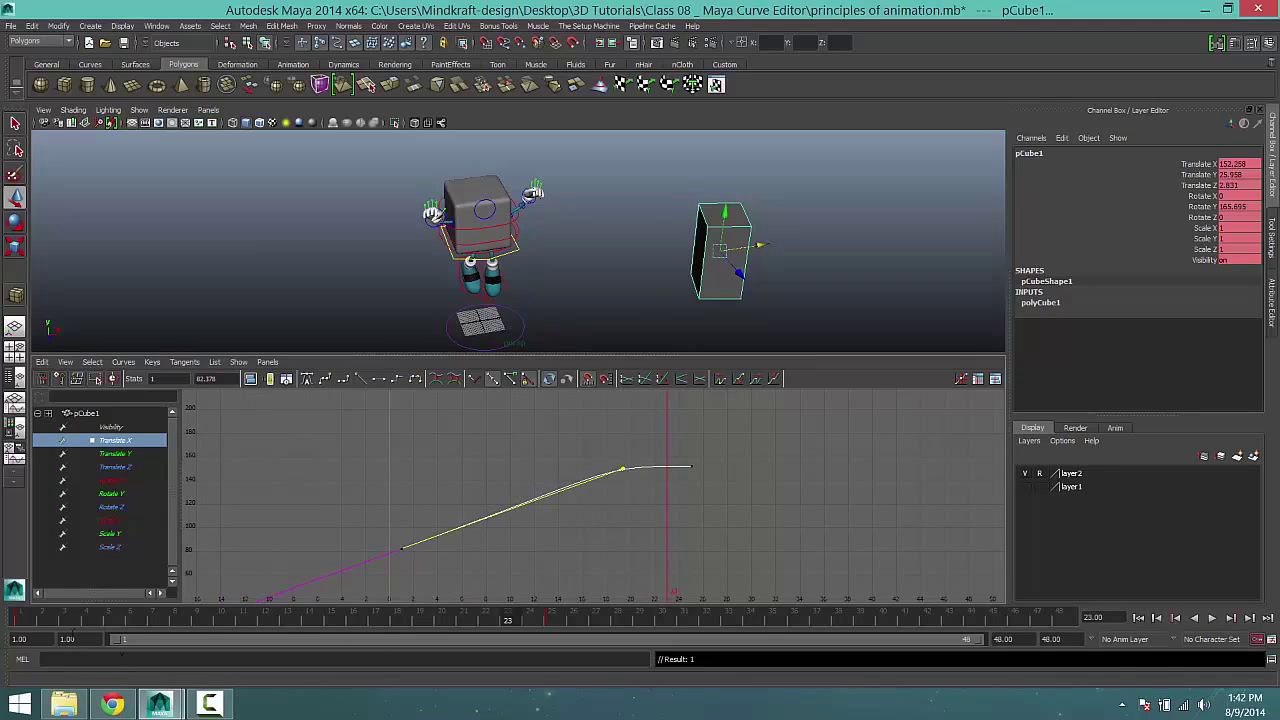
# Play the eased move from frame 1, stop at frame 26, and deselect the curve.
pyautogui.click(19, 621)
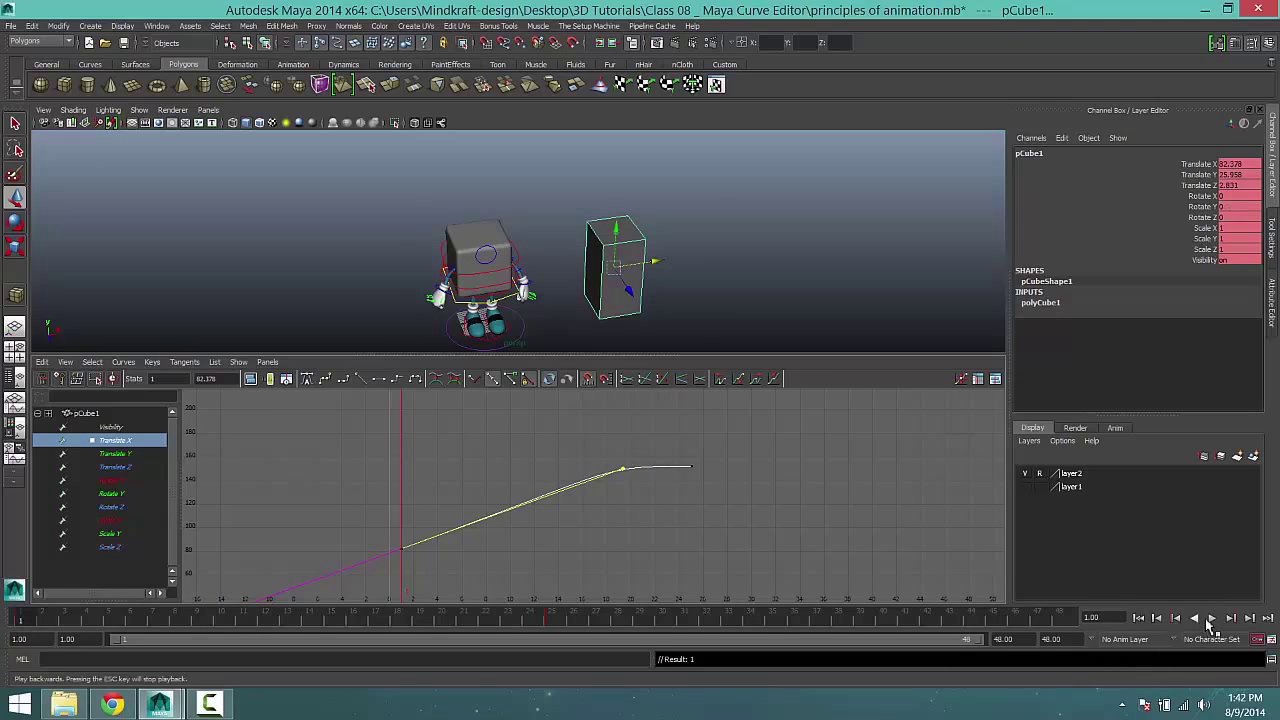
pyautogui.click(1211, 619)
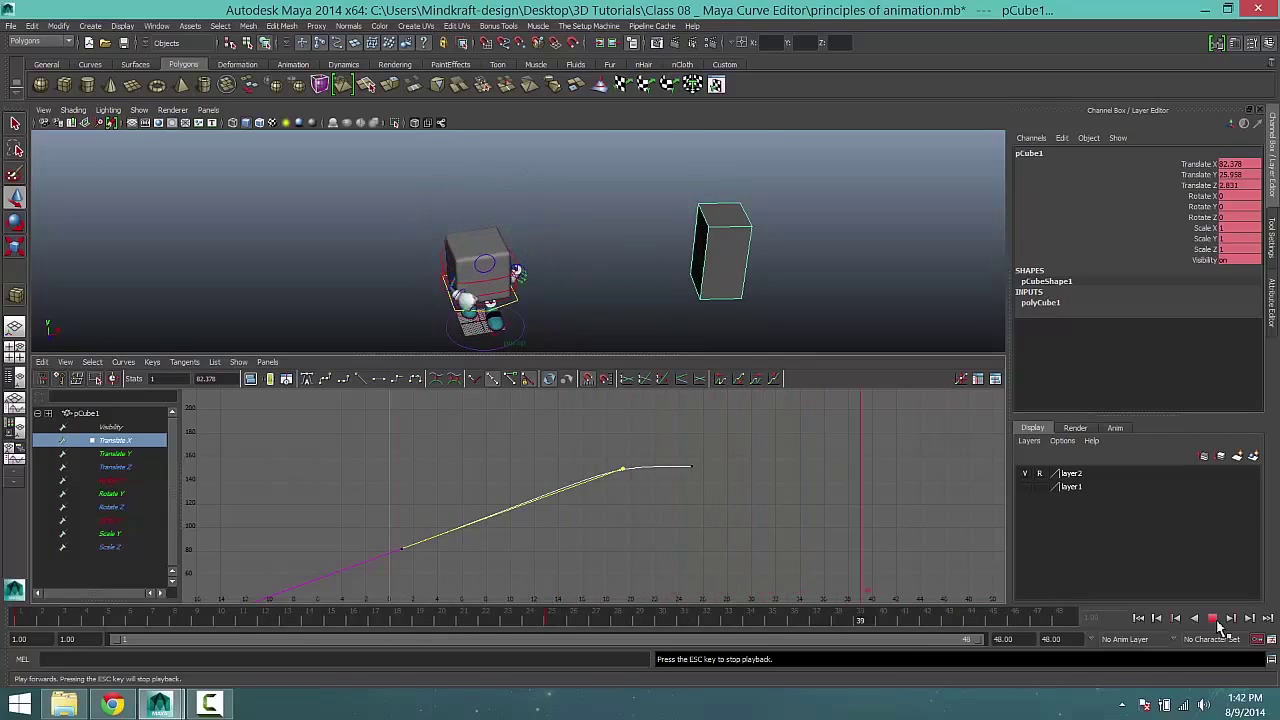
pyautogui.click(1213, 619)
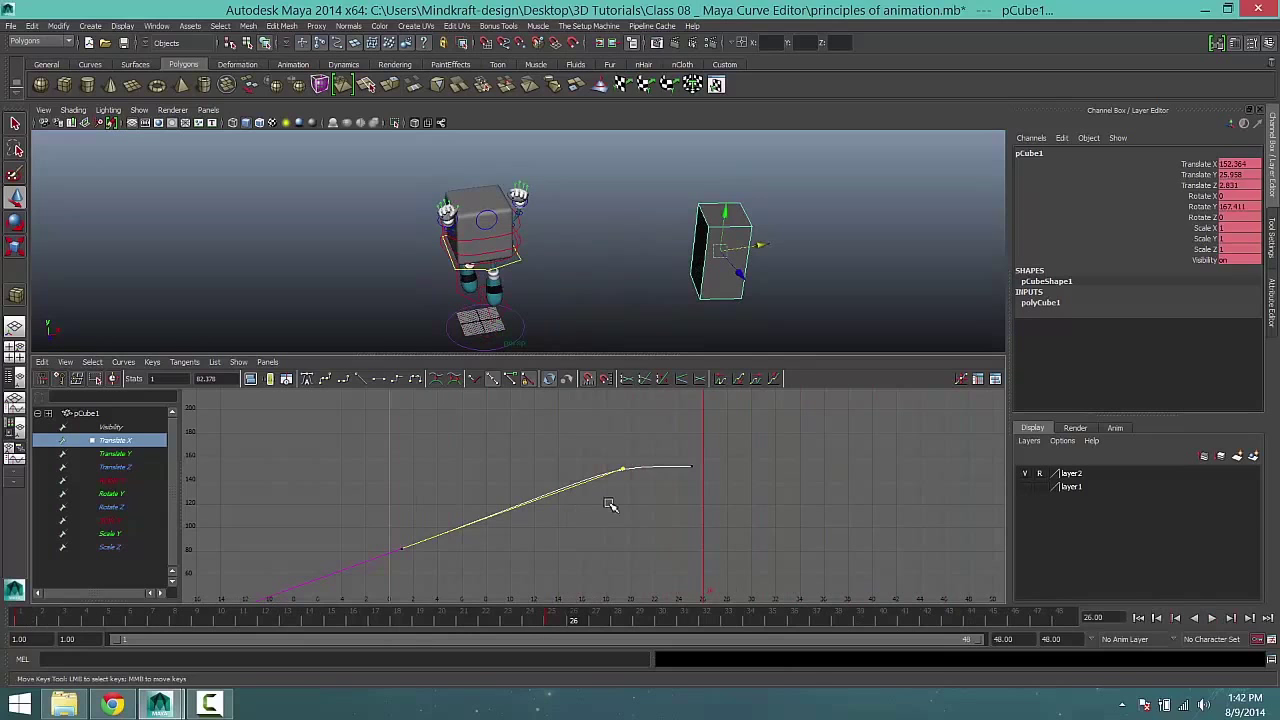
pyautogui.scroll(-3, 560, 535)
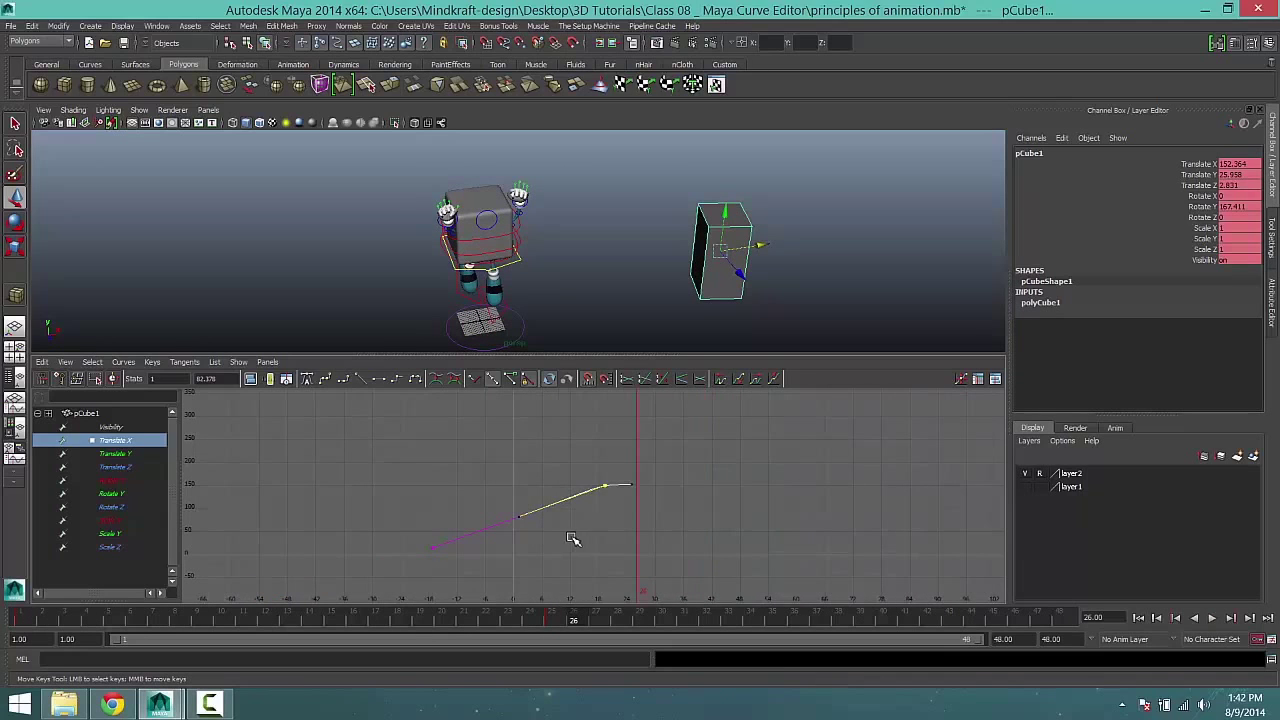
pyautogui.scroll(-1, 605, 540)
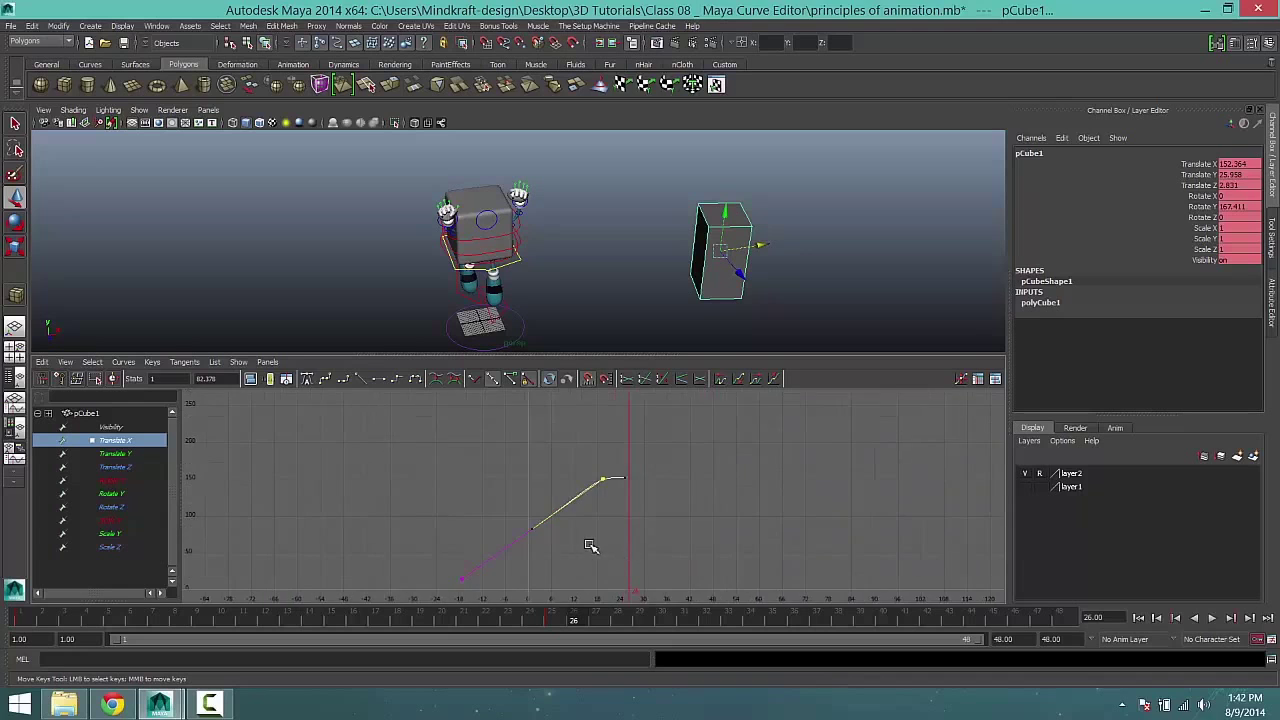
pyautogui.scroll(4, 609, 549)
pyautogui.click(538, 318)
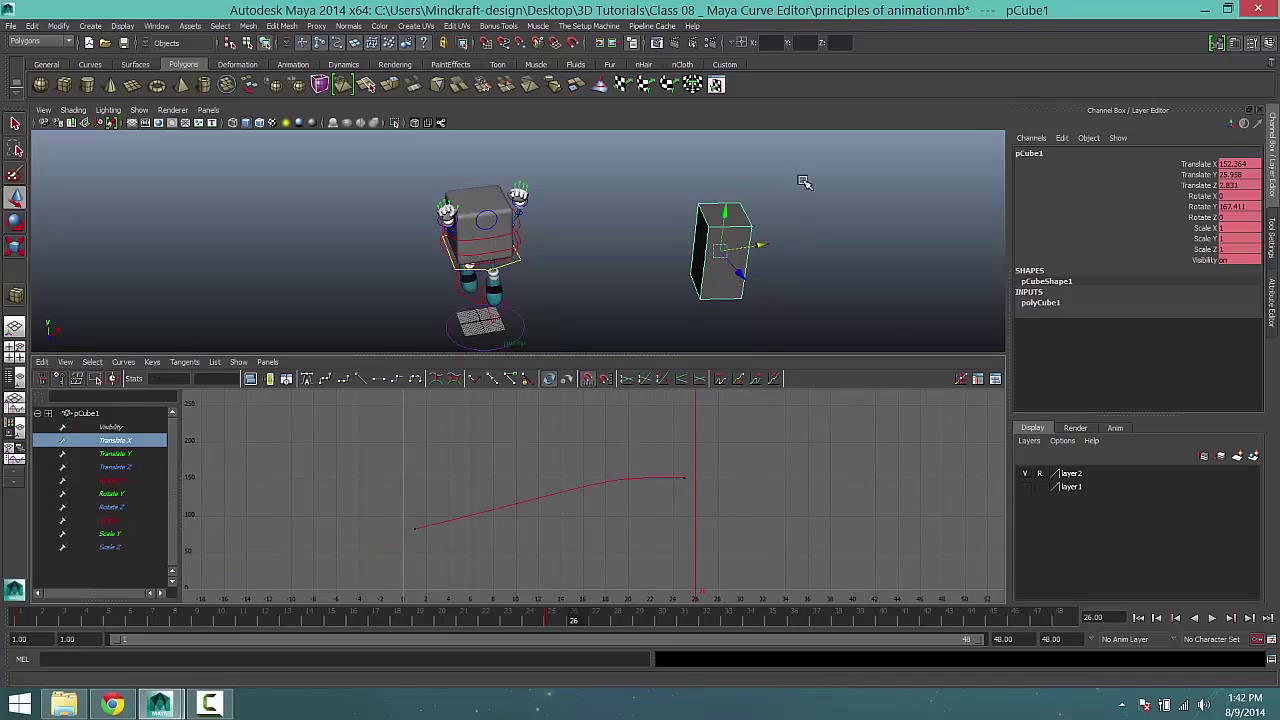
# Reselect pCube1 to show both curves and browse the Graph Editor menus without choosing anything.
pyautogui.click(730, 236)
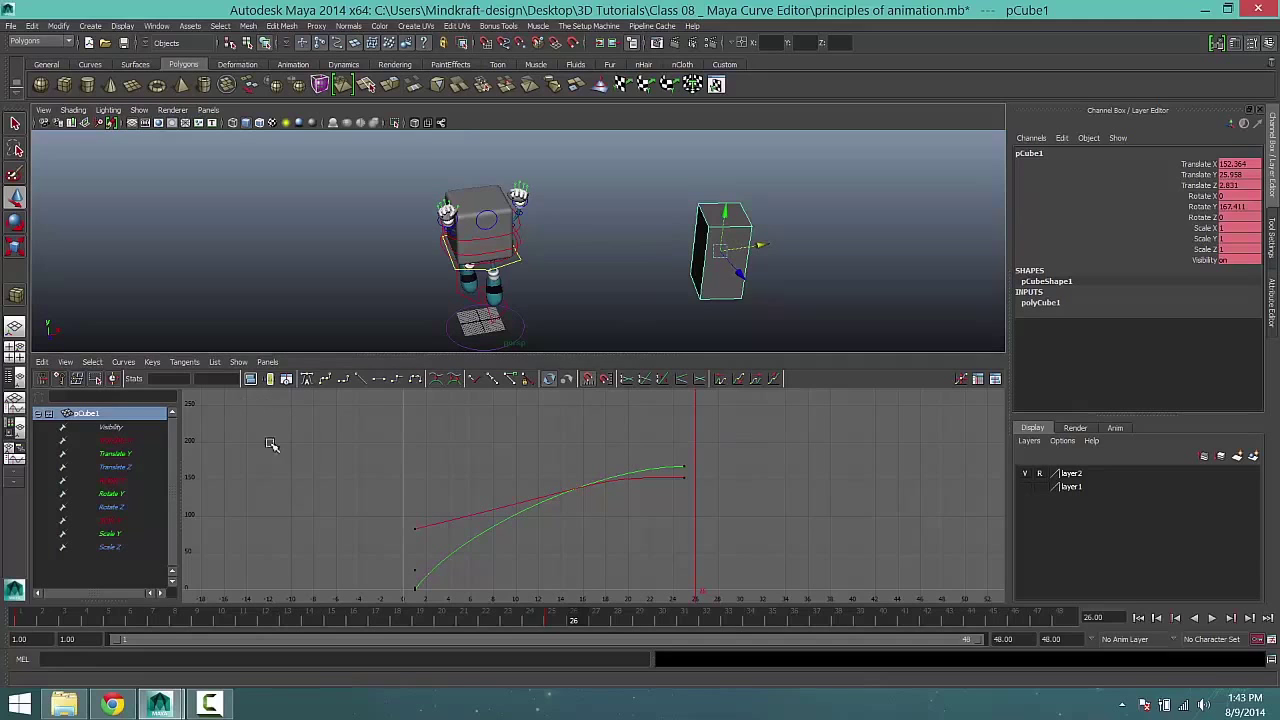
pyautogui.click(42, 362)
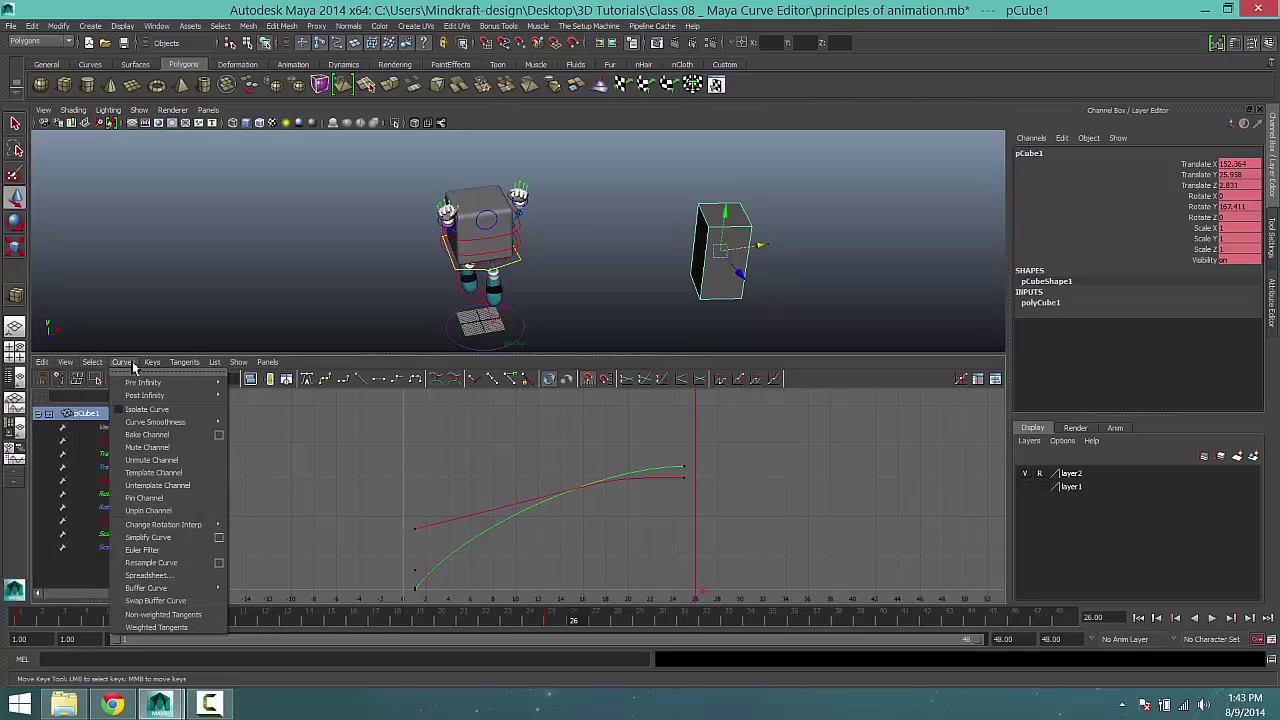
pyautogui.moveTo(151, 368)
pyautogui.moveTo(267, 362)
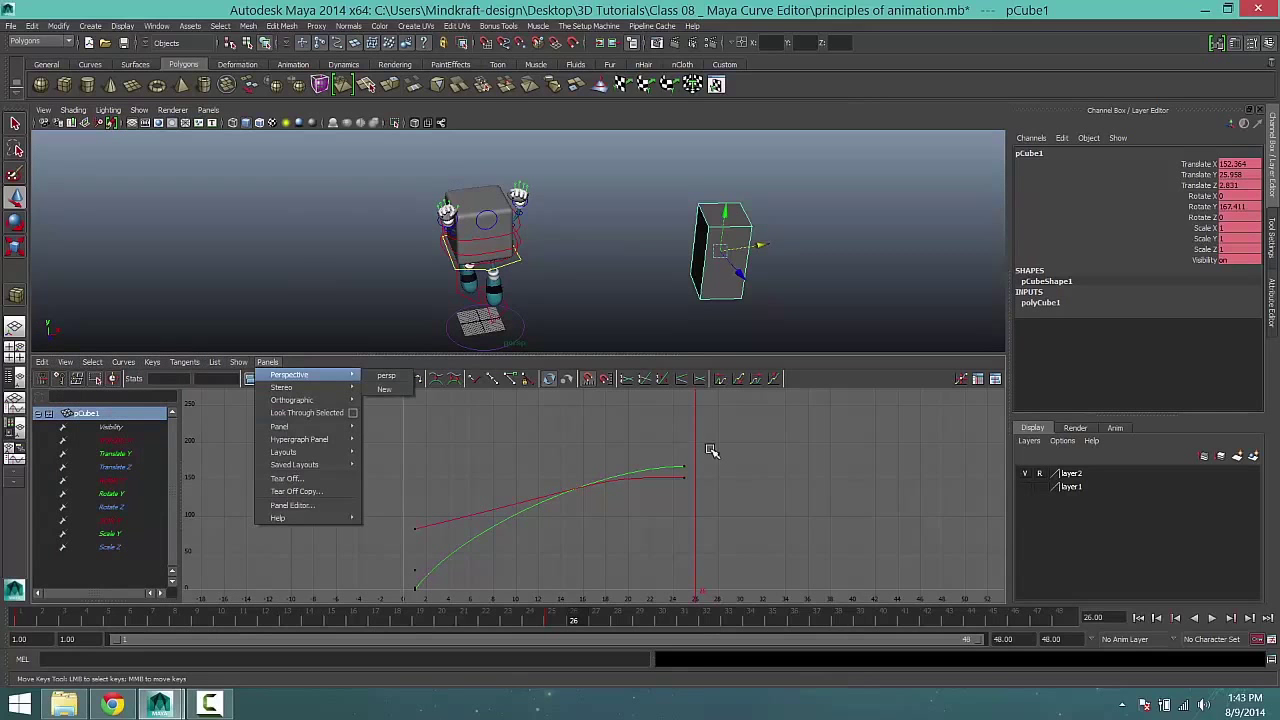
pyautogui.click(785, 483)
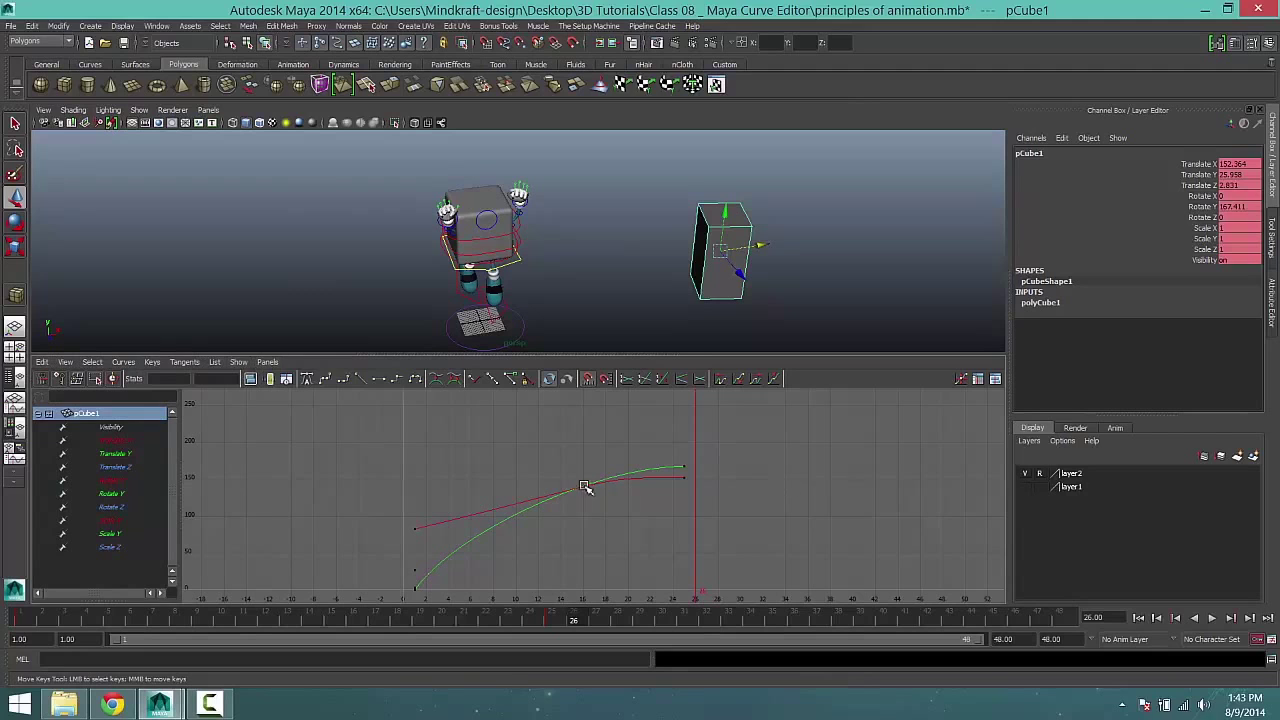
pyautogui.scroll(-3, 566, 505)
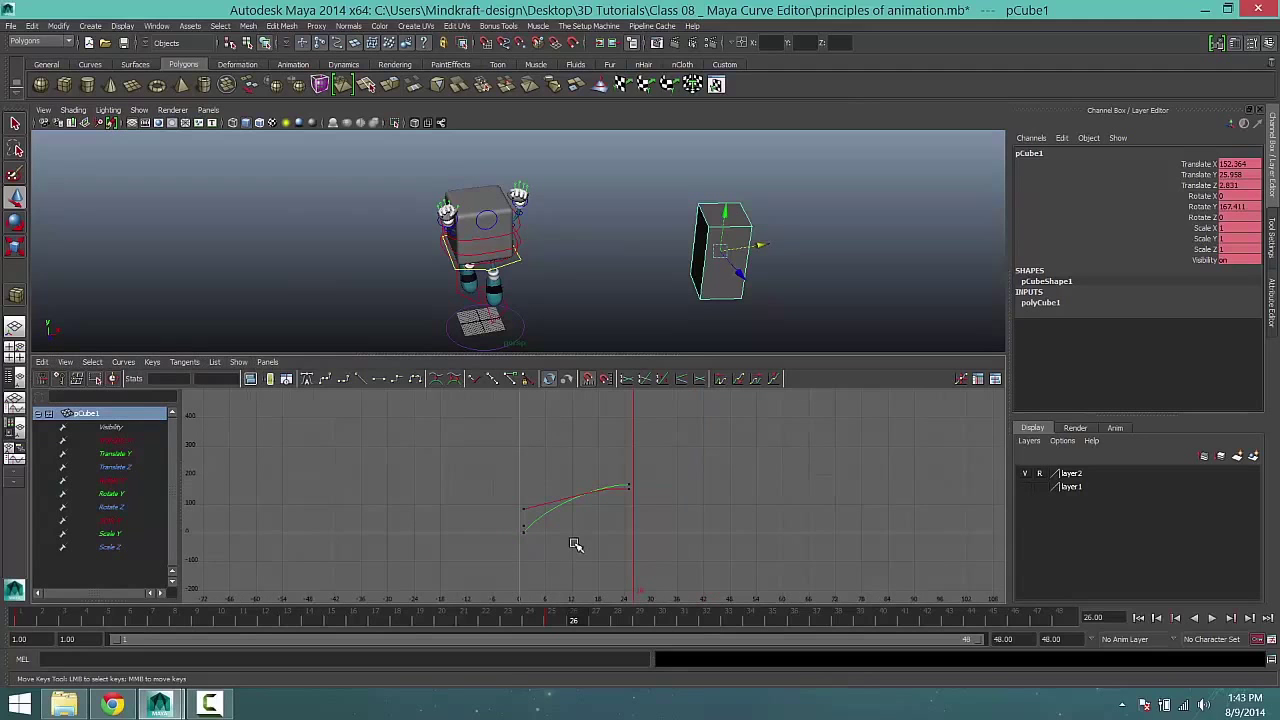
pyautogui.scroll(2, 578, 543)
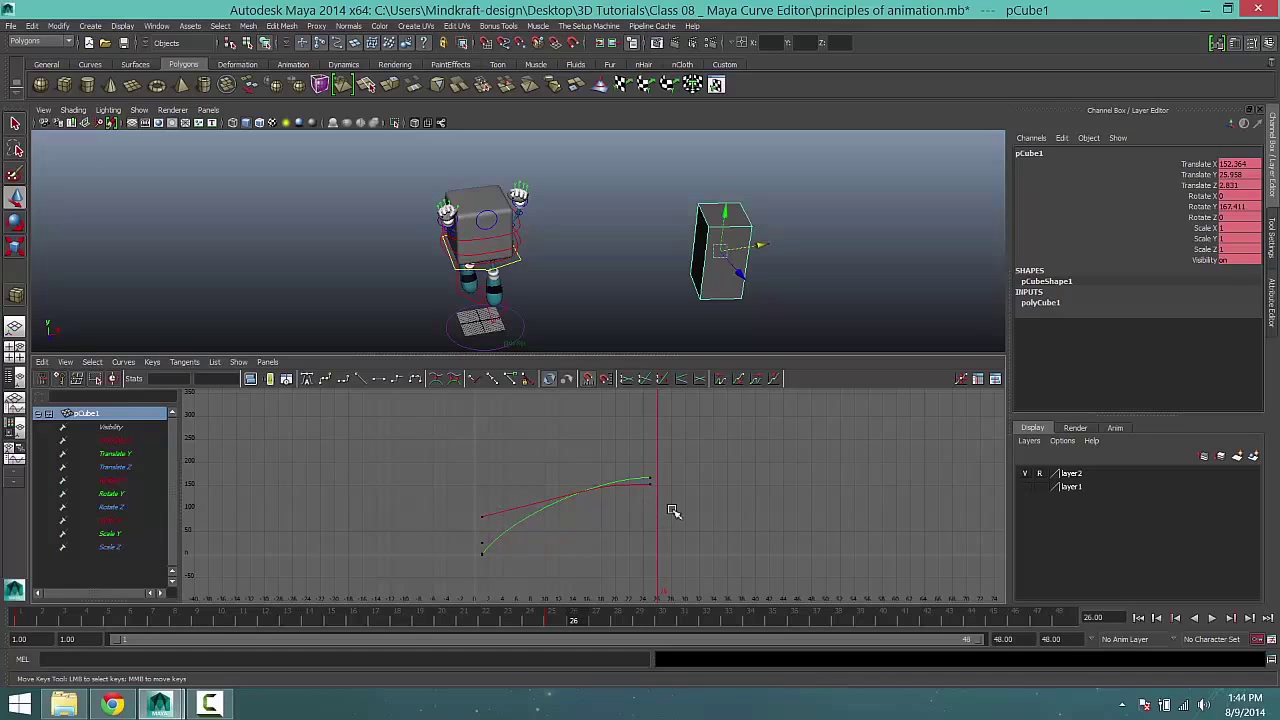
# Reframe the graph and play the full animation from frame 1, stopping at frame 47.
pyautogui.keyDown('alt'); pyautogui.moveTo(671, 508); pyautogui.dragTo(655, 543, button='right'); pyautogui.keyUp('alt')
pyautogui.keyDown('alt'); pyautogui.moveTo(655, 543); pyautogui.dragTo(654, 509, button='middle'); pyautogui.keyUp('alt')
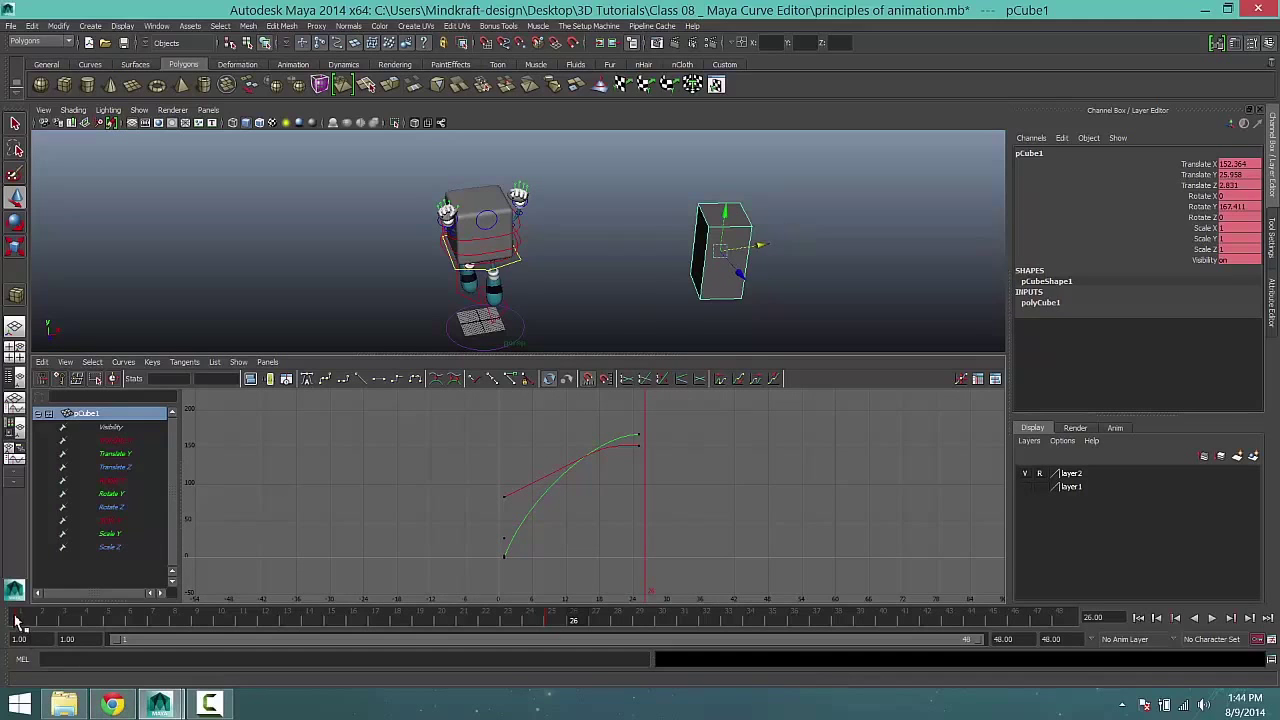
pyautogui.click(14, 614)
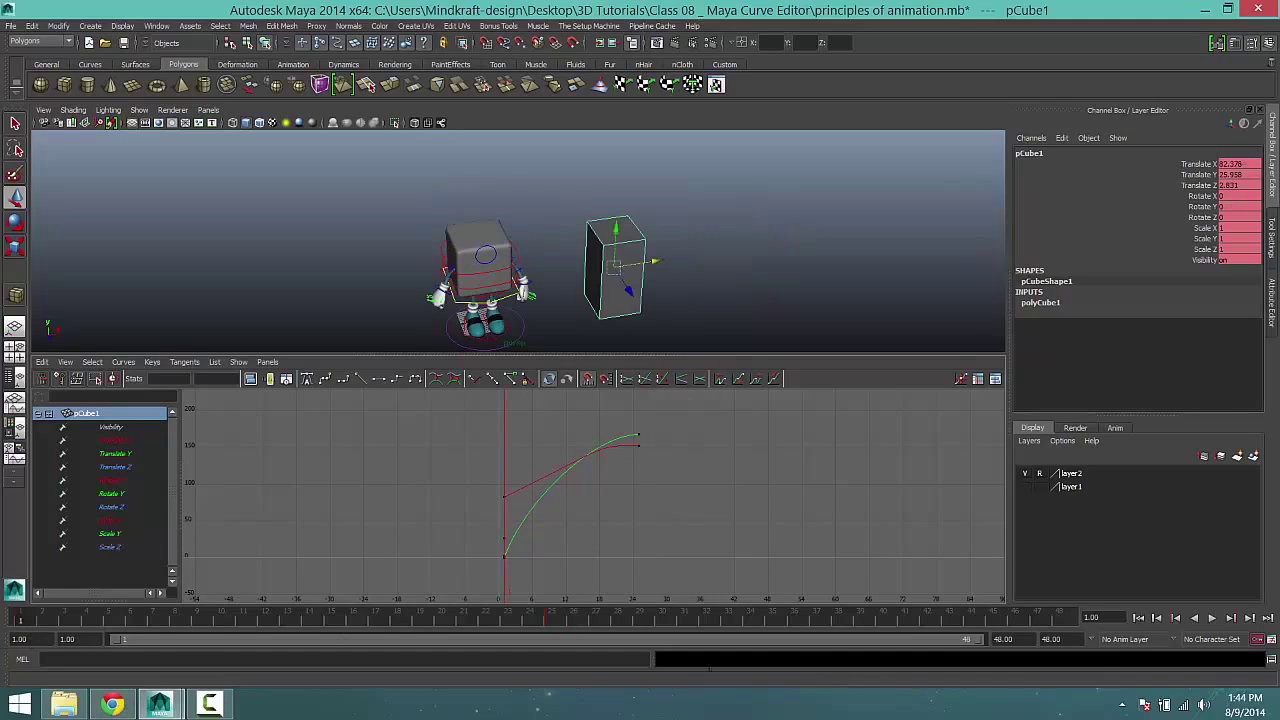
pyautogui.click(1212, 618)
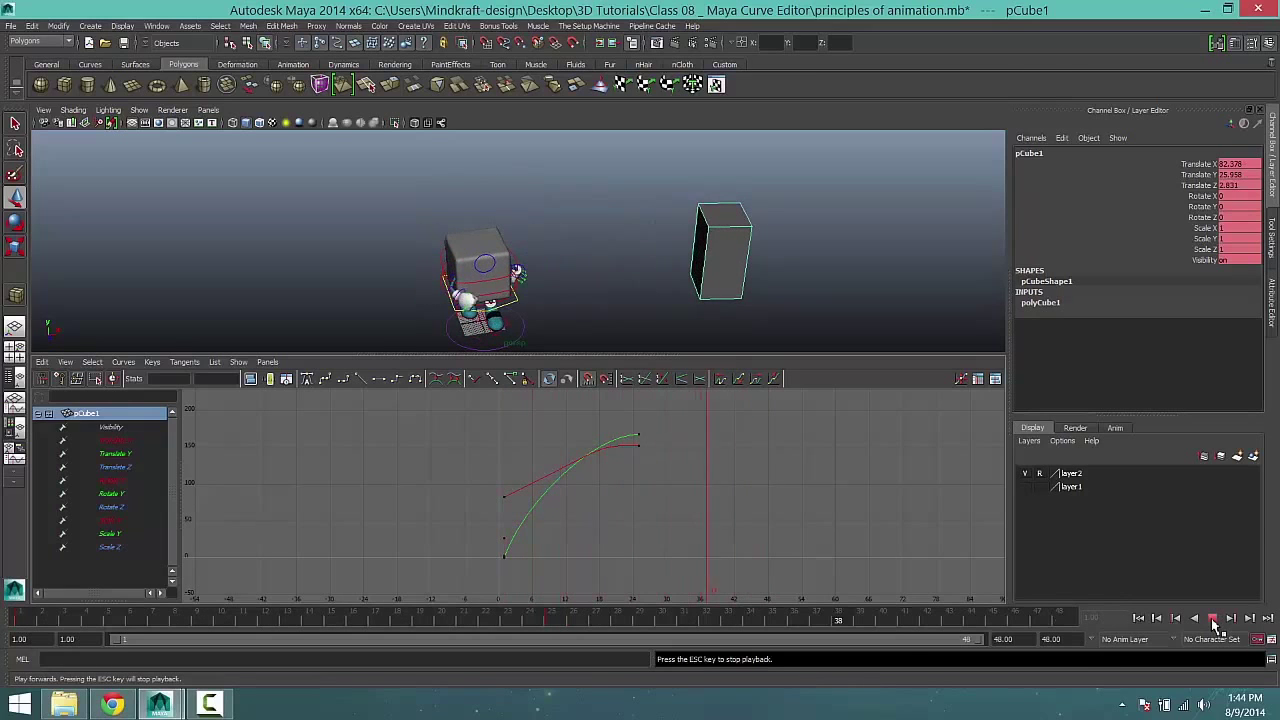
pyautogui.click(1212, 618)
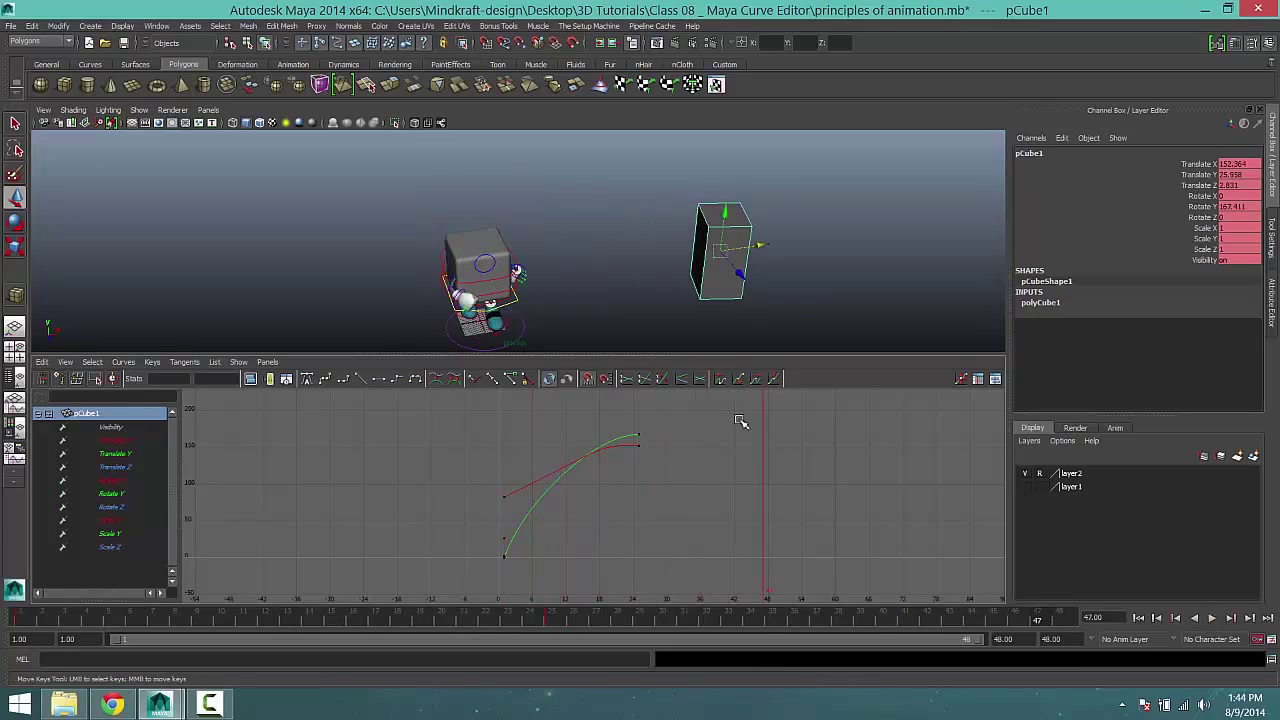